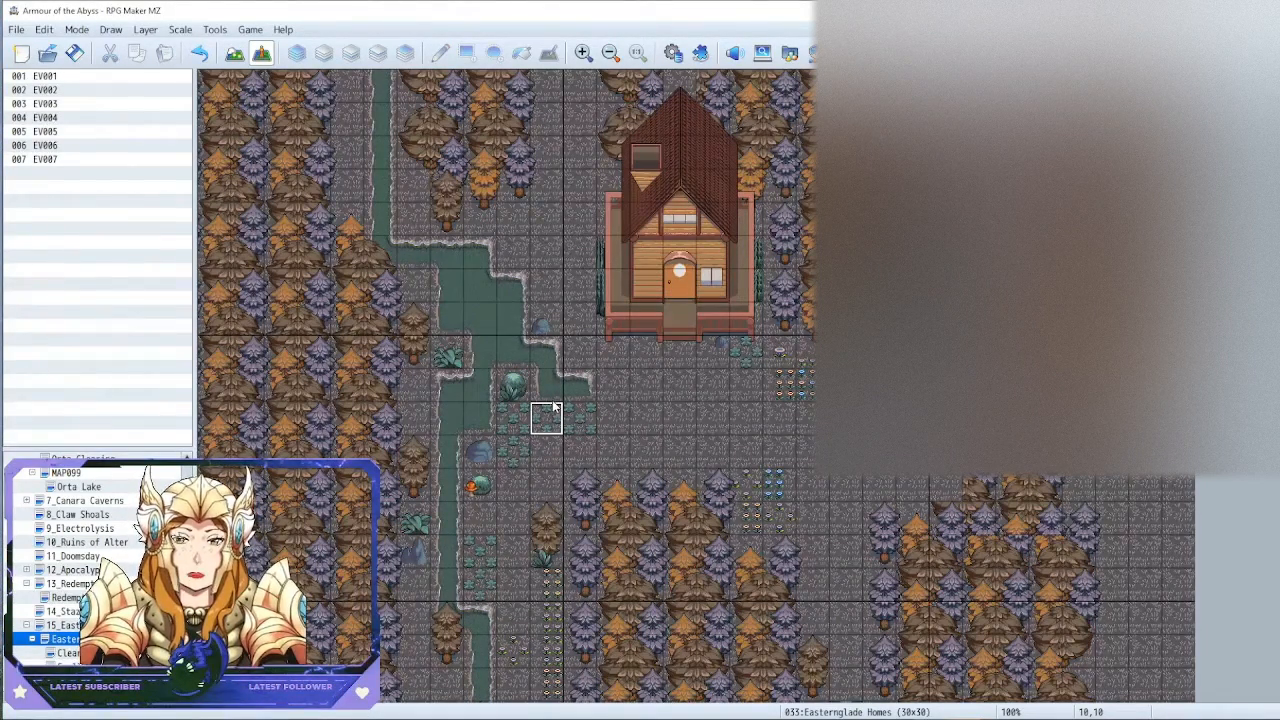
left_click(745, 318)
left_click(632, 392)
left_click(604, 394)
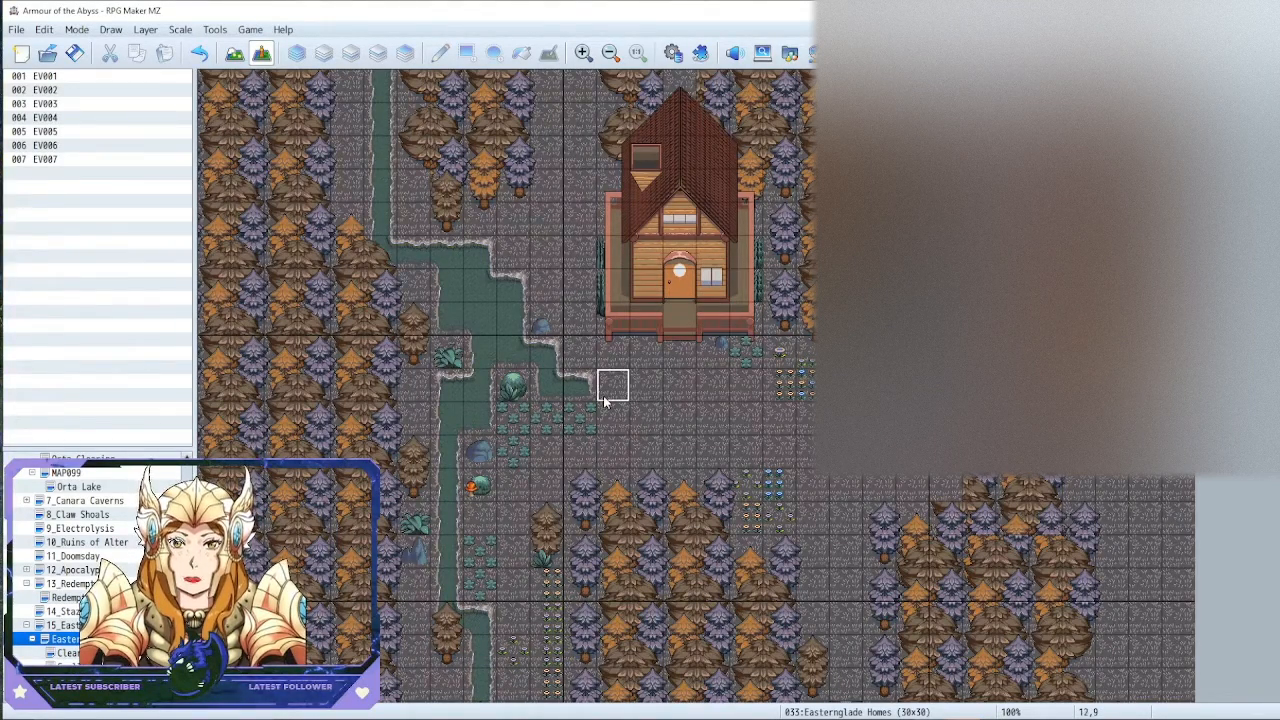
left_click(612, 356)
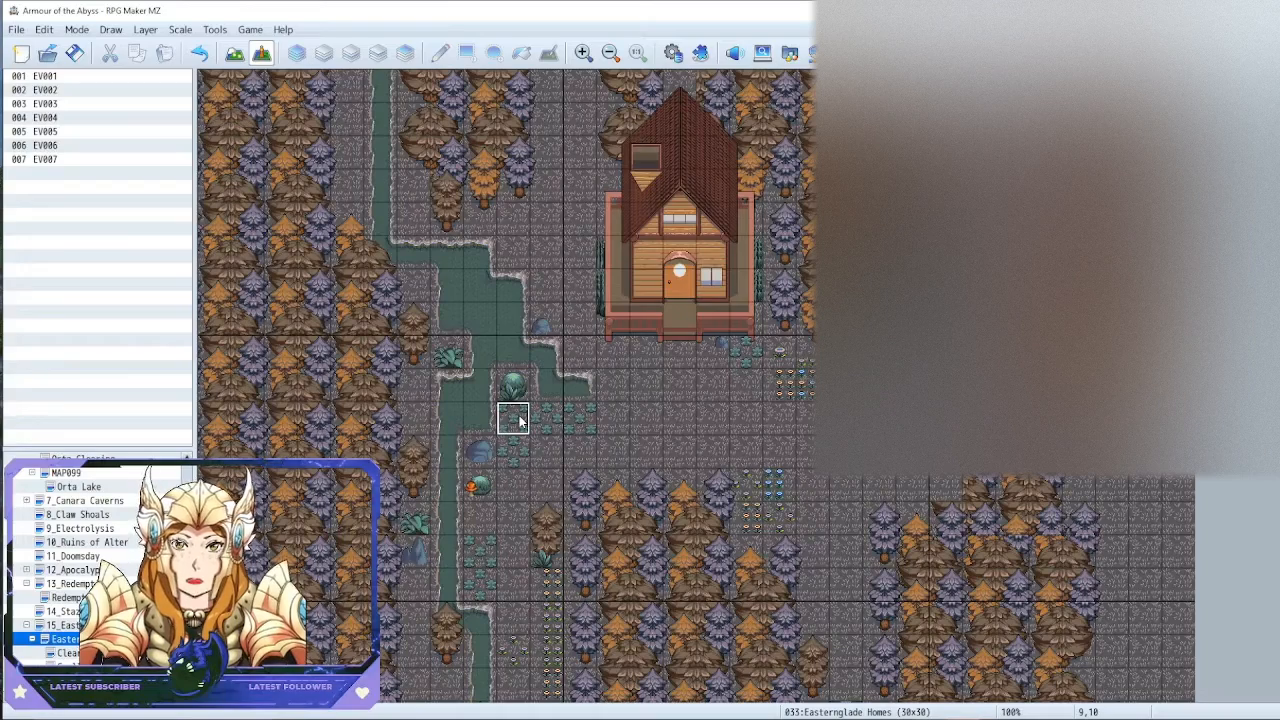
left_click(234, 56)
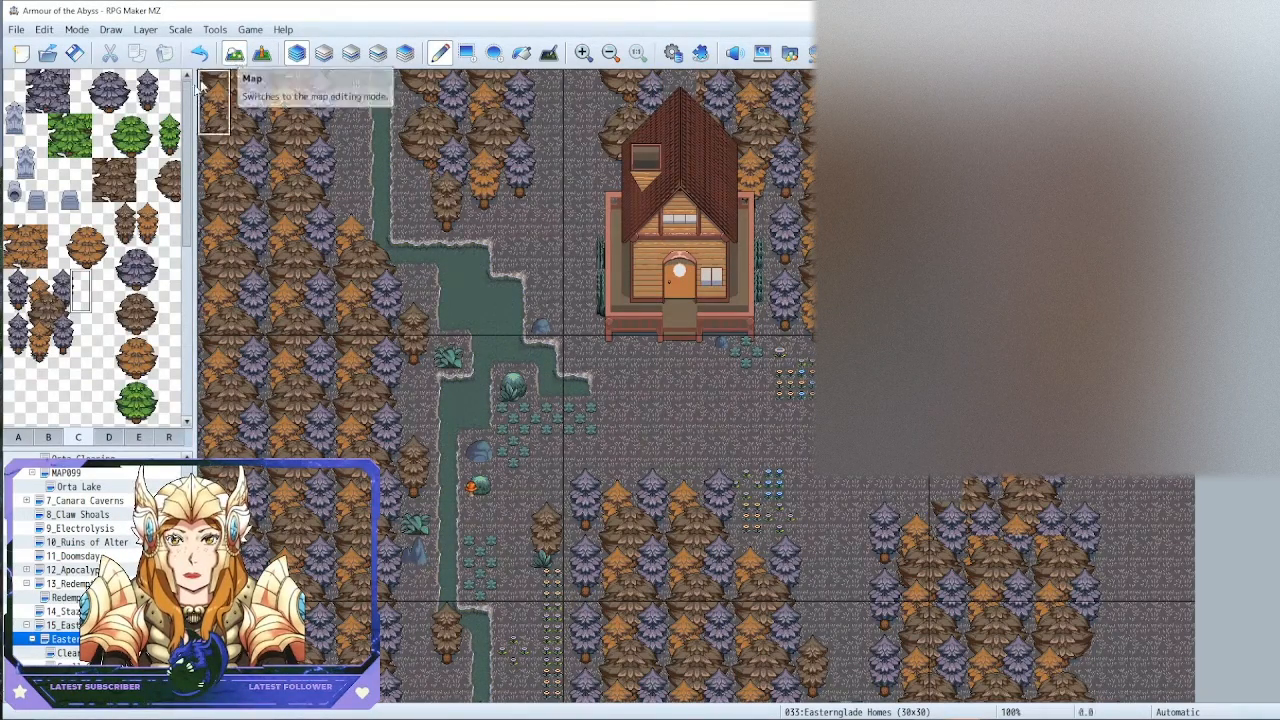
left_click(261, 53)
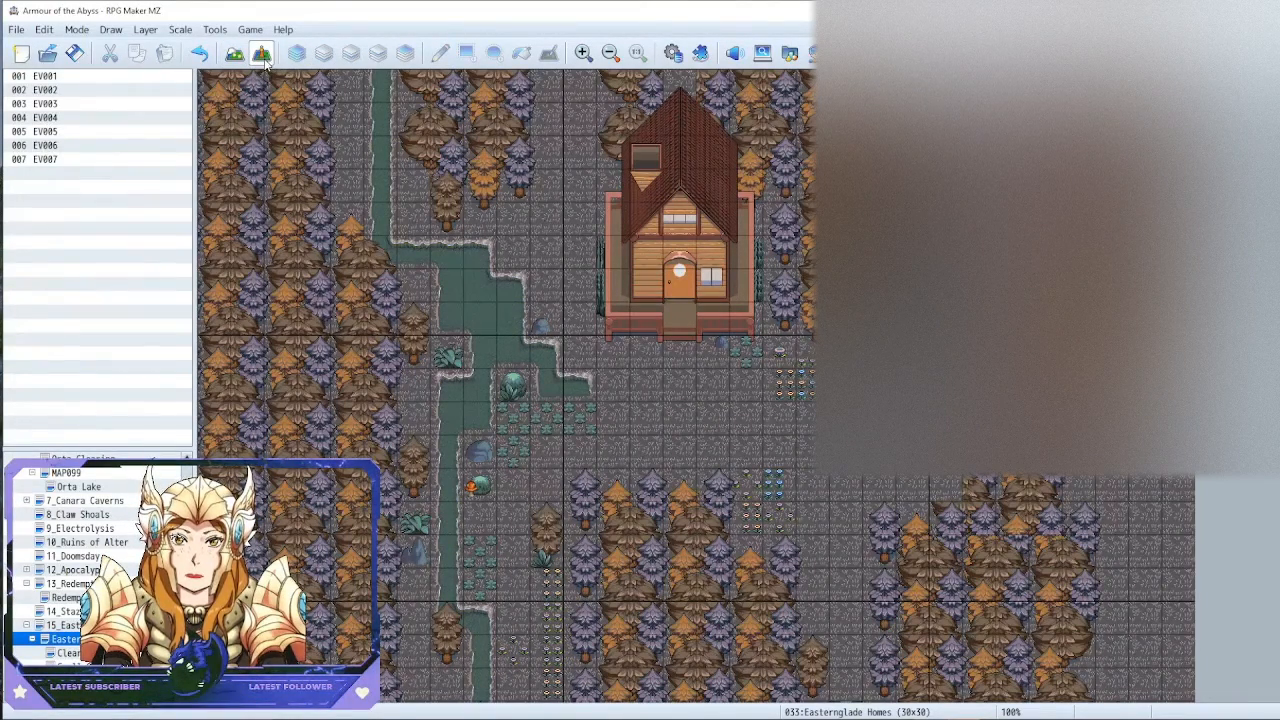
left_click(515, 425)
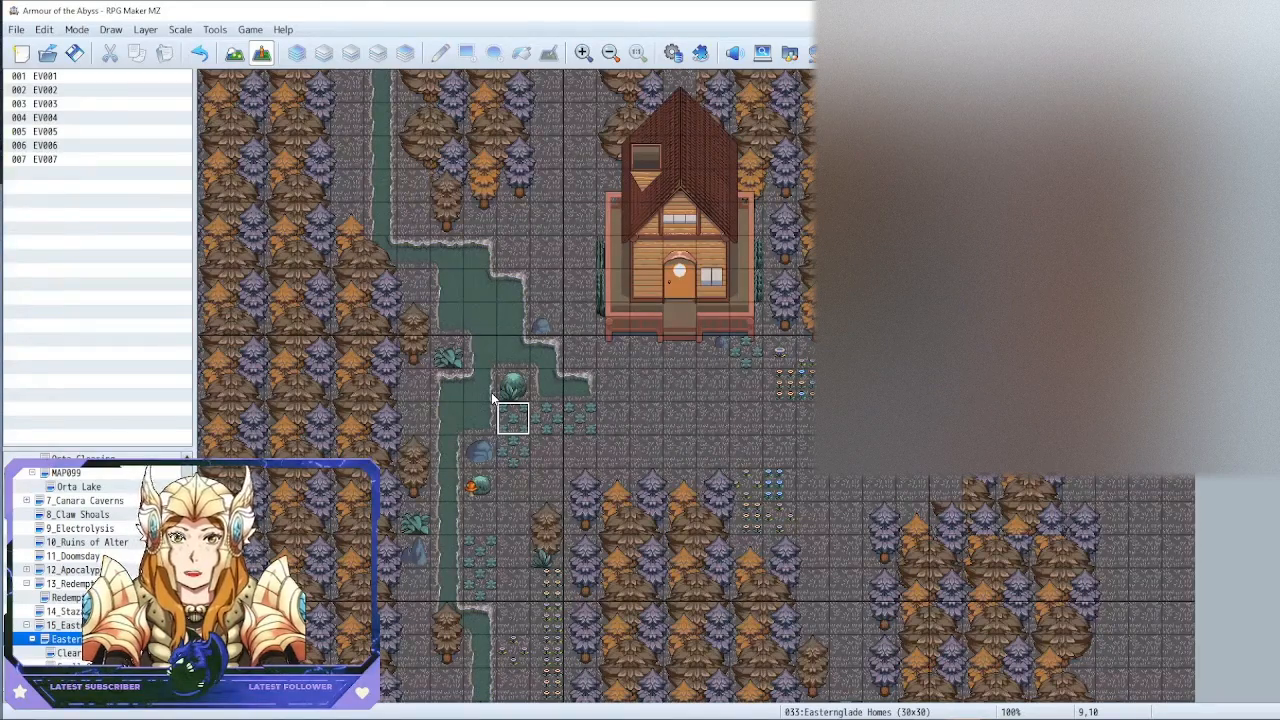
right_click(502, 428)
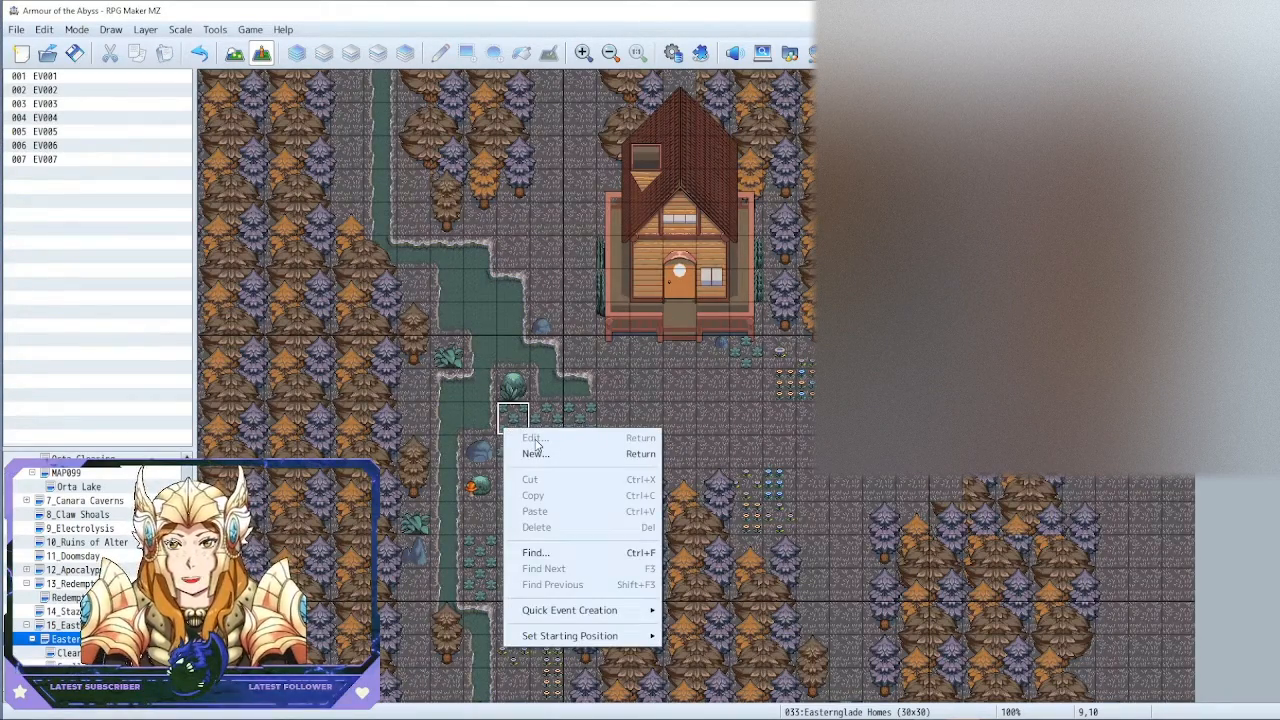
left_click(545, 453)
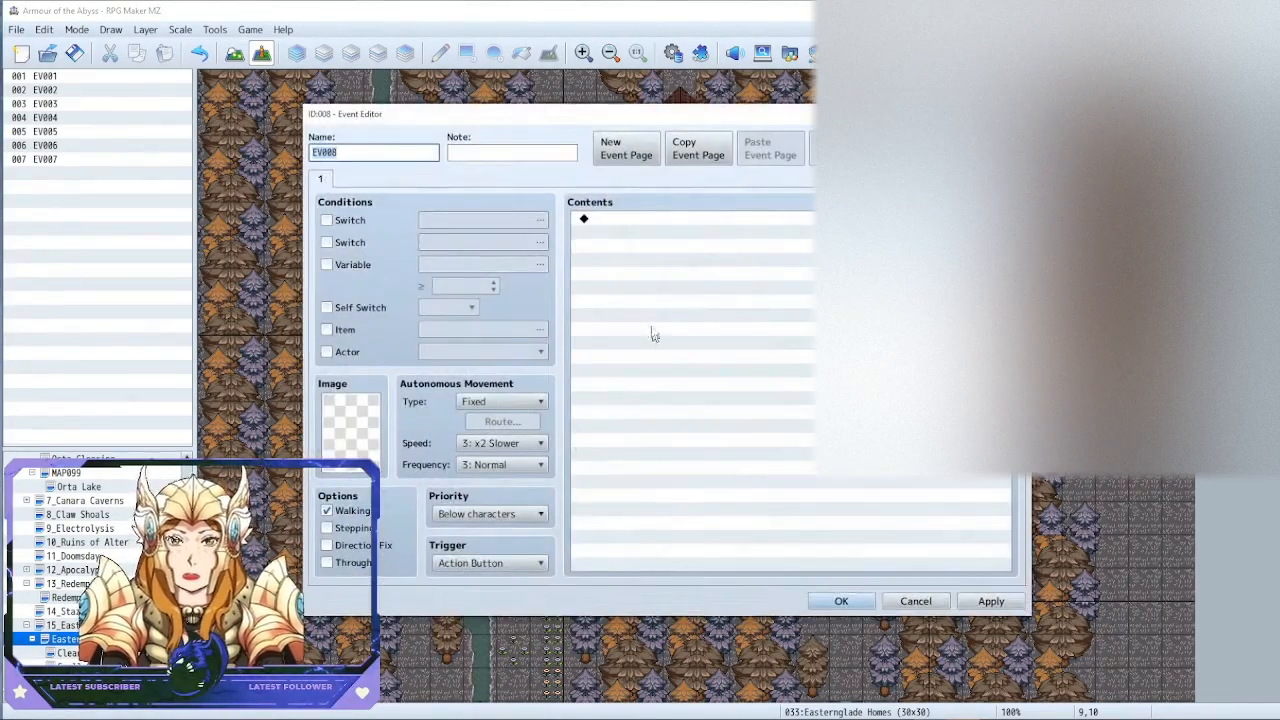
double_click(362, 447)
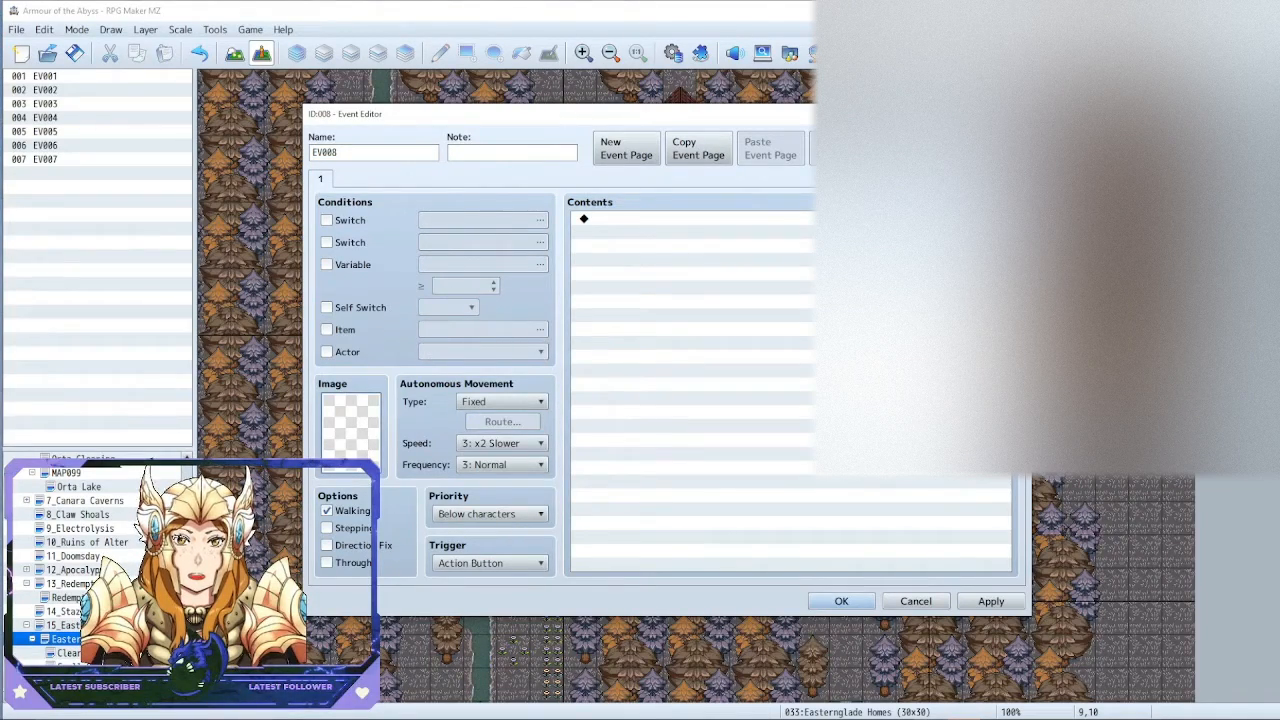
key("Escape")
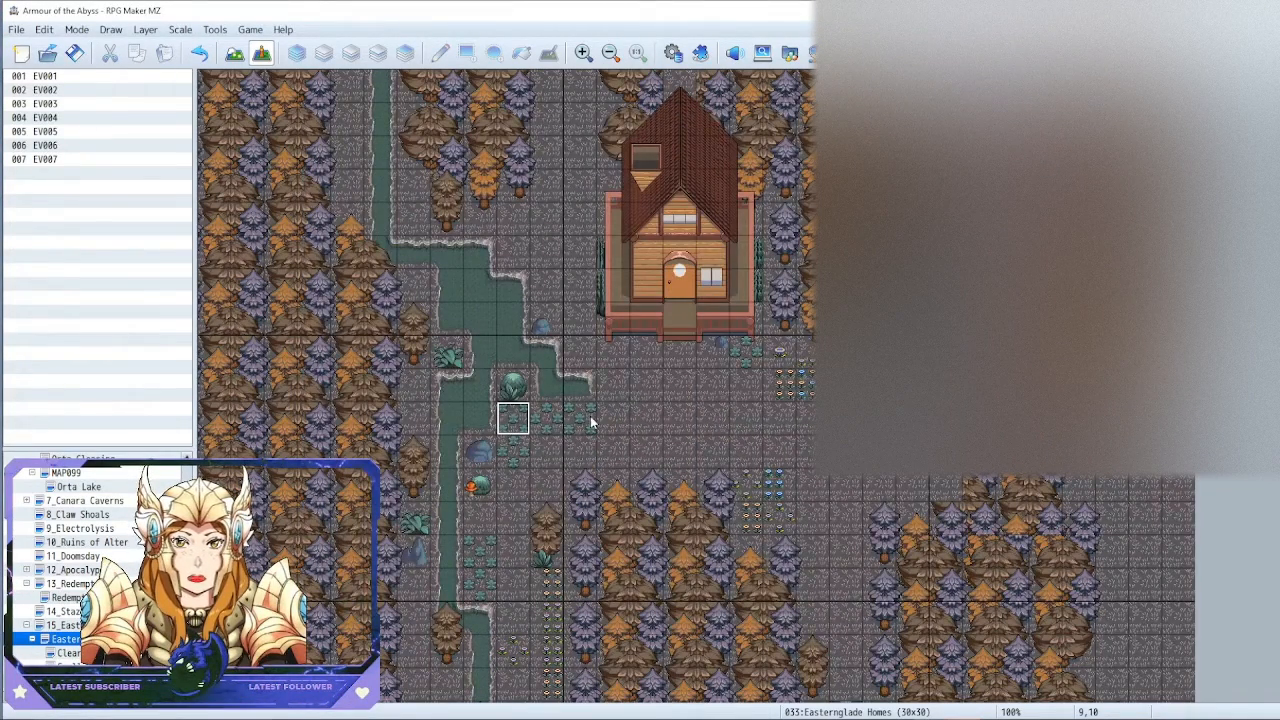
right_click(511, 421)
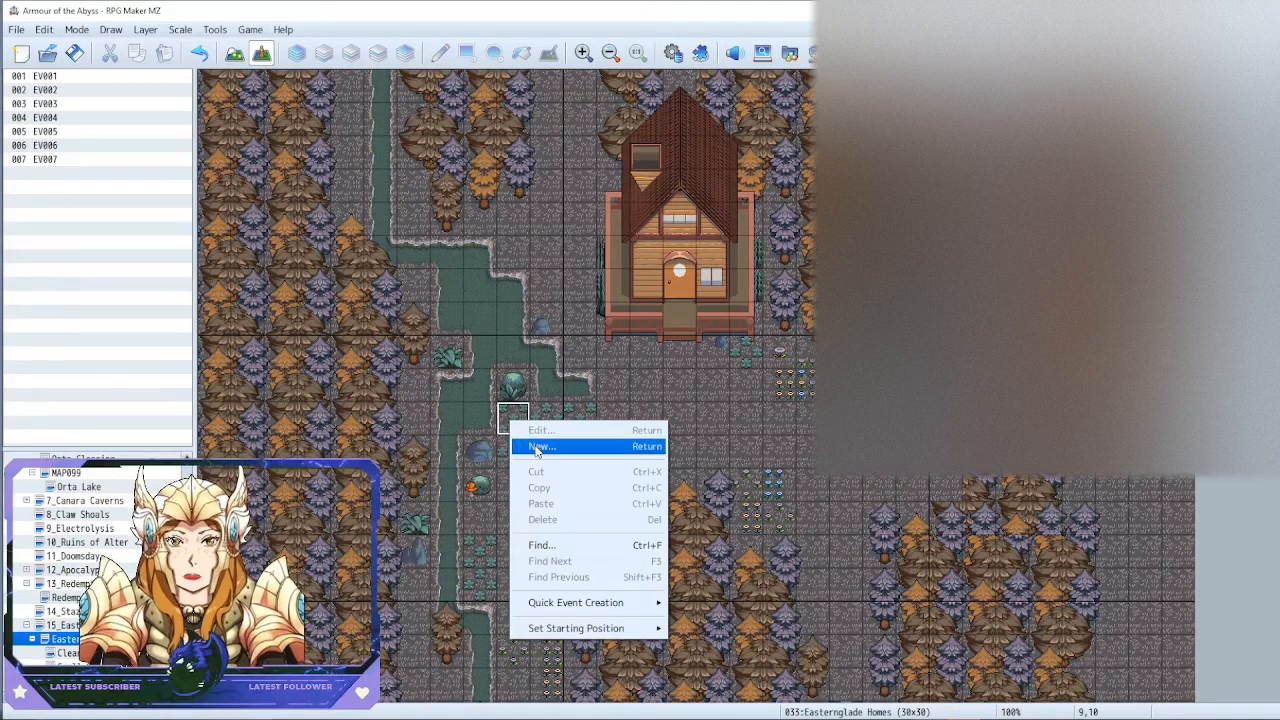
left_click(514, 411)
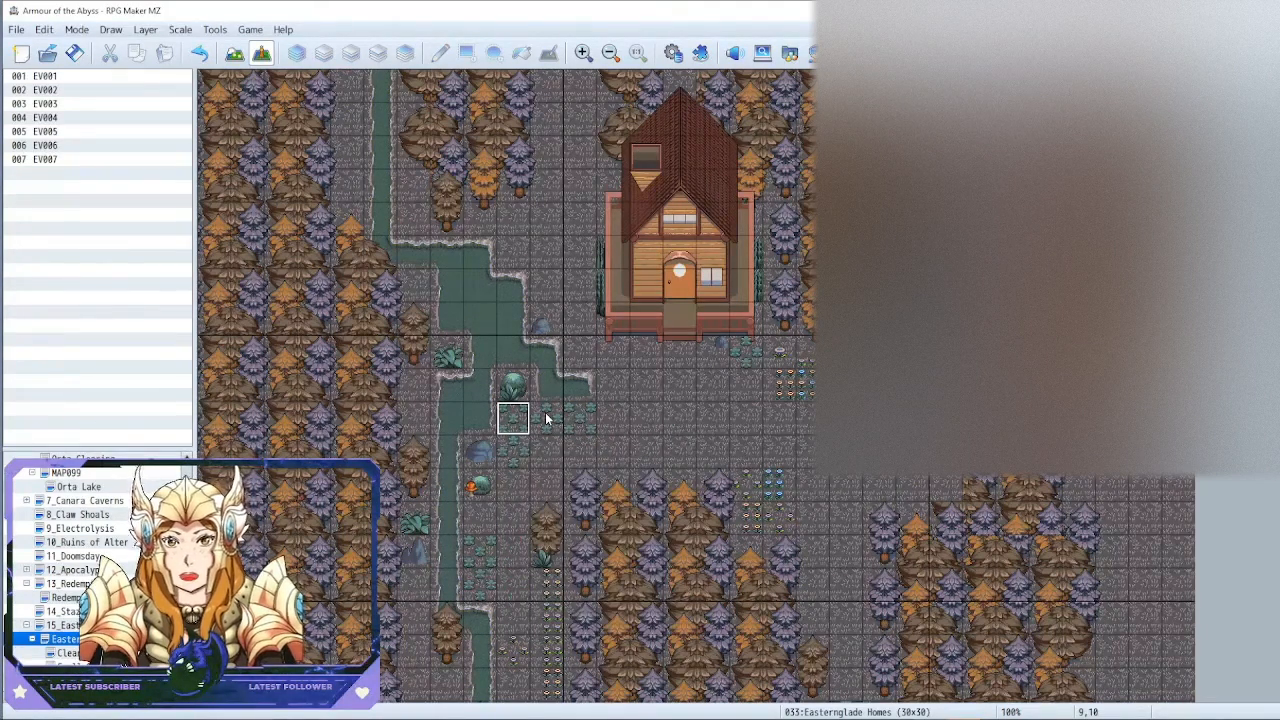
right_click(511, 423)
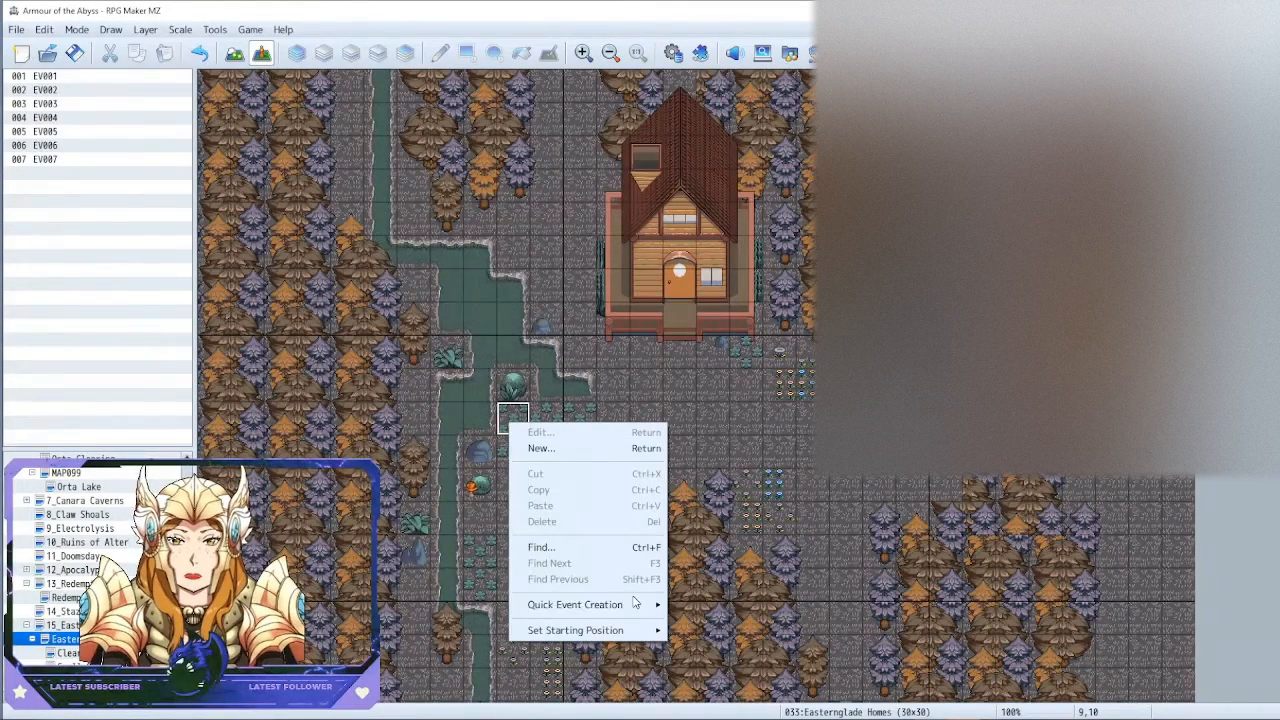
mouse_move(627, 615)
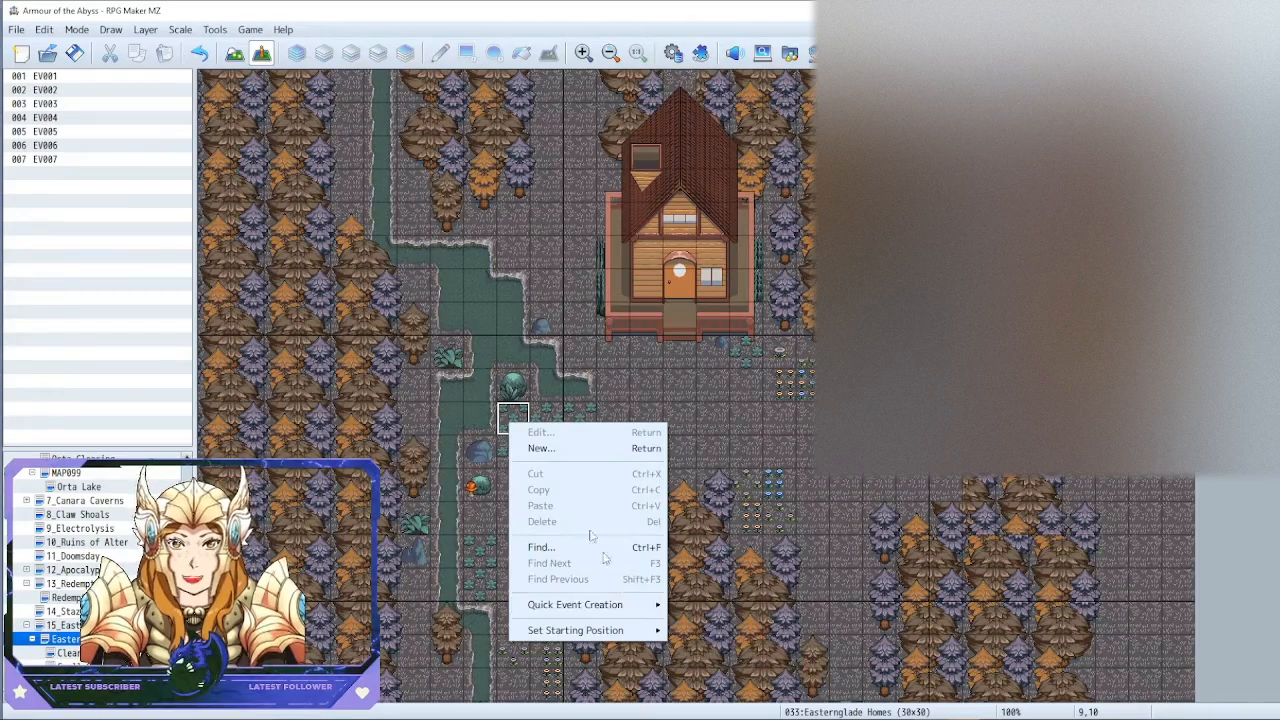
left_click(548, 422)
Create a new event on map tile 9,10, just below the round bush beside the stream.
right_click(503, 421)
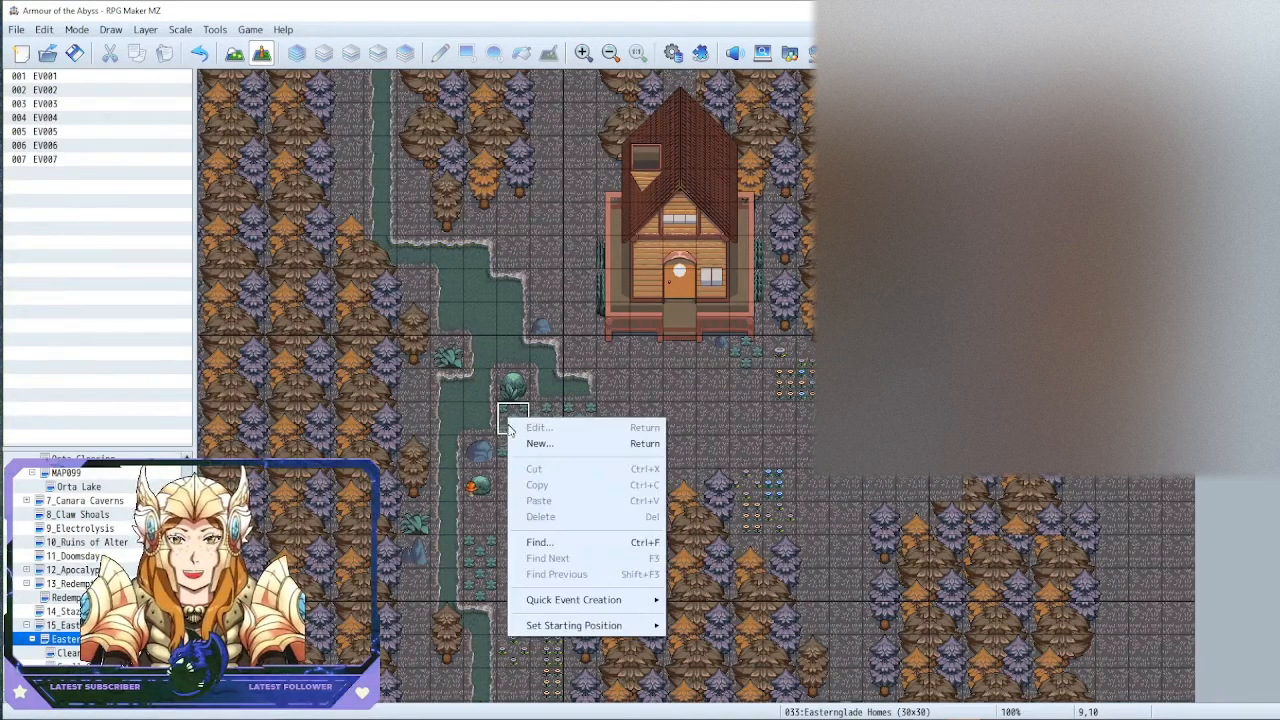
left_click(537, 447)
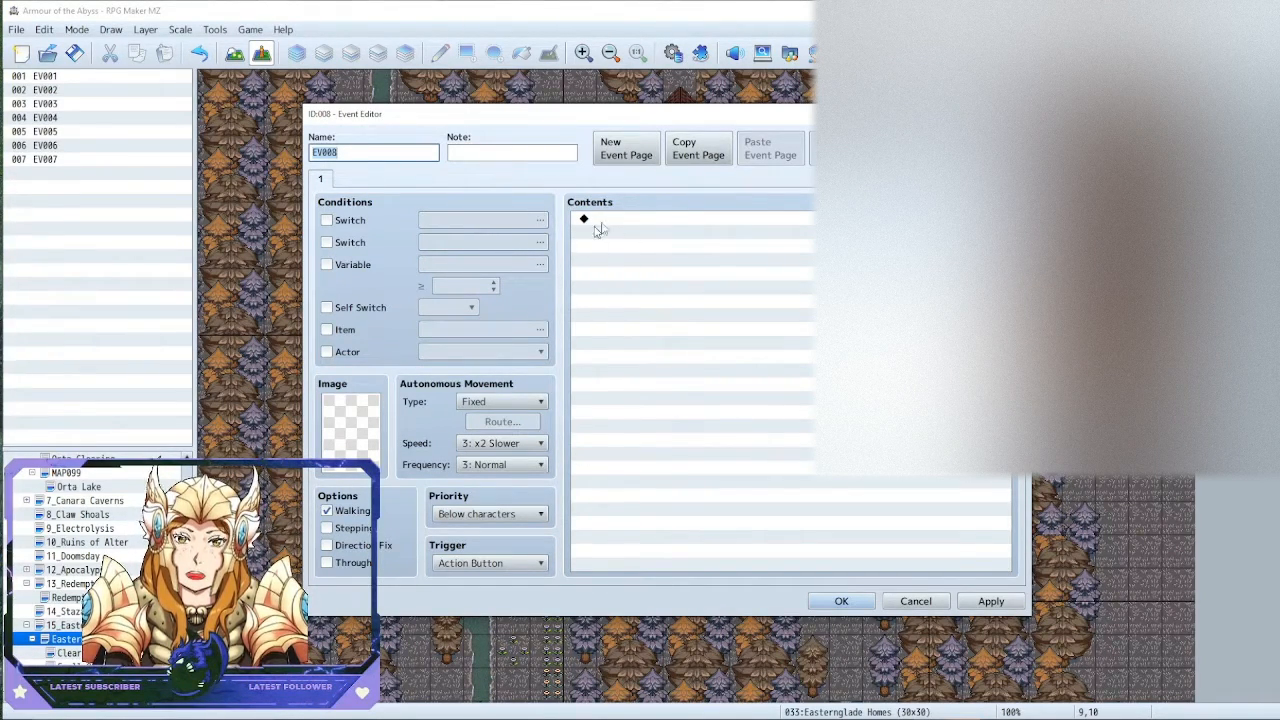
left_click(616, 222)
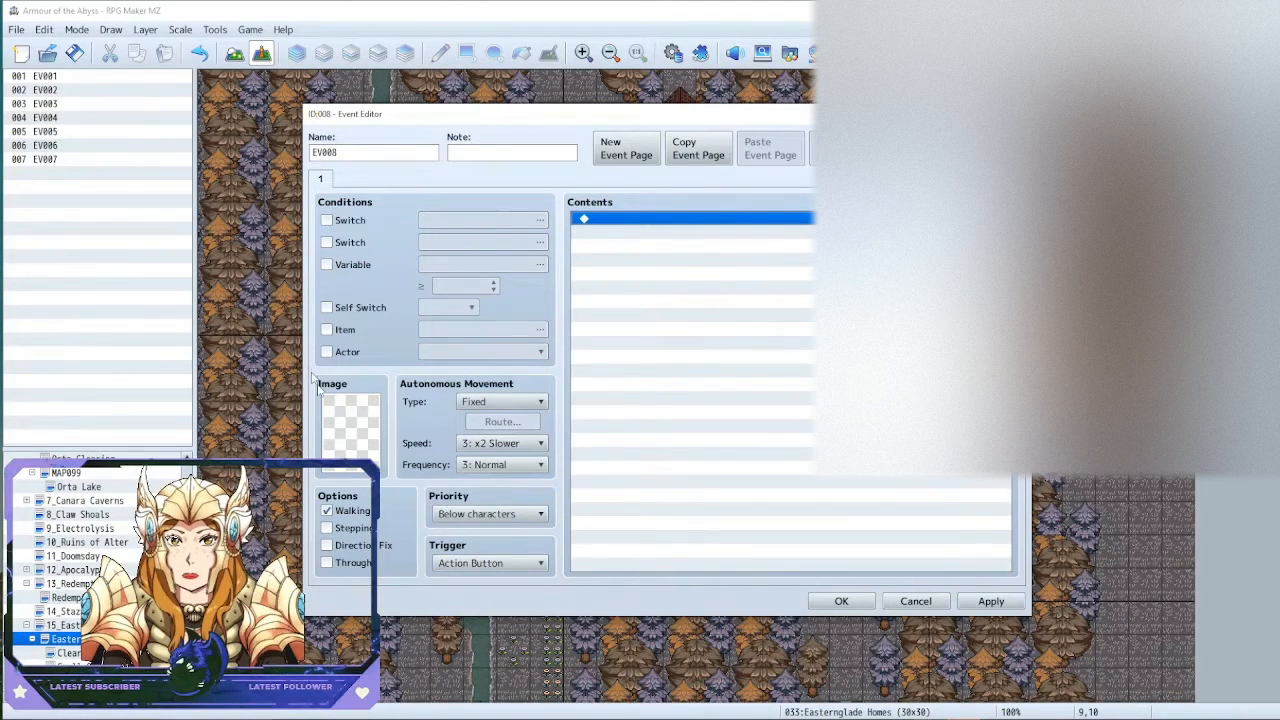
Set the event's image to the front-facing sprite at the top of the lone lower-left column in the A_Characters sheet.
double_click(358, 428)
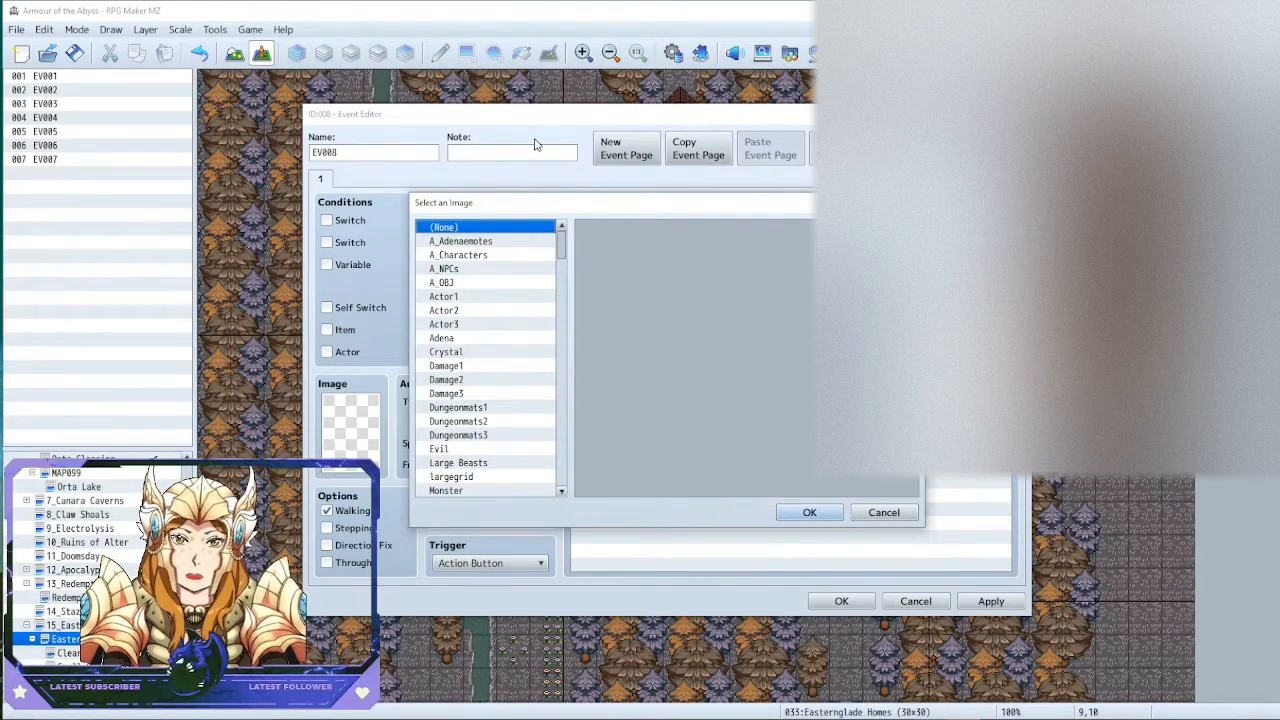
key("Down")
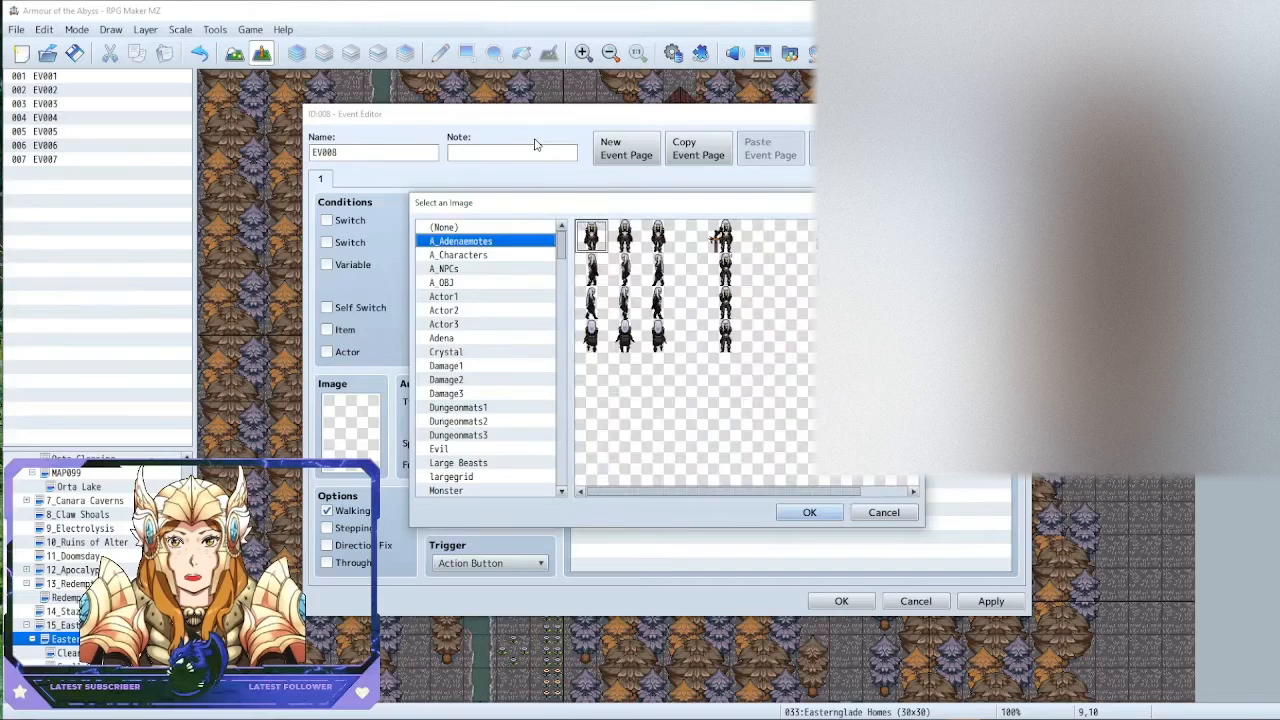
key("Down")
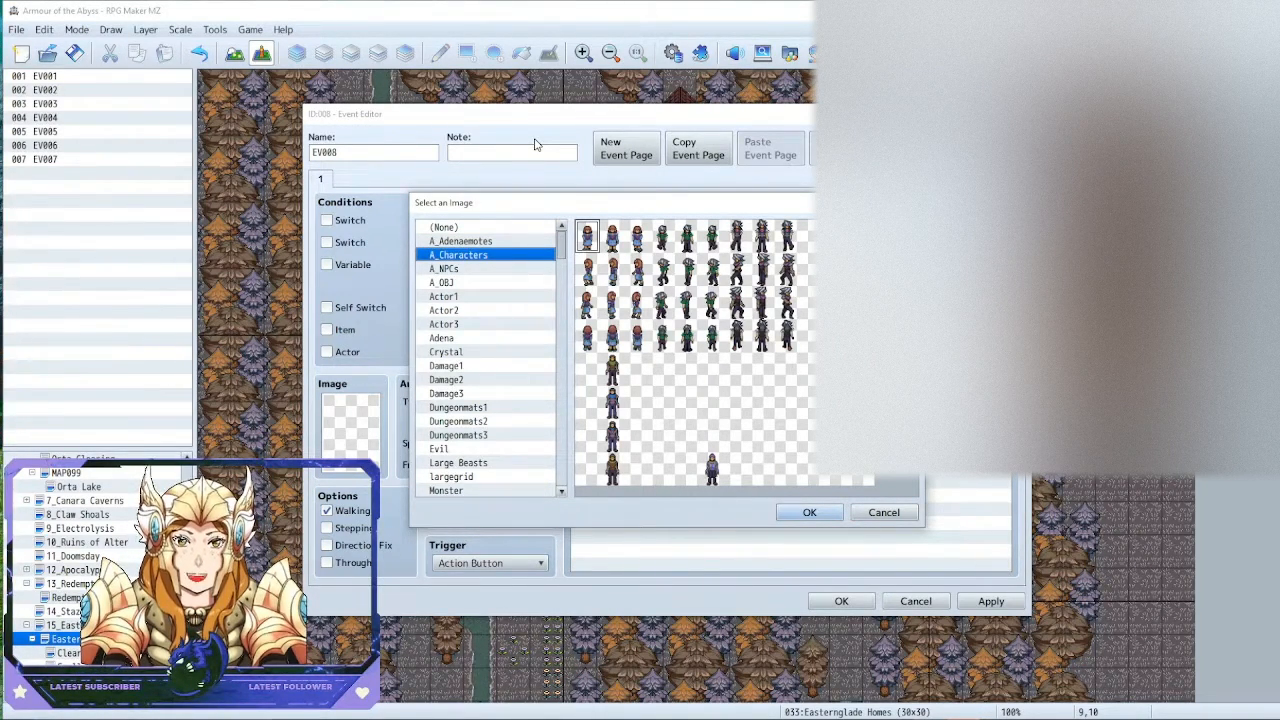
left_click(592, 374)
left_click(612, 370)
left_click(612, 401)
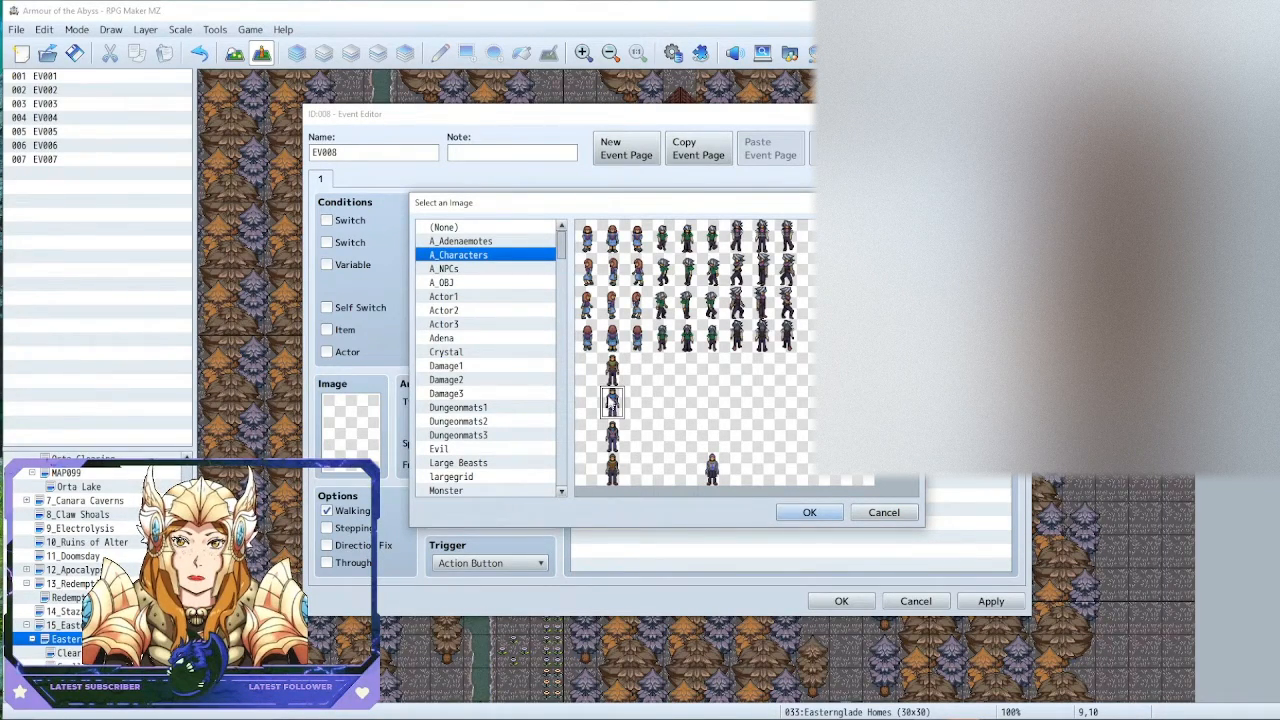
left_click(612, 370)
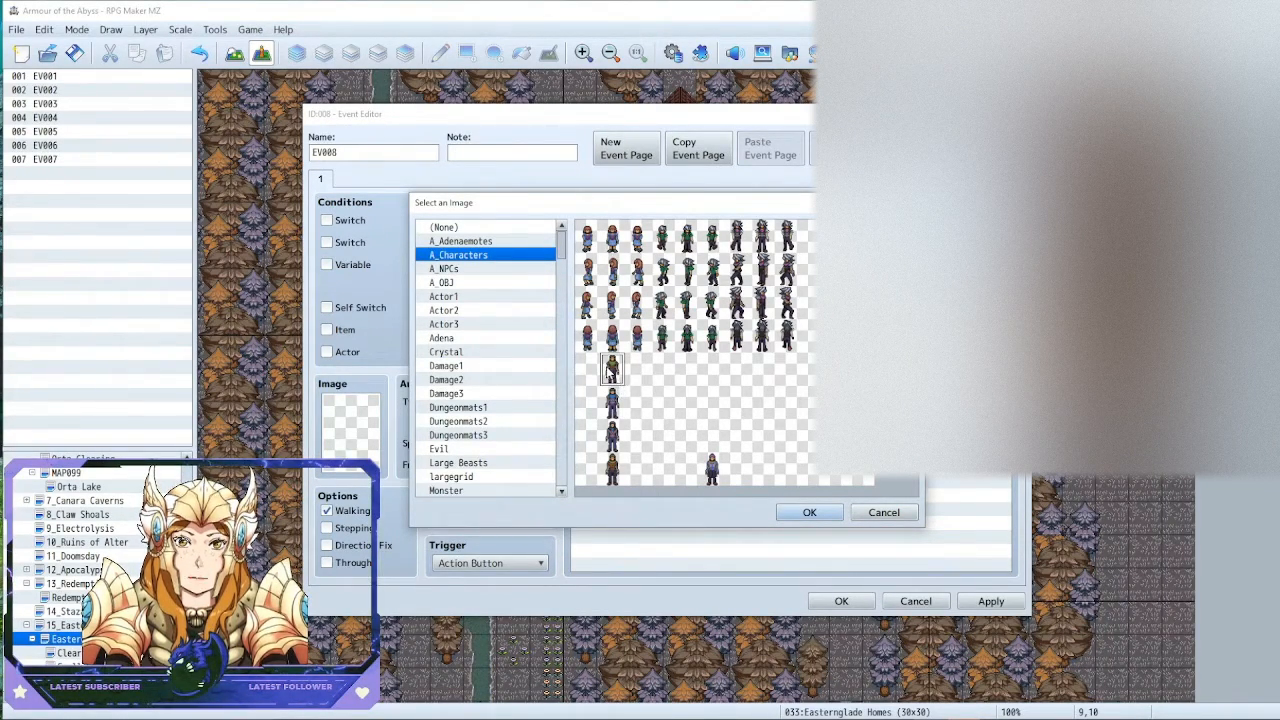
left_click(809, 512)
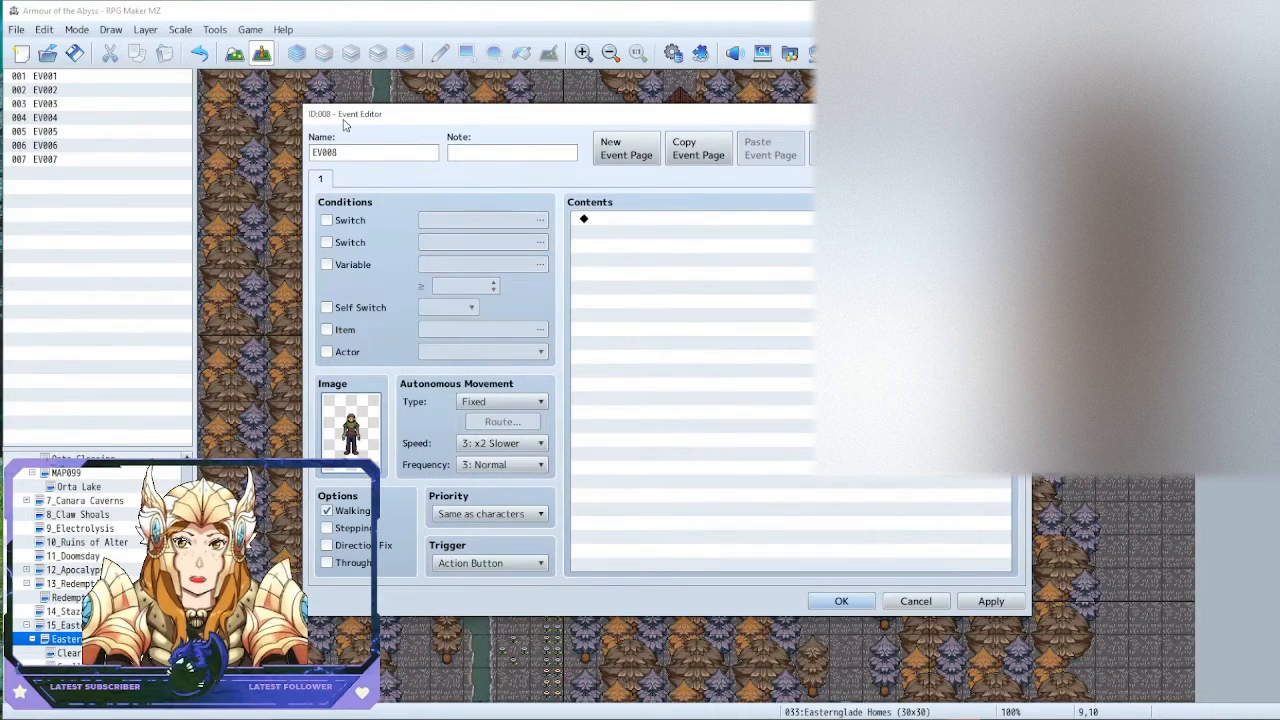
Rename the event as Rodger.
double_click(330, 152)
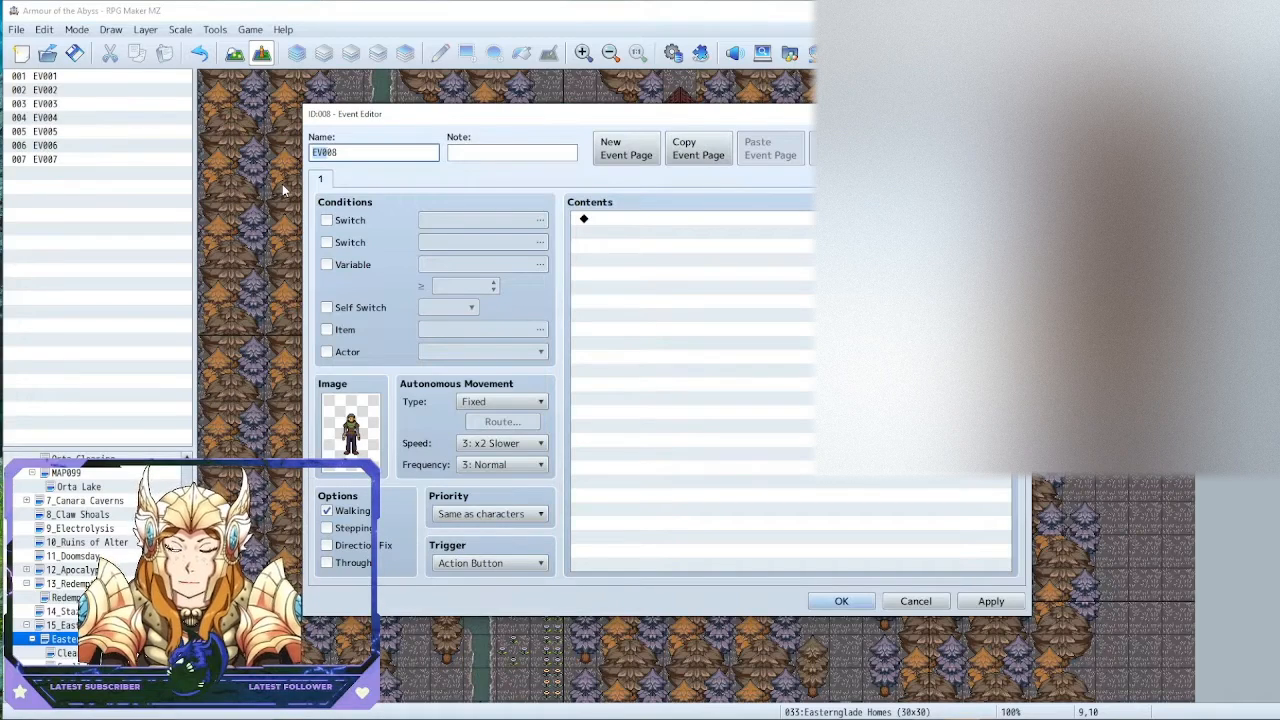
type("Re")
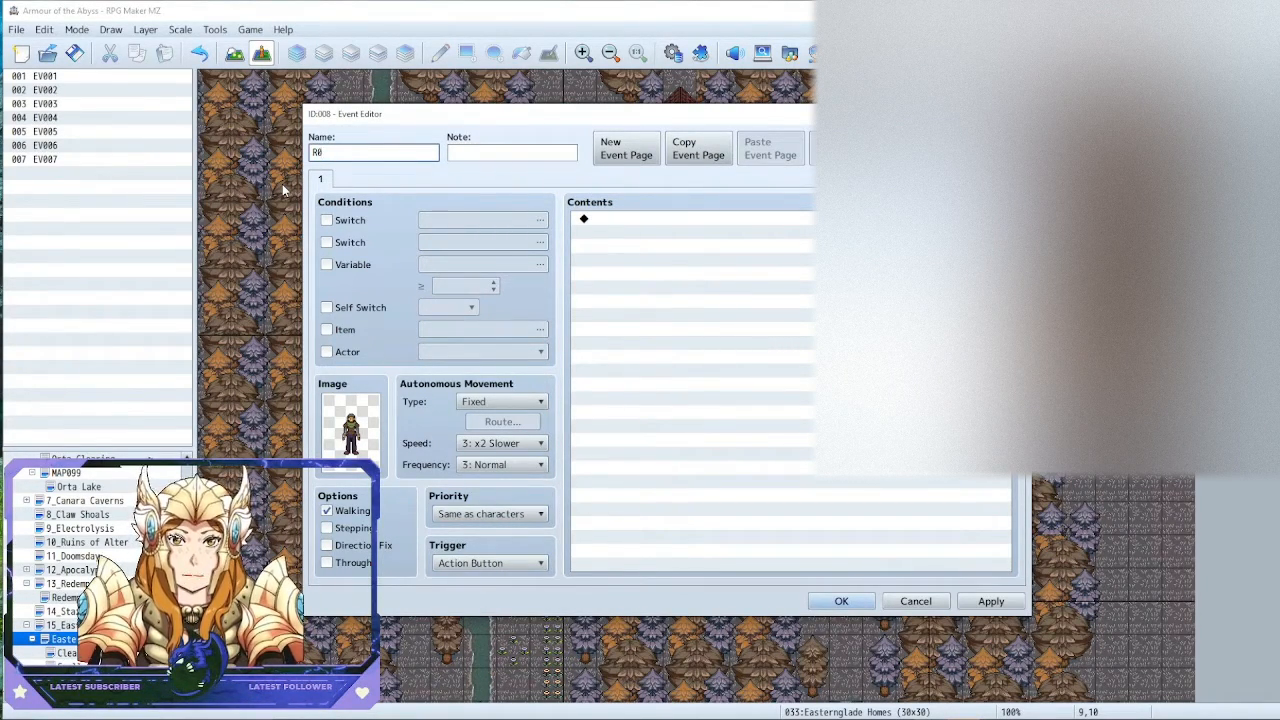
type("dger")
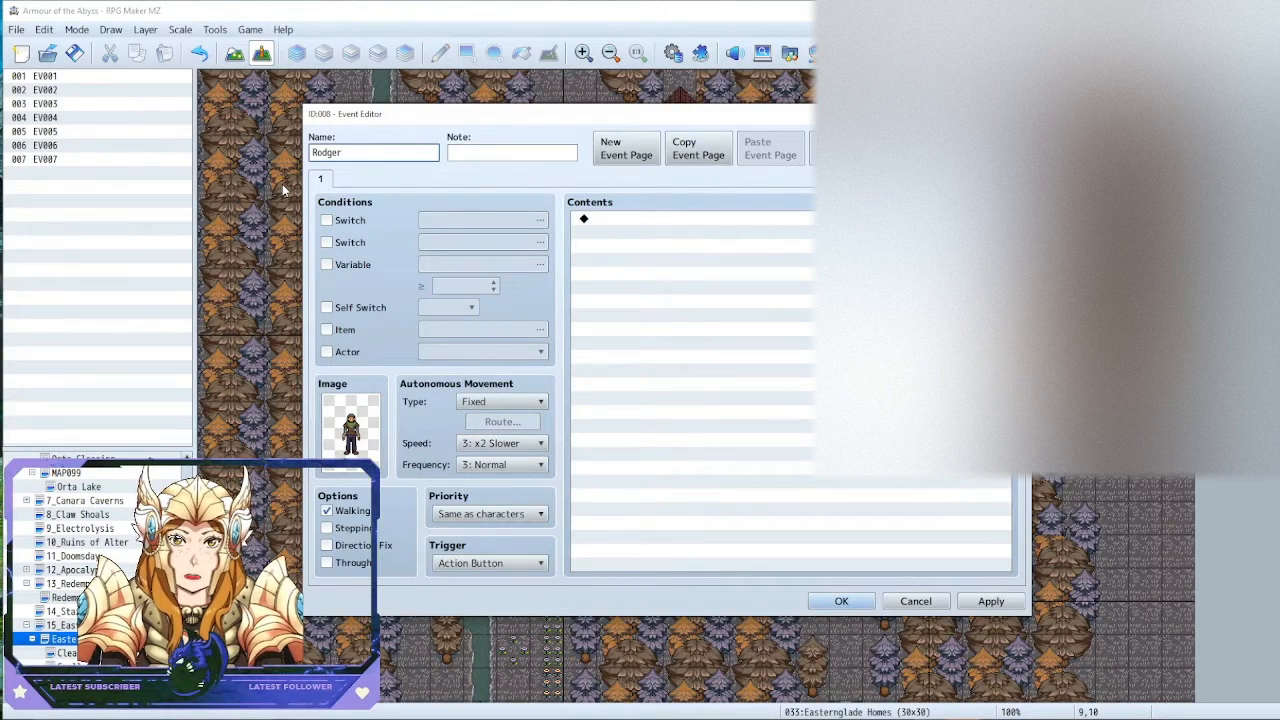
left_click(743, 309)
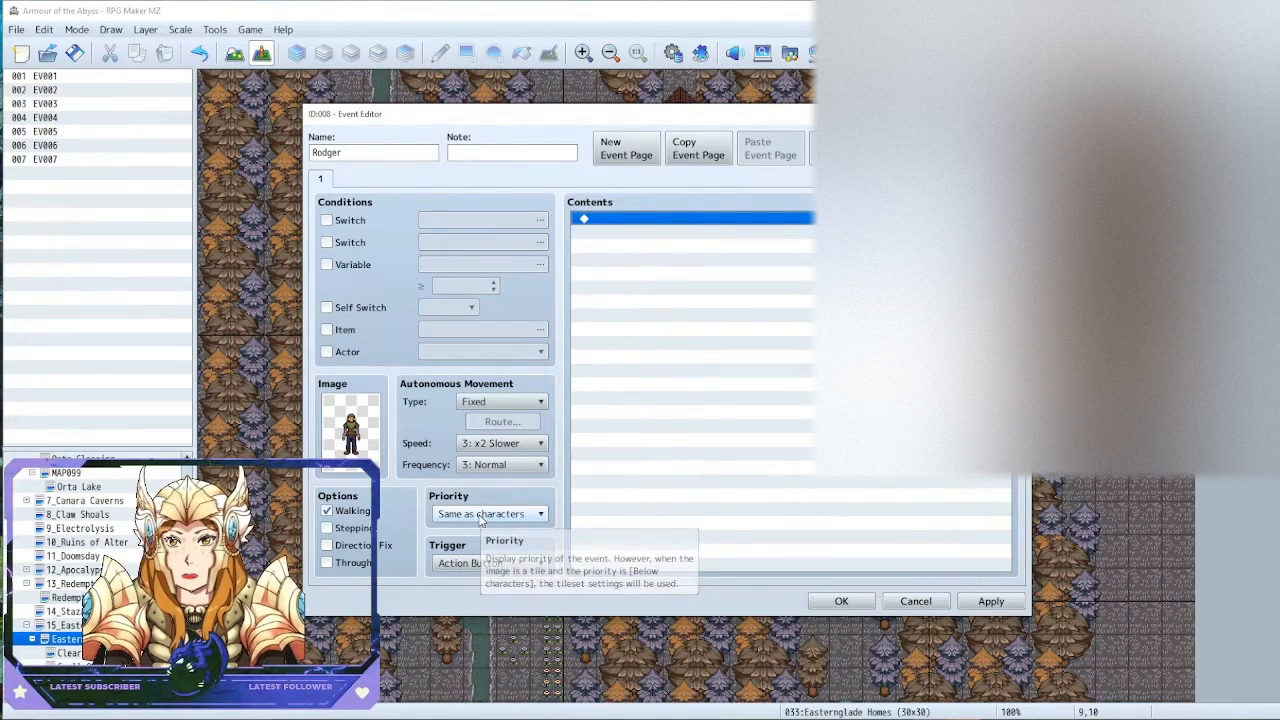
mouse_move(432, 497)
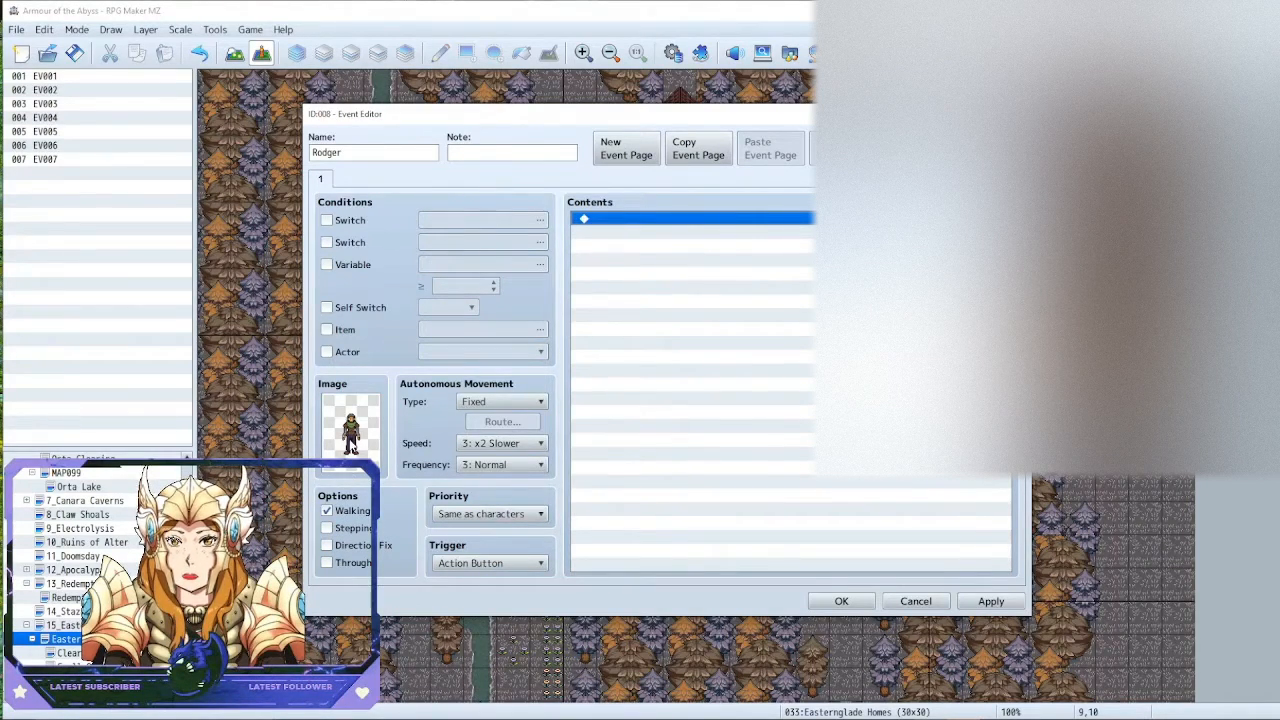
Review the event's character image selection and enable the Direction Fix option.
double_click(350, 430)
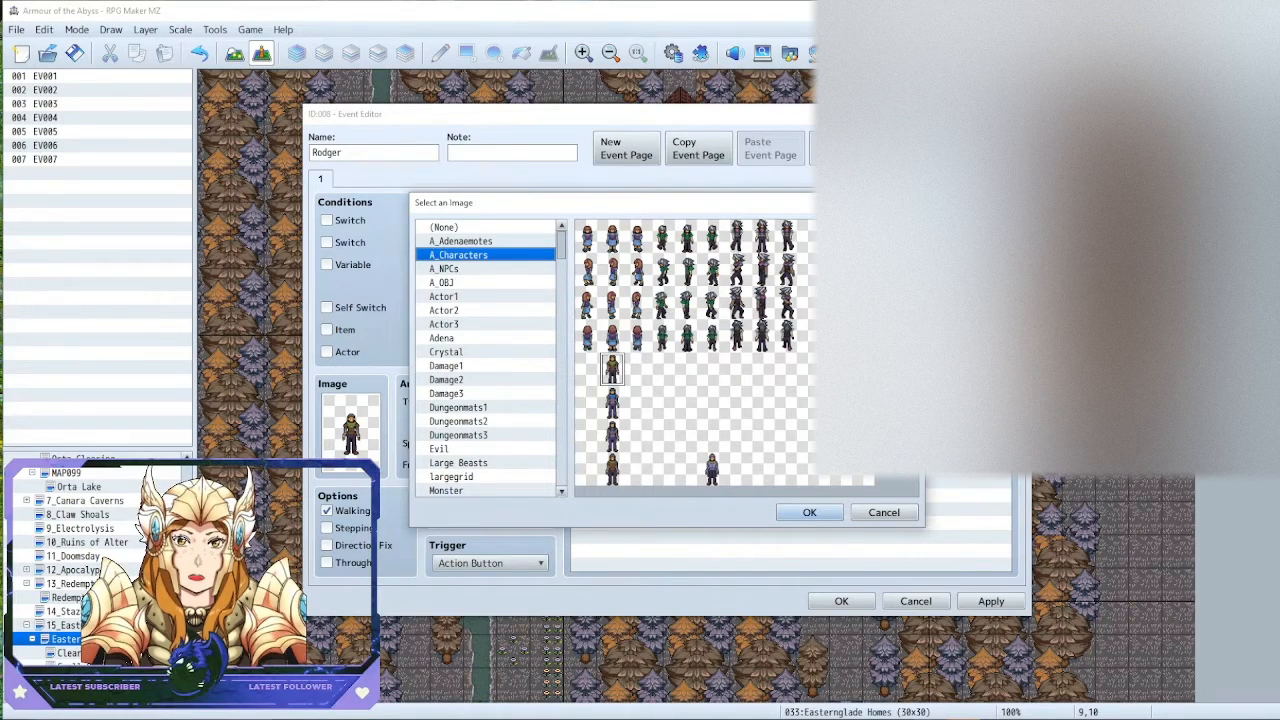
left_click(810, 512)
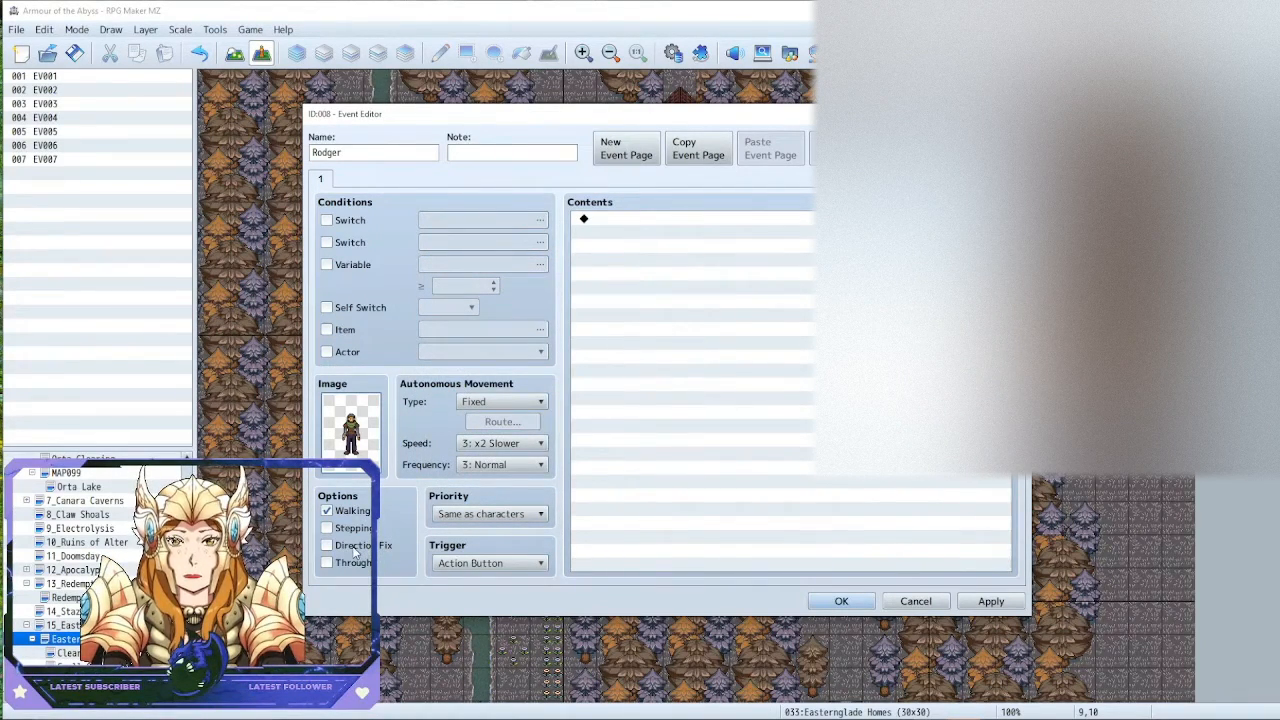
left_click(325, 547)
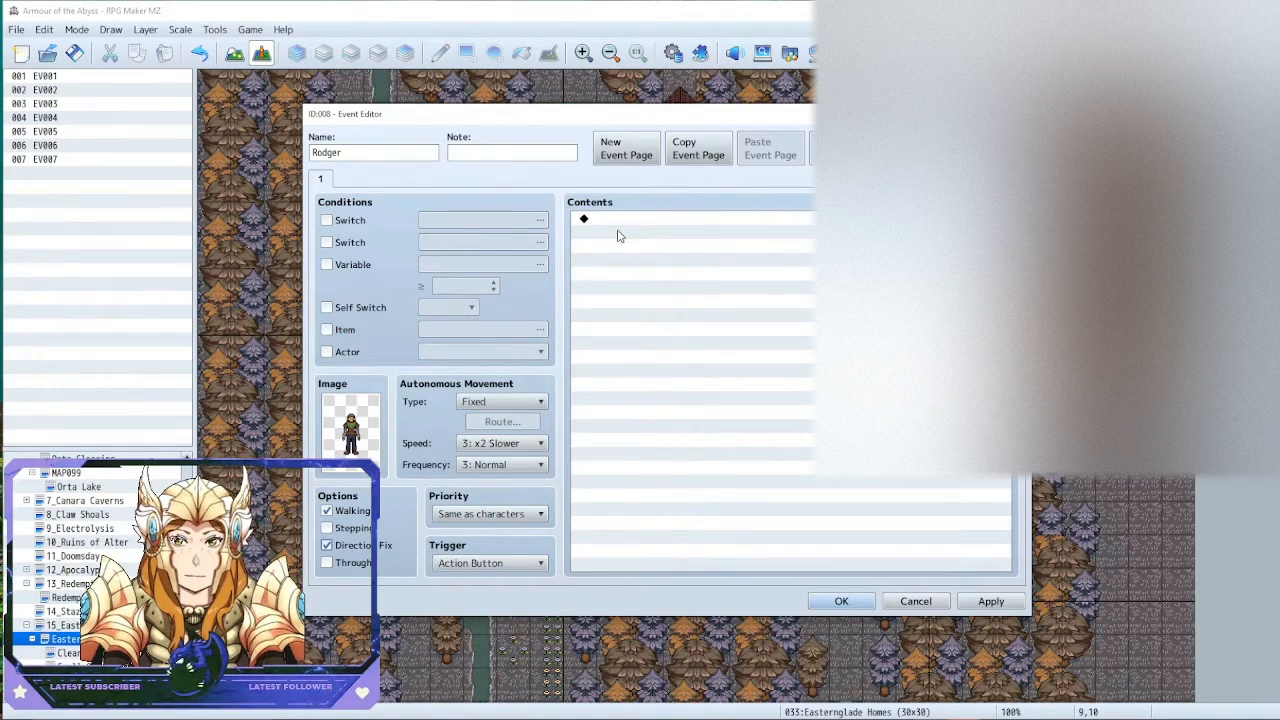
Examine the event commands available for the first line of the event's contents.
double_click(606, 224)
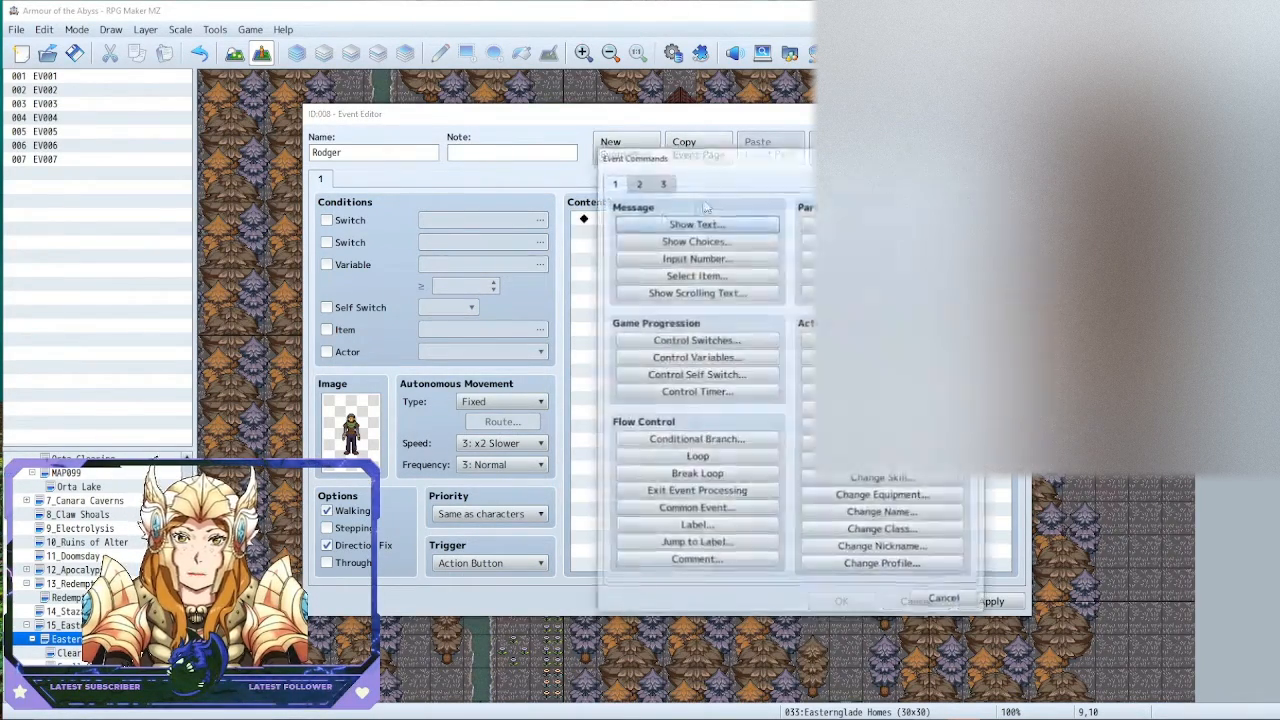
left_click_drag(660, 134, 718, 191)
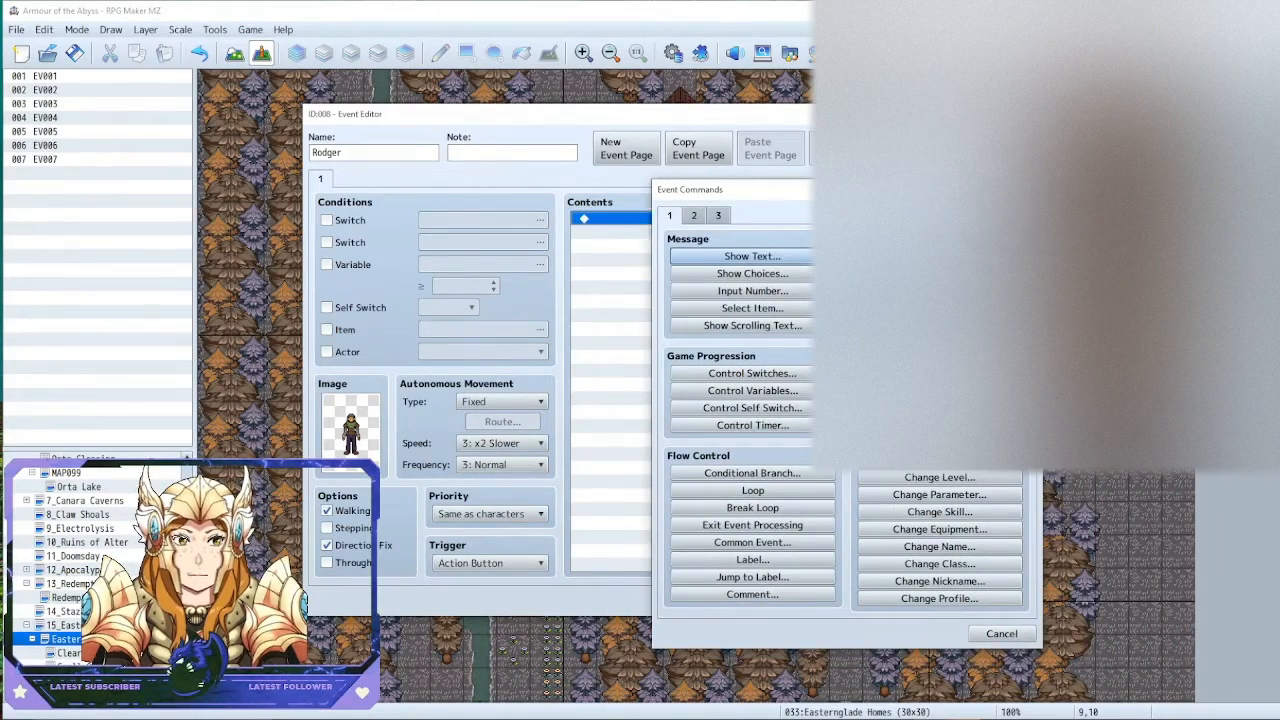
key("Escape")
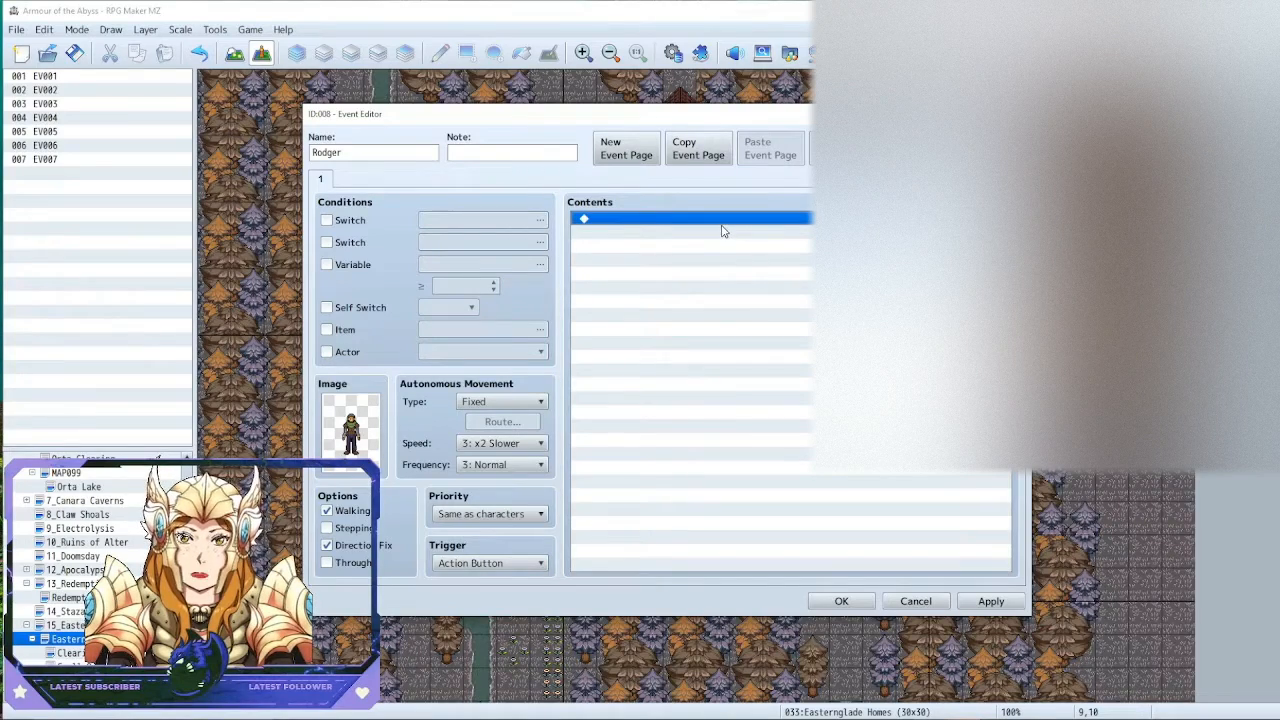
double_click(703, 231)
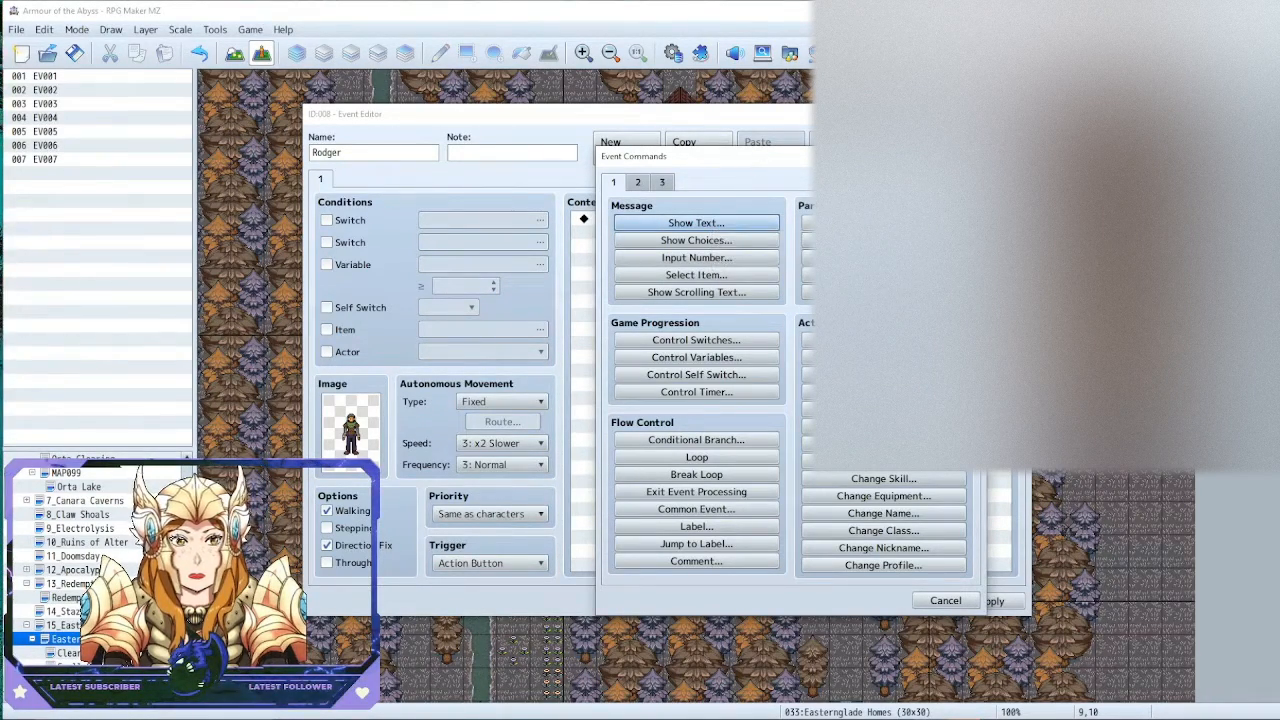
left_click(970, 156)
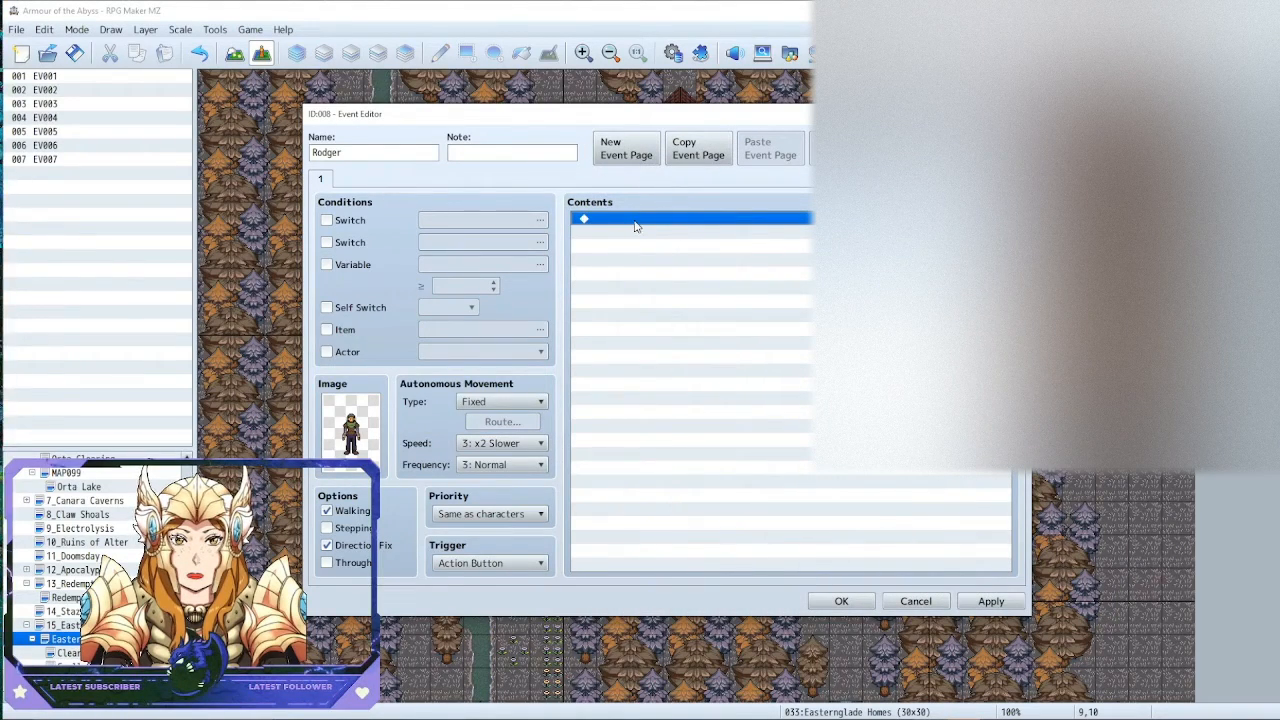
Add a Show Text command on the first contents line, with a message beginning "I'm on the search for a little flower of" and ending in "yellow.".
double_click(633, 222)
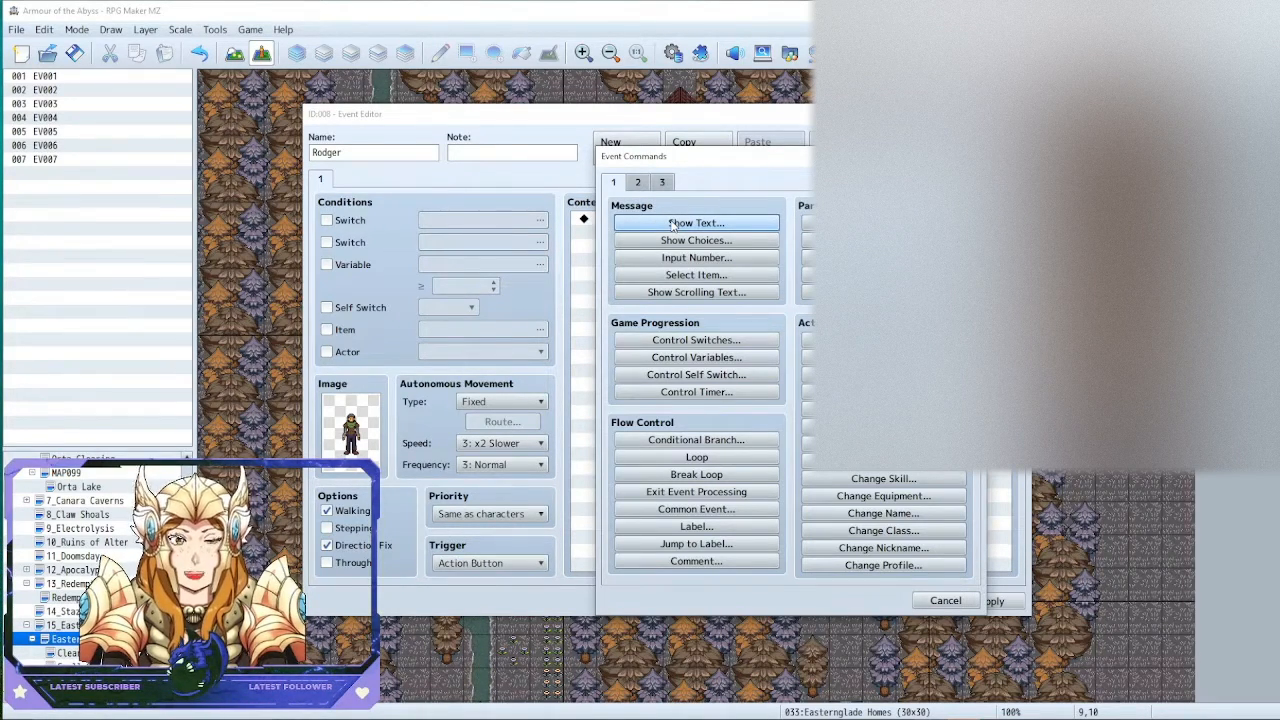
left_click(672, 224)
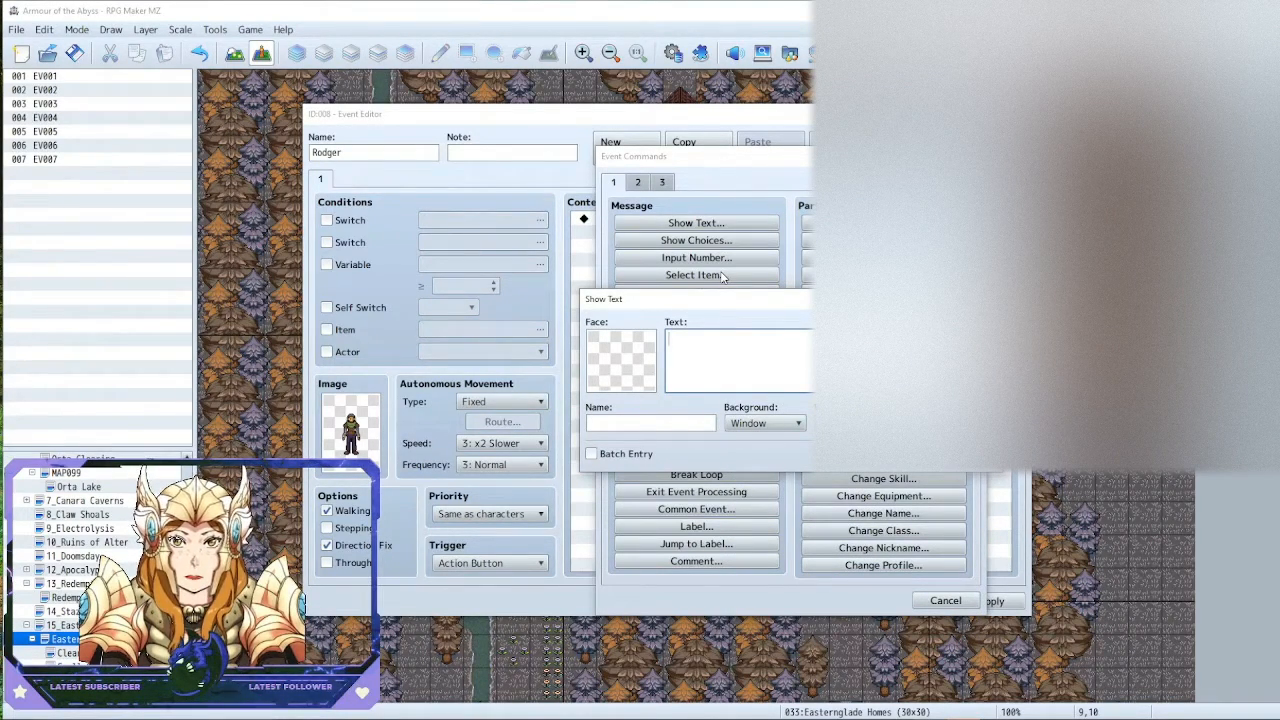
type("I'm on the s")
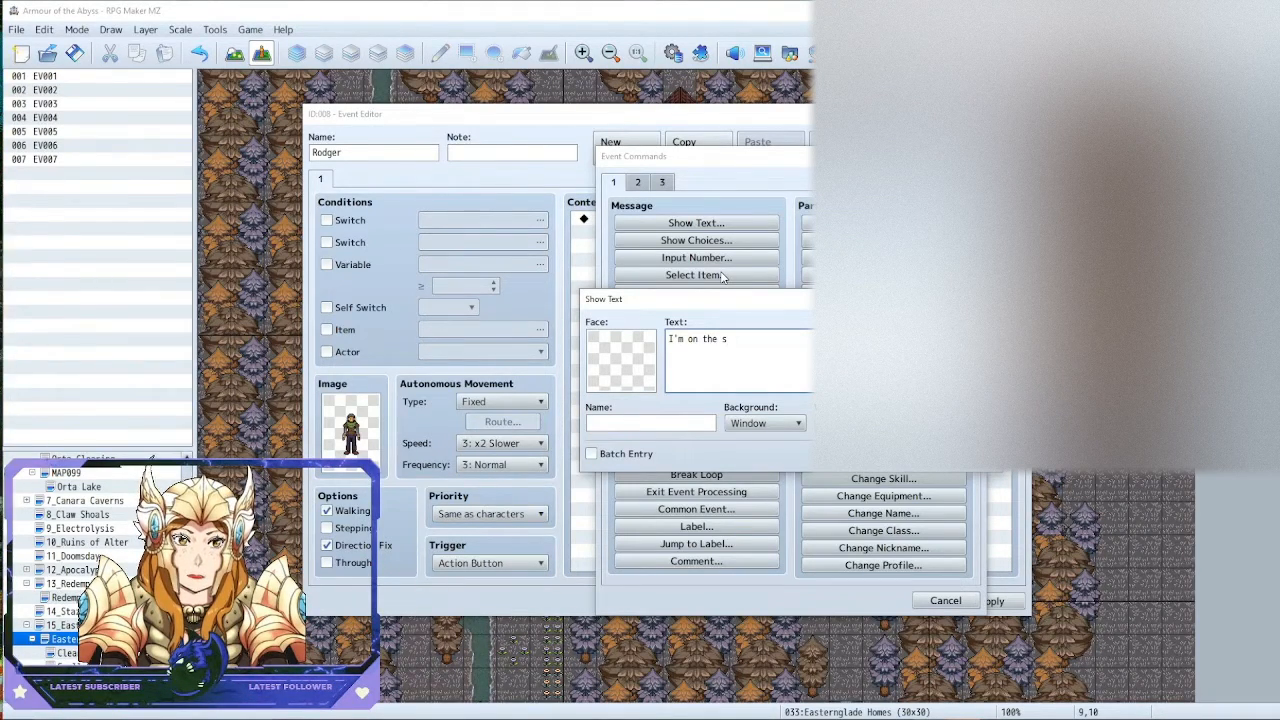
type("earch for ")
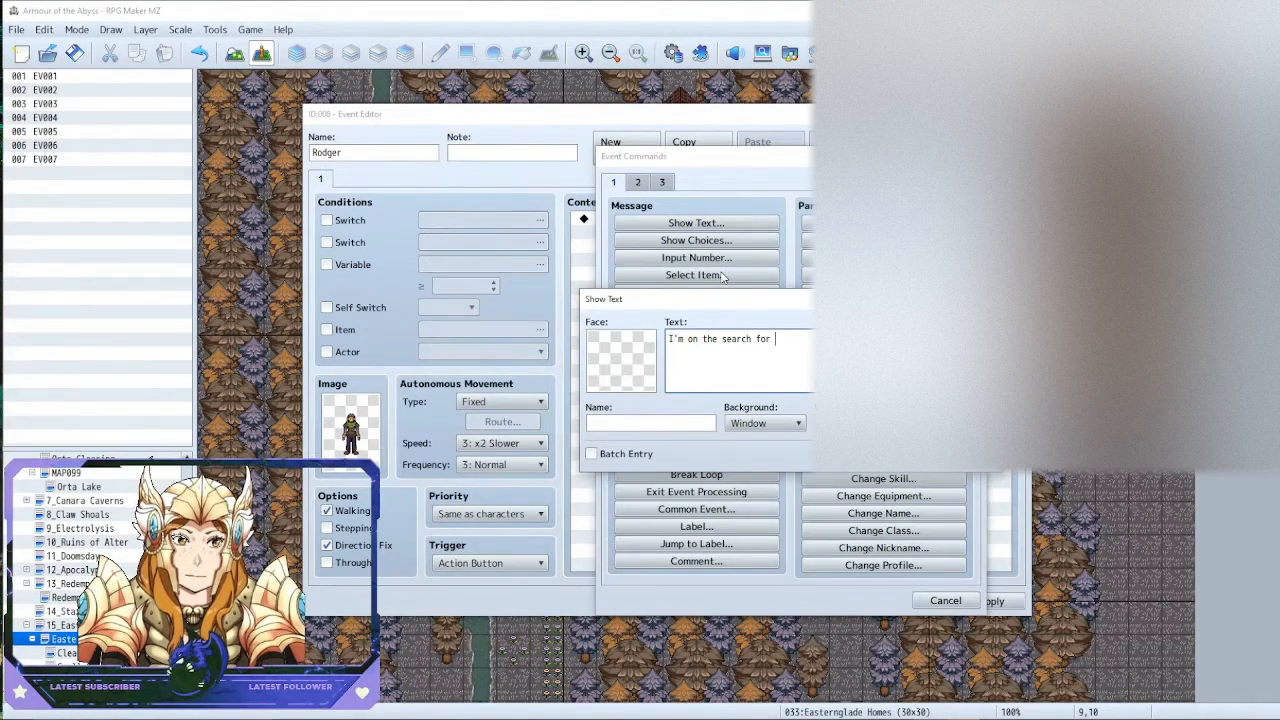
type("a little")
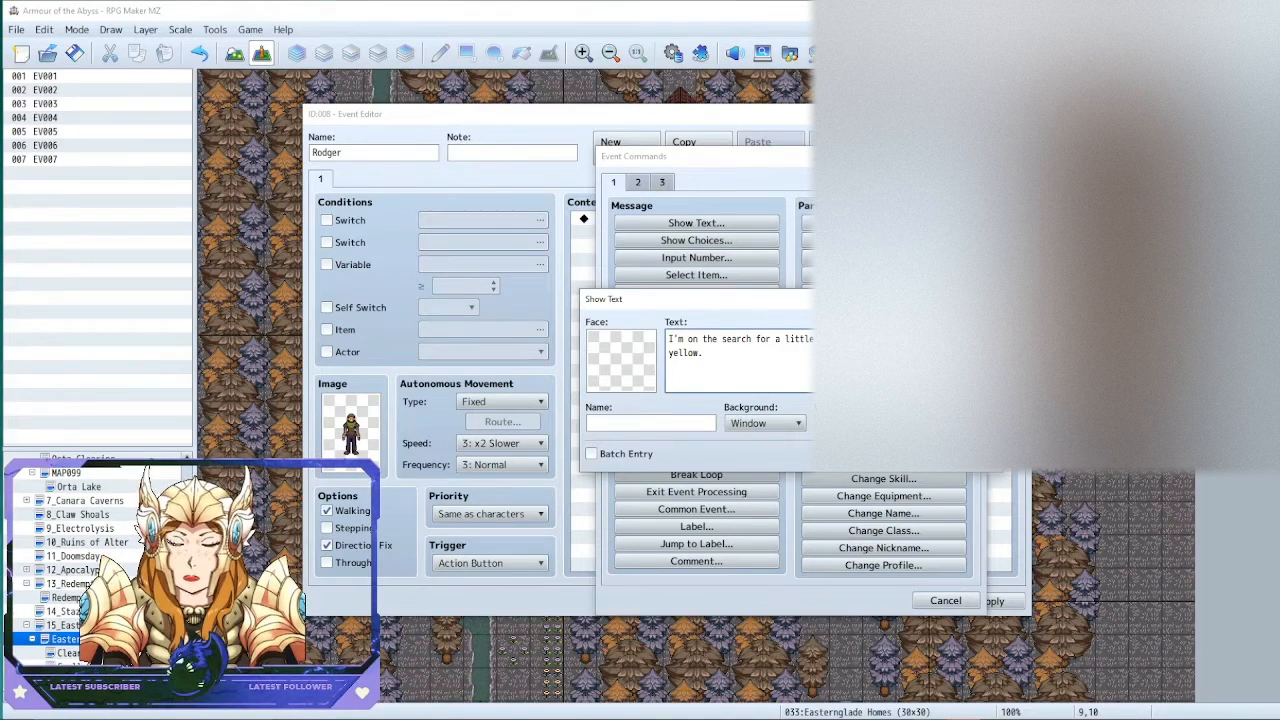
Continue the message with a request starting "Could you please fetch me" and finishing "within these woods.".
type("ould")
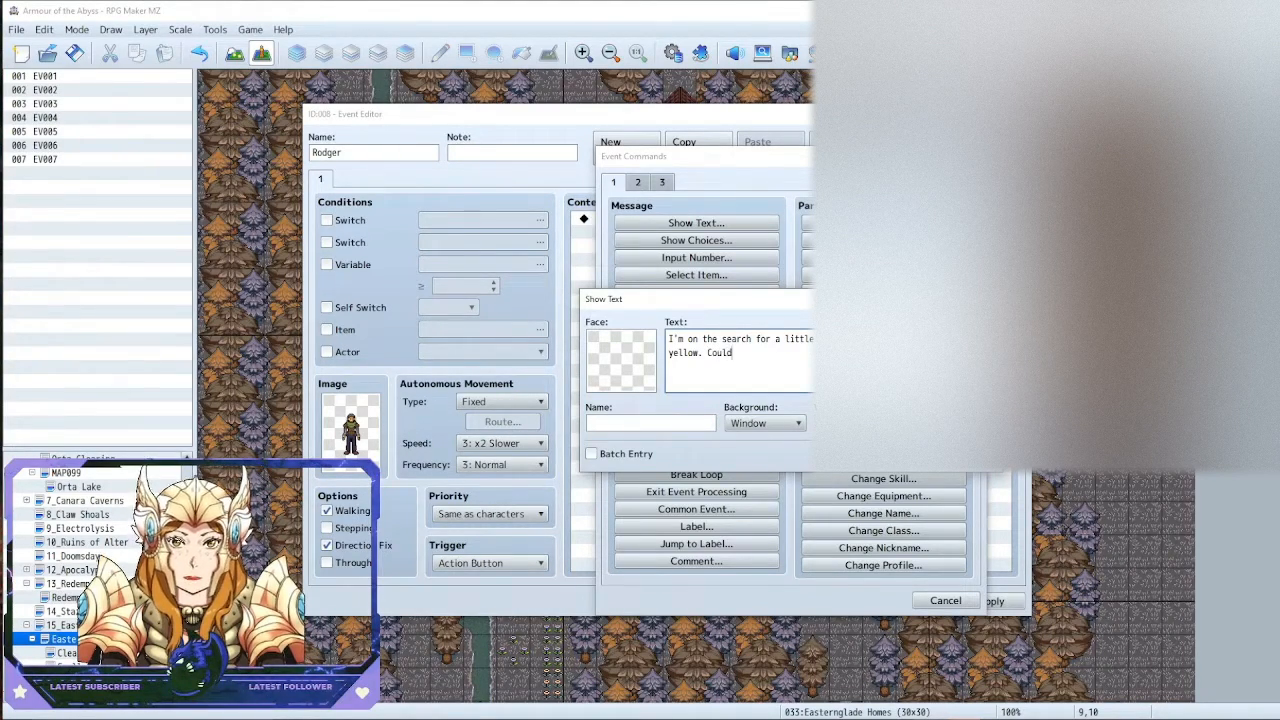
type(" you please fetch")
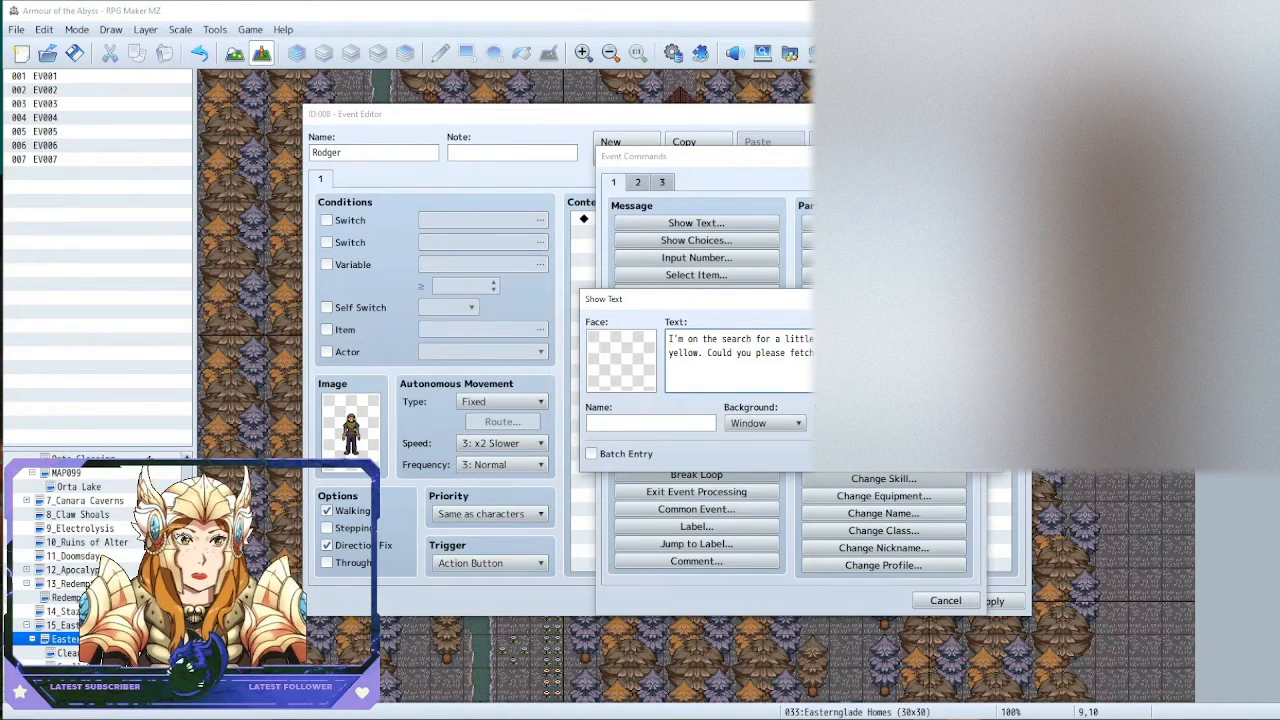
type("mai")
type("at")
type("ithin thes")
type("e woods.")
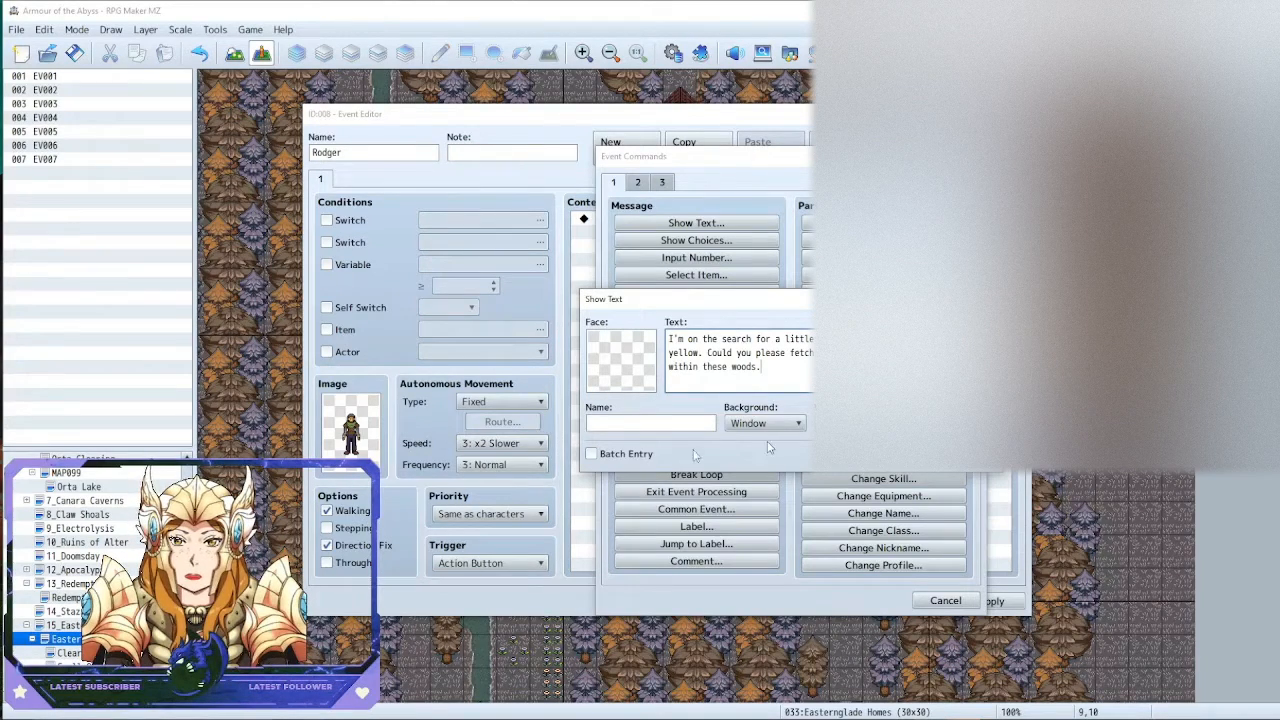
Set the message's speaker name to Roderick.
left_click(642, 426)
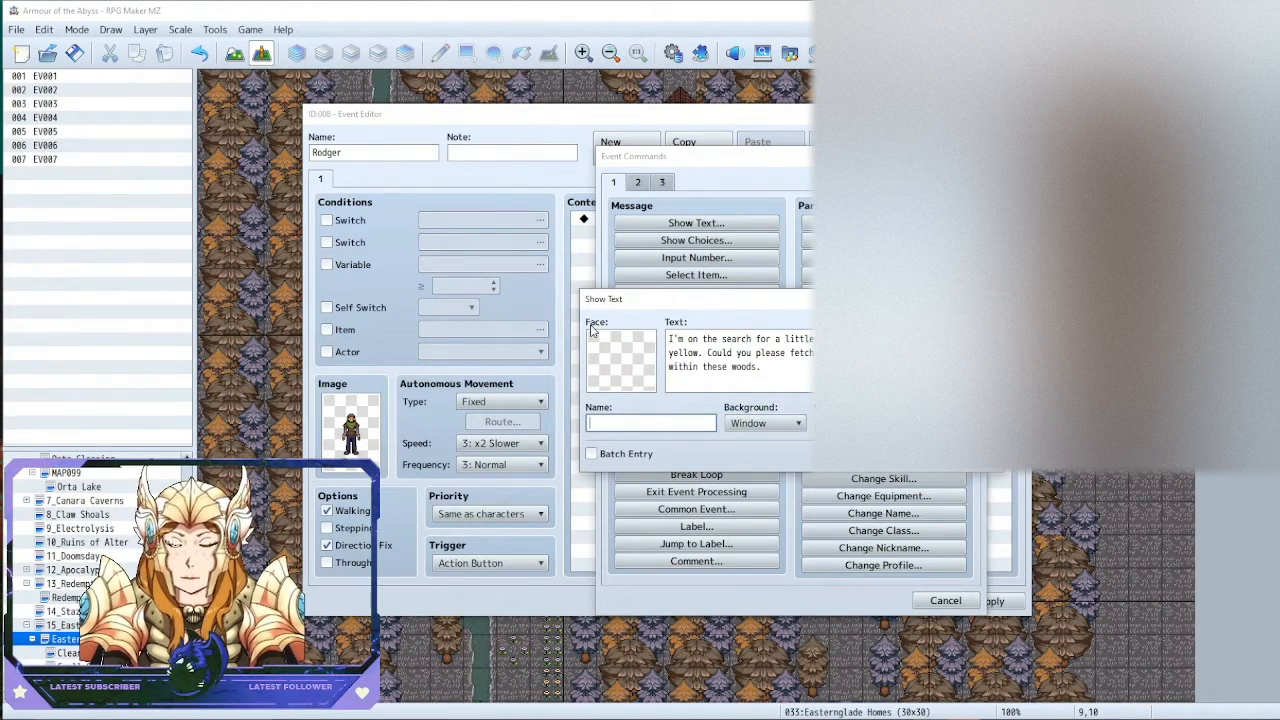
key("BackSpace")
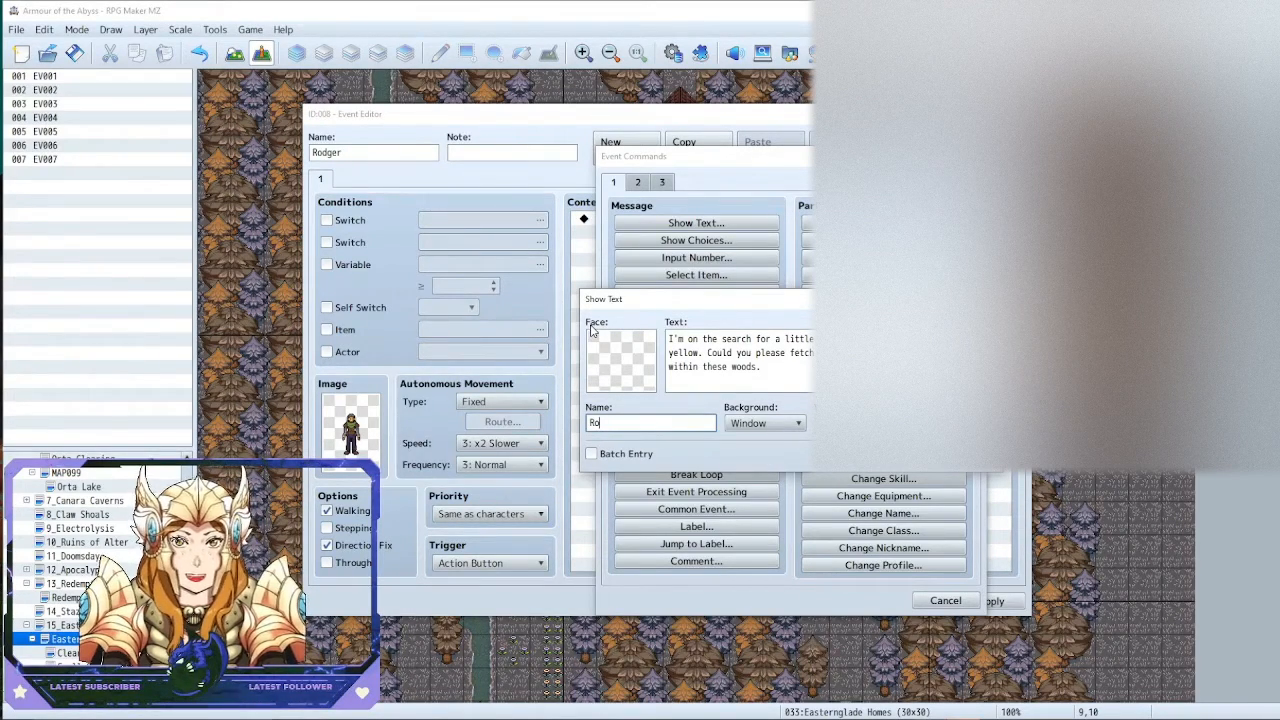
key("BackSpace")
key("BackSpace")
type("R")
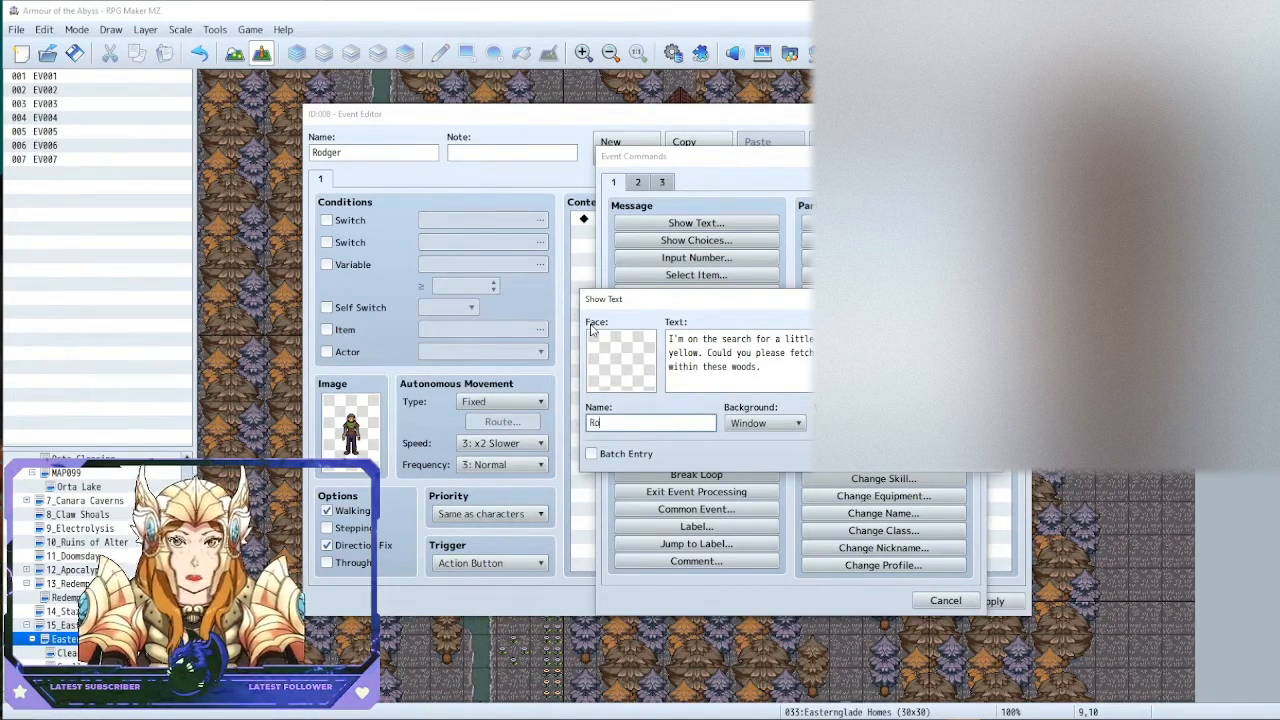
Look through the face image sets available for the message, including Actor1, Actor2, Actor3 and Evil.
double_click(598, 340)
left_click(579, 276)
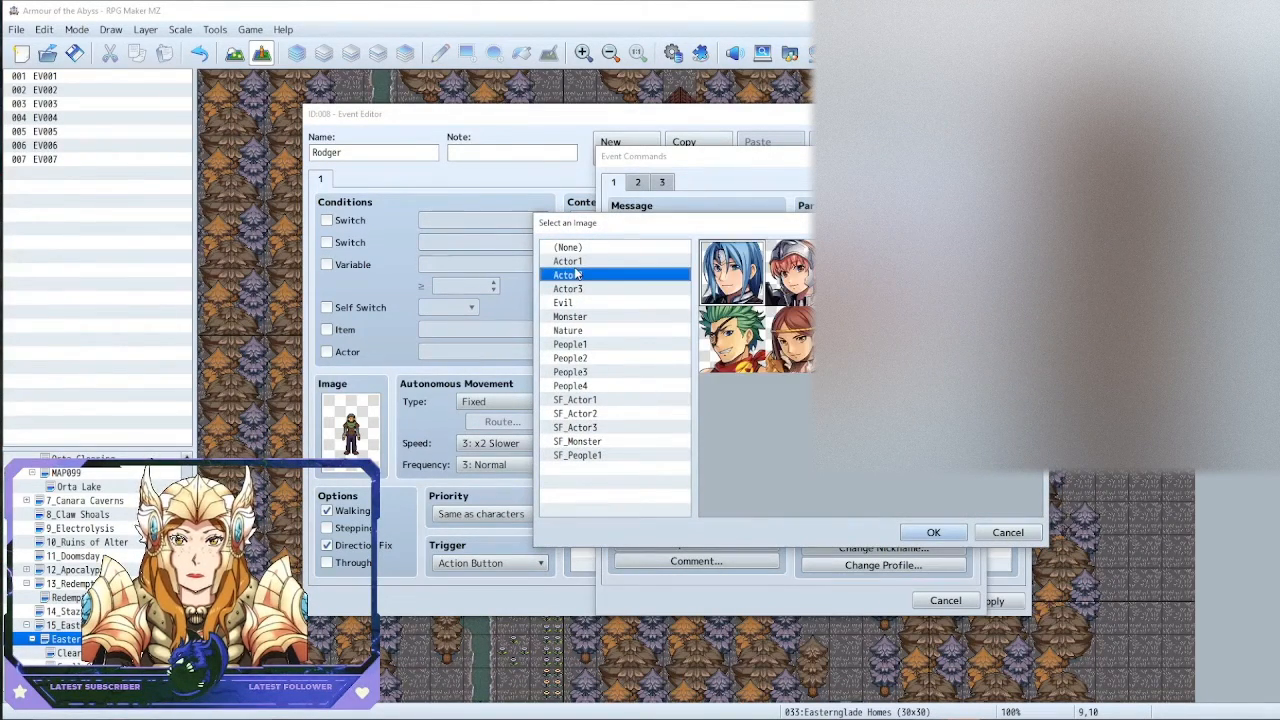
left_click(579, 263)
key("Down")
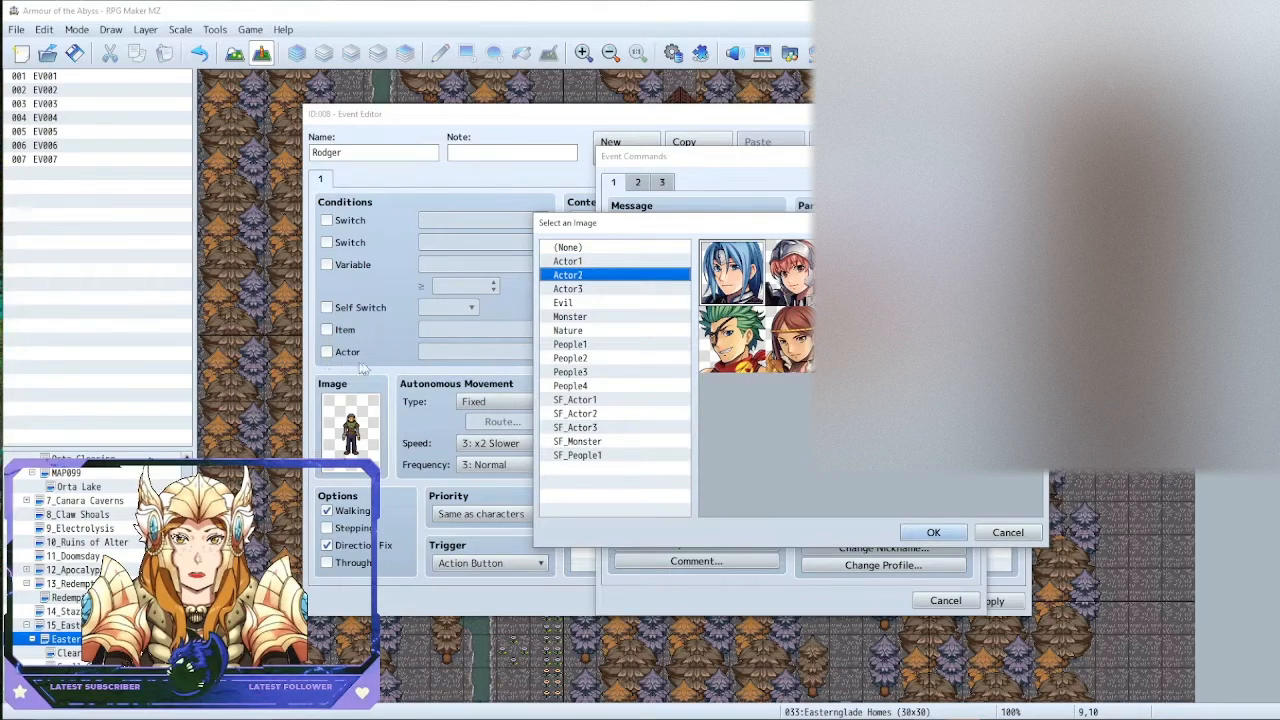
key("Down")
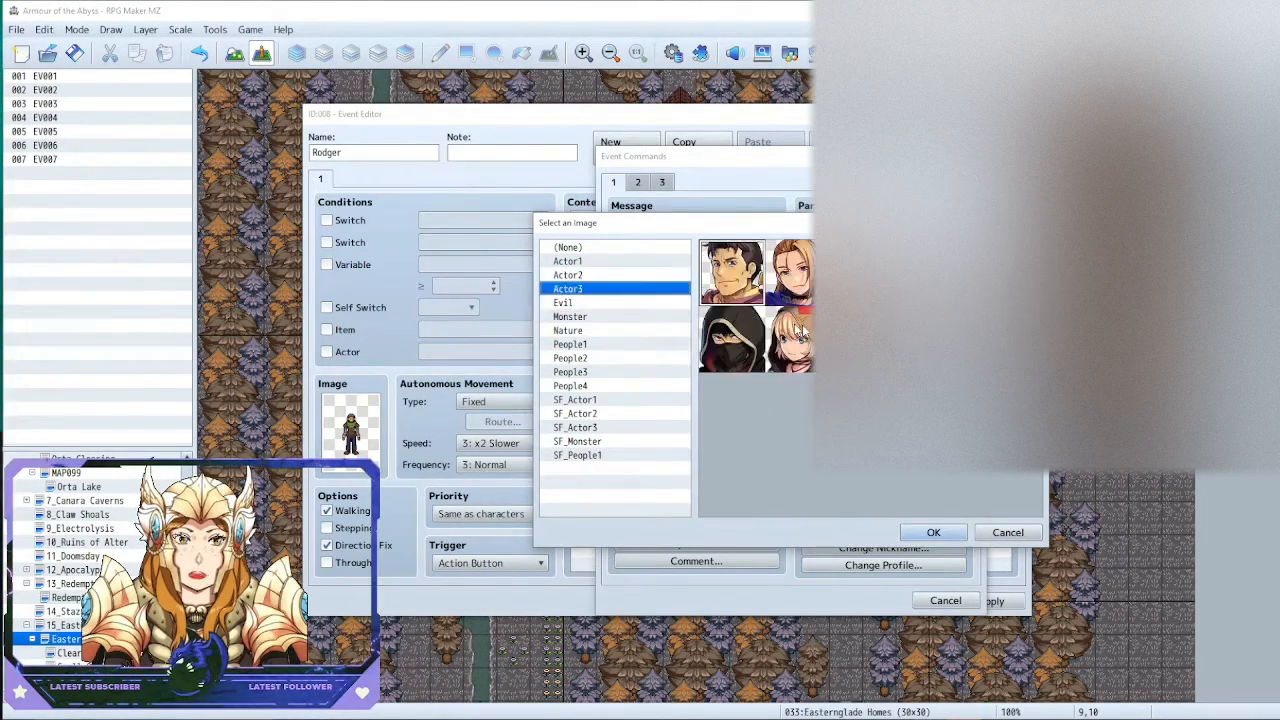
key("Down")
key("Down")
key("Up")
key("Up")
key("Up")
key("Up")
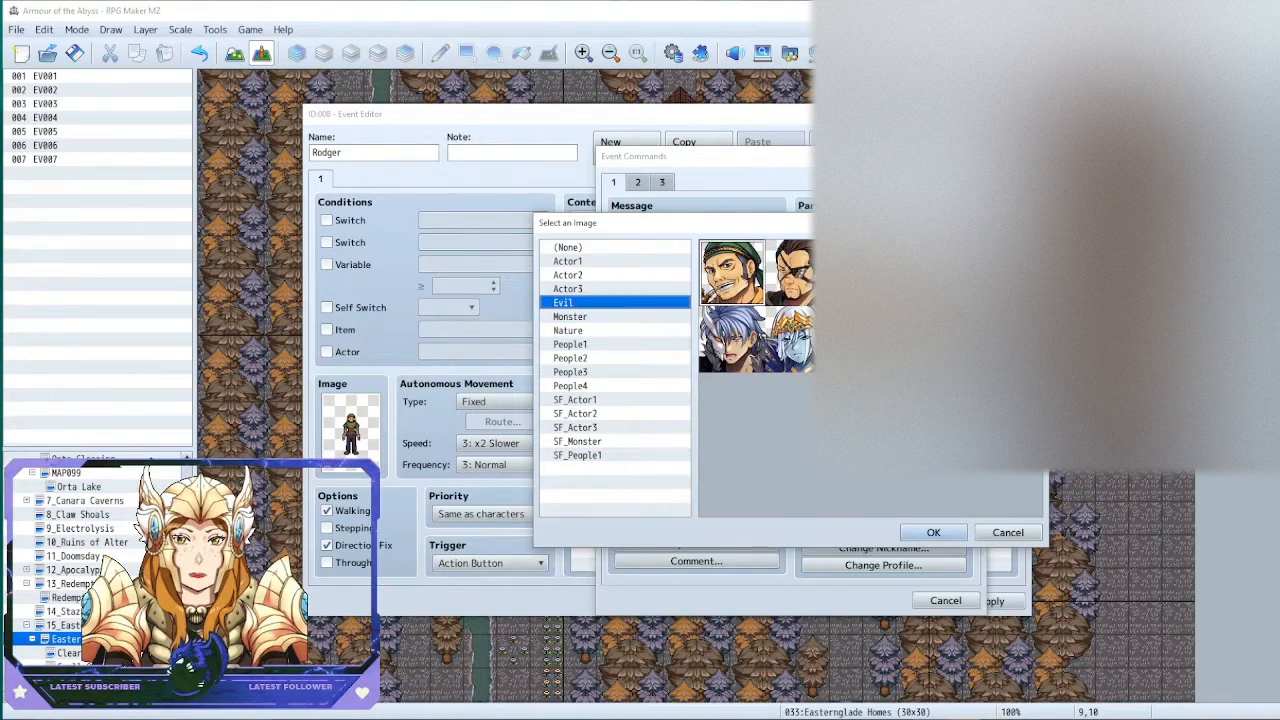
key("Up")
key("Down")
key("Up")
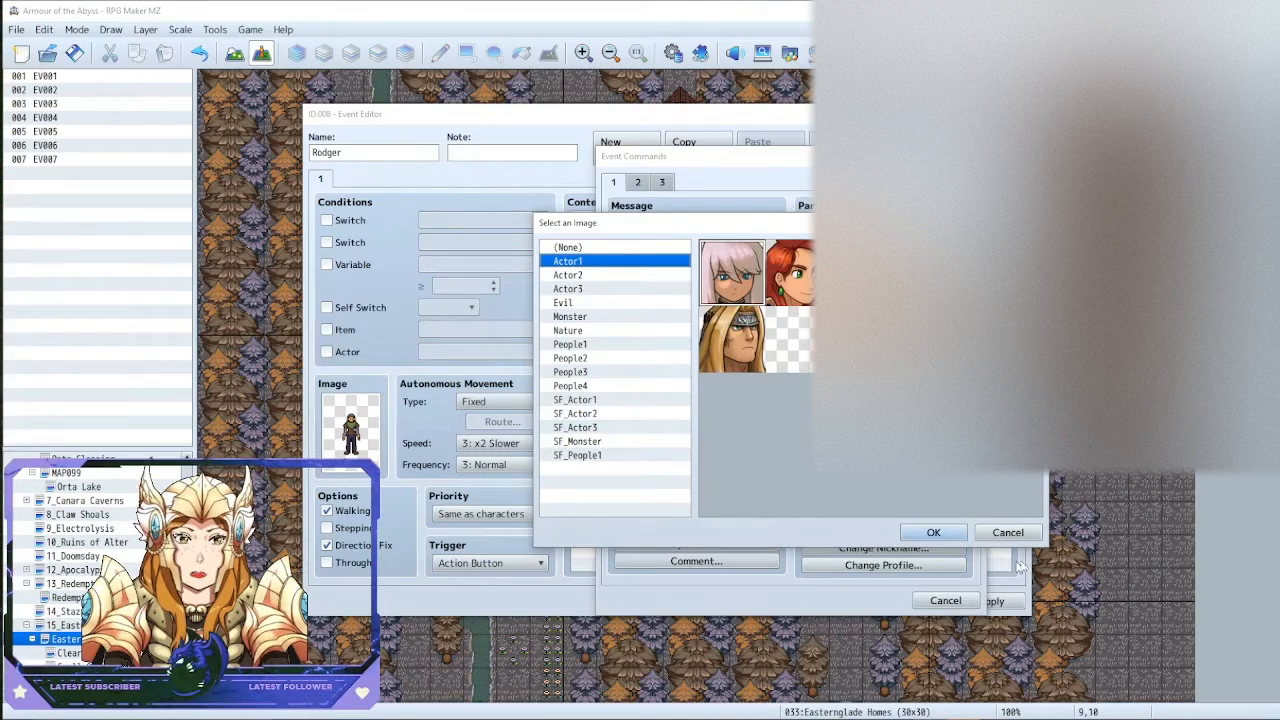
left_click(1008, 532)
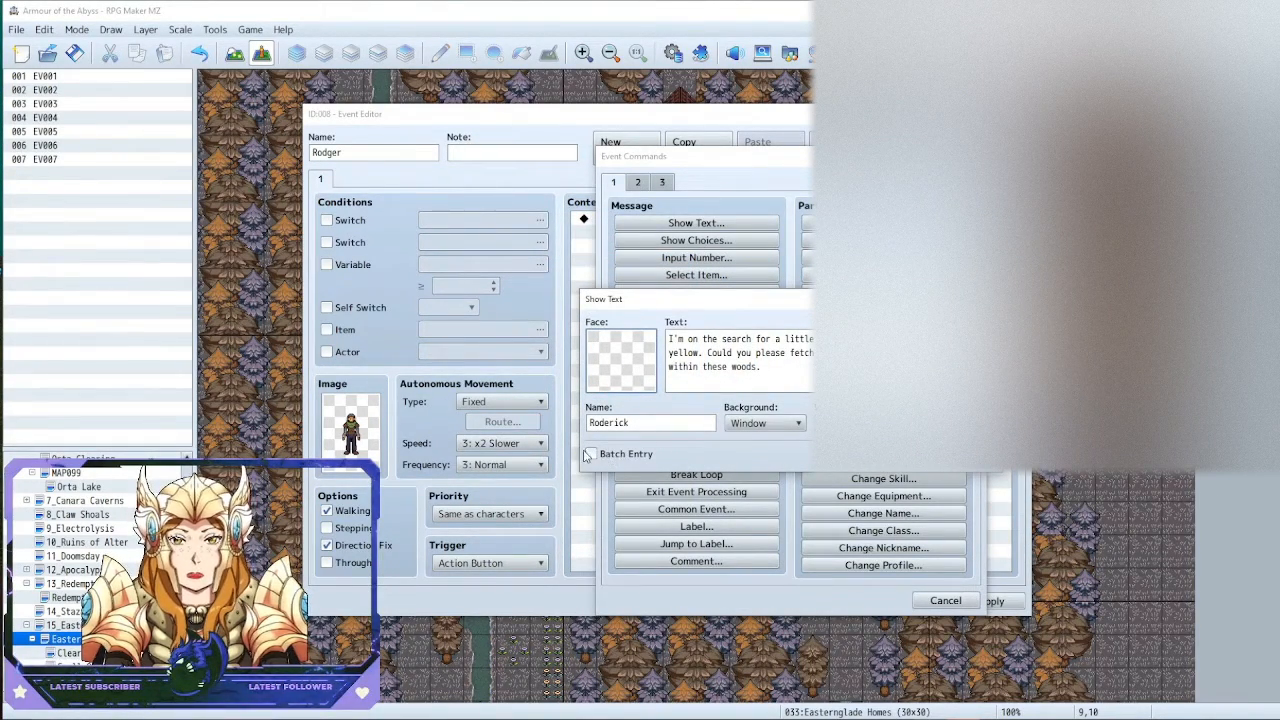
Review the message's Batch Entry option and its background choices Window, Dim and Transparent.
left_click(592, 454)
left_click(593, 454)
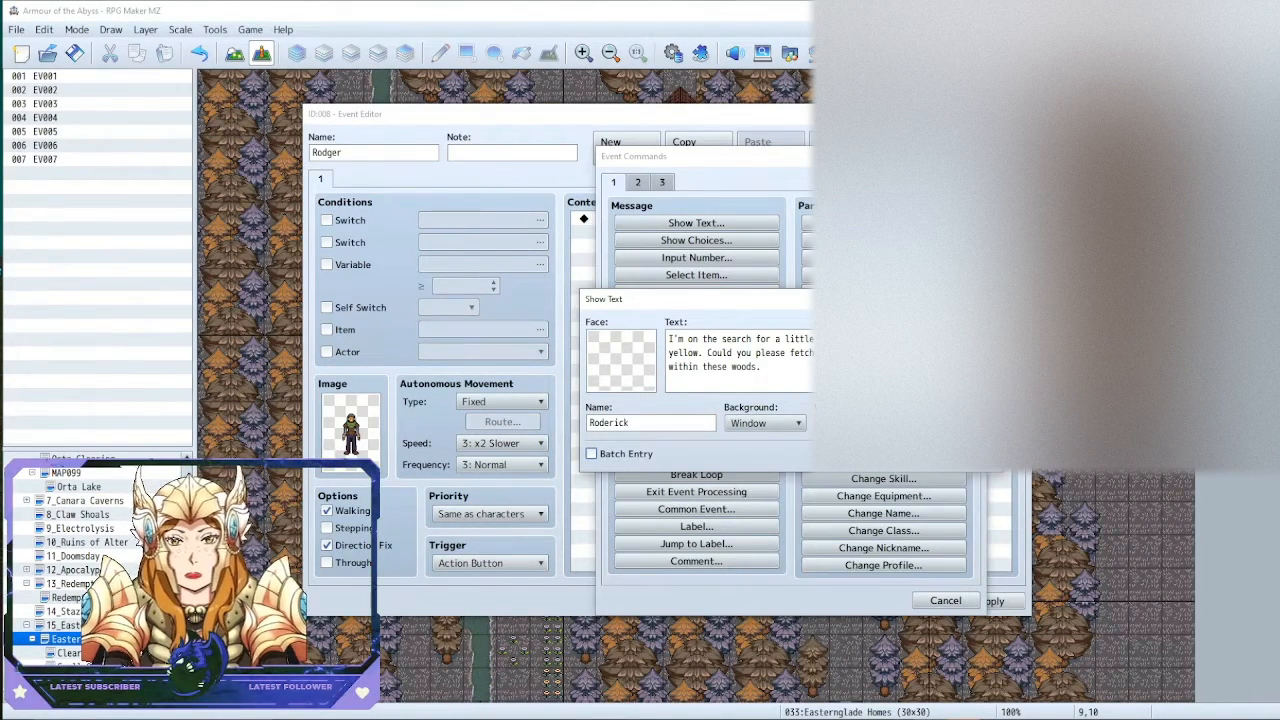
left_click(764, 426)
left_click(763, 428)
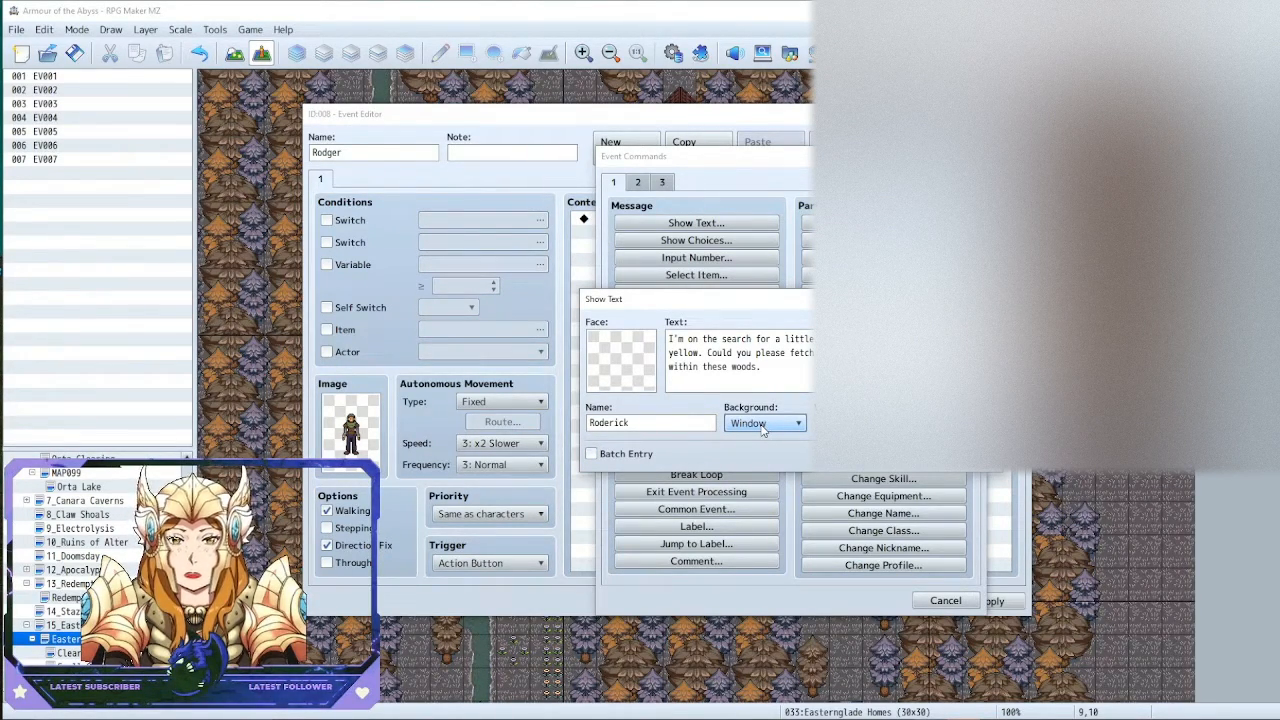
left_click(762, 428)
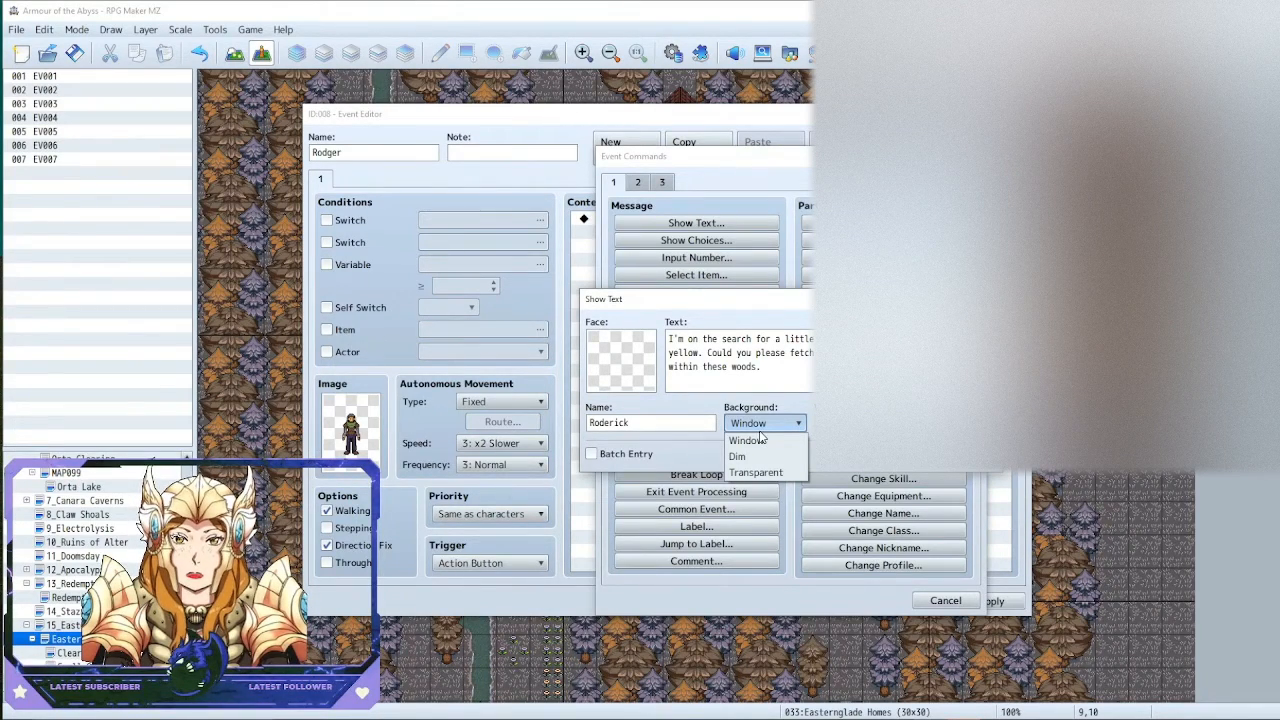
left_click(769, 424)
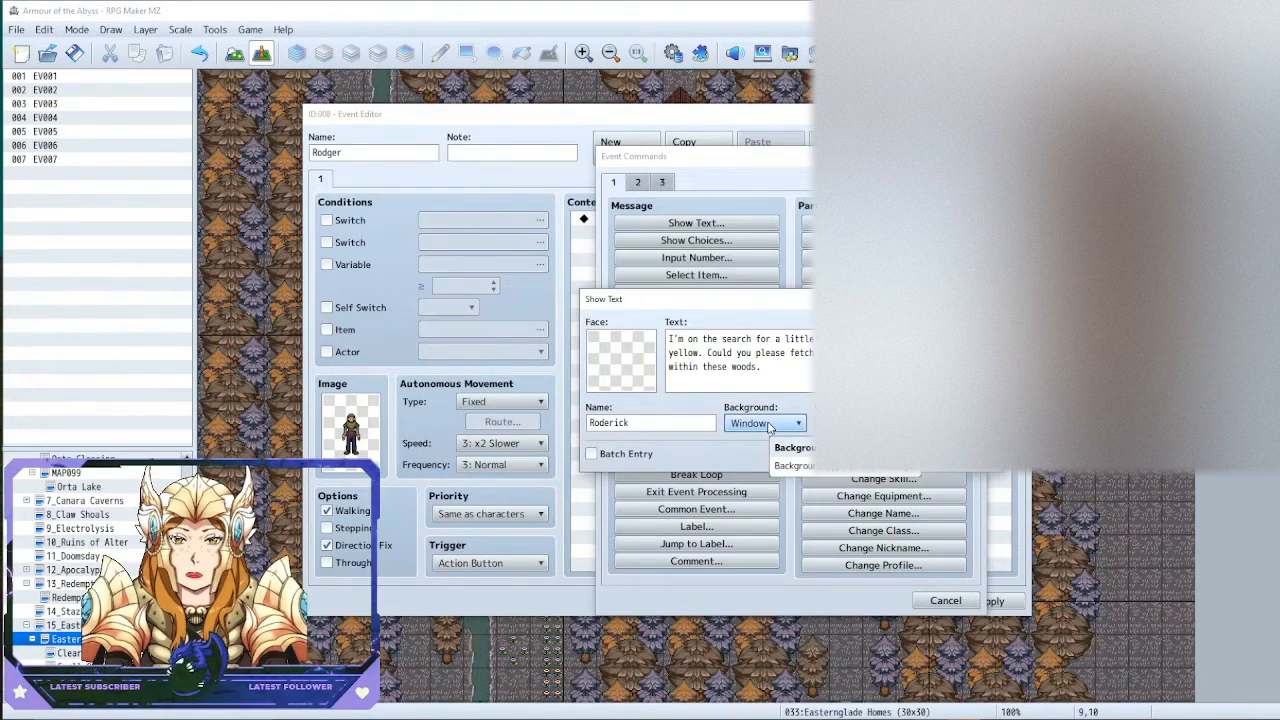
left_click(775, 424)
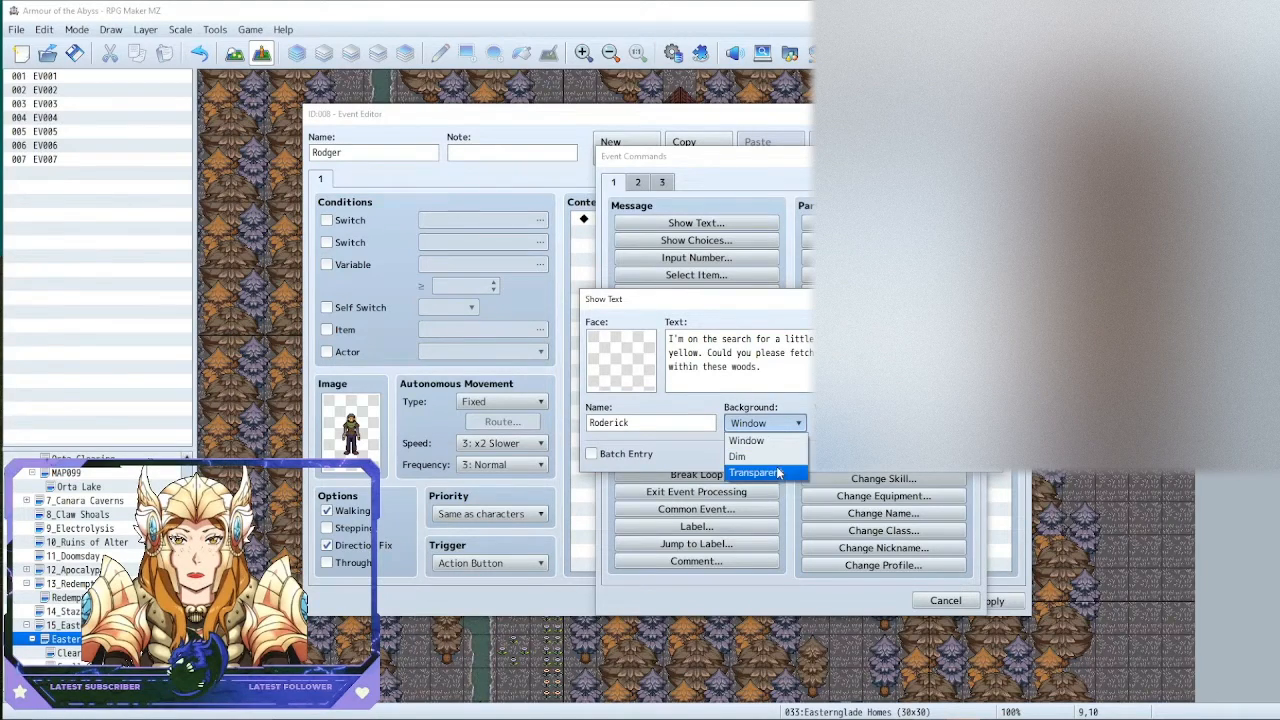
key("Up")
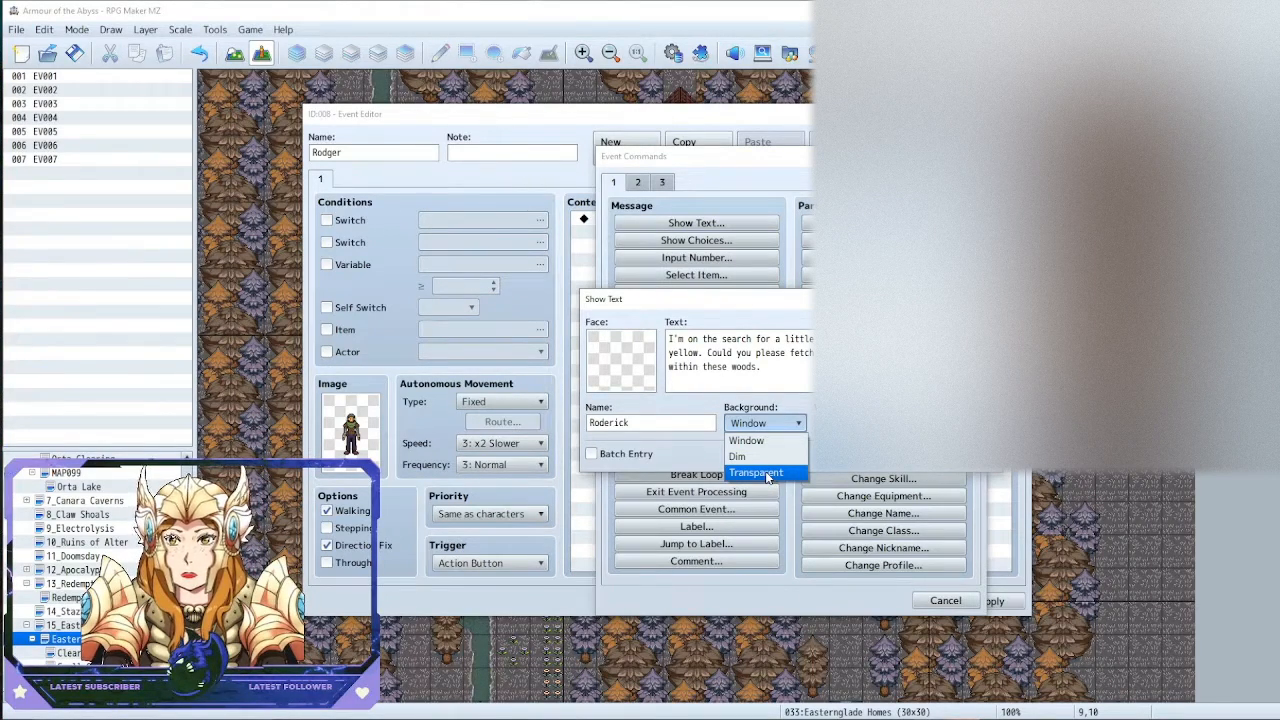
Choose Bottom as the message's window position and add the message to the event's contents.
left_click(855, 423)
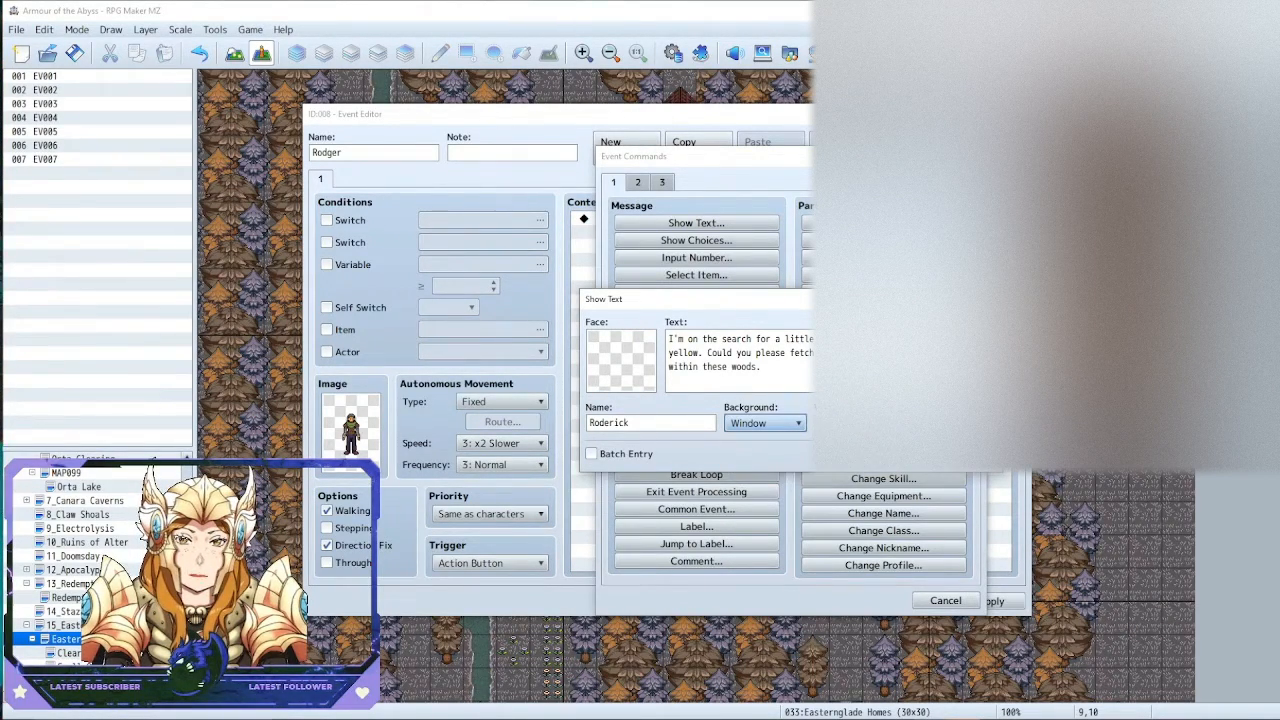
left_click(855, 423)
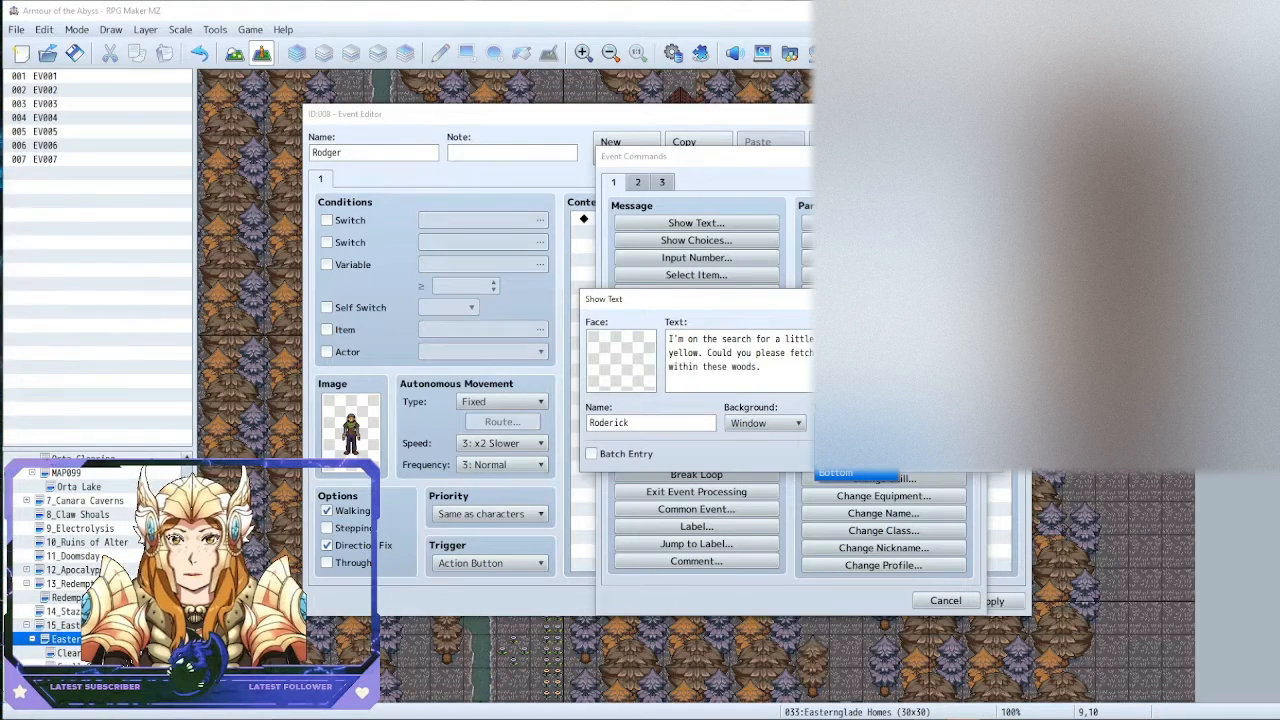
left_click(855, 474)
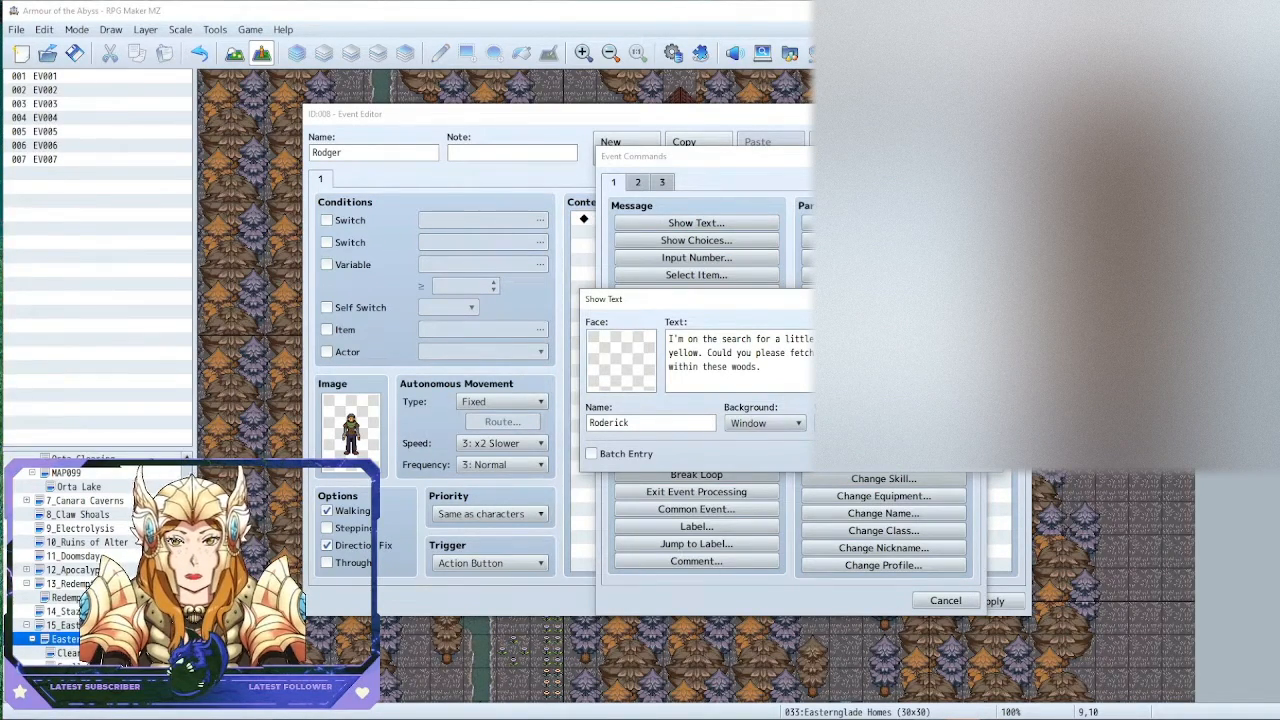
left_click(862, 455)
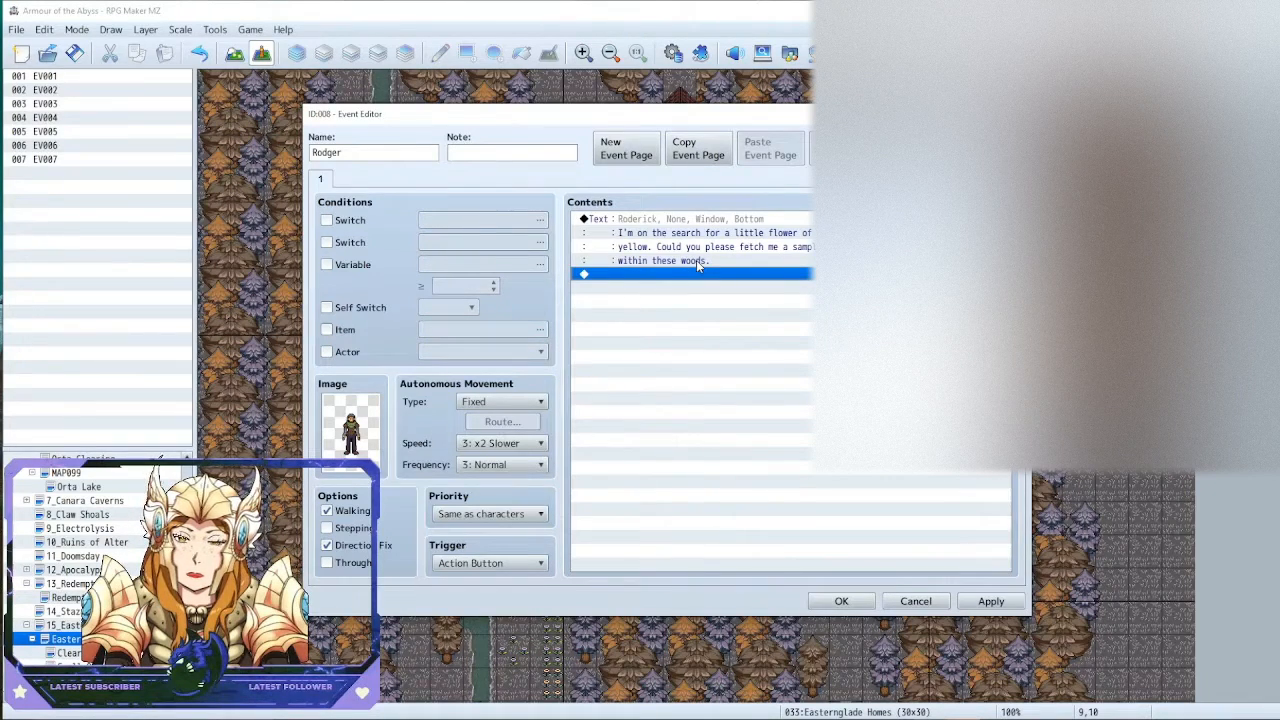
Start a Show Choices command on the empty line below the message and place its dialog clear of the event commands window.
double_click(673, 279)
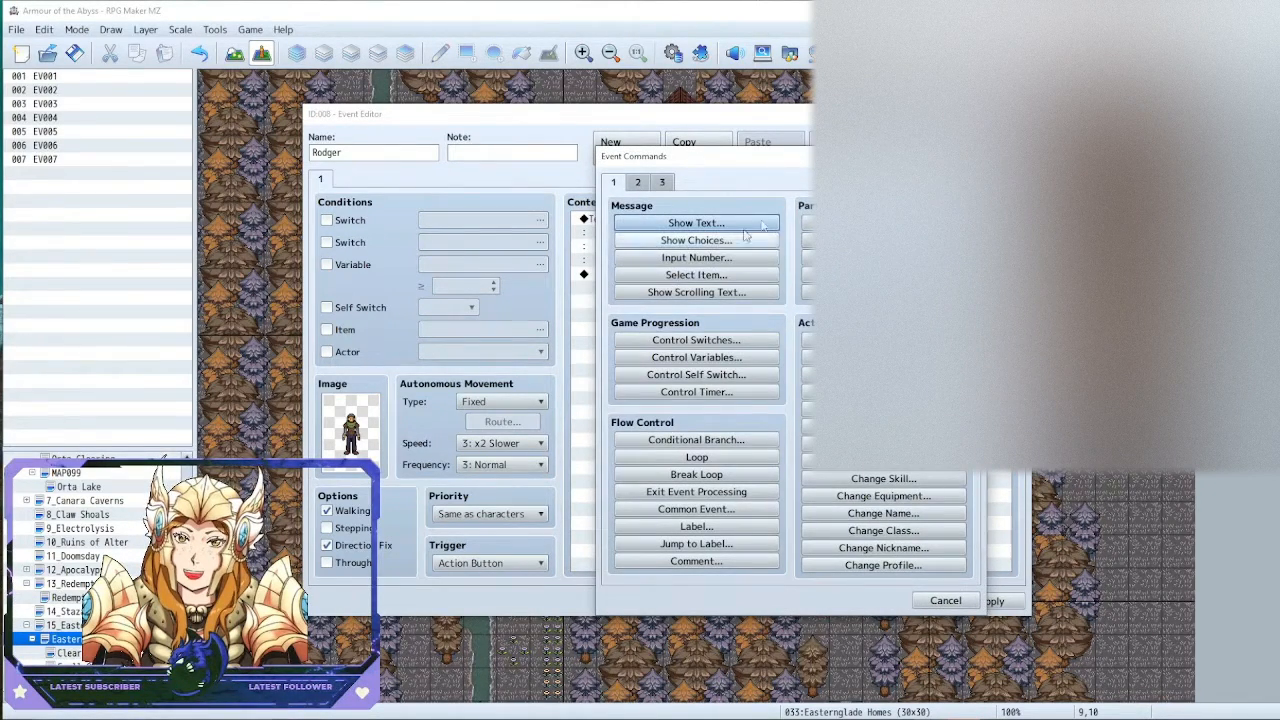
key("Escape")
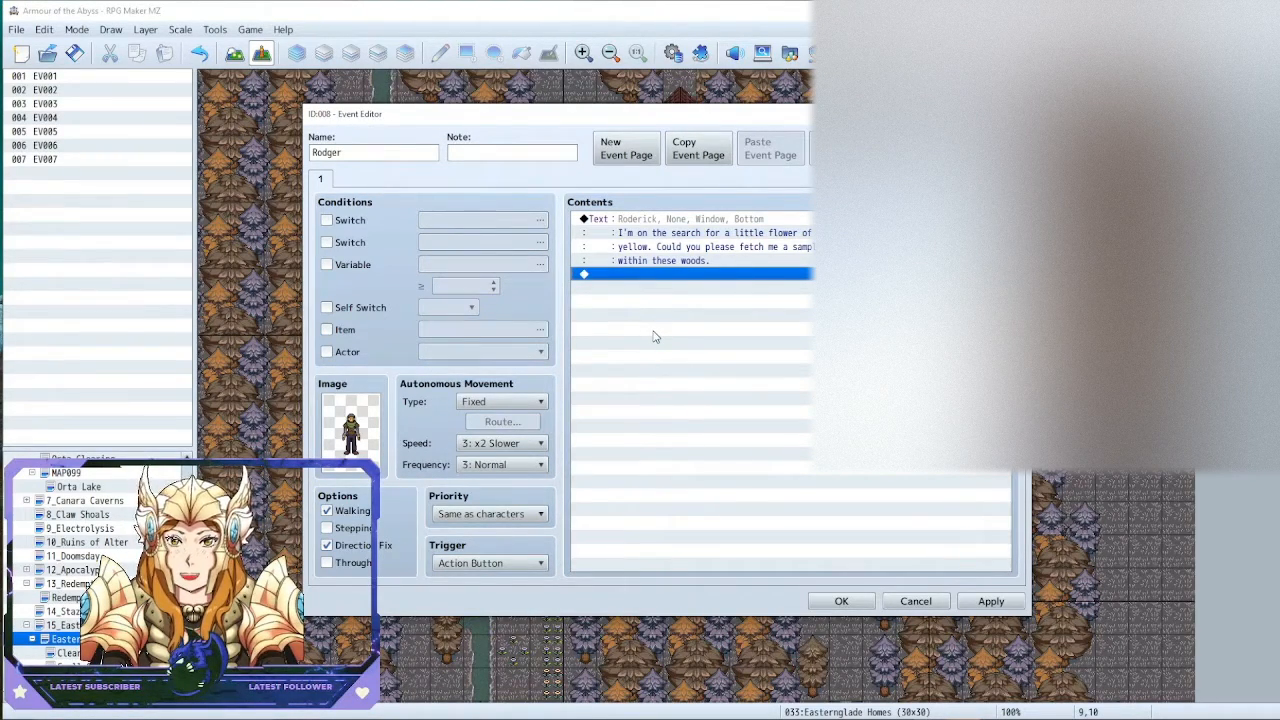
double_click(603, 277)
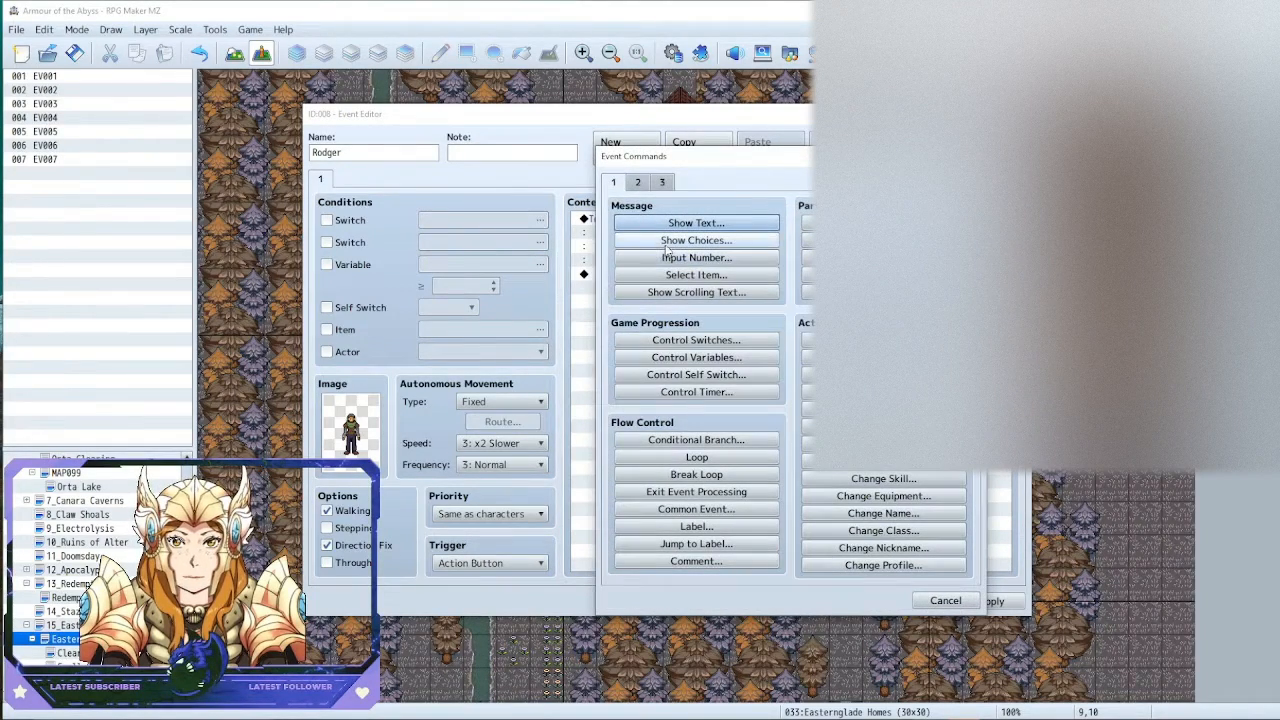
left_click_drag(645, 163, 797, 202)
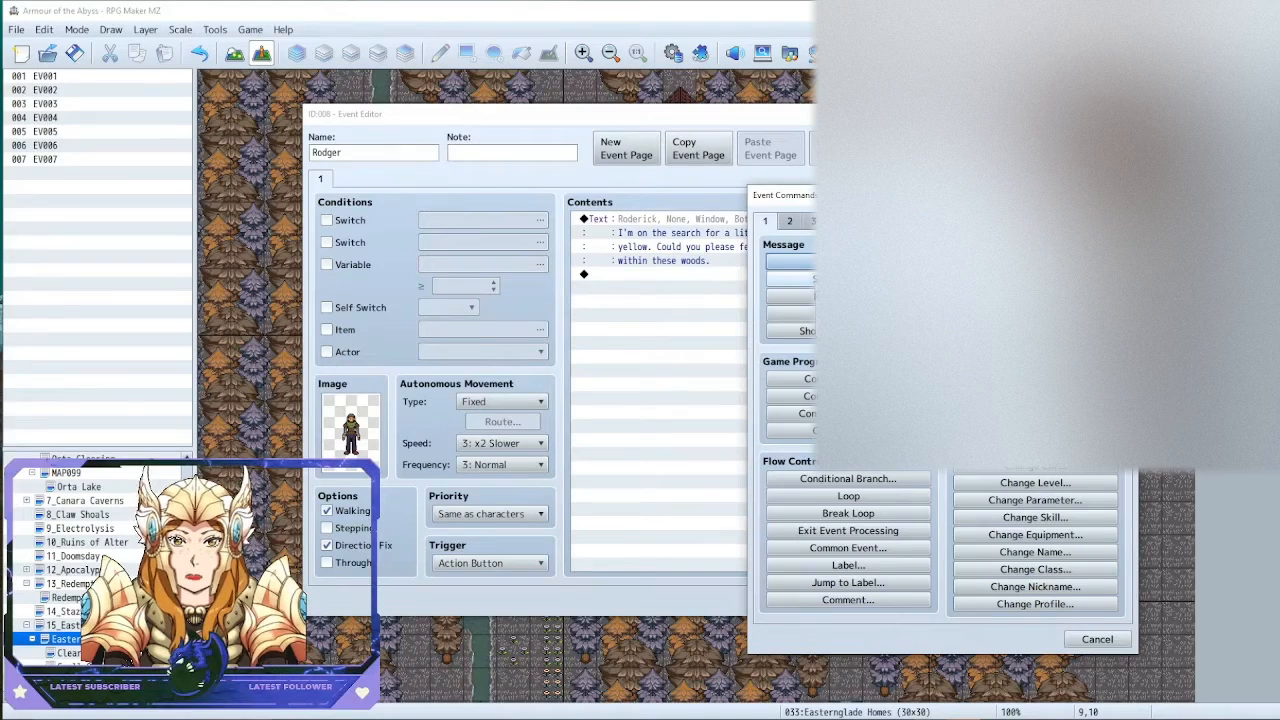
left_click(808, 282)
left_click_drag(877, 328, 440, 248)
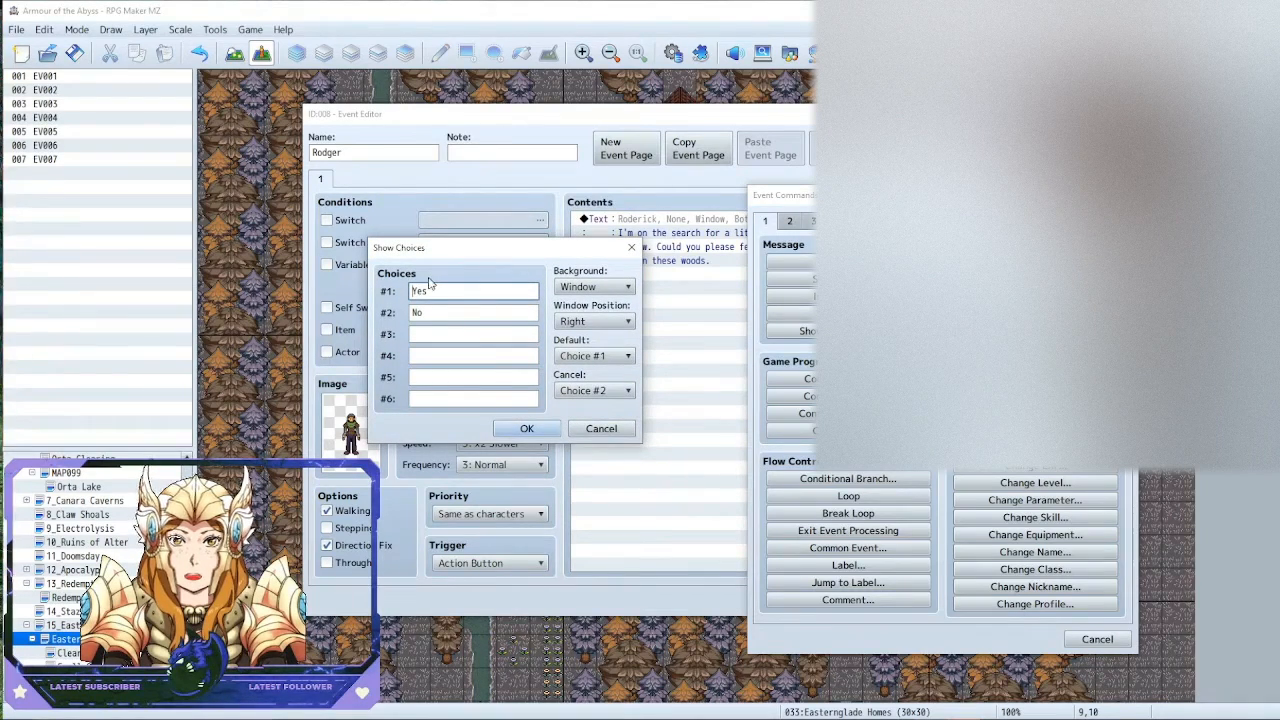
Set choice #1 to "I can certainly do that for you." and choice #2 to "Not on your life, mate.".
double_click(420, 290)
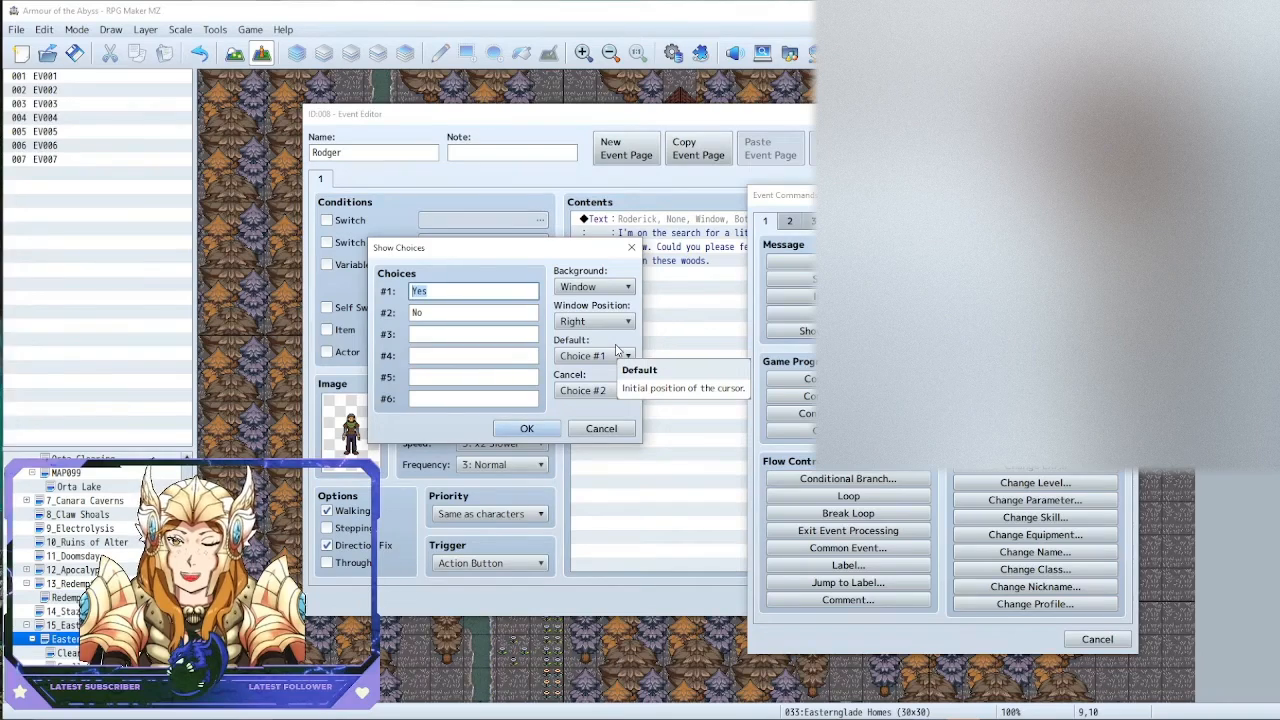
type("I")
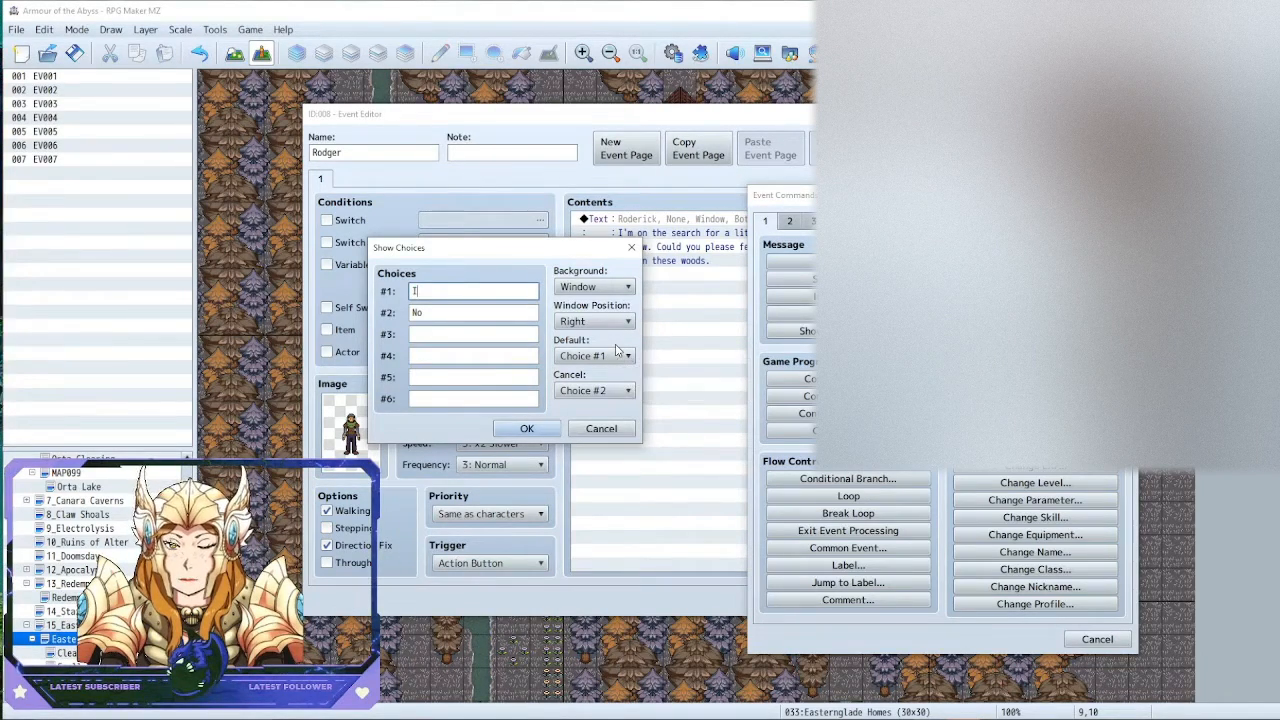
type(" can certainl")
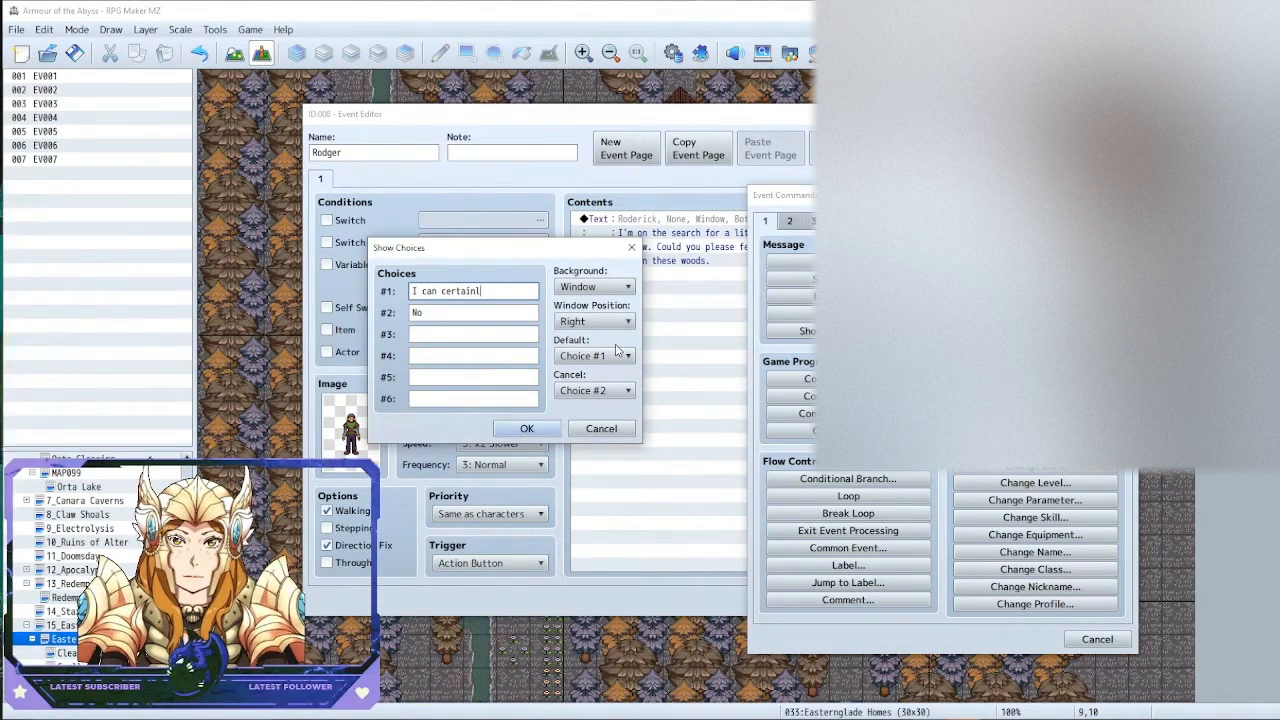
type("y do that for you.")
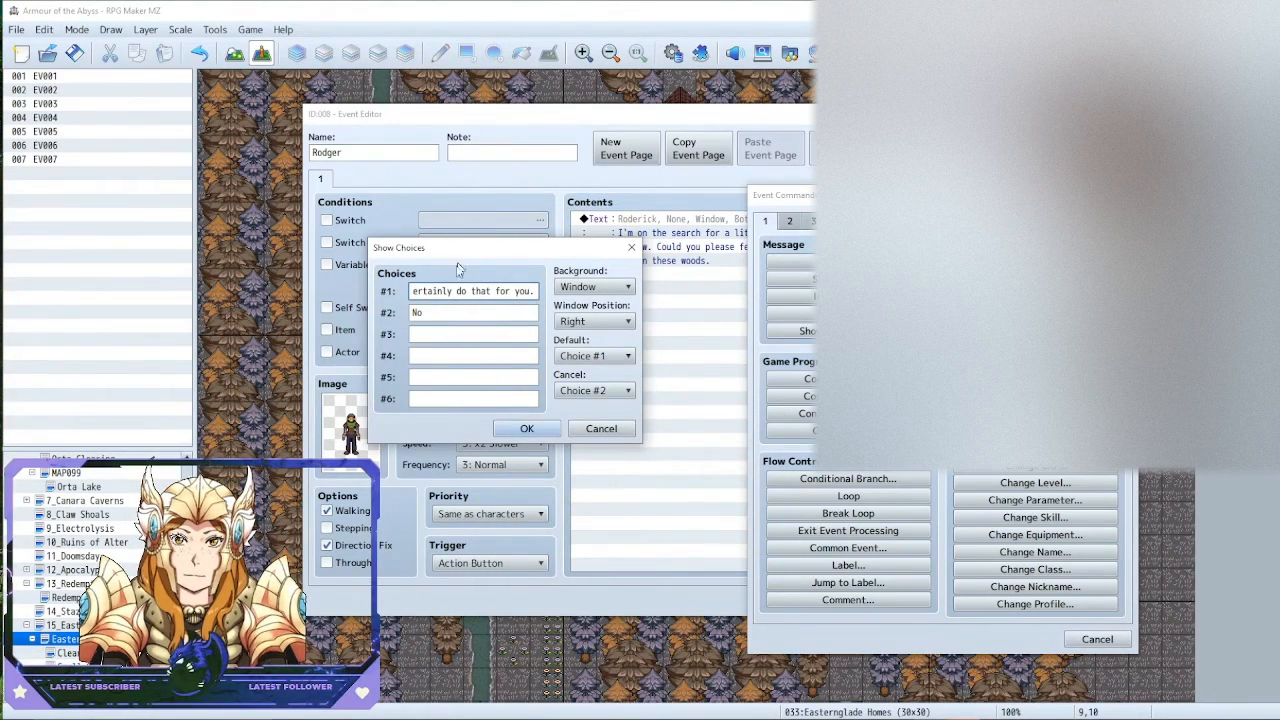
left_click(421, 307)
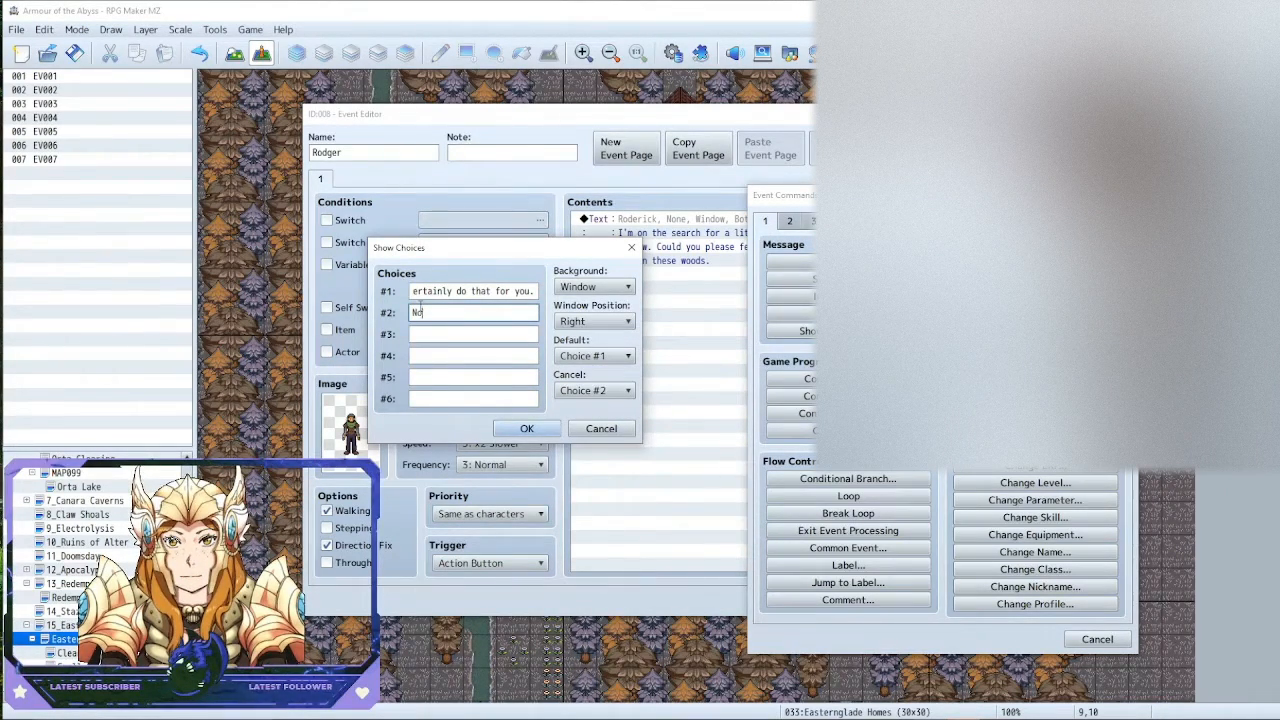
type("t on your life, mate.")
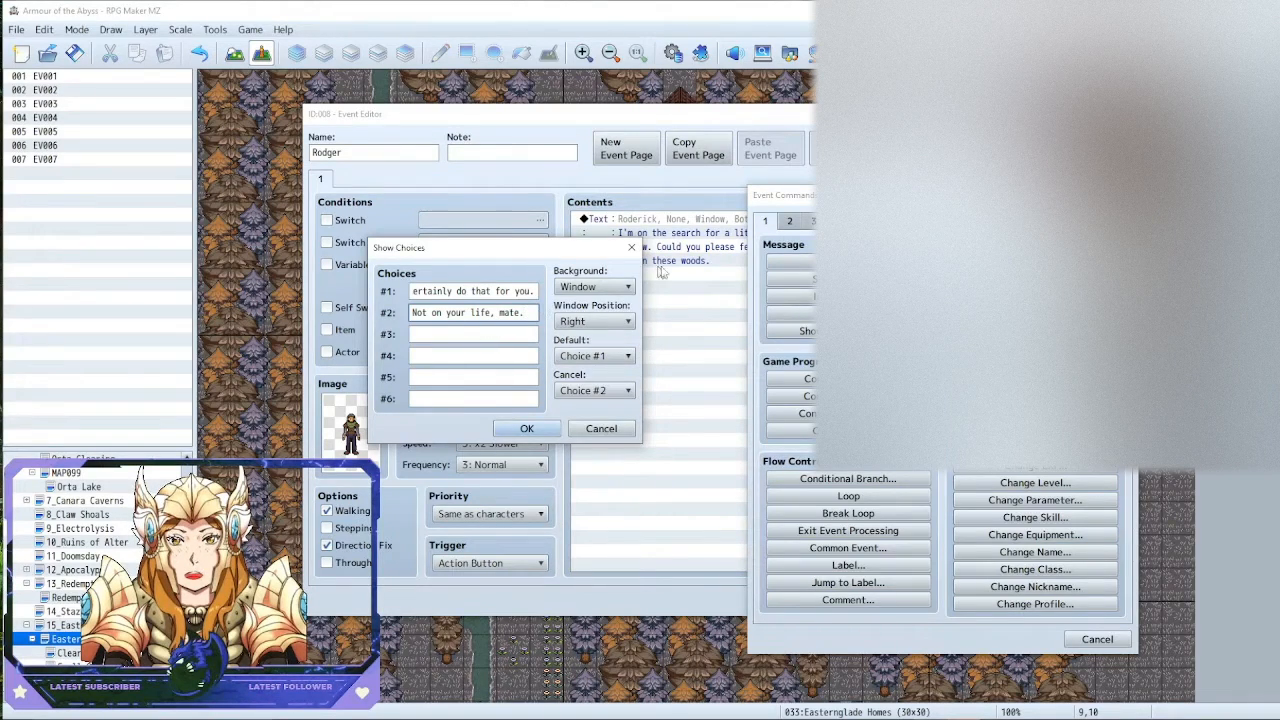
Keep the choices' background as Window and window position as Right, and add the choices to the event's contents.
left_click(595, 288)
left_click(595, 303)
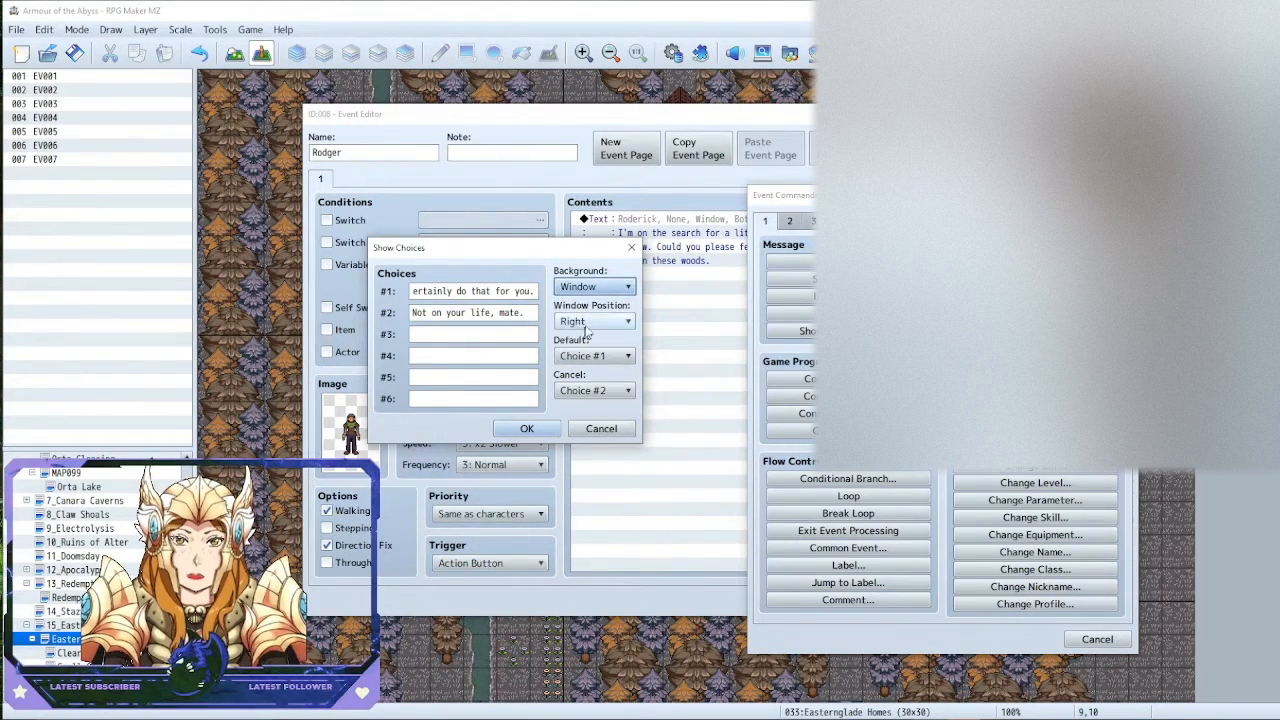
left_click(594, 321)
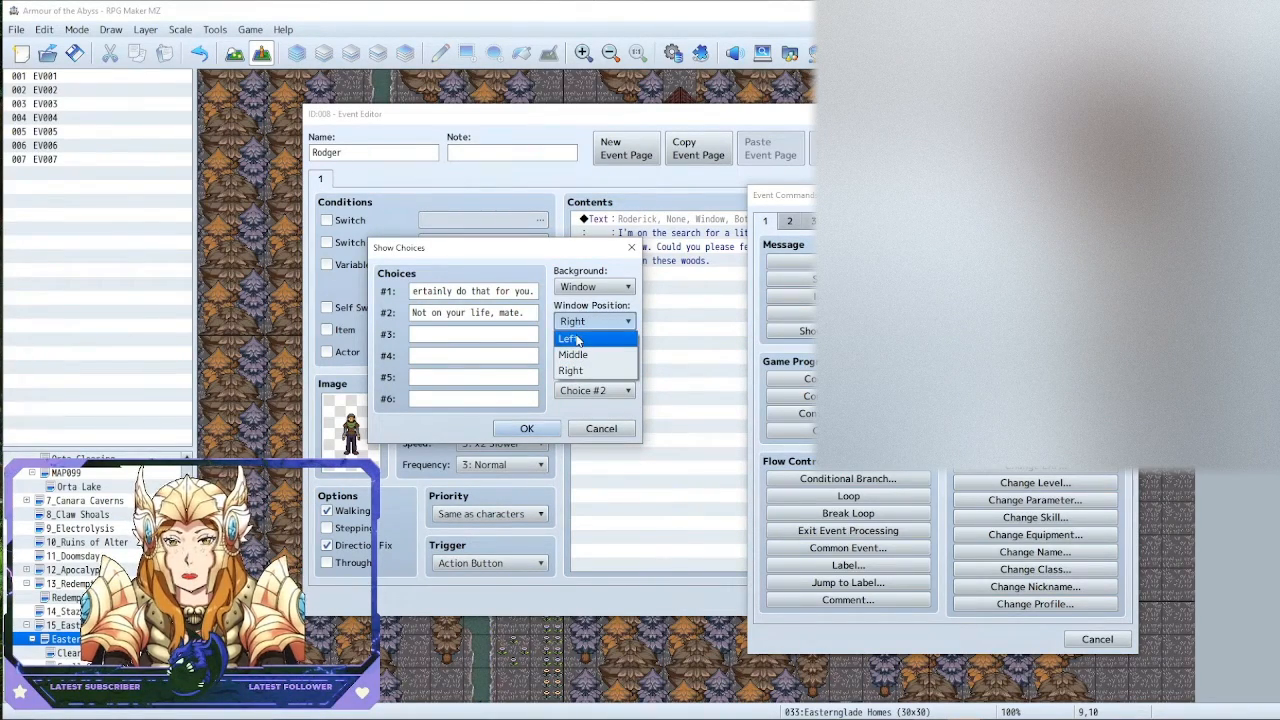
left_click(586, 374)
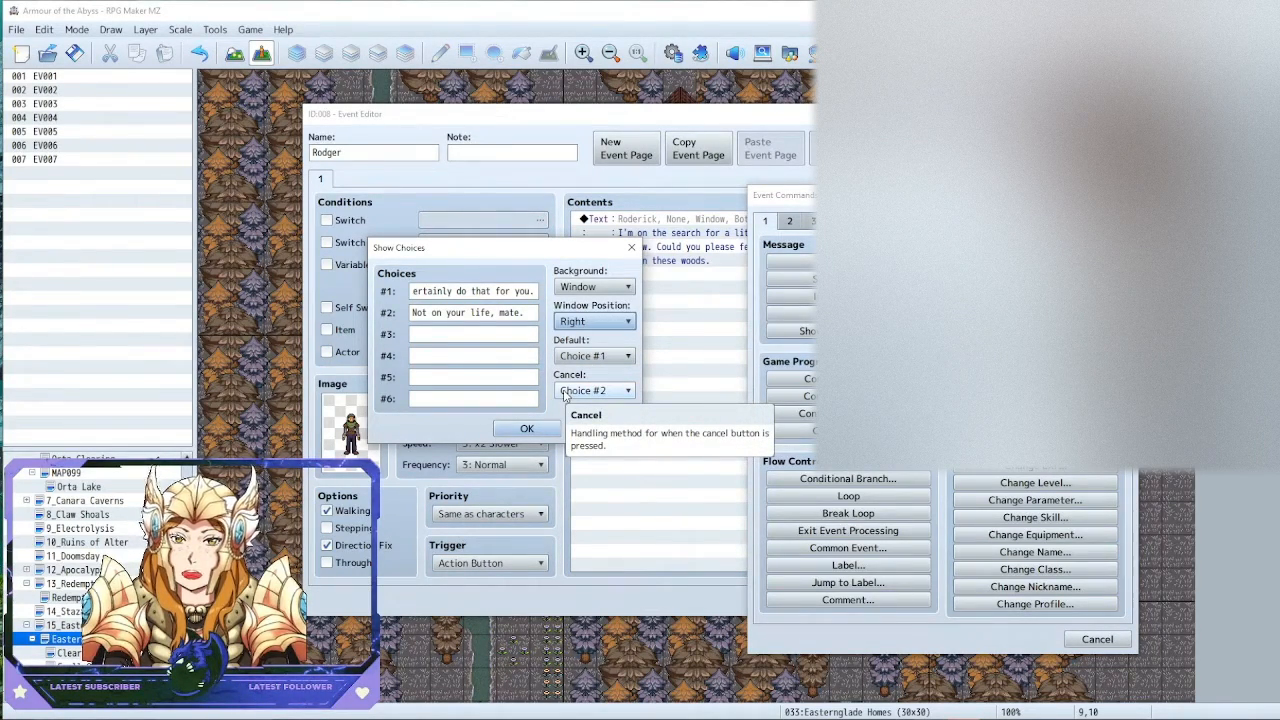
left_click(527, 428)
left_click(686, 329)
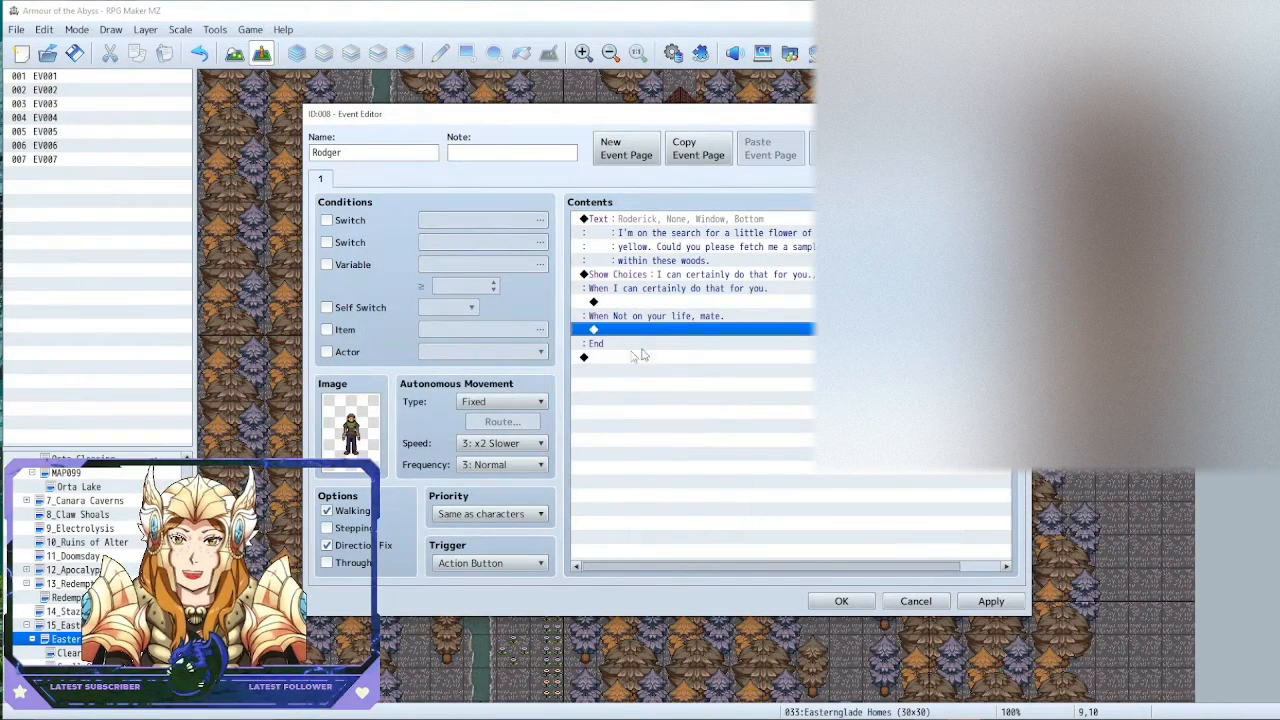
left_click(622, 301)
left_click(626, 330)
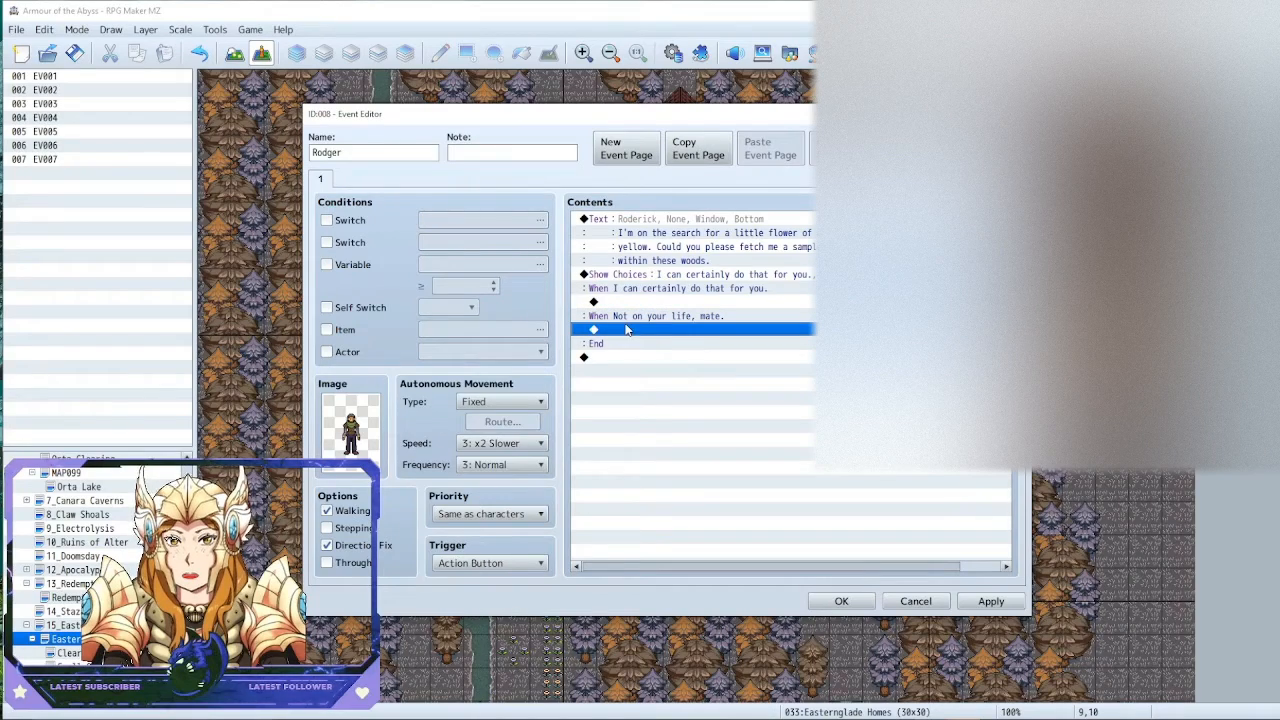
left_click(631, 302)
left_click(616, 321)
left_click(626, 329)
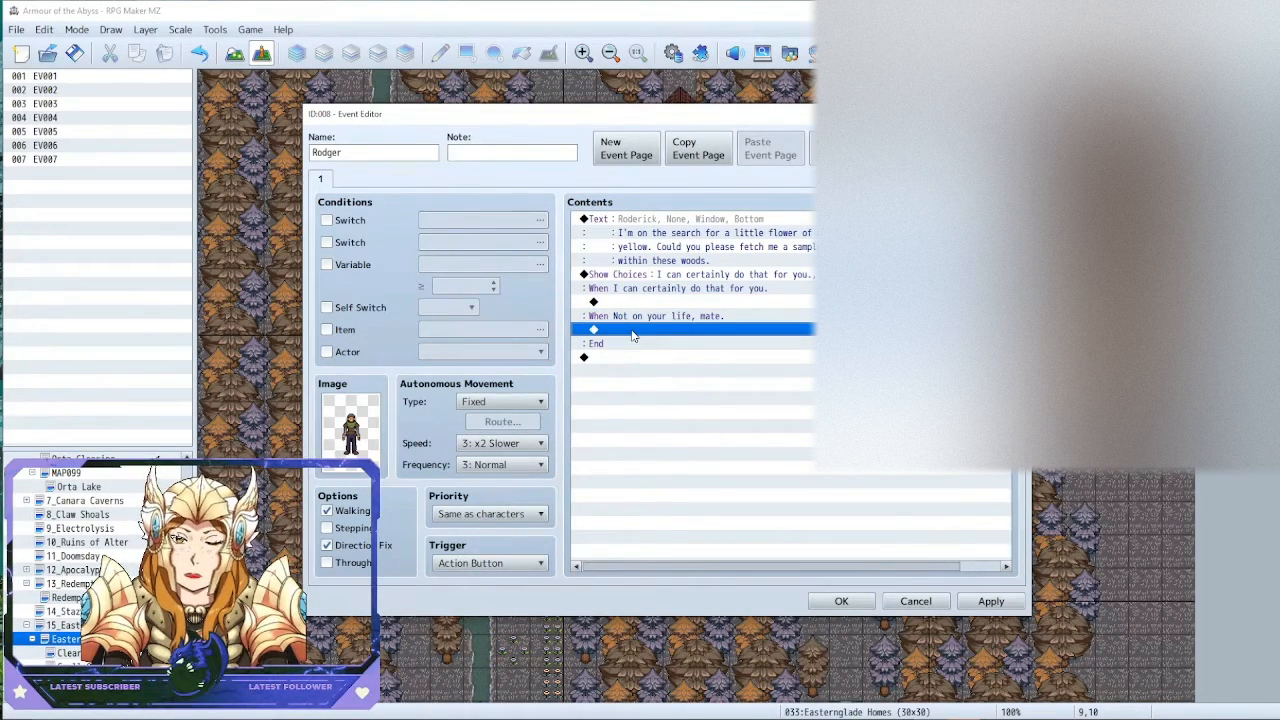
Add a Show Text message starting "Thank you! Your efforts shall be" under the "I can certainly do that for you." branch.
left_click(620, 303)
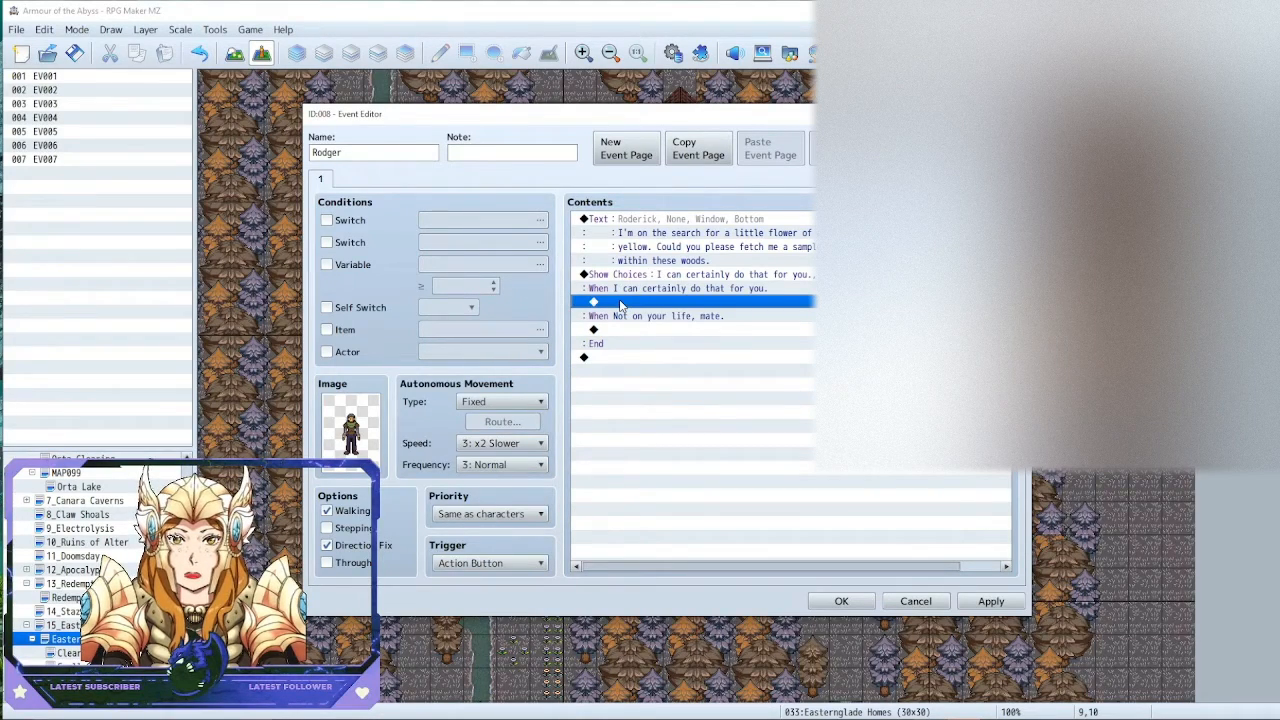
double_click(620, 303)
left_click(696, 222)
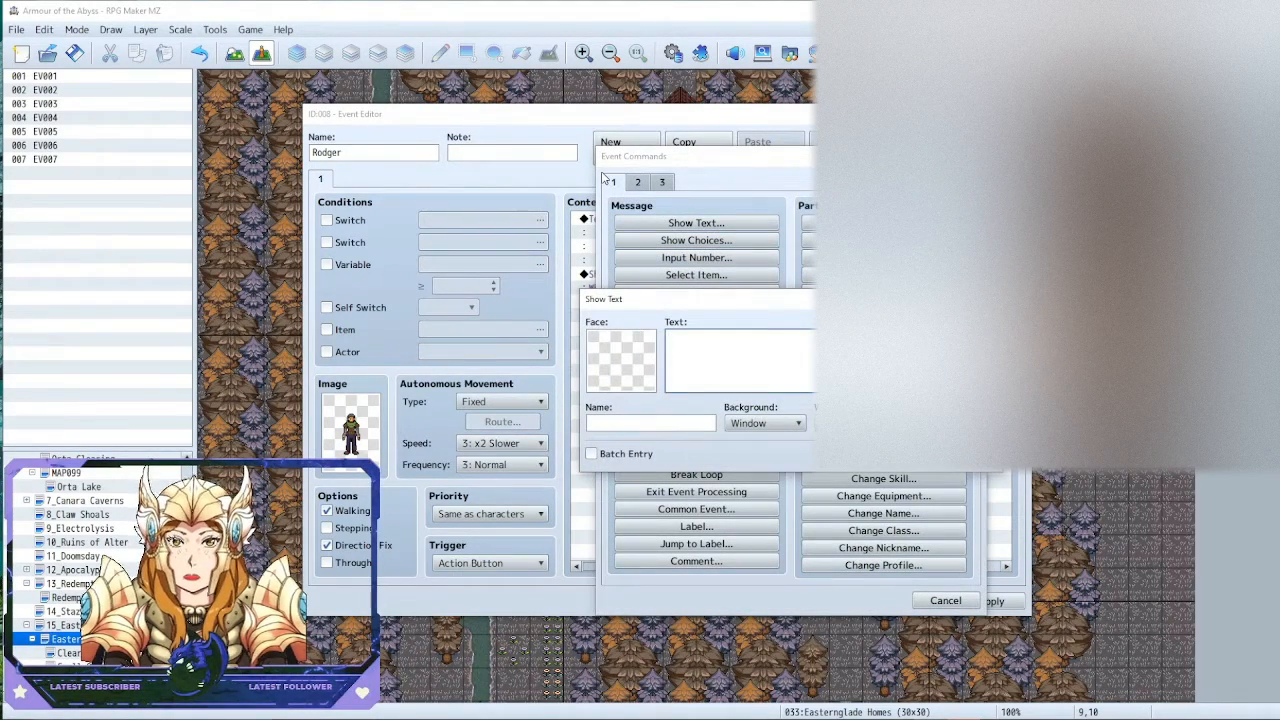
type("Thank you! Yo")
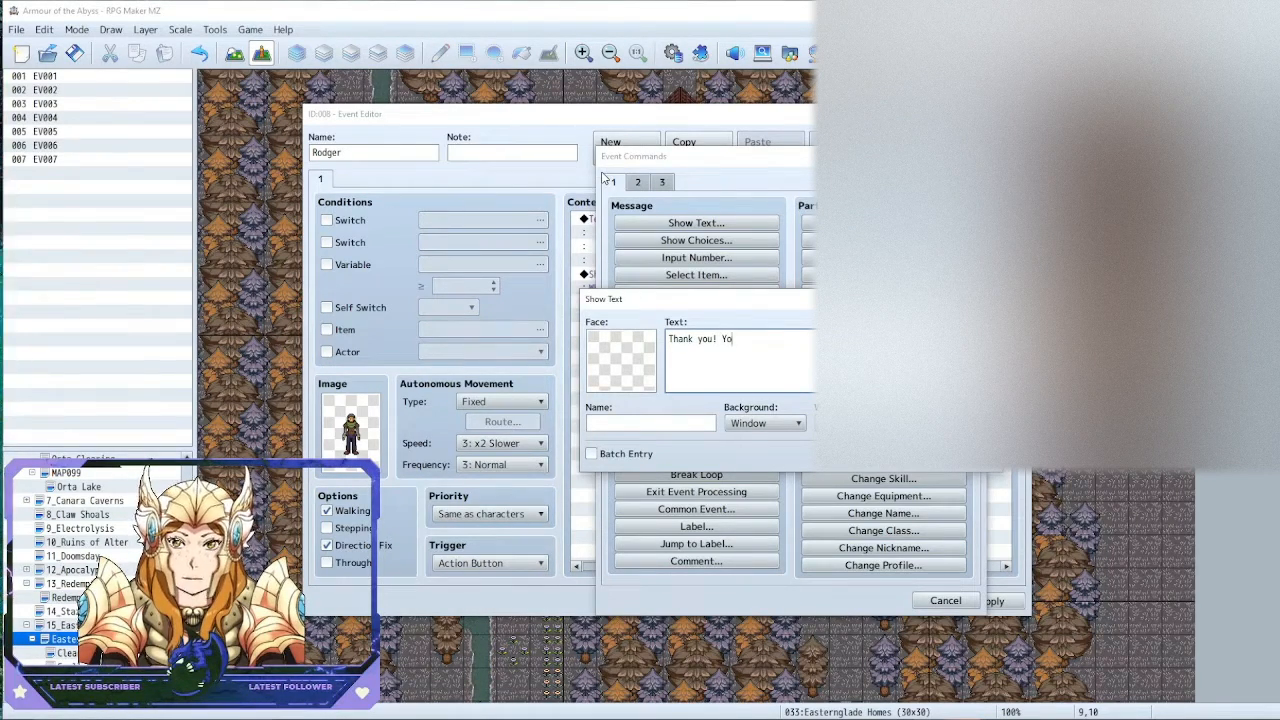
type("ur efforts sha")
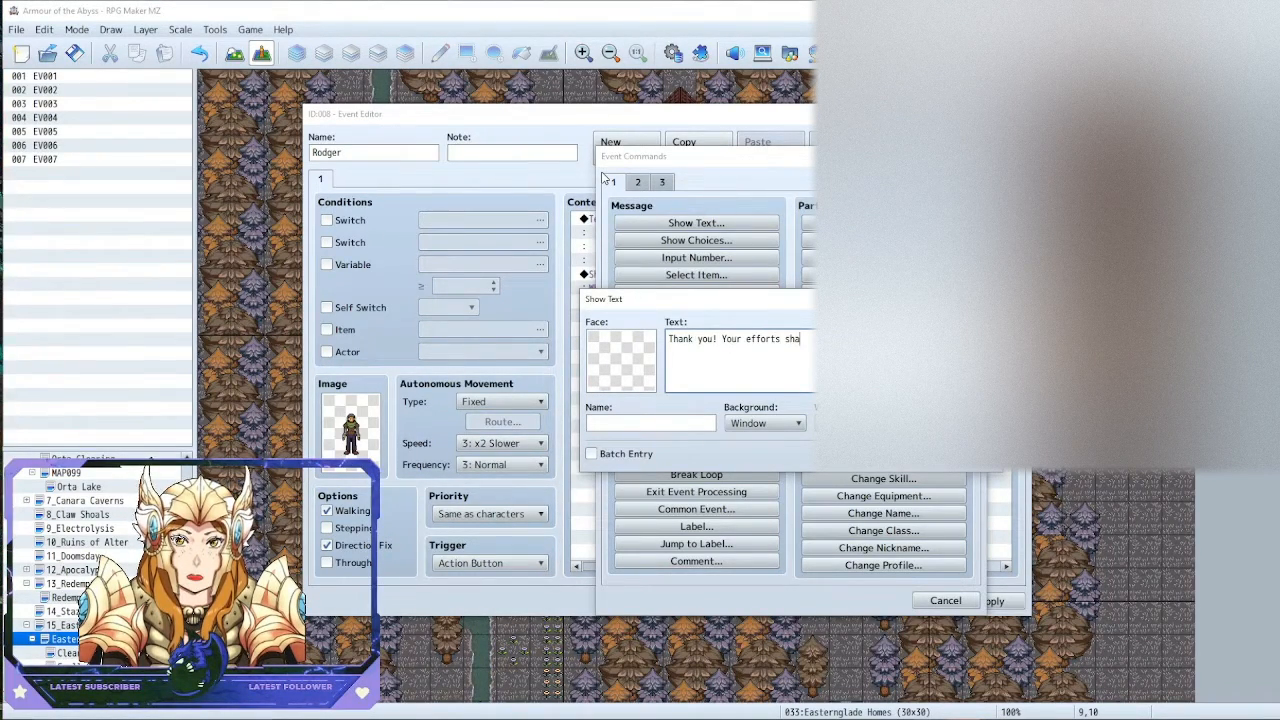
type("ll b")
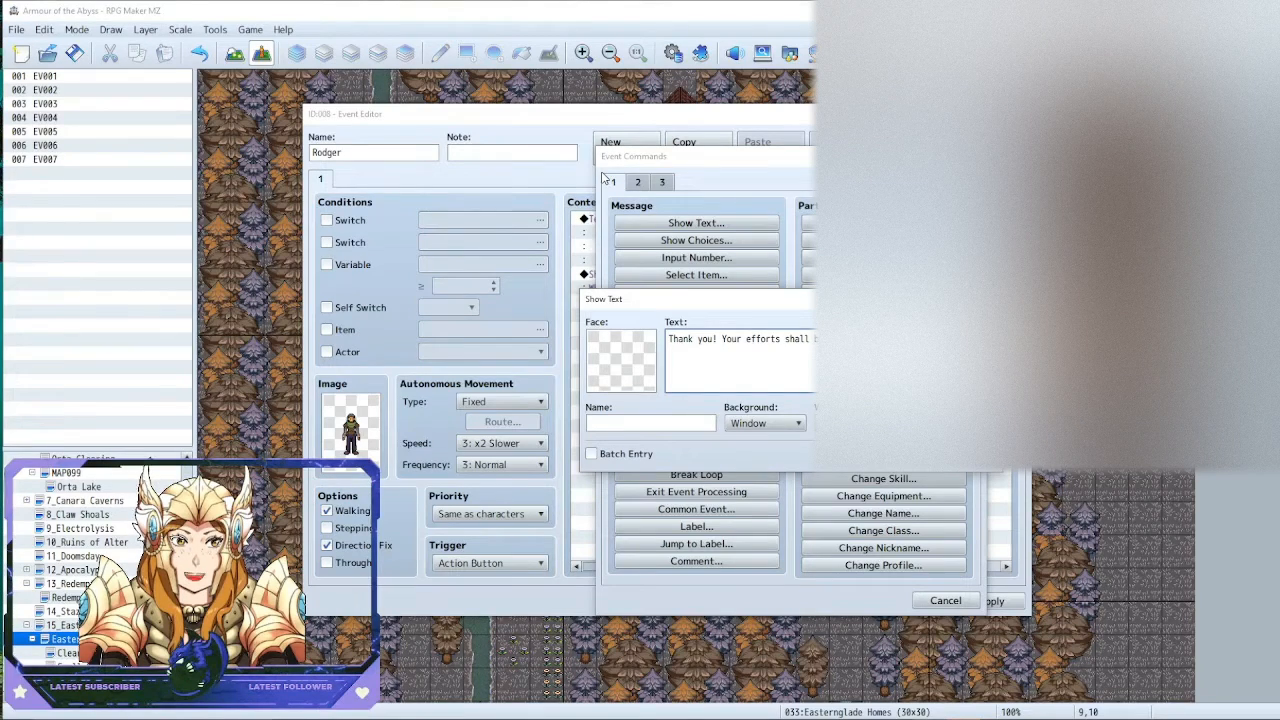
left_click(911, 475)
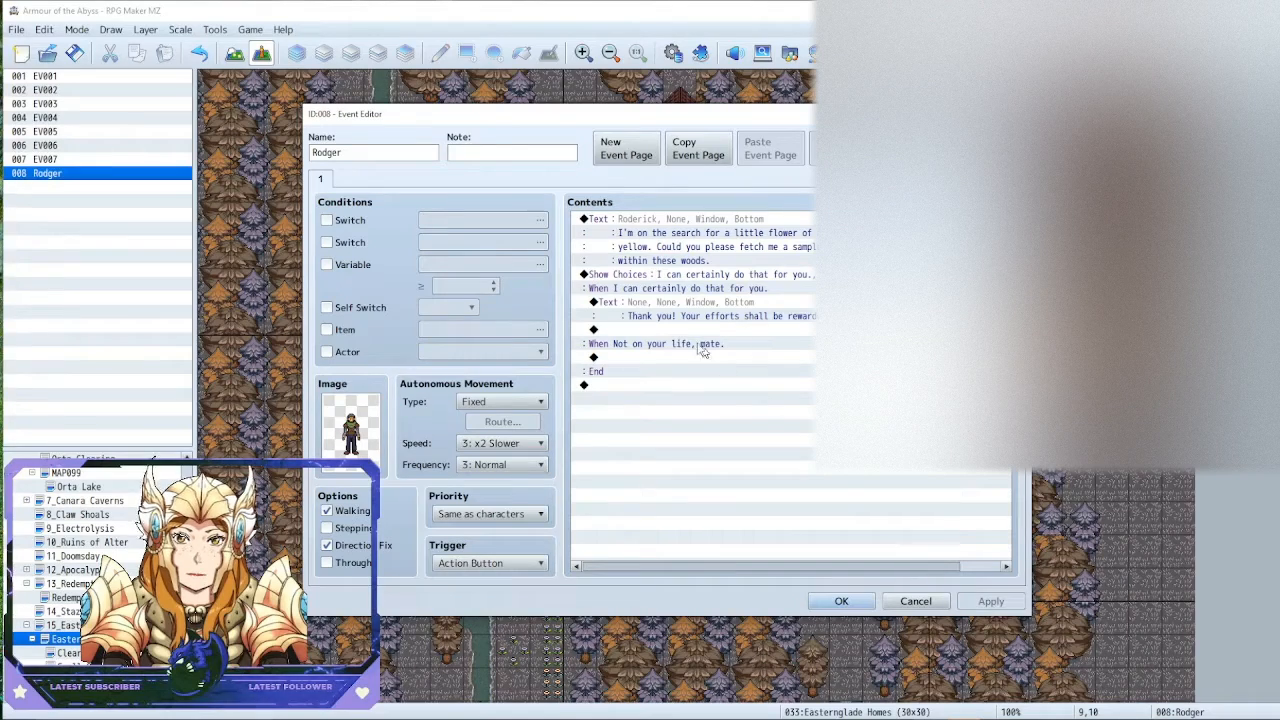
Rename the event as Roderick and apply the change.
left_click(654, 358)
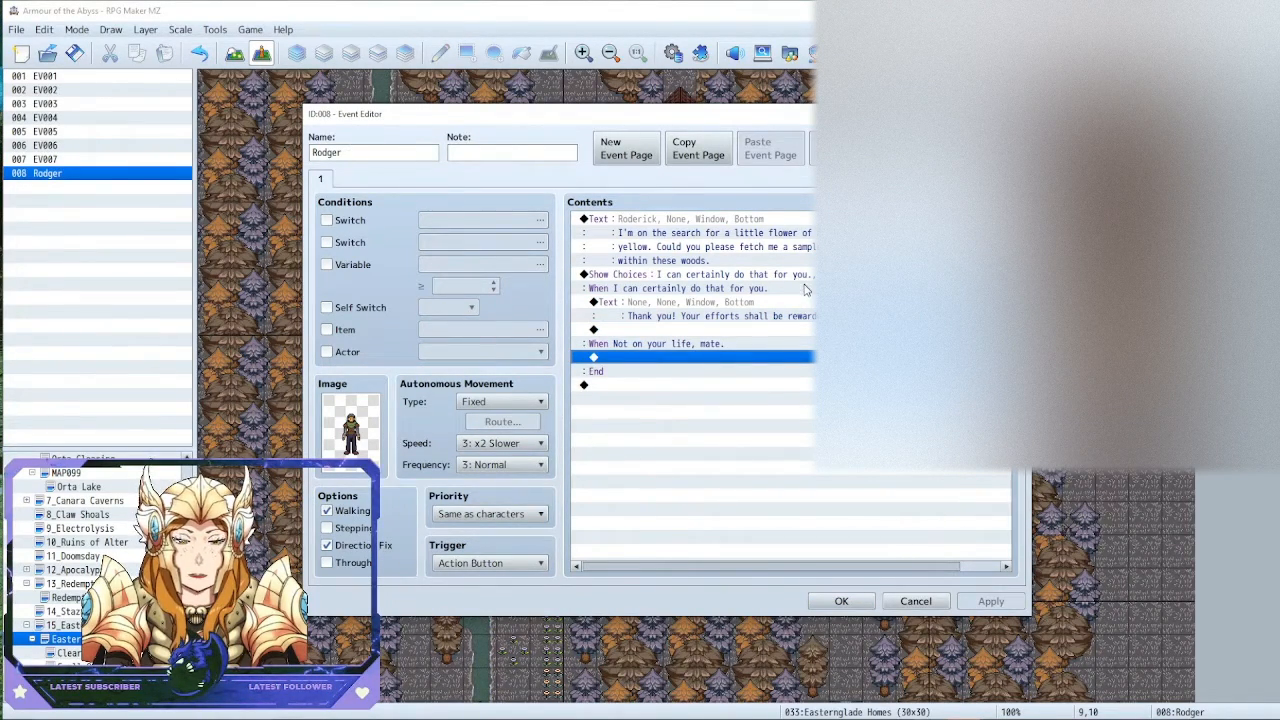
left_click(366, 157)
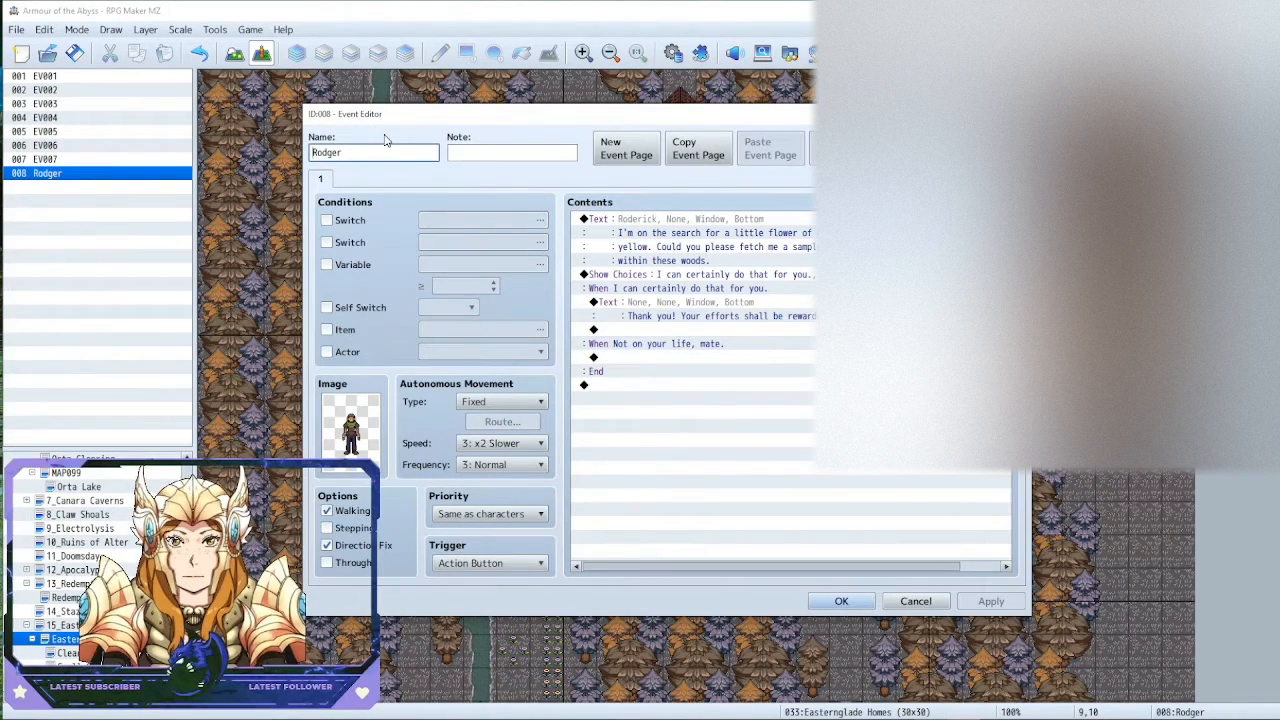
key("ctrl+a")
type("Roder")
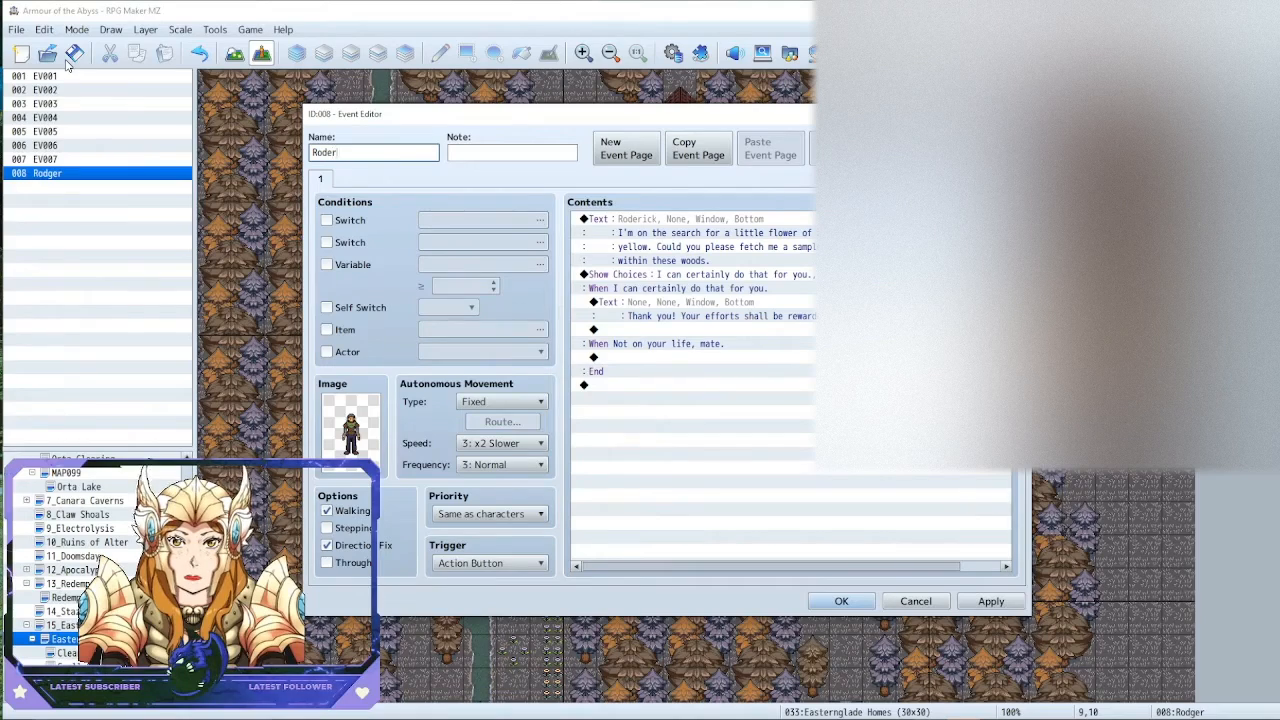
left_click(991, 601)
left_click(617, 385)
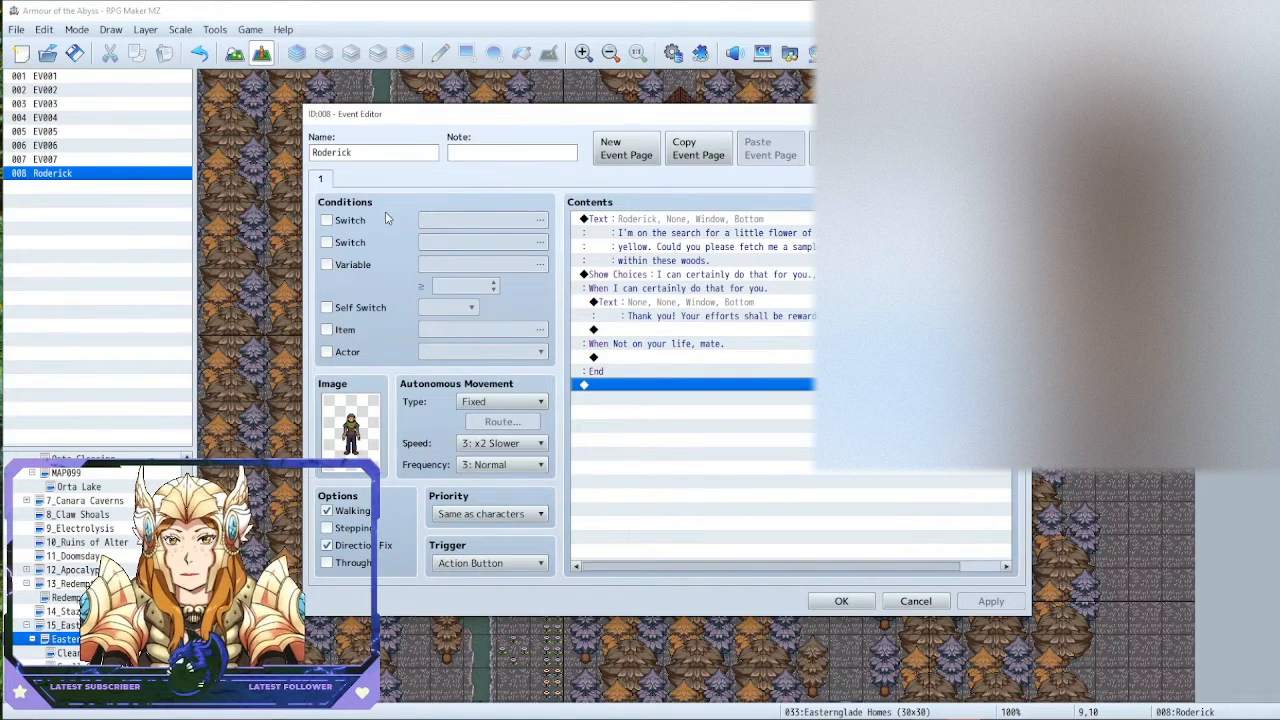
Try out the page conditions Switch, Variable, Self Switch, Item and Actor, clearing each one again.
mouse_move(339, 210)
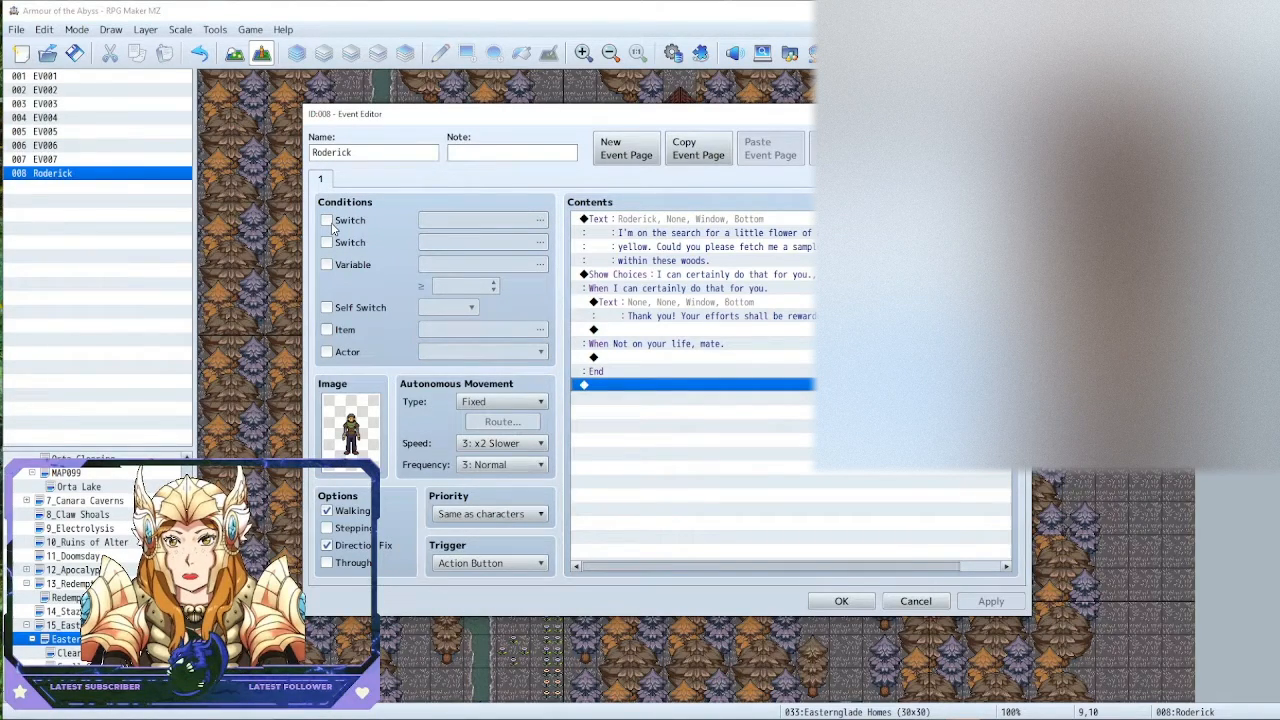
left_click(327, 220)
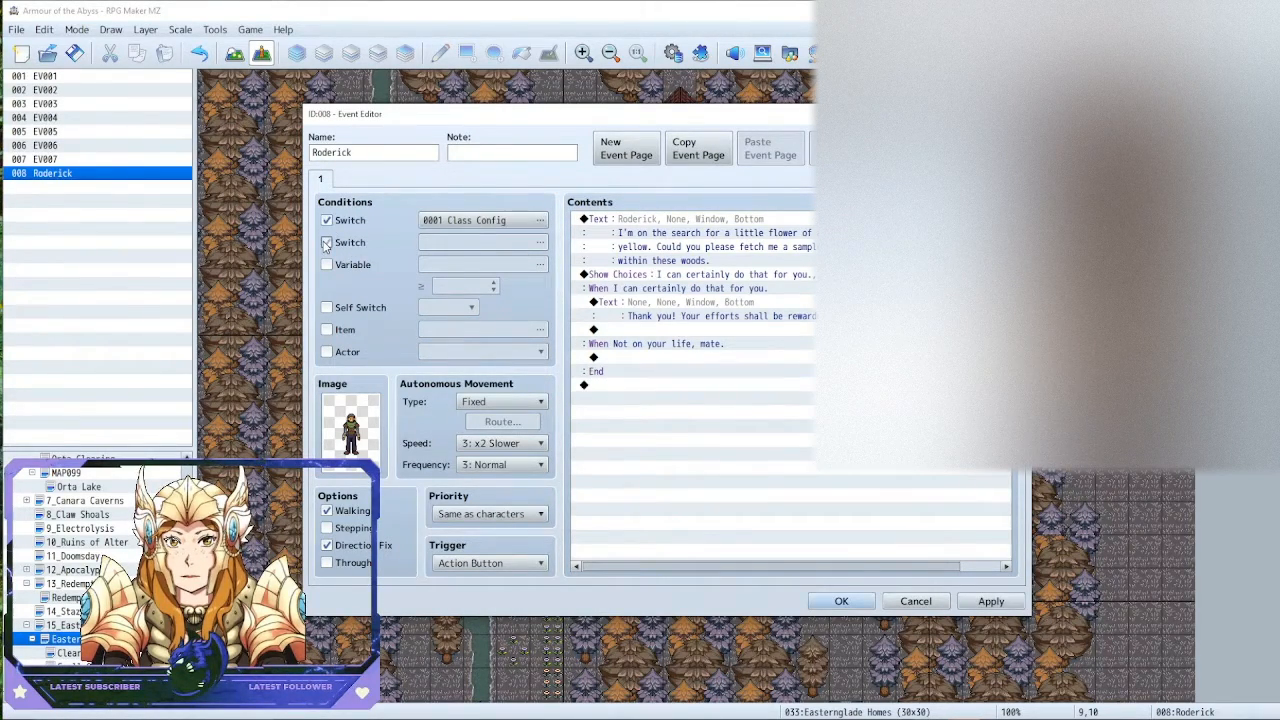
left_click(324, 243)
left_click(324, 243)
left_click(326, 221)
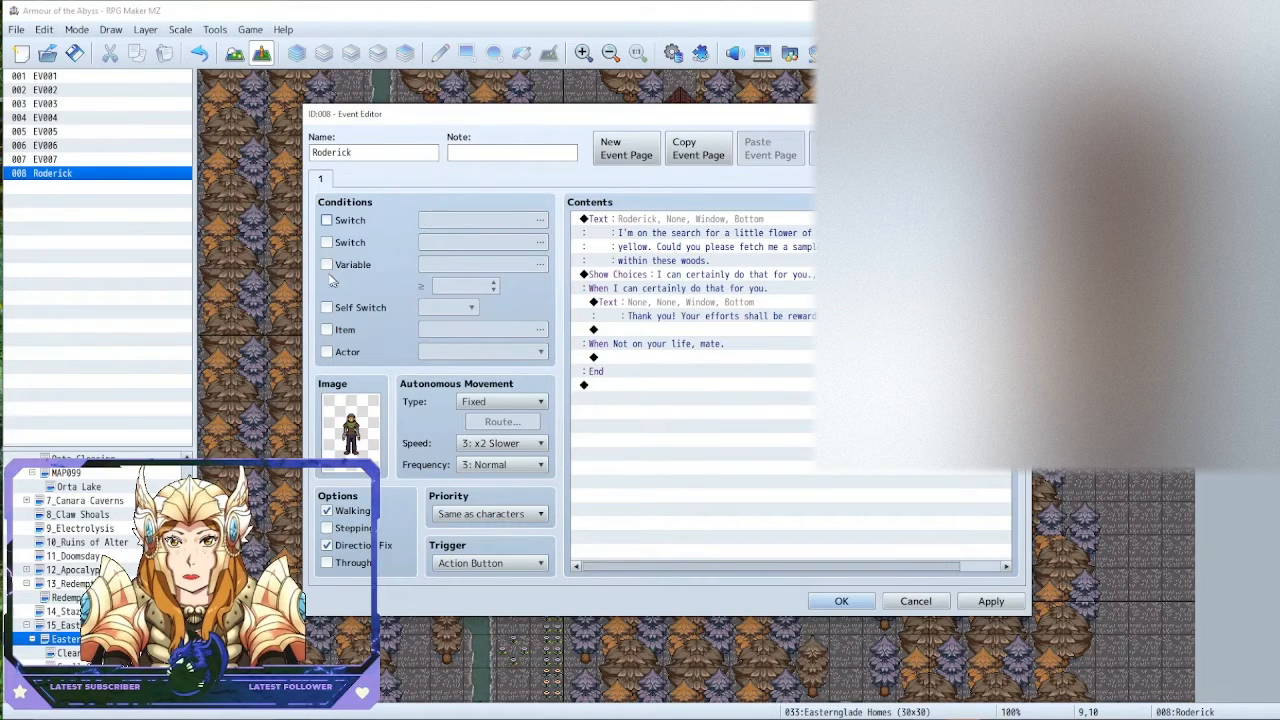
left_click(326, 265)
left_click(326, 265)
left_click(326, 265)
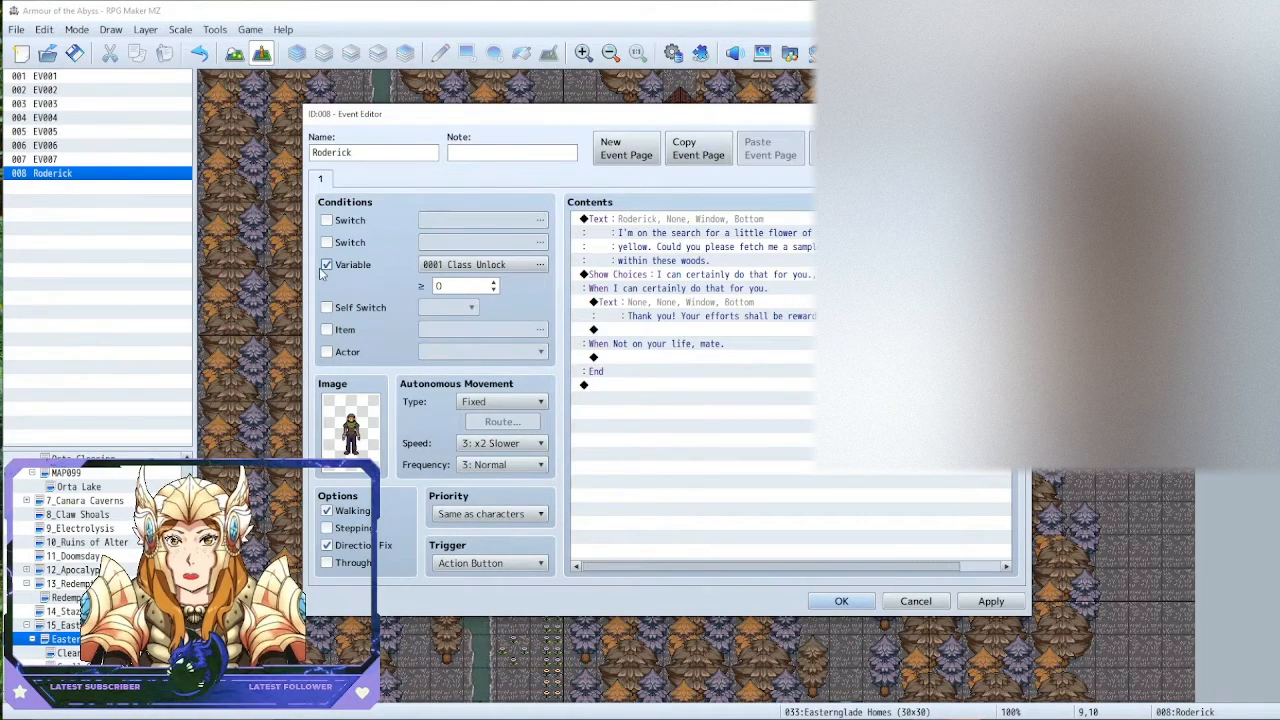
left_click(326, 265)
left_click(329, 309)
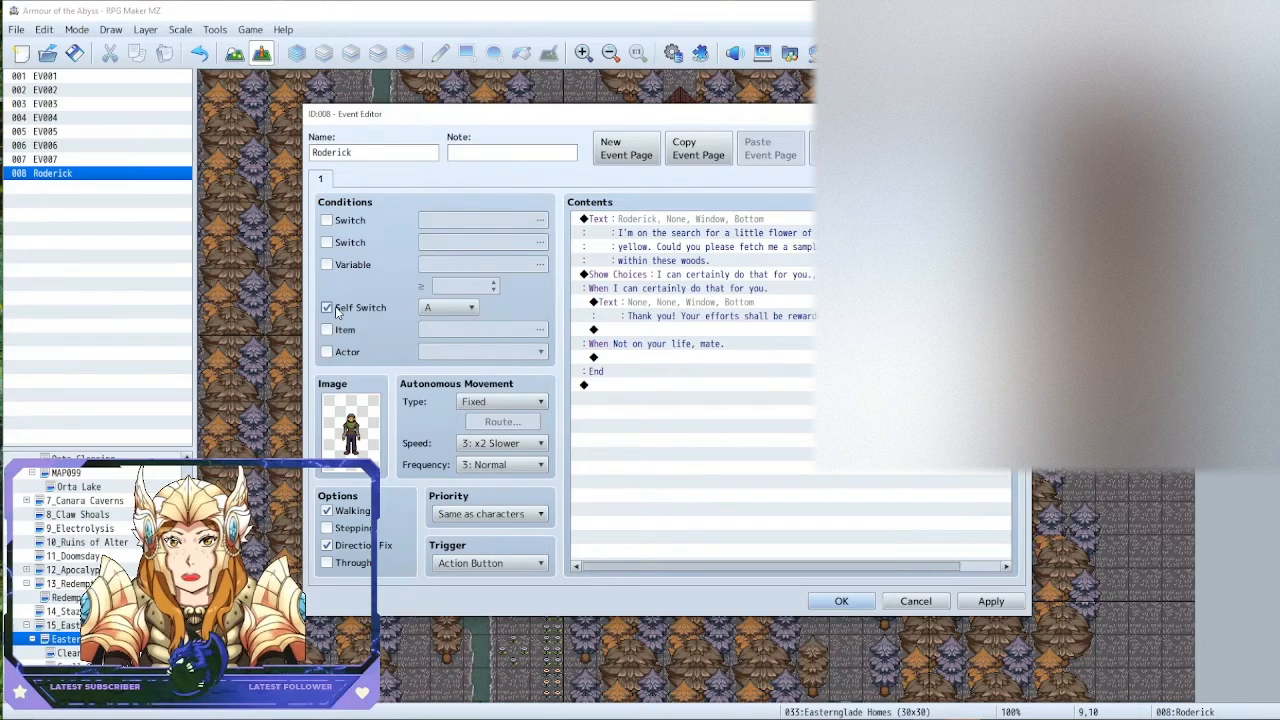
left_click(327, 308)
left_click(326, 330)
left_click(326, 330)
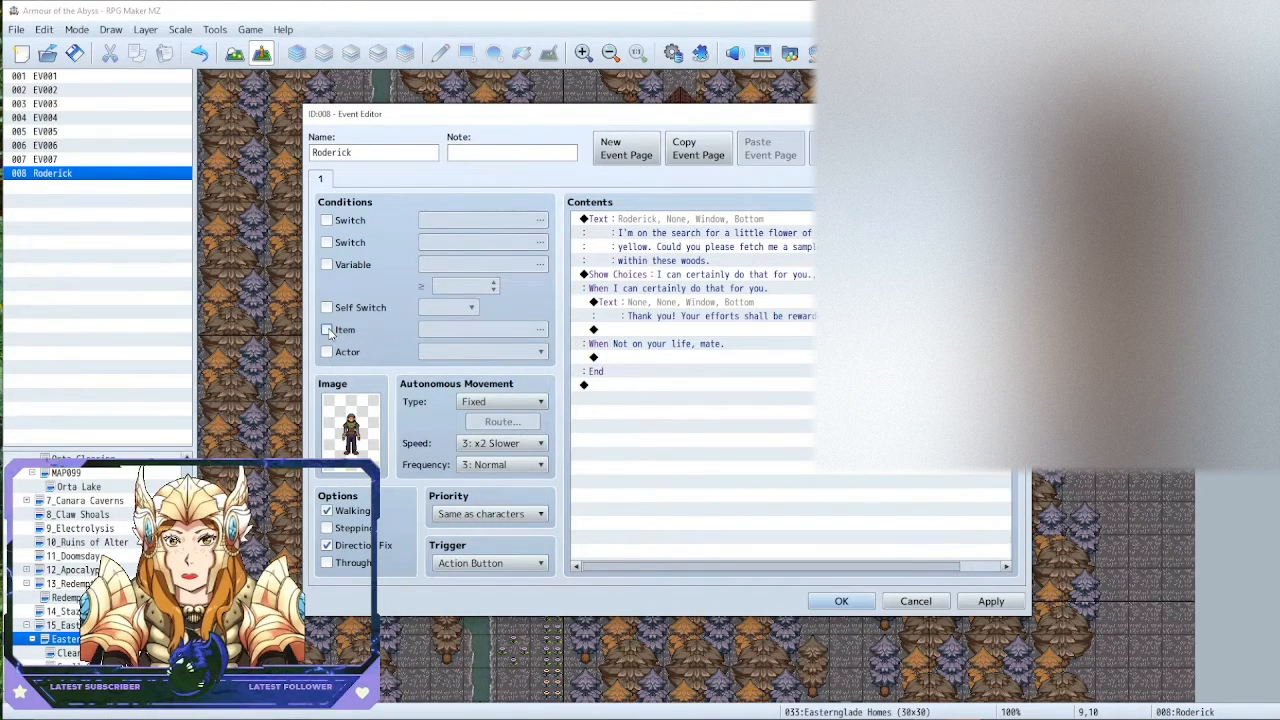
left_click(327, 352)
left_click(327, 352)
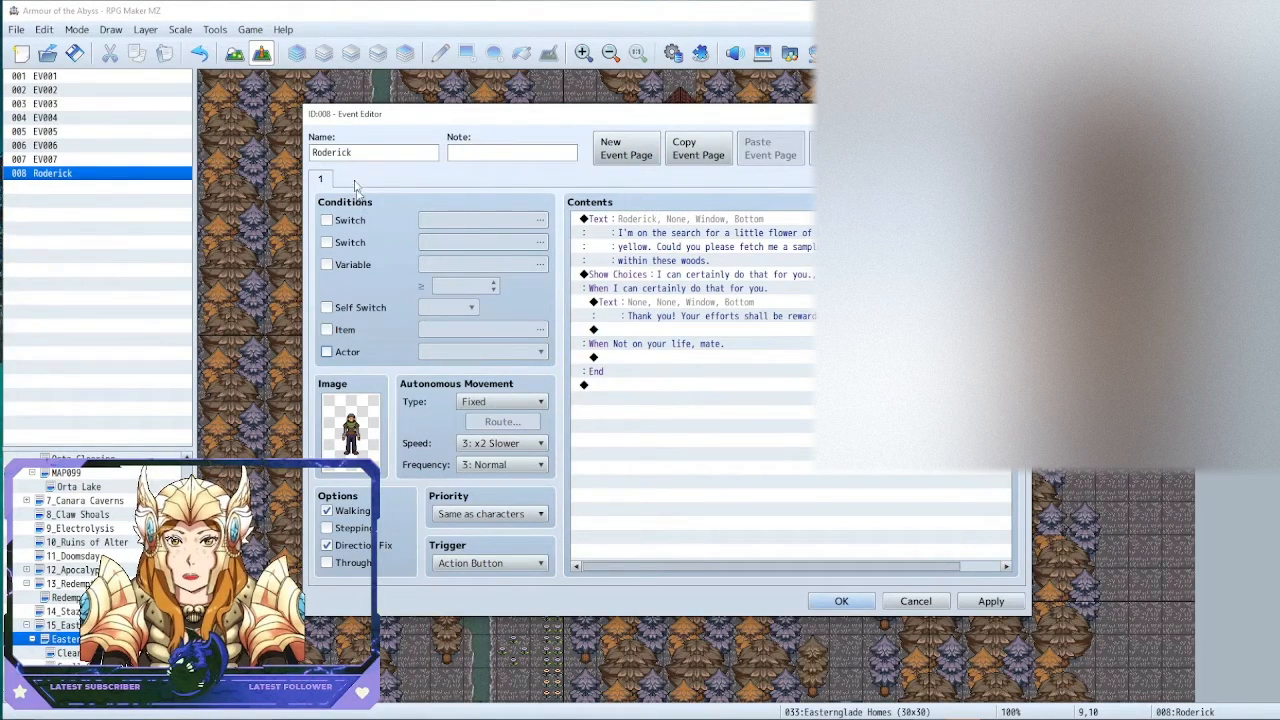
Replace a trial blank event page with a pasted copy of page 1 as page 2, and compare the two pages.
left_click(612, 163)
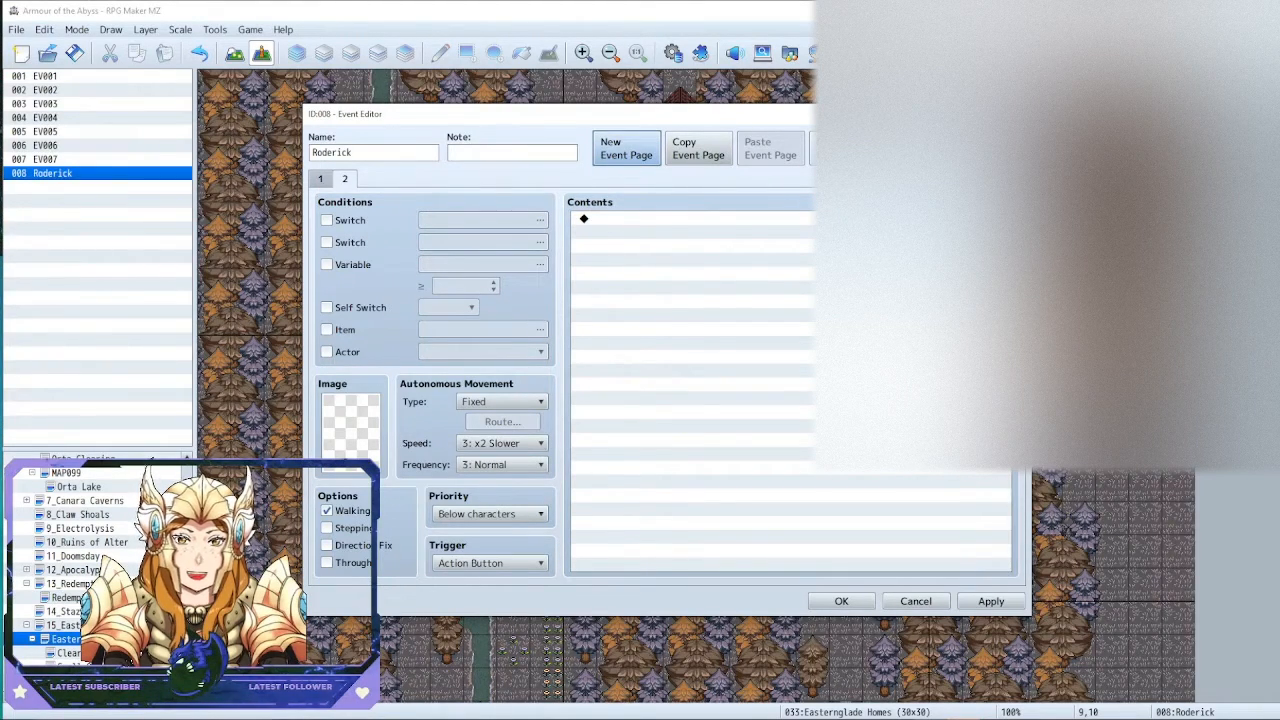
left_click(838, 150)
left_click(694, 163)
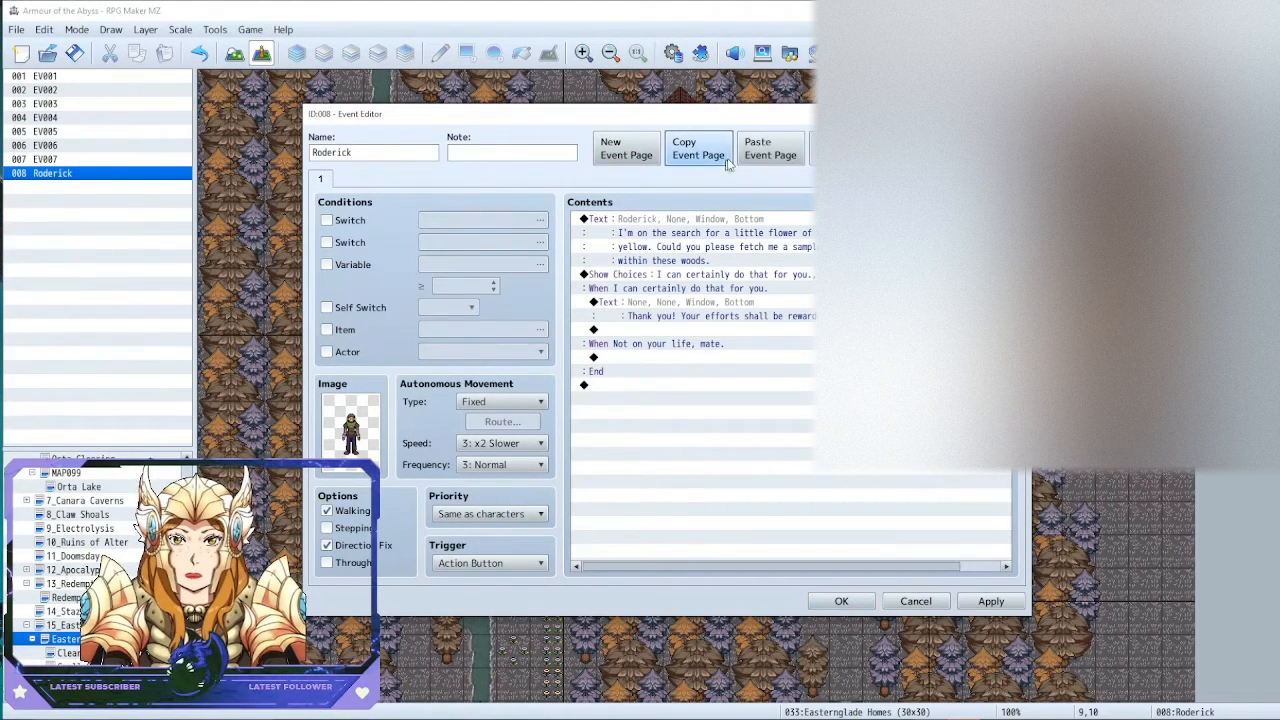
left_click(768, 150)
left_click(326, 180)
left_click(346, 181)
left_click(321, 181)
left_click(343, 181)
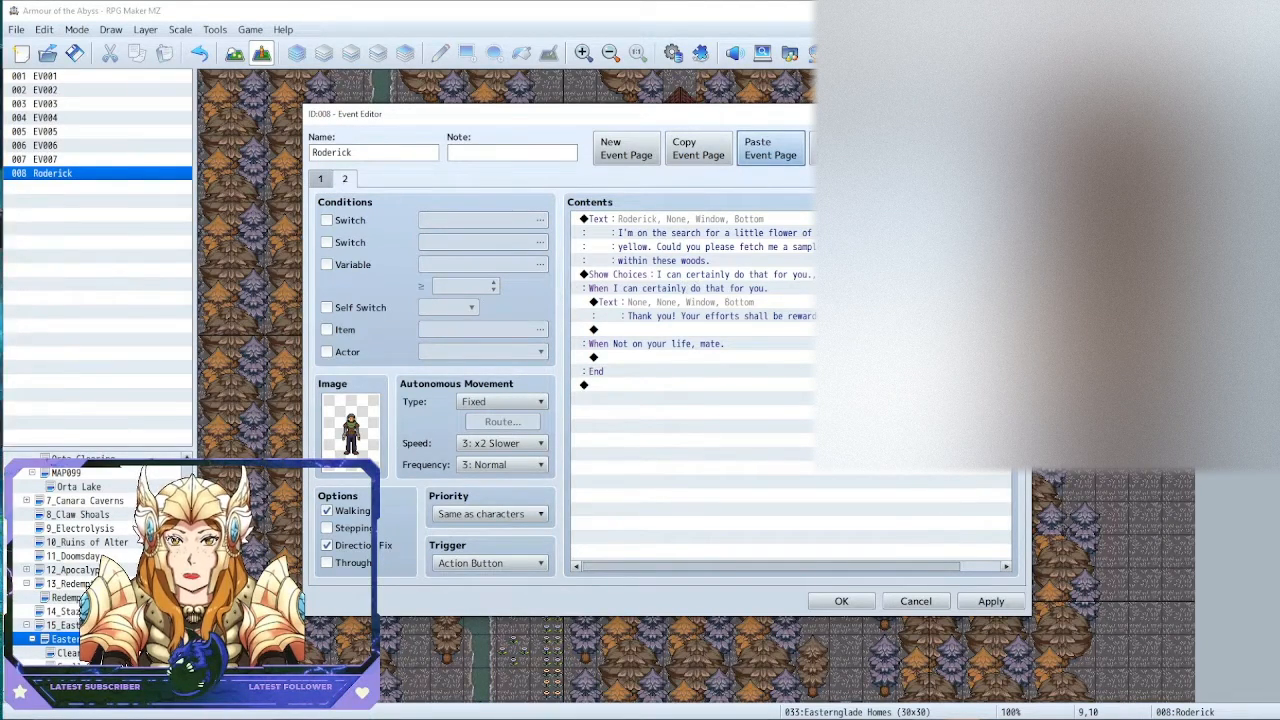
Delete the Show Choices block and the flower request message from event page 2.
left_click(700, 274)
key("Delete")
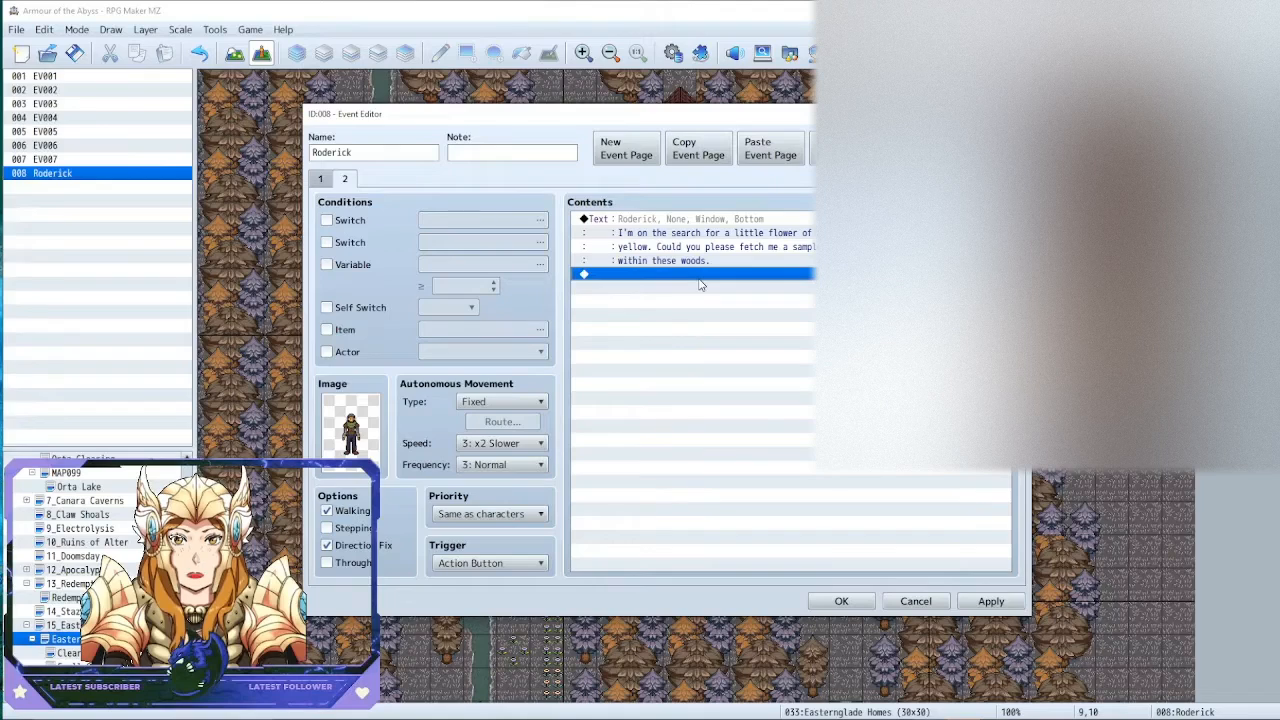
left_click(324, 180)
left_click(344, 180)
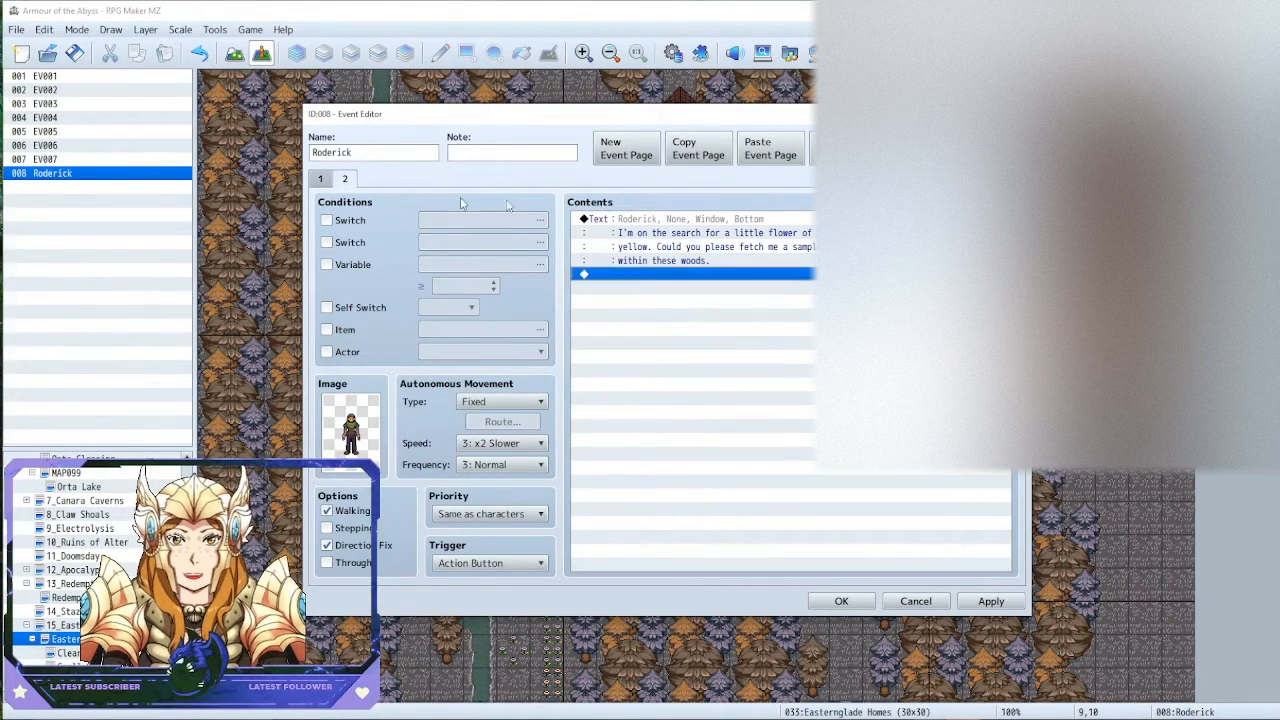
key("Up")
key("Delete")
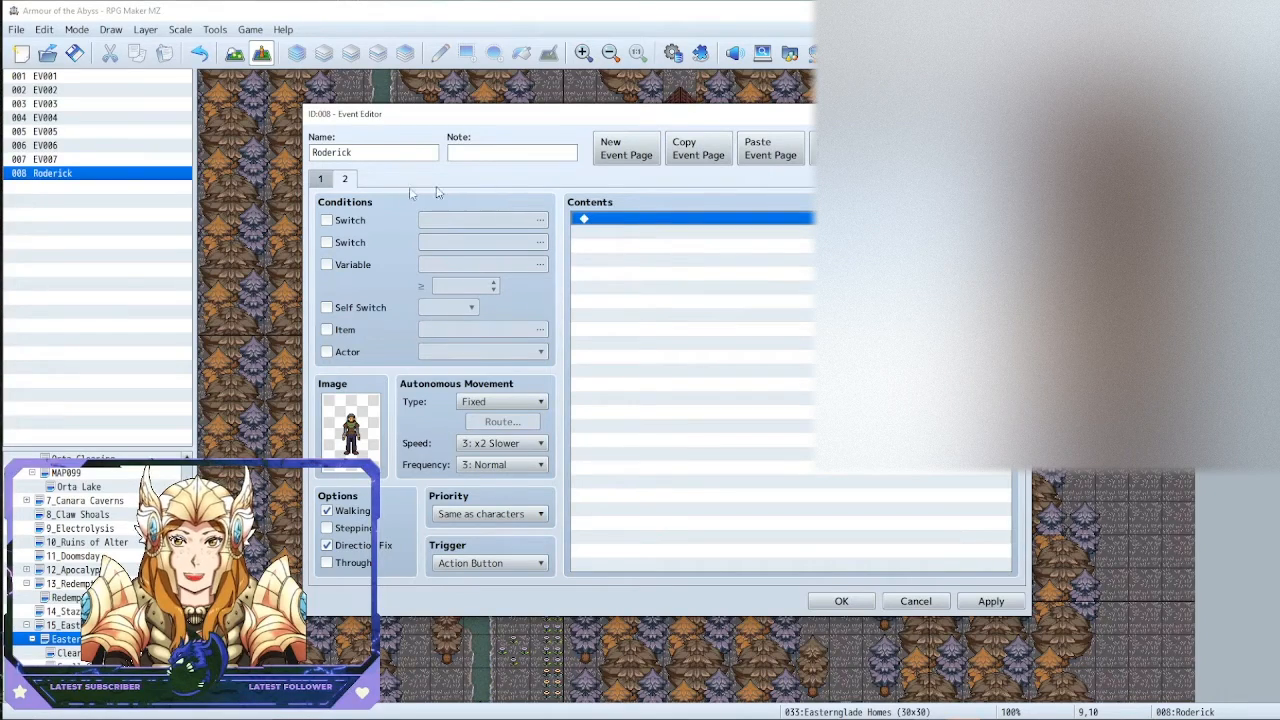
On event page 1, add a Control Self Switch command setting A to ON after the thank-you message in the "I can certainly do that for you." branch.
left_click(322, 179)
left_click(660, 262)
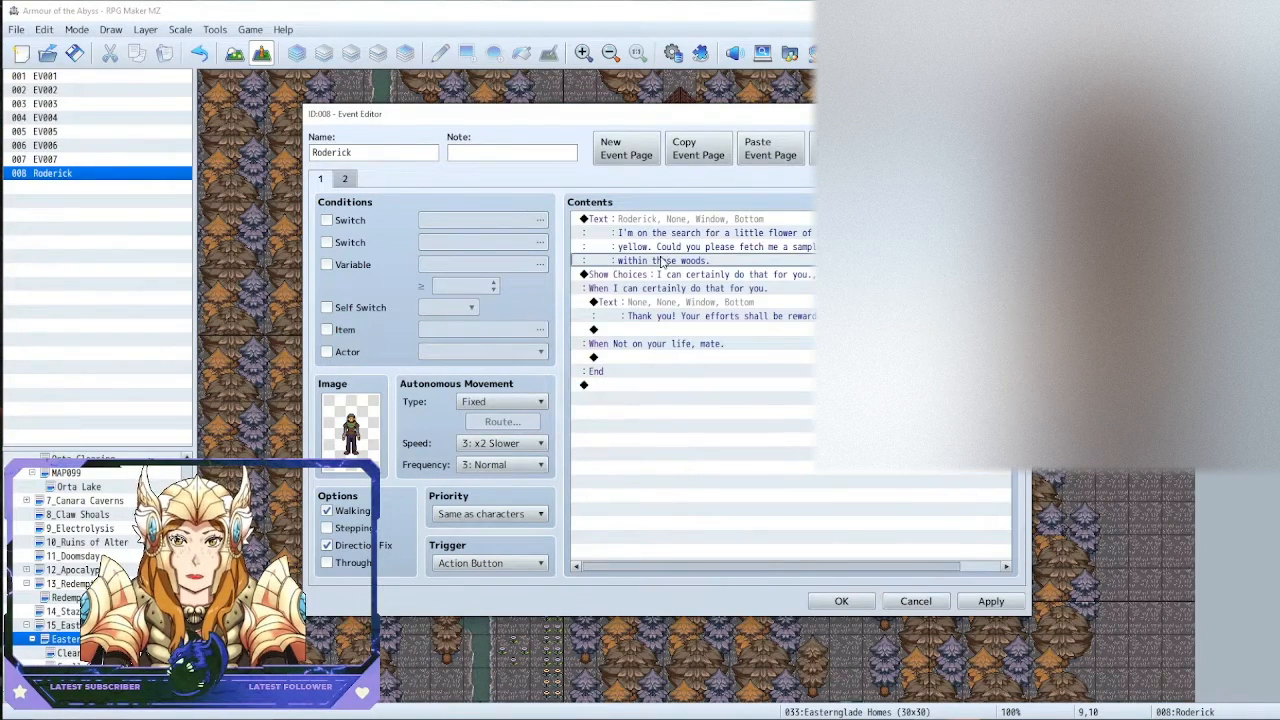
left_click(662, 302)
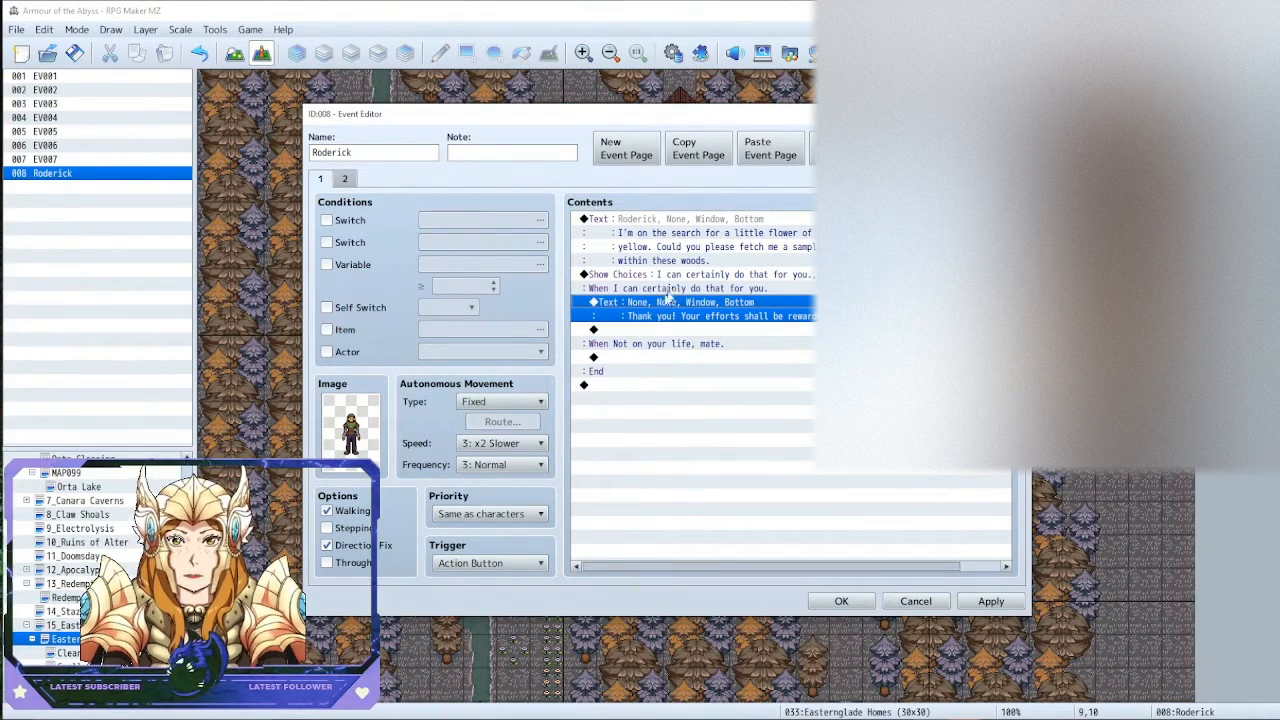
left_click(631, 329)
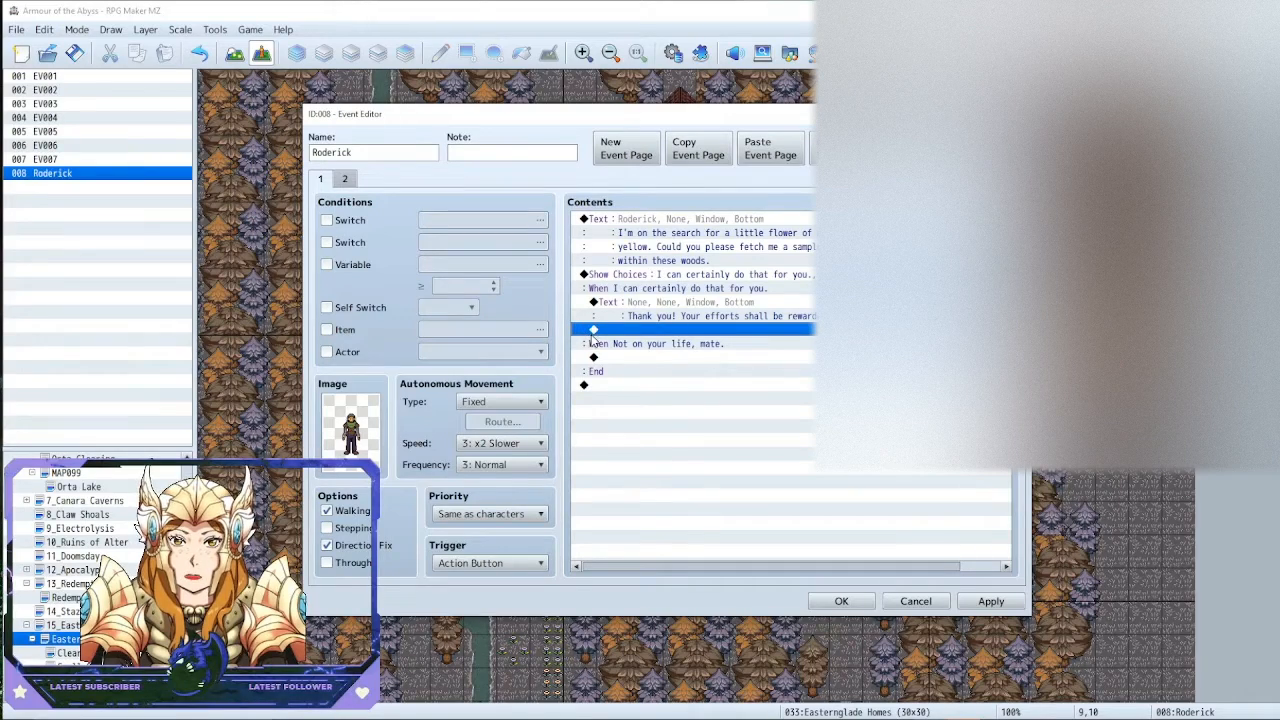
double_click(592, 335)
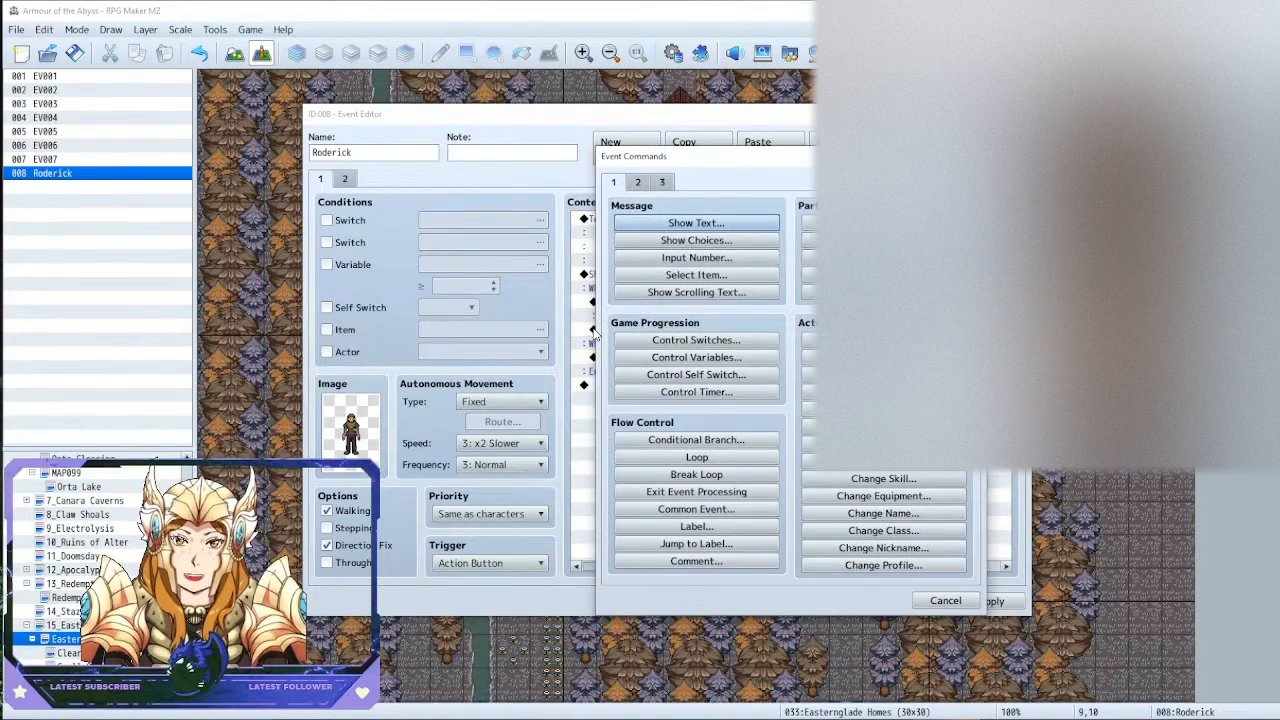
left_click_drag(690, 155, 742, 141)
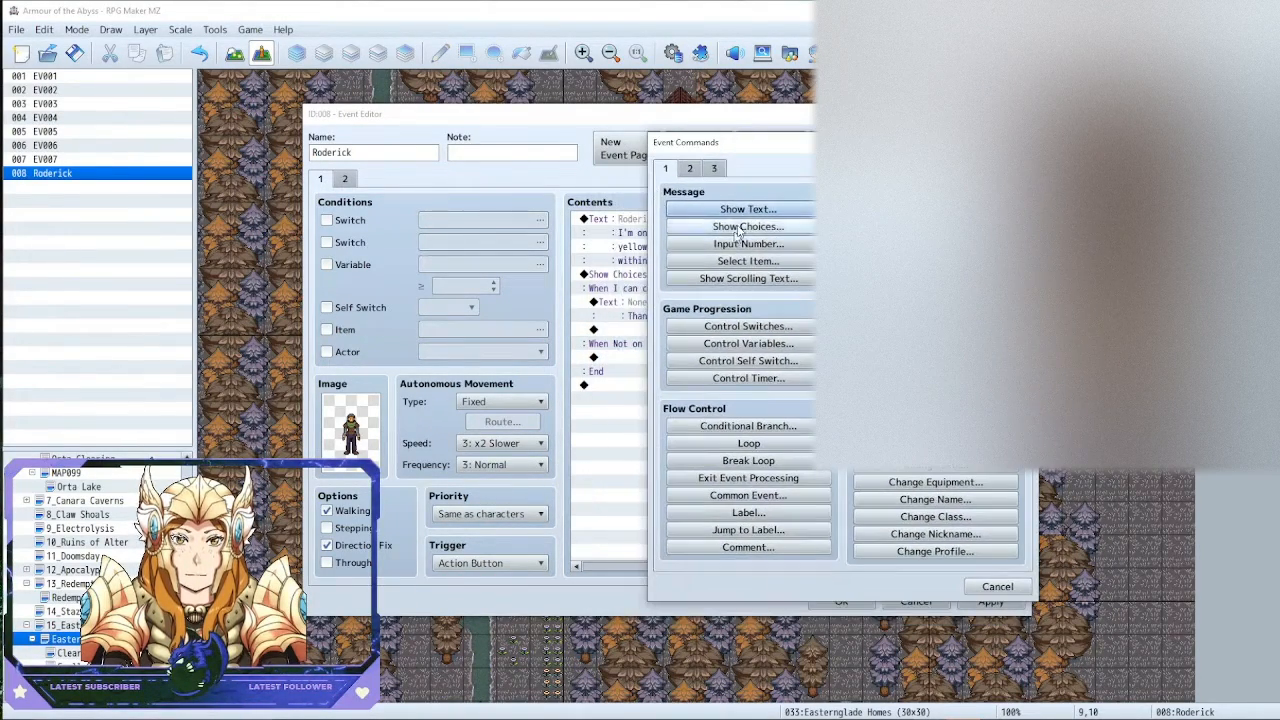
left_click(754, 361)
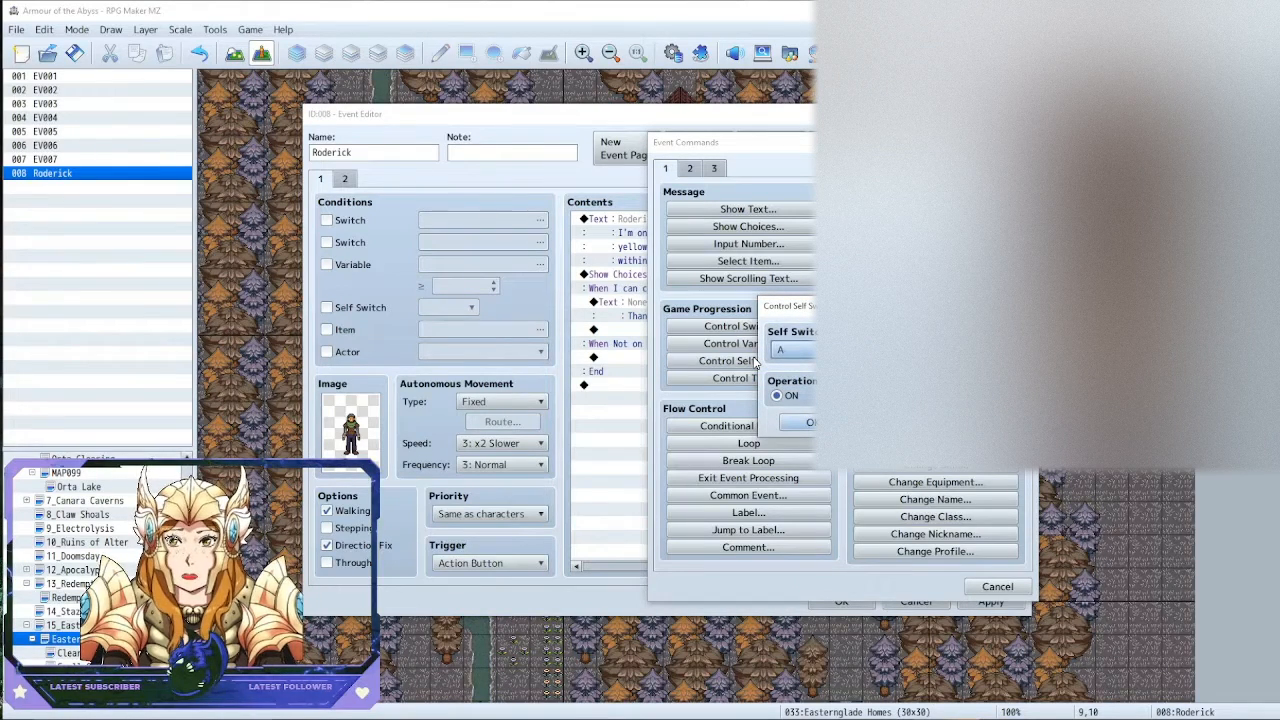
left_click(806, 352)
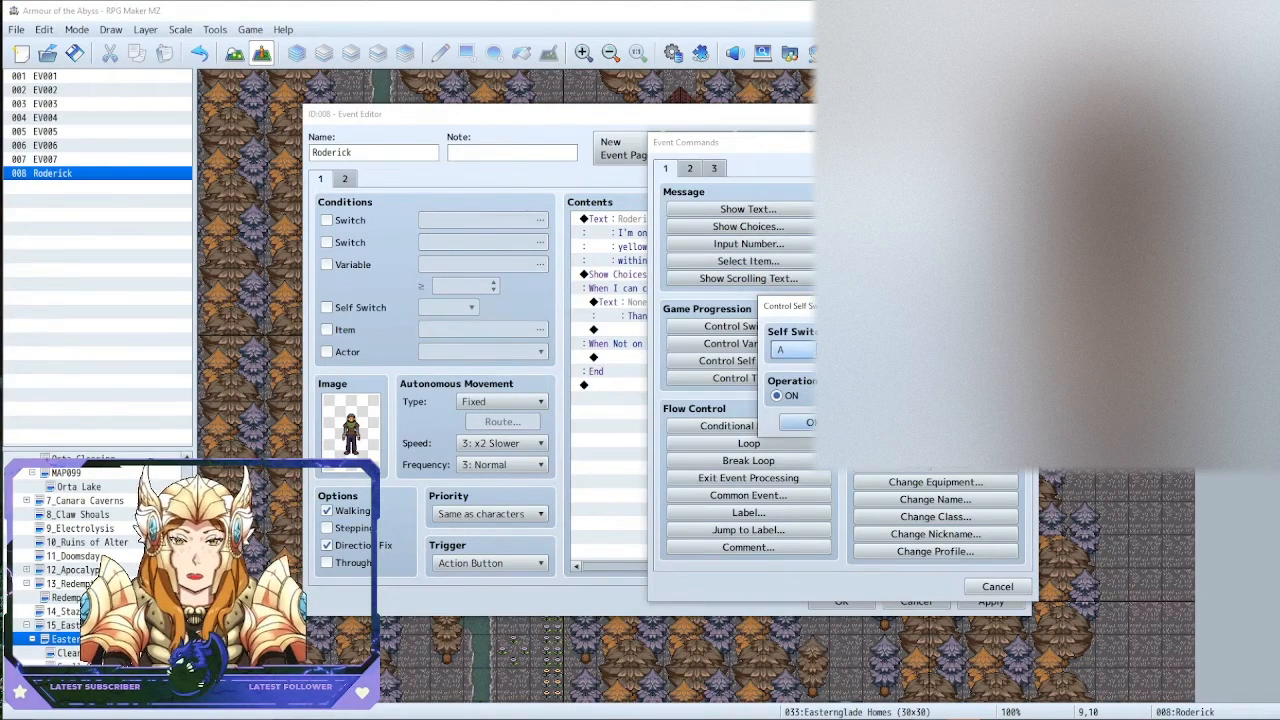
left_click(808, 350)
left_click(808, 366)
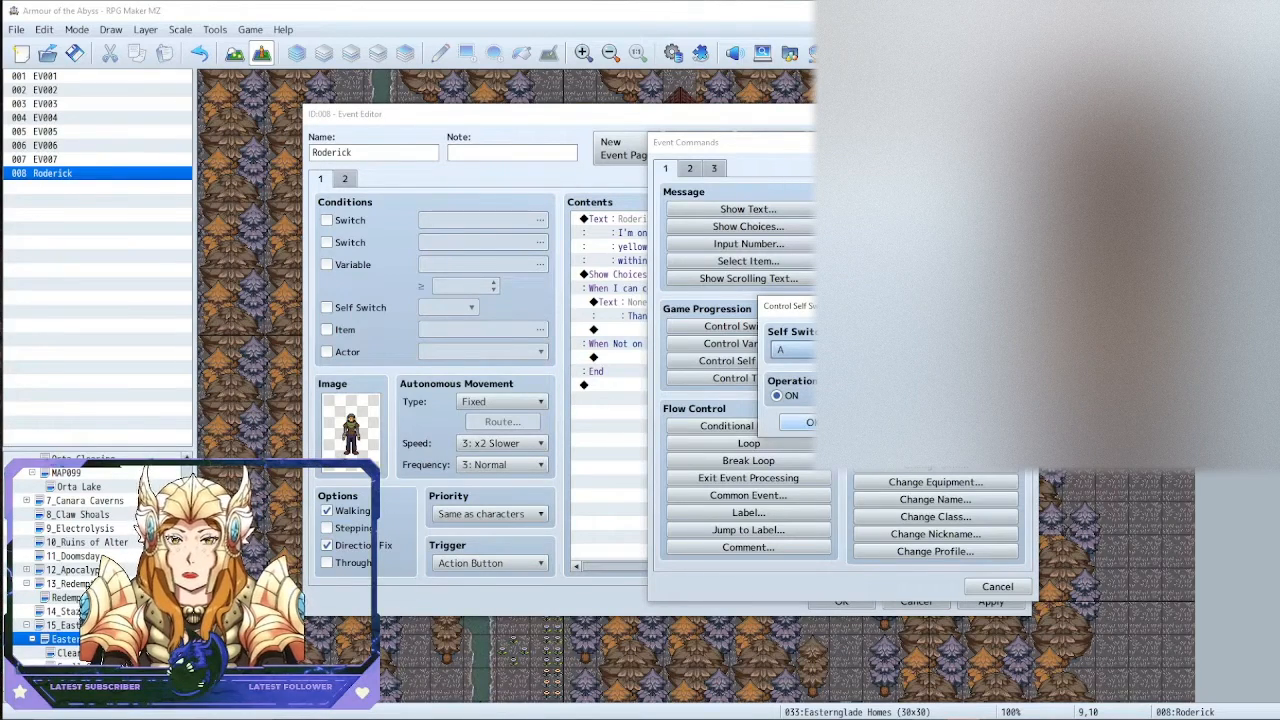
left_click(803, 425)
left_click(666, 331)
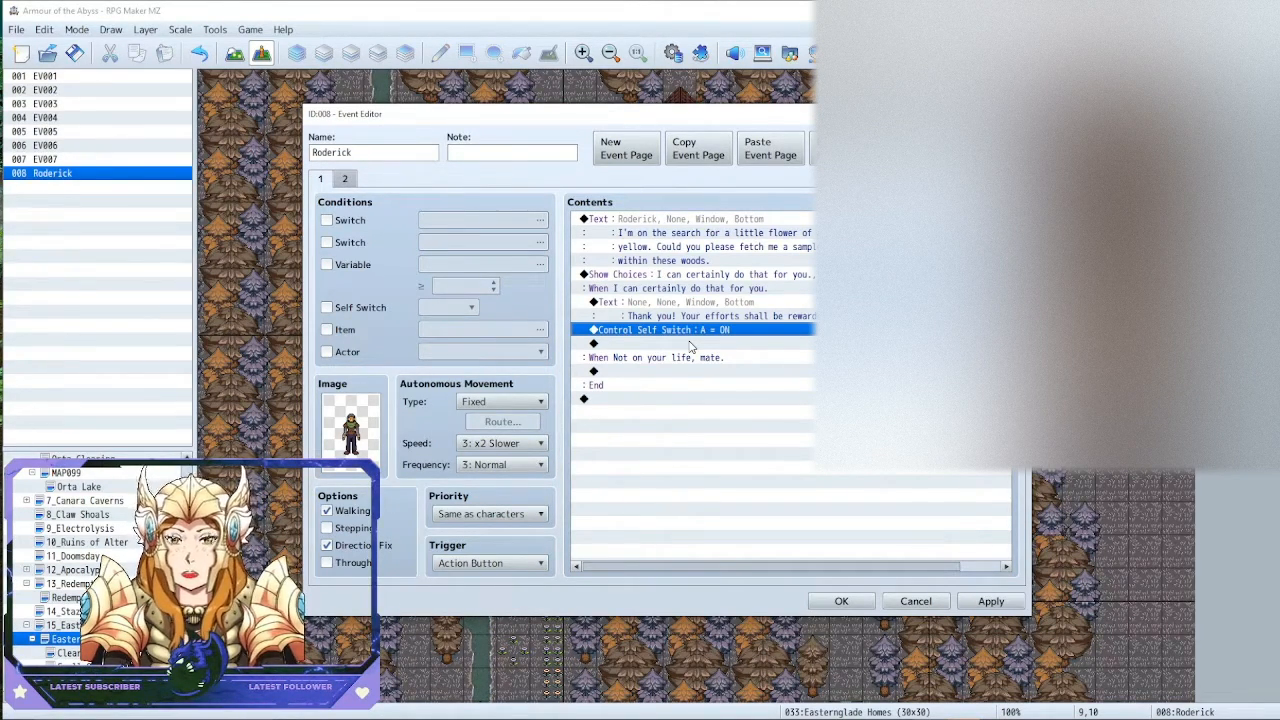
Make event page 2 conditional on Self Switch A.
left_click(343, 178)
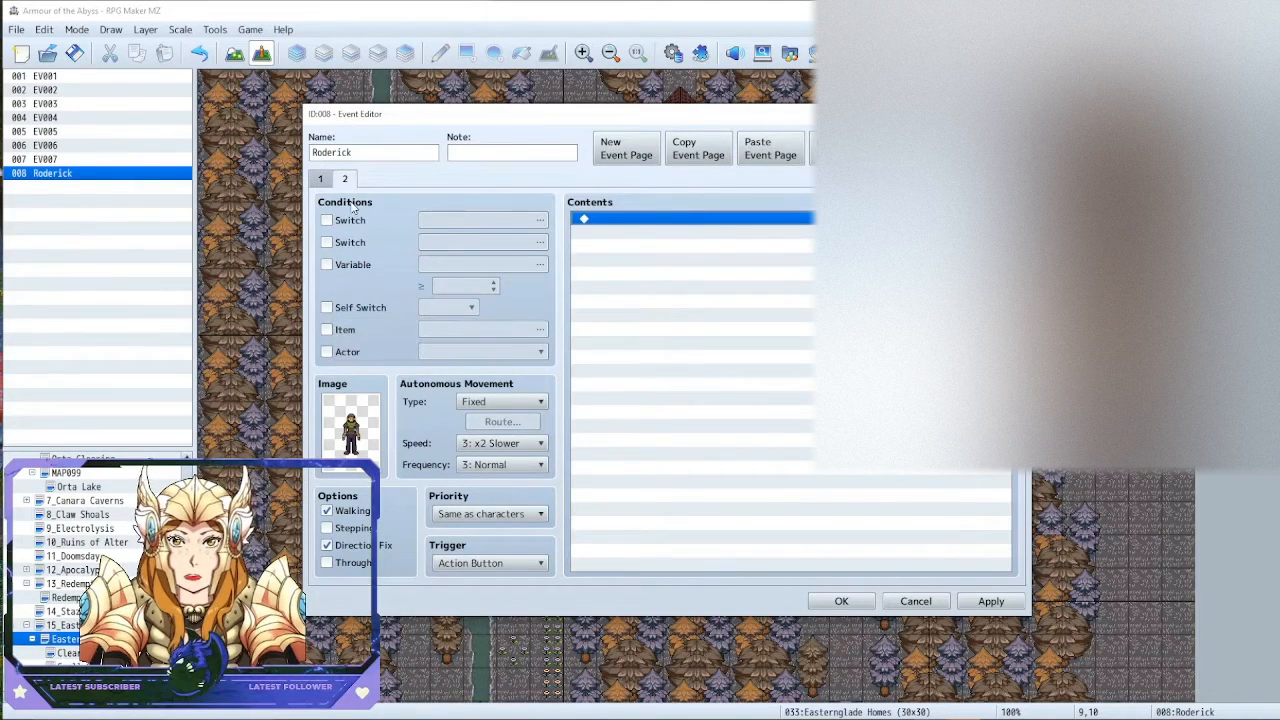
left_click(327, 308)
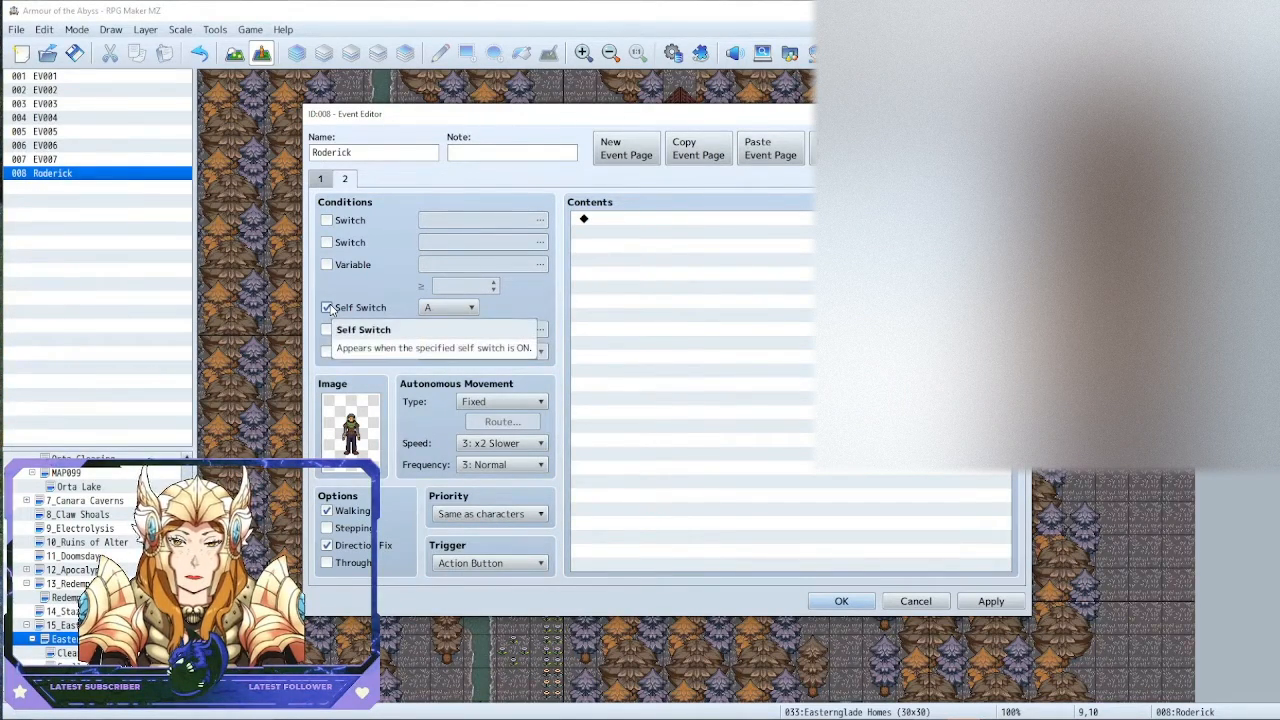
left_click(450, 308)
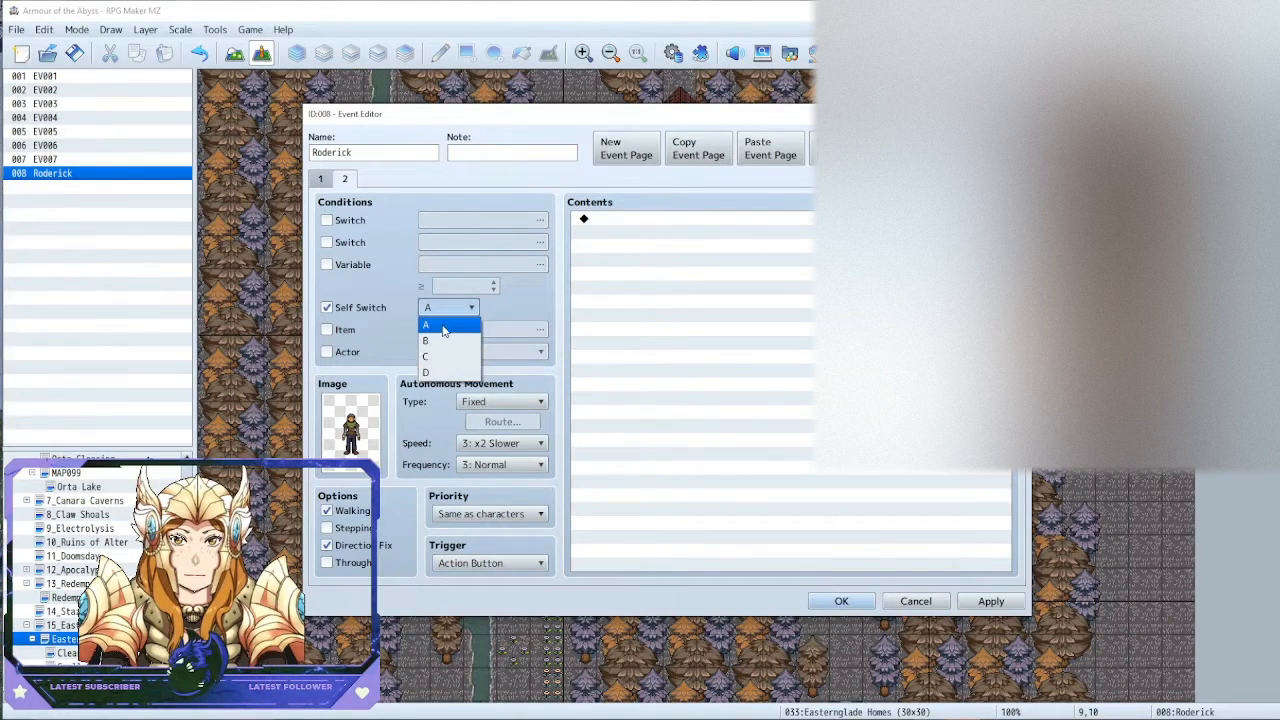
left_click(444, 327)
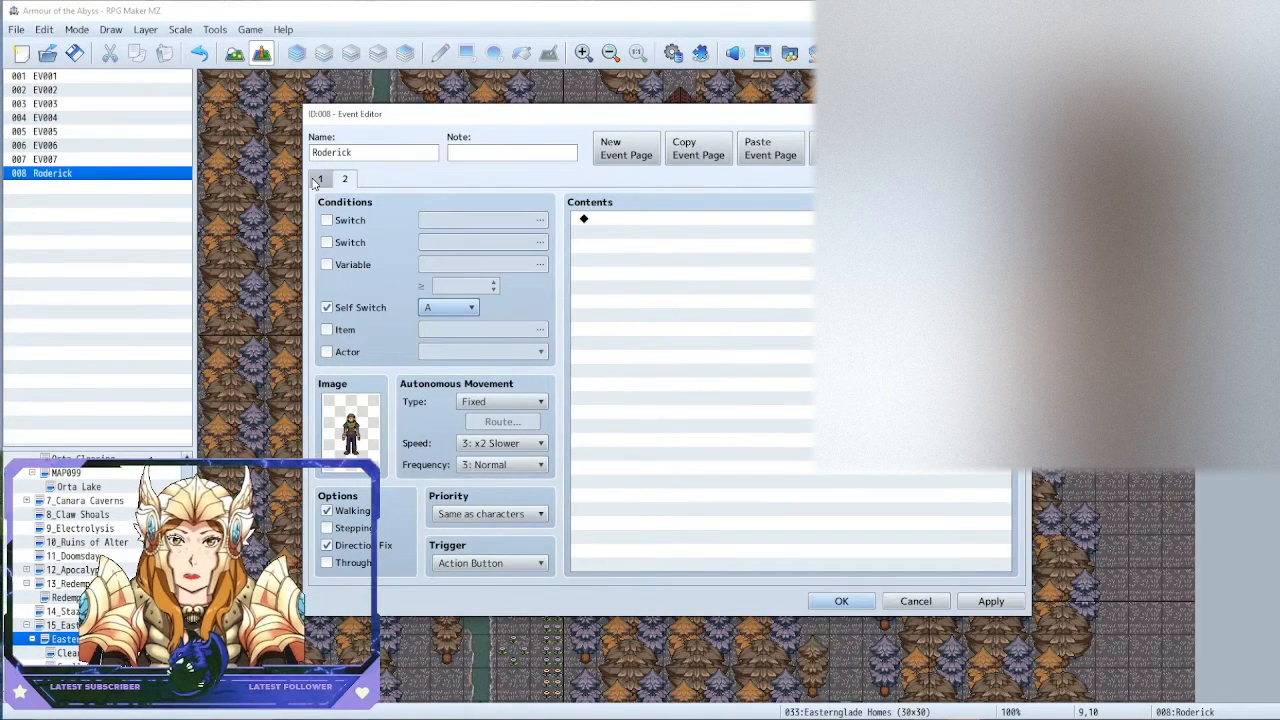
Review the command sequence on event page 1, from the flower request and choices to the thank-you message and self switch command.
left_click(316, 180)
left_click(701, 303)
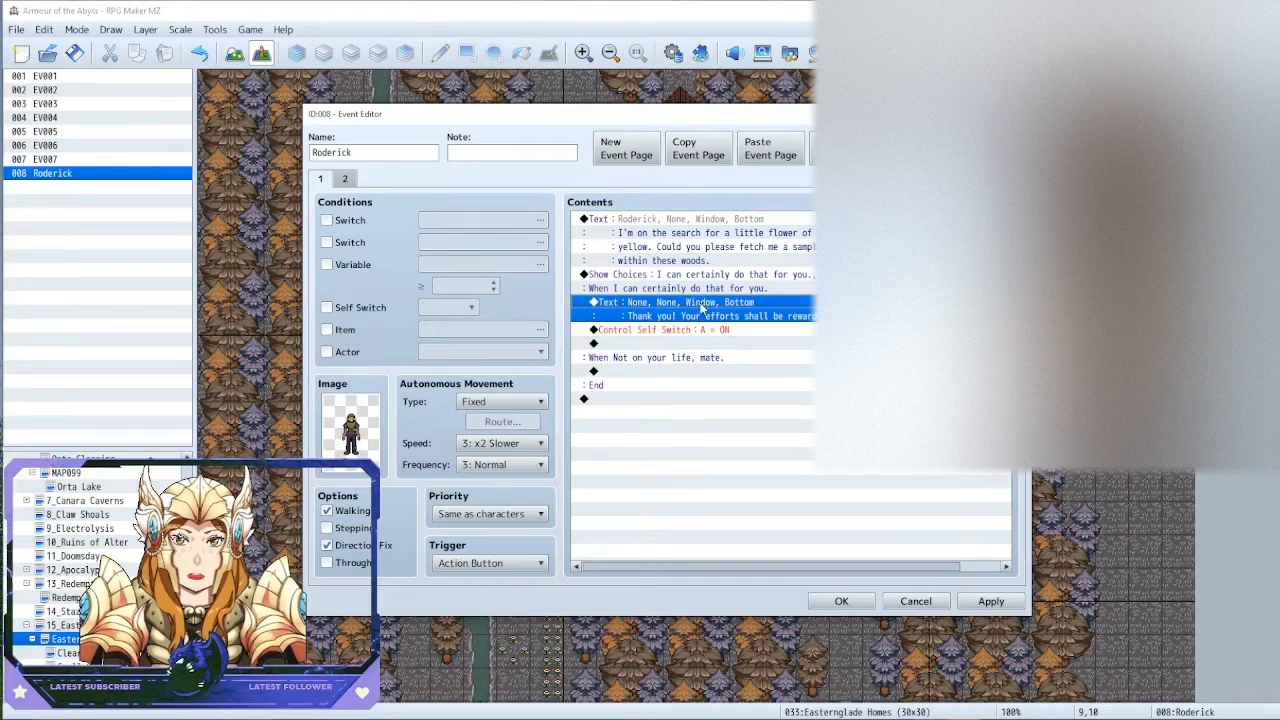
left_click(702, 330)
left_click(665, 220)
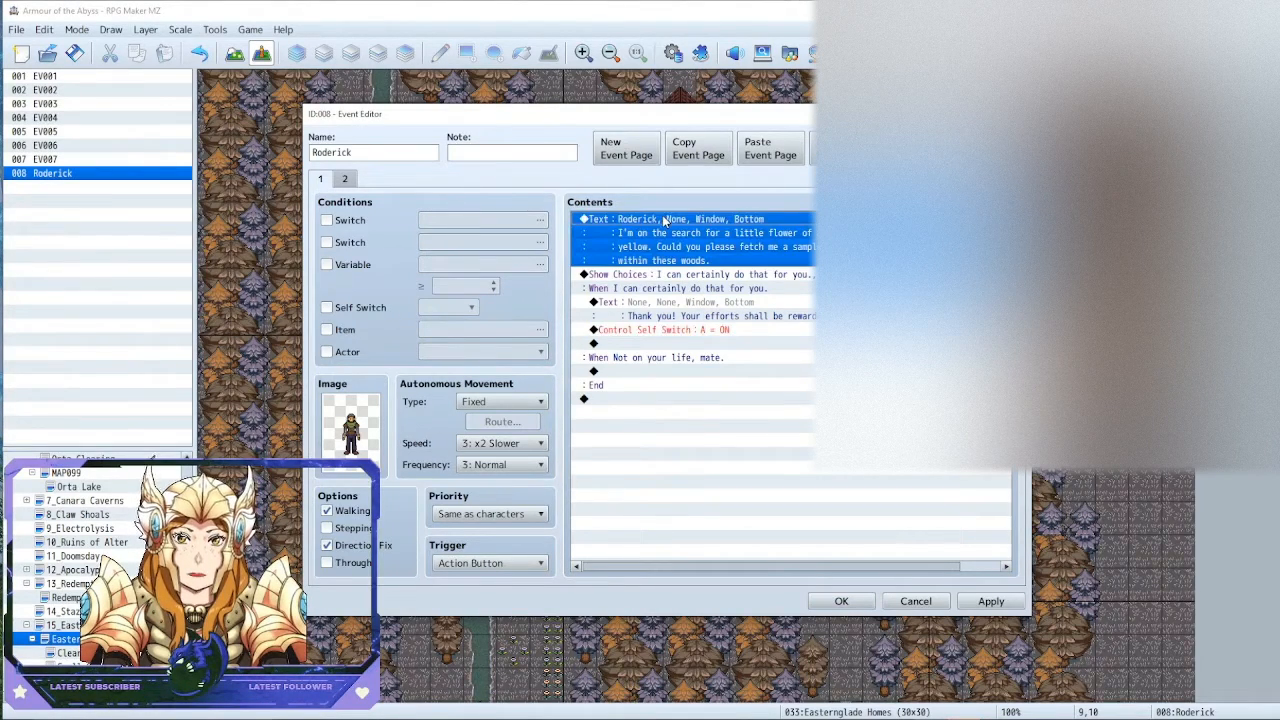
left_click(664, 307)
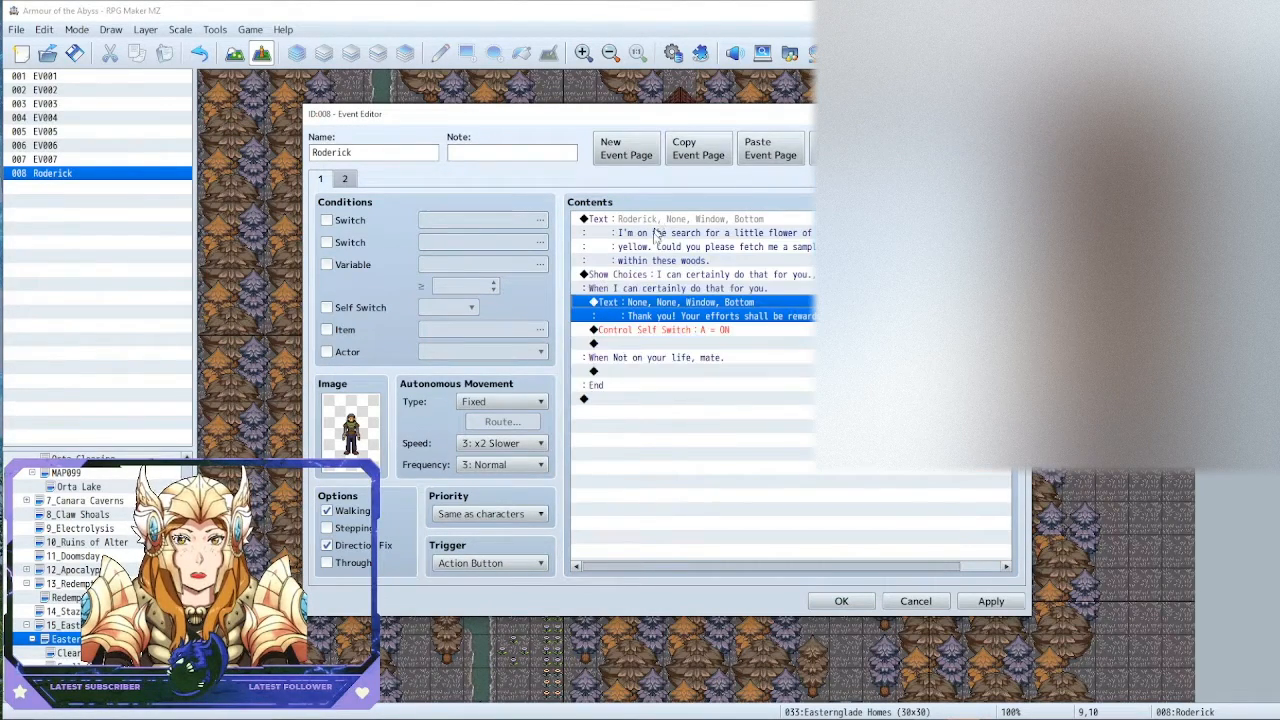
left_click(652, 289)
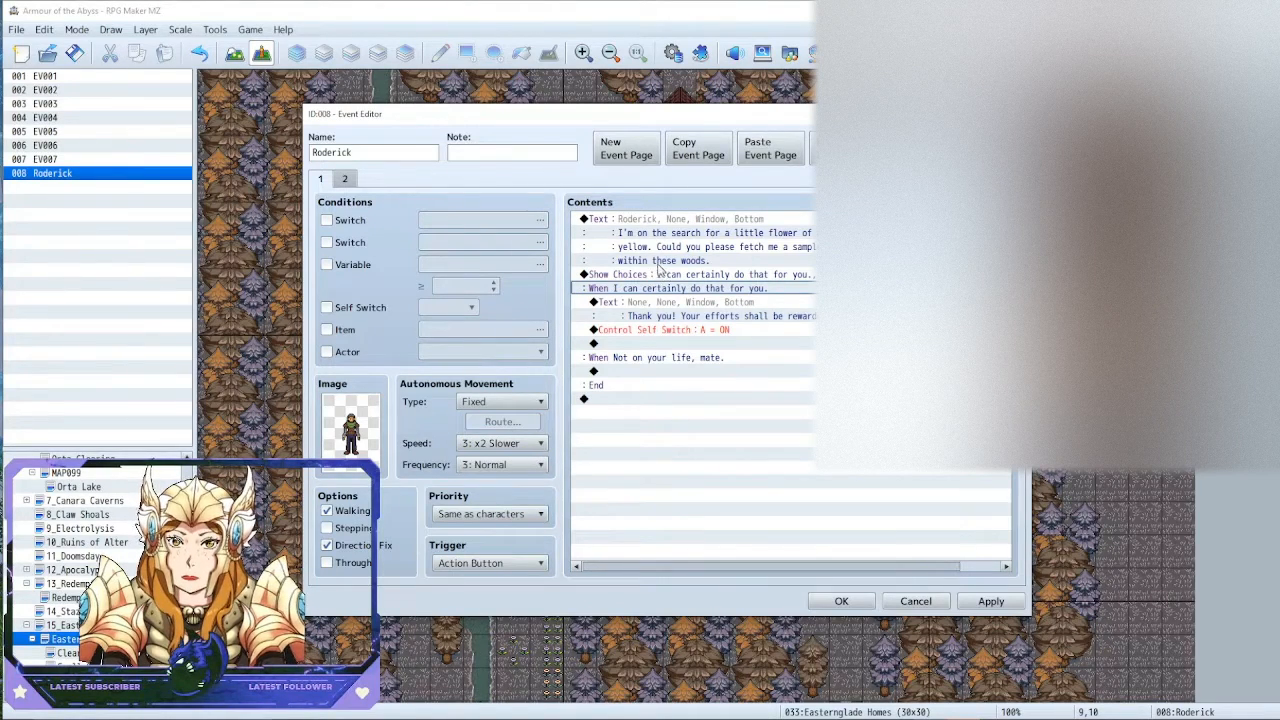
left_click(647, 275)
left_click(650, 306)
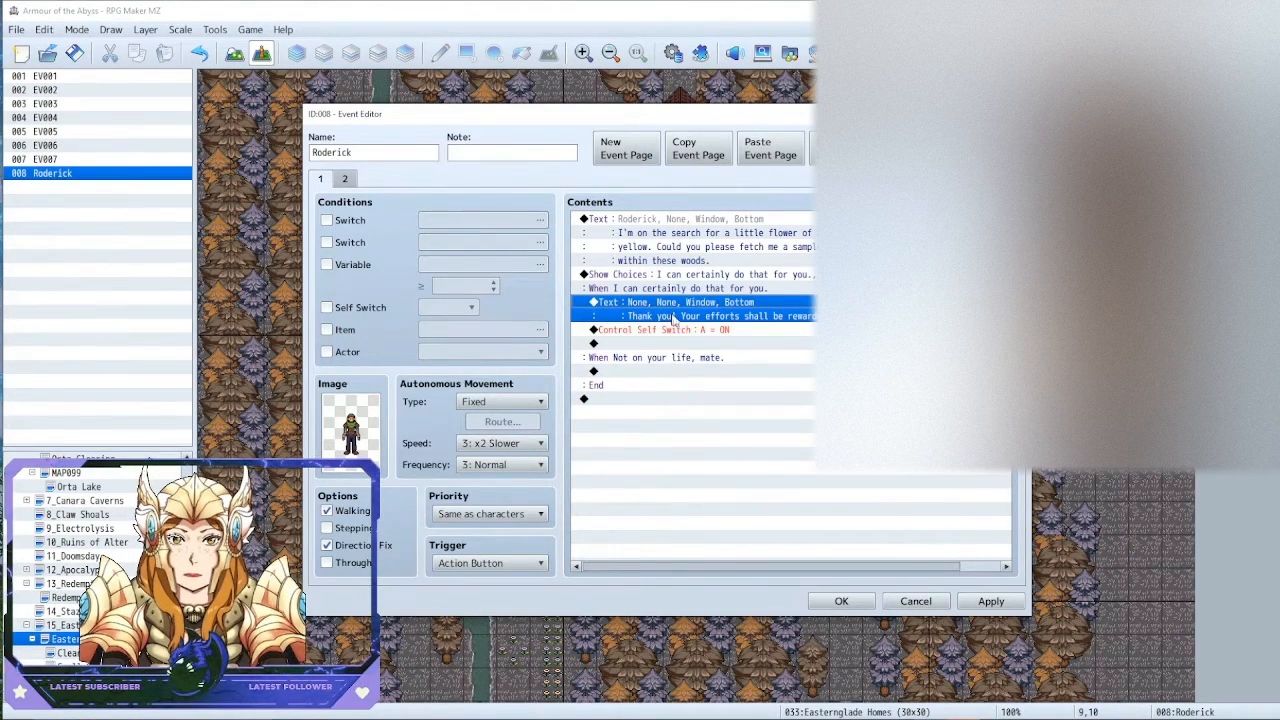
left_click(605, 330)
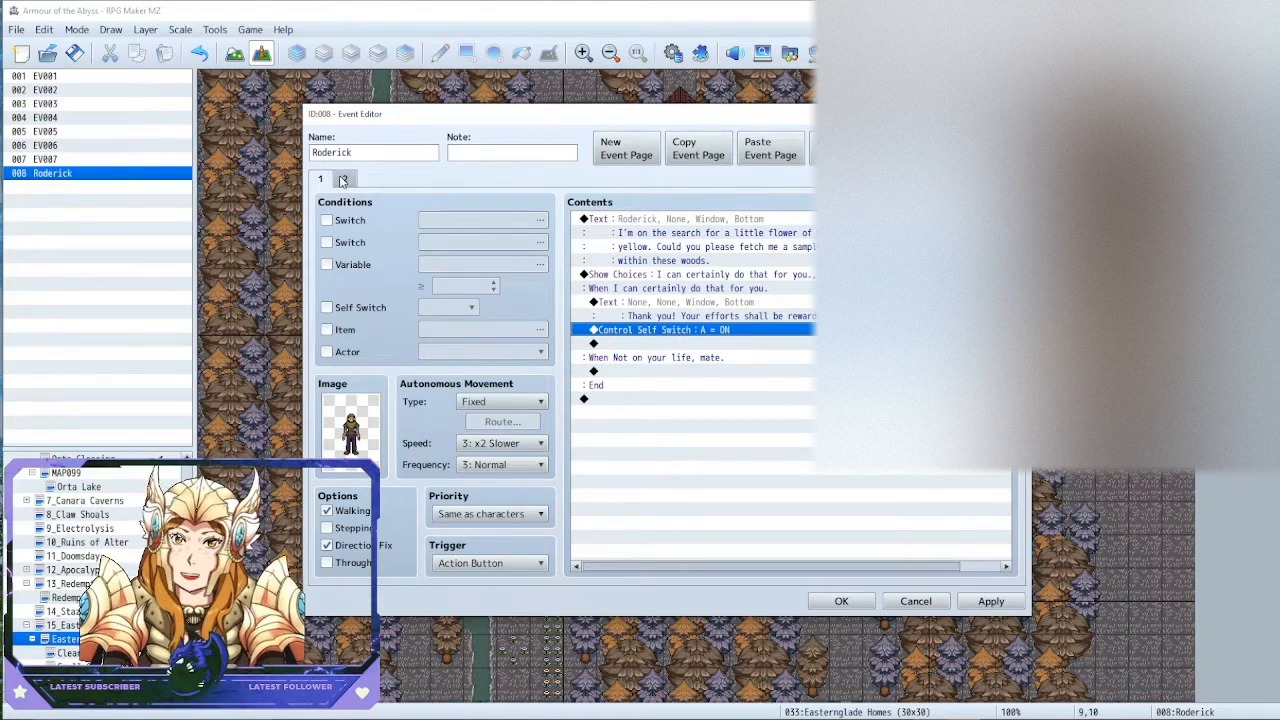
Copy the flower request message from event page 1 into event page 2.
left_click(344, 180)
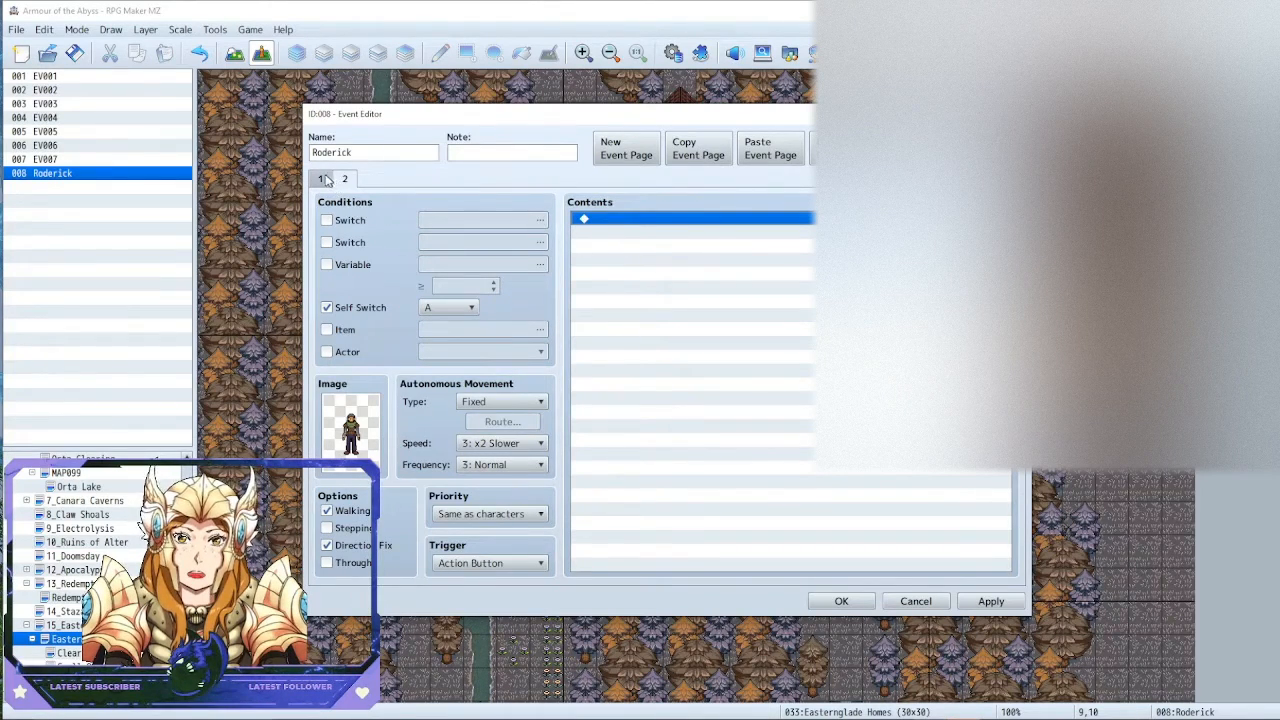
left_click(322, 179)
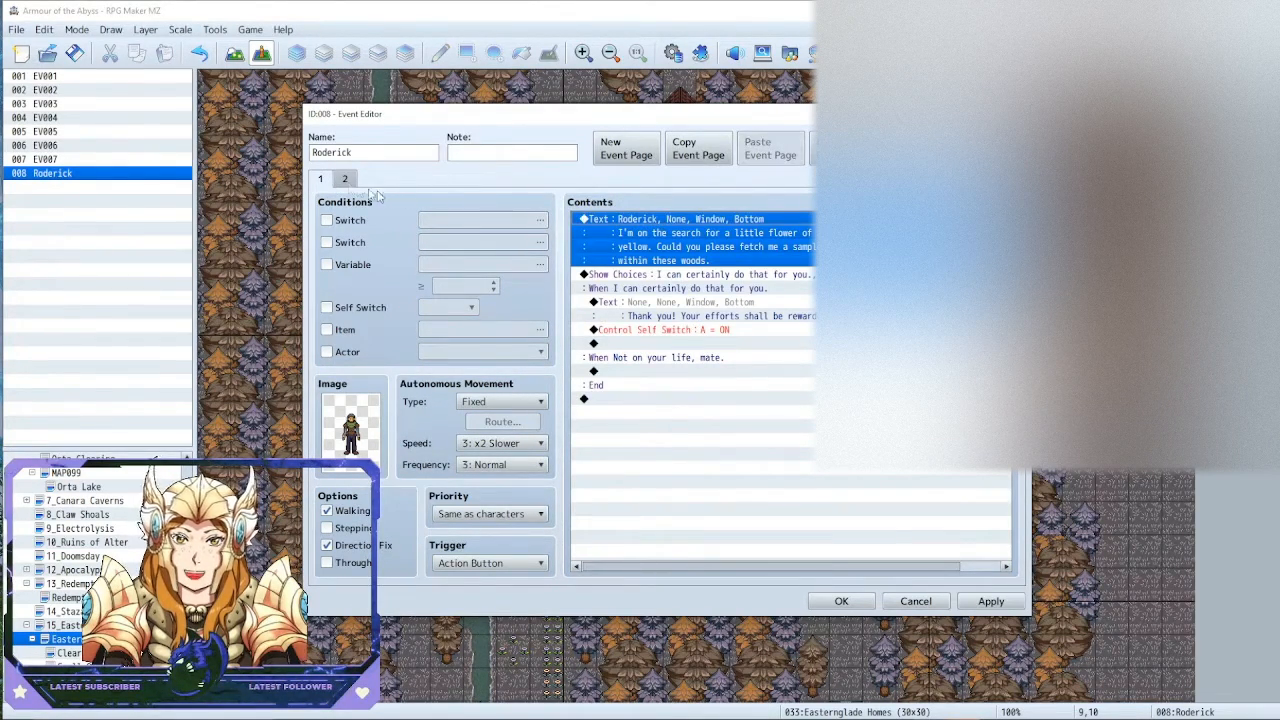
left_click(345, 179)
key("ctrl+v")
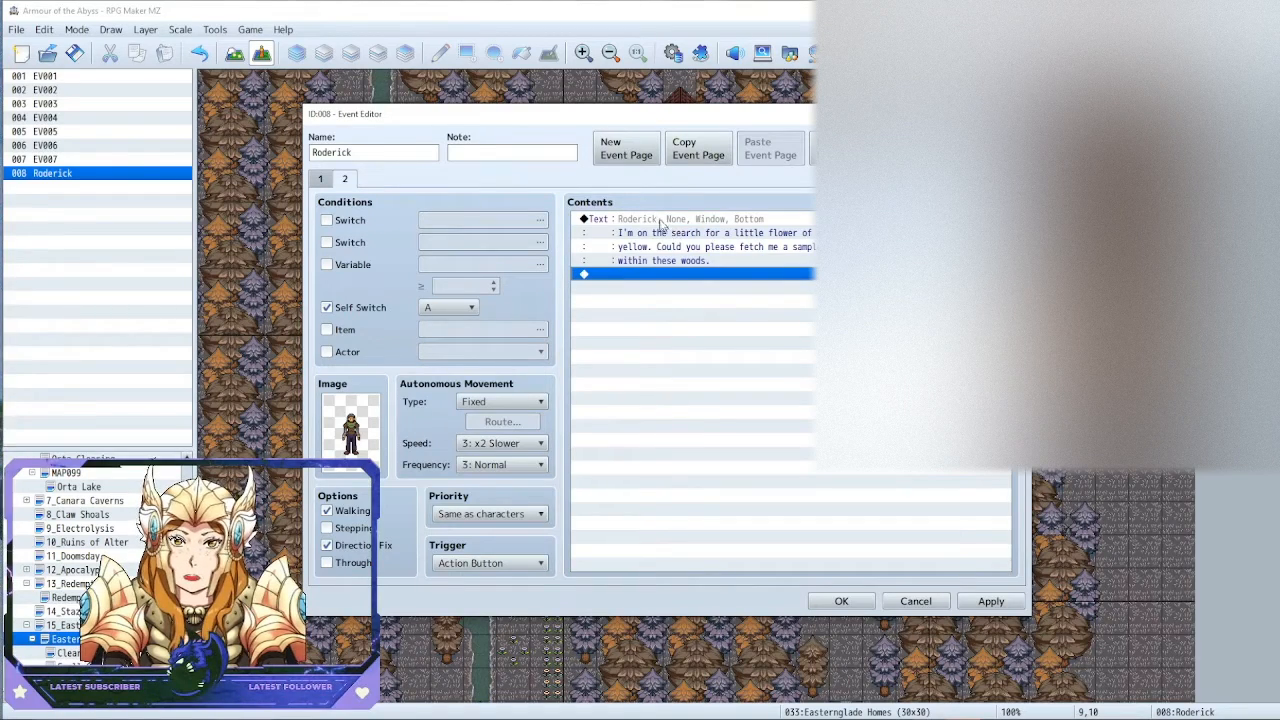
Replace the copied message on event page 2 with "Have you found the flower yet?" and "Please find it soon!" on two lines.
right_click(677, 235)
left_click(680, 239)
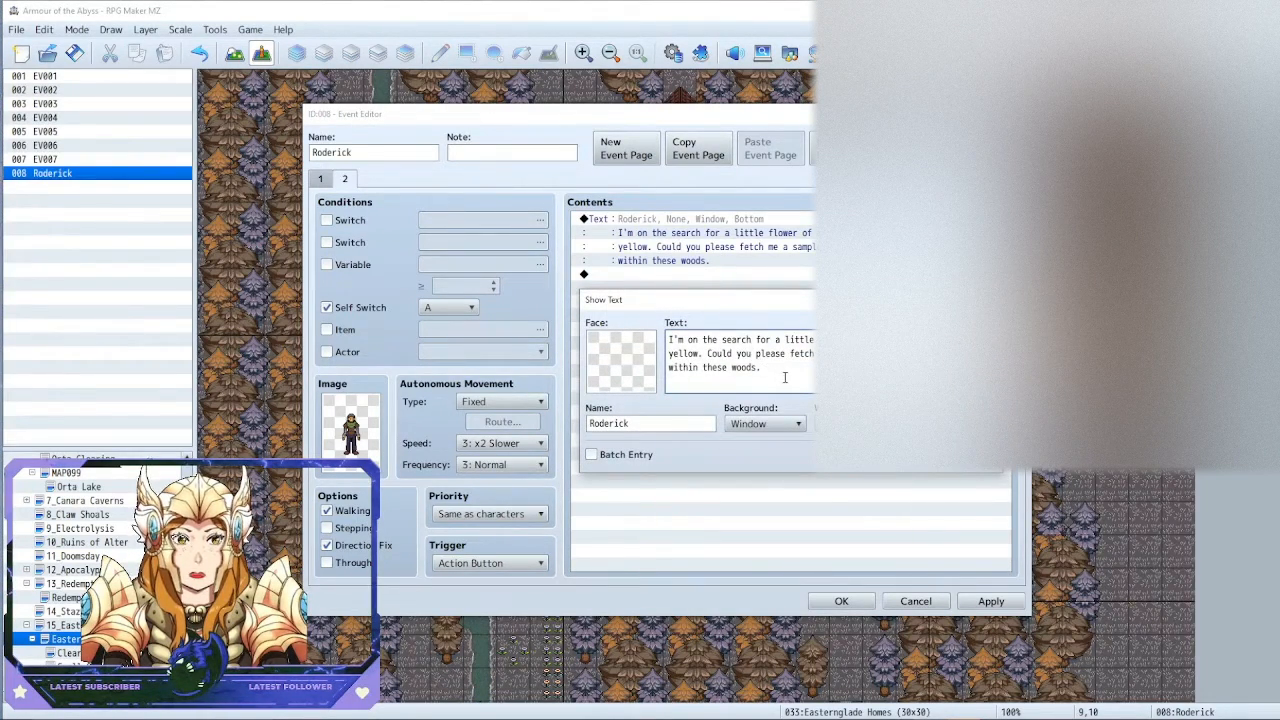
key("Delete")
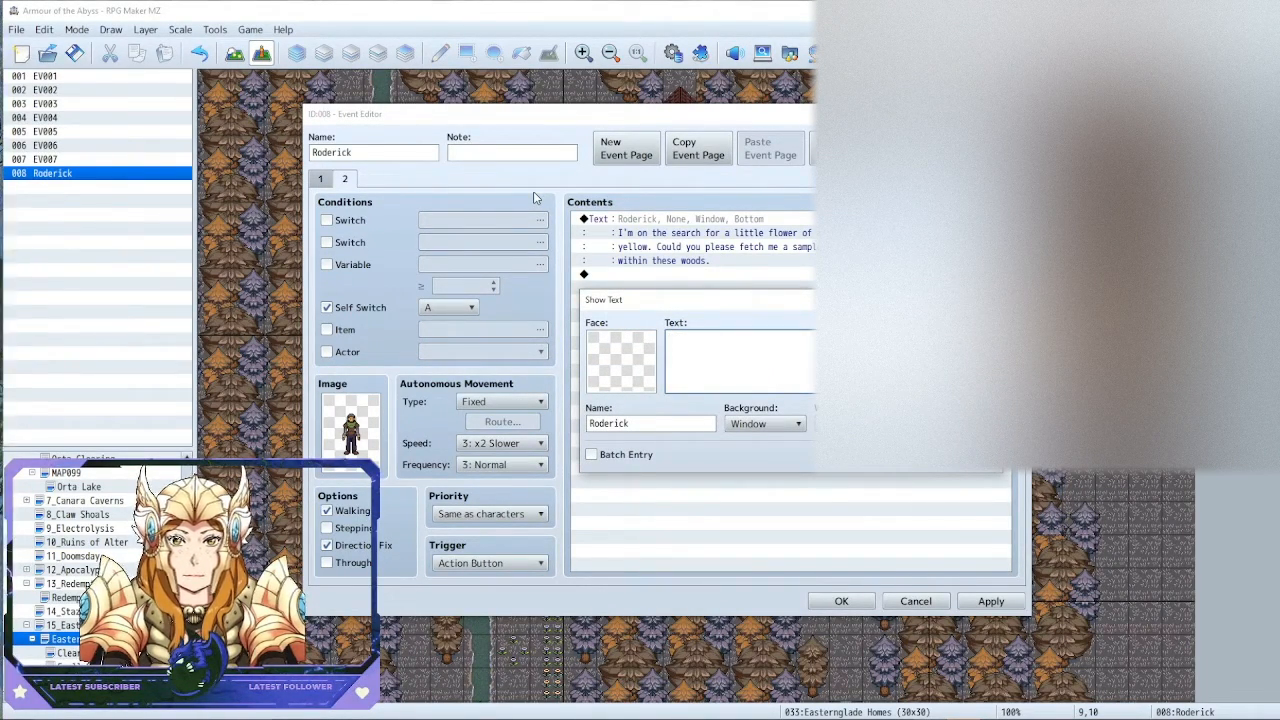
type("Have y")
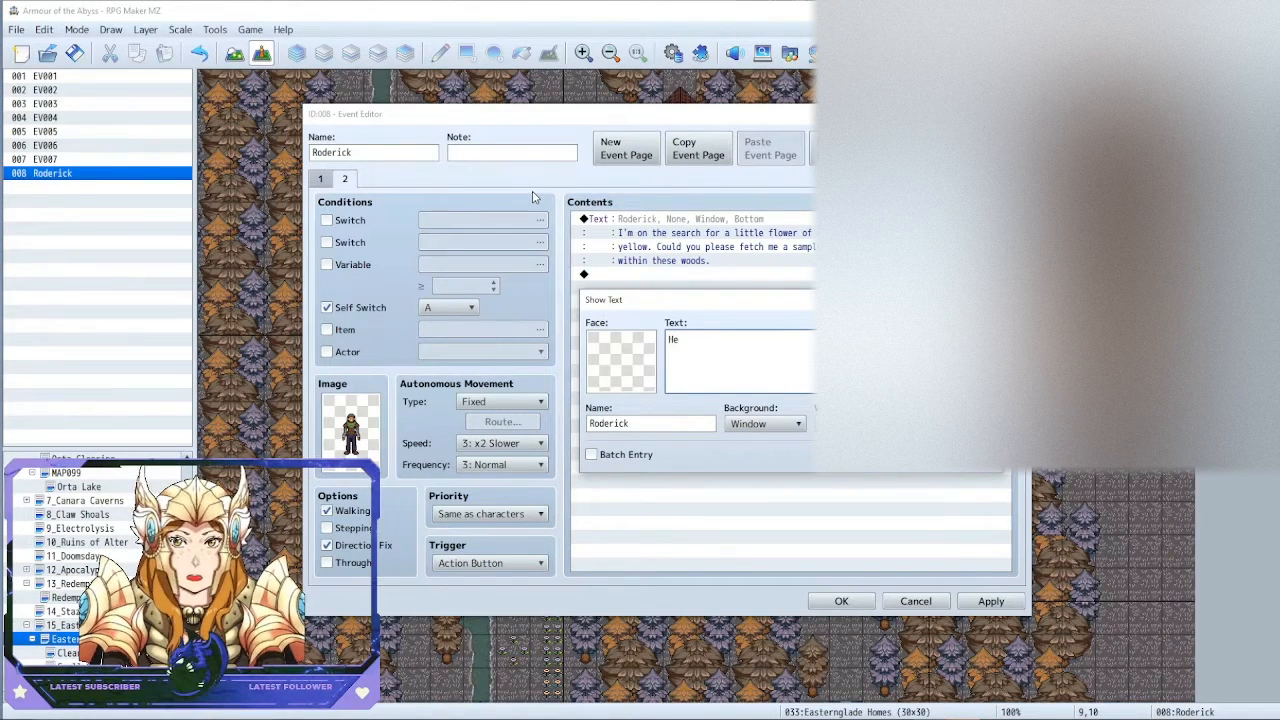
type("ou fou")
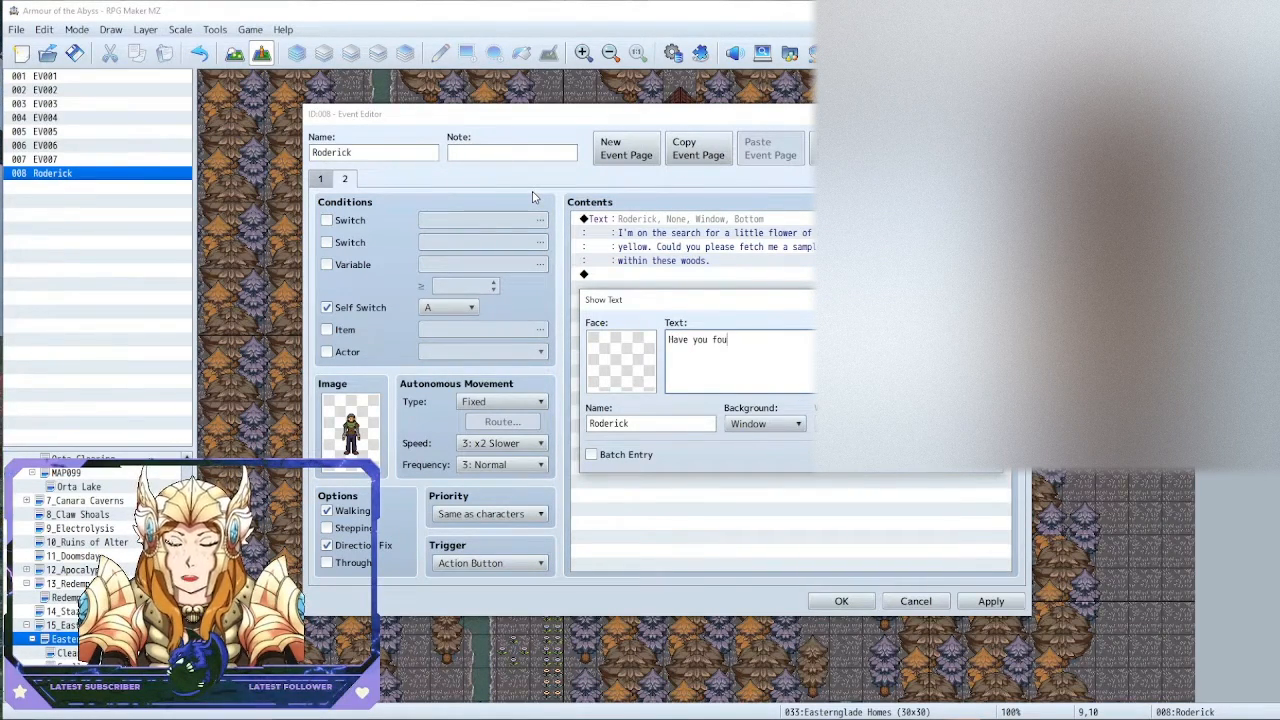
type("nd the flower yet?")
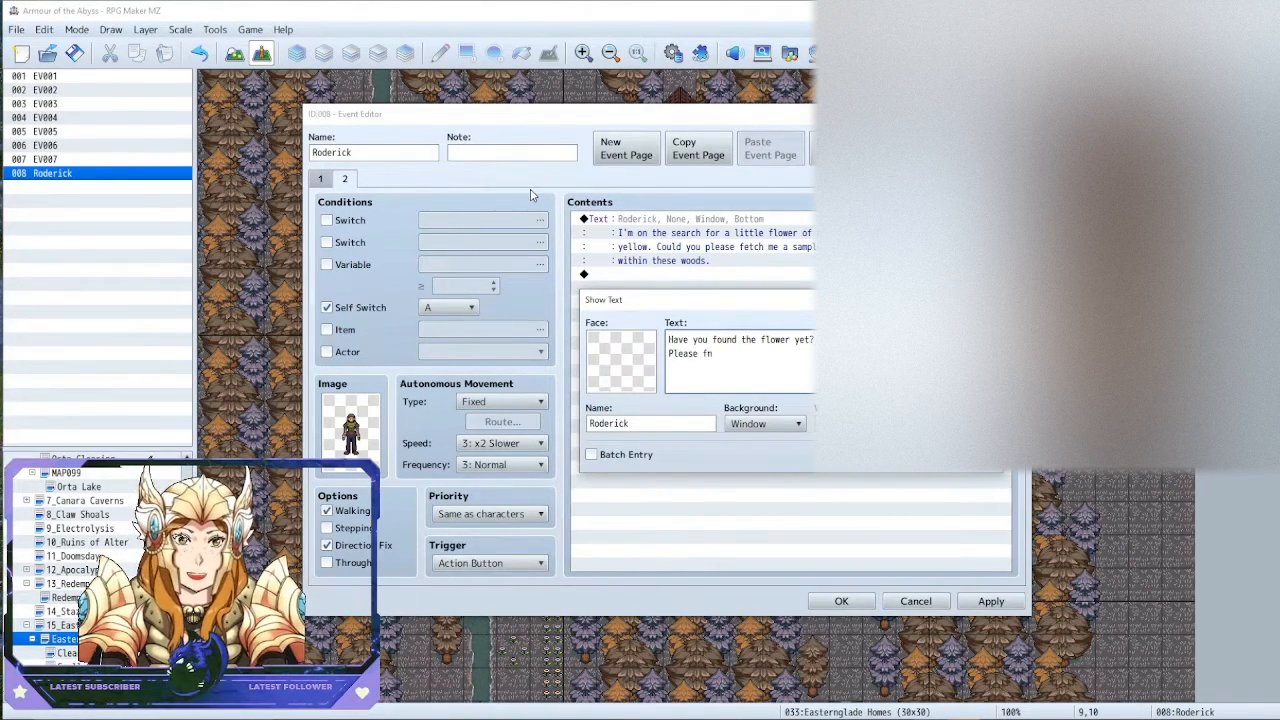
type("it oo")
type("oon")
type("n!")
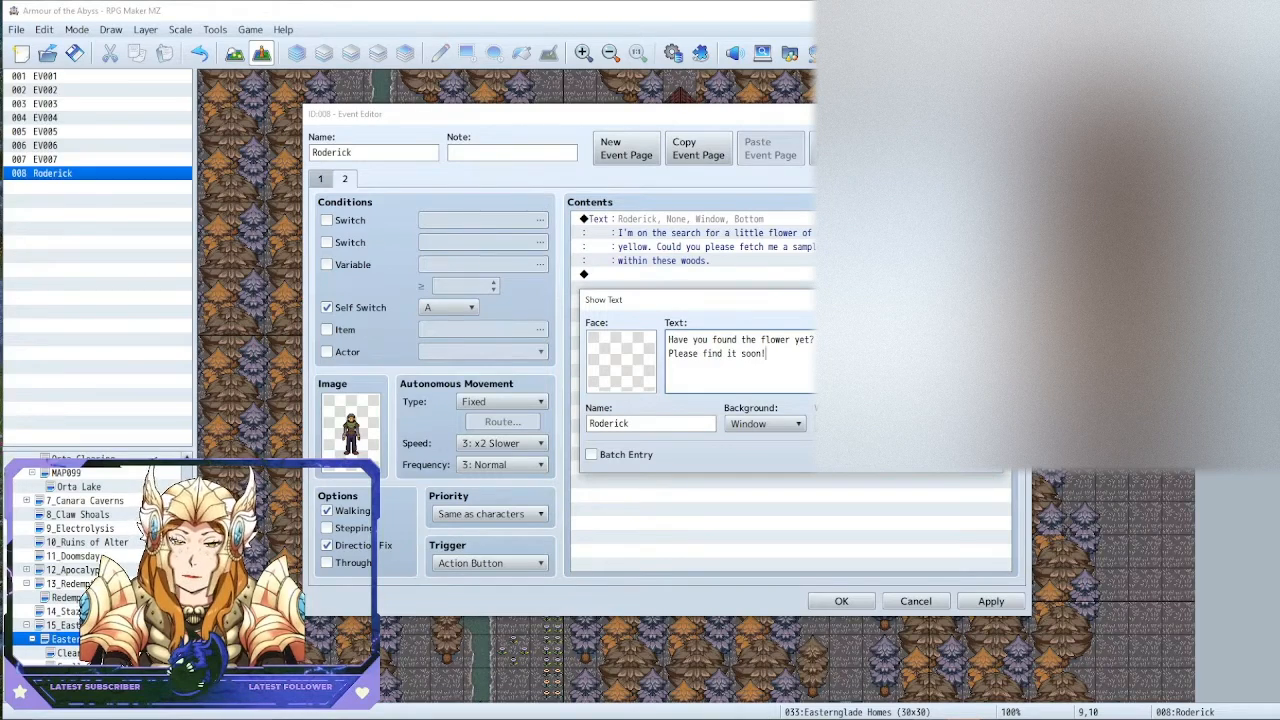
key("ctrl+Return")
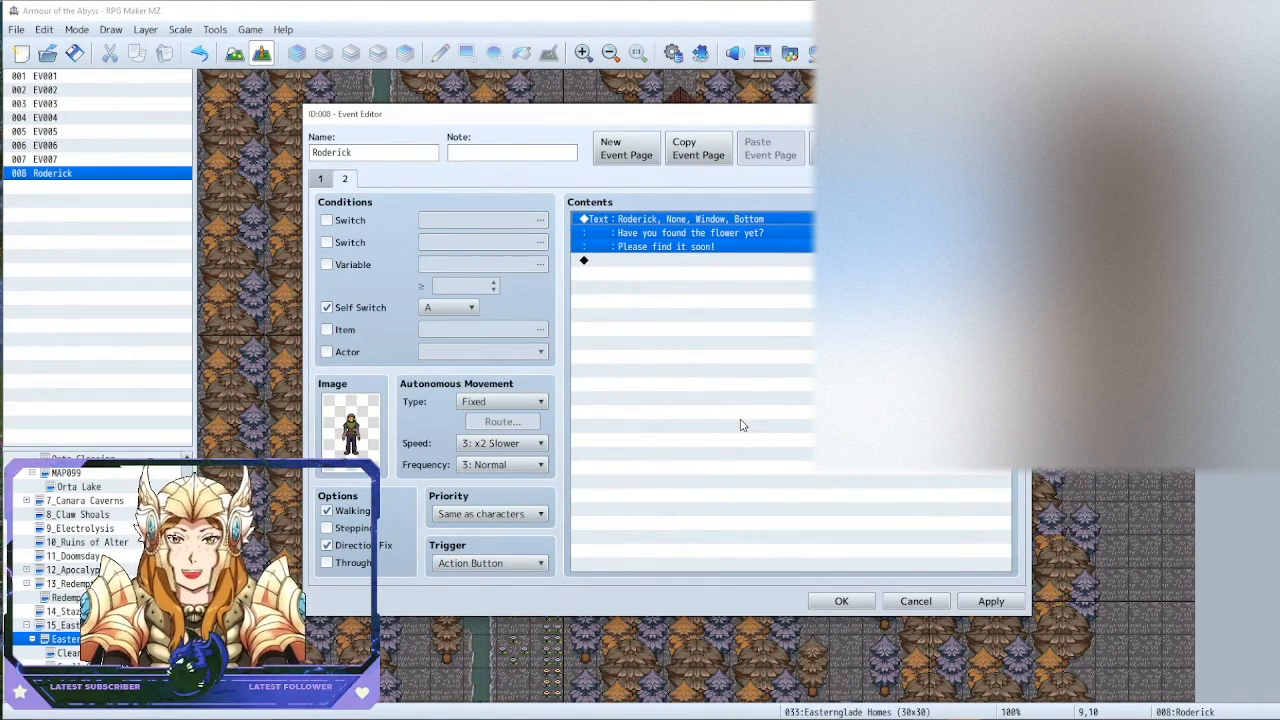
key("Down")
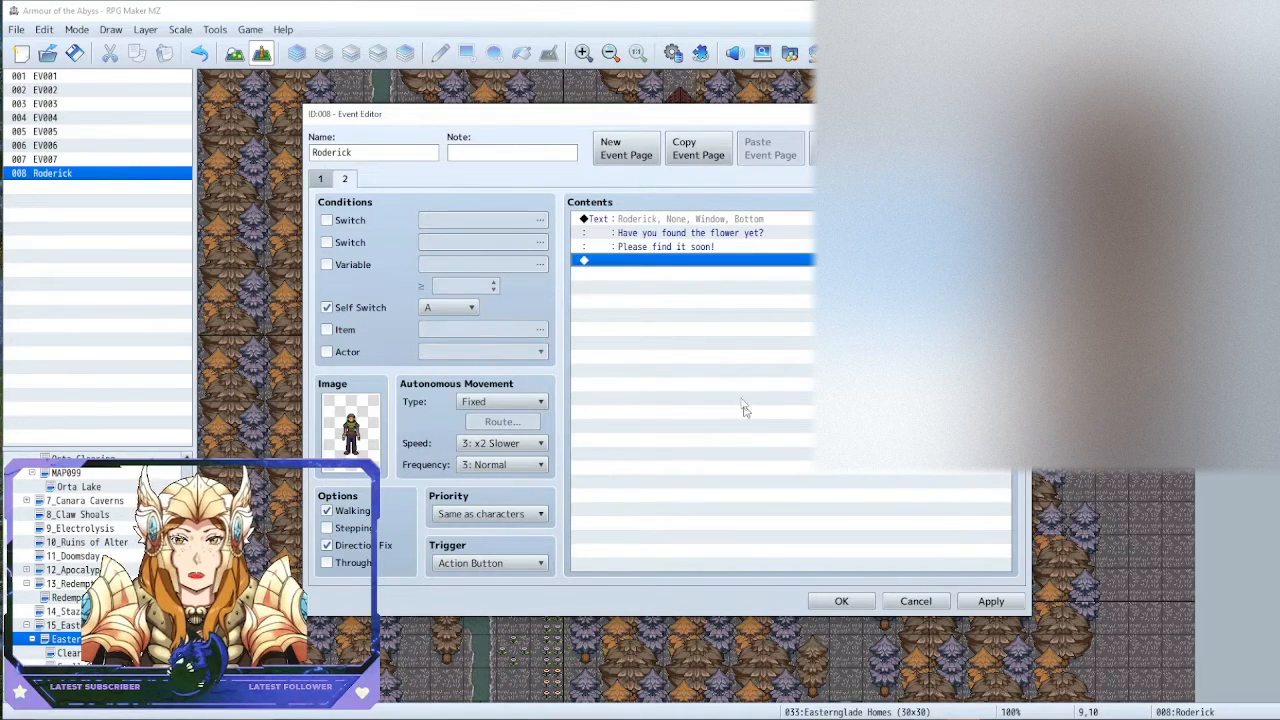
Duplicate event page 2 as event page 3 and clear the new page's Self Switch condition.
left_click(678, 158)
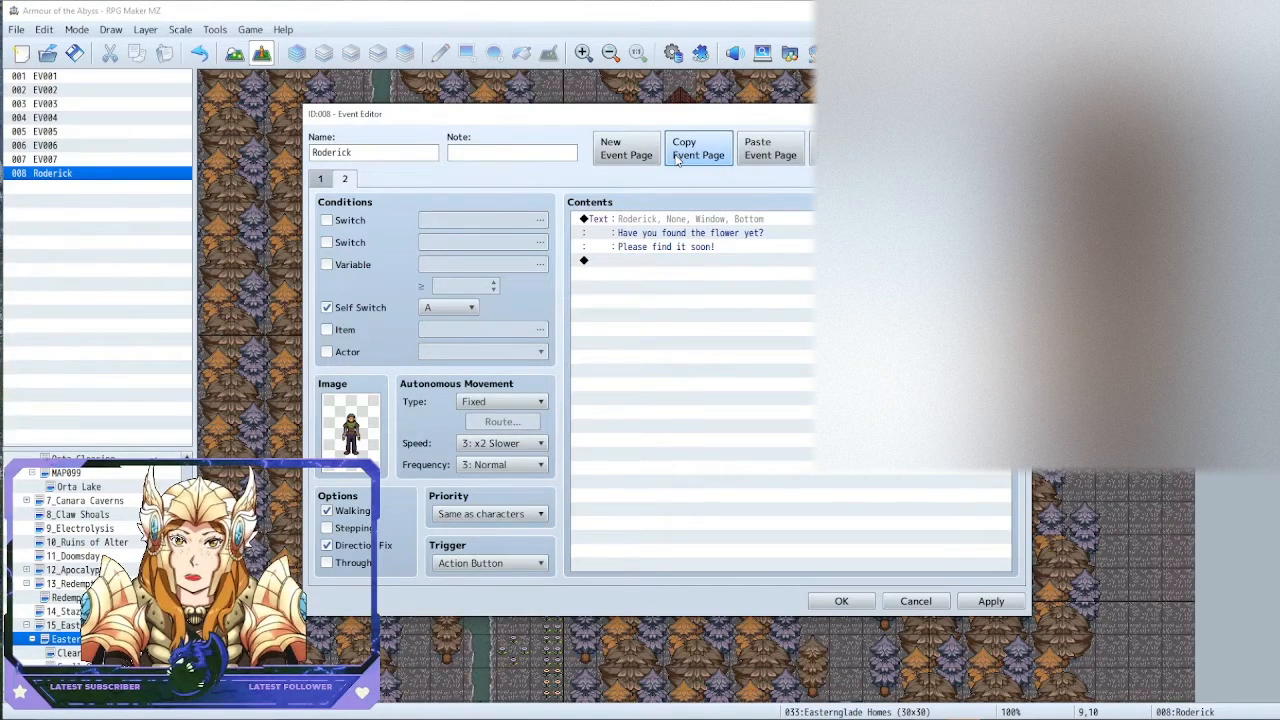
left_click(770, 157)
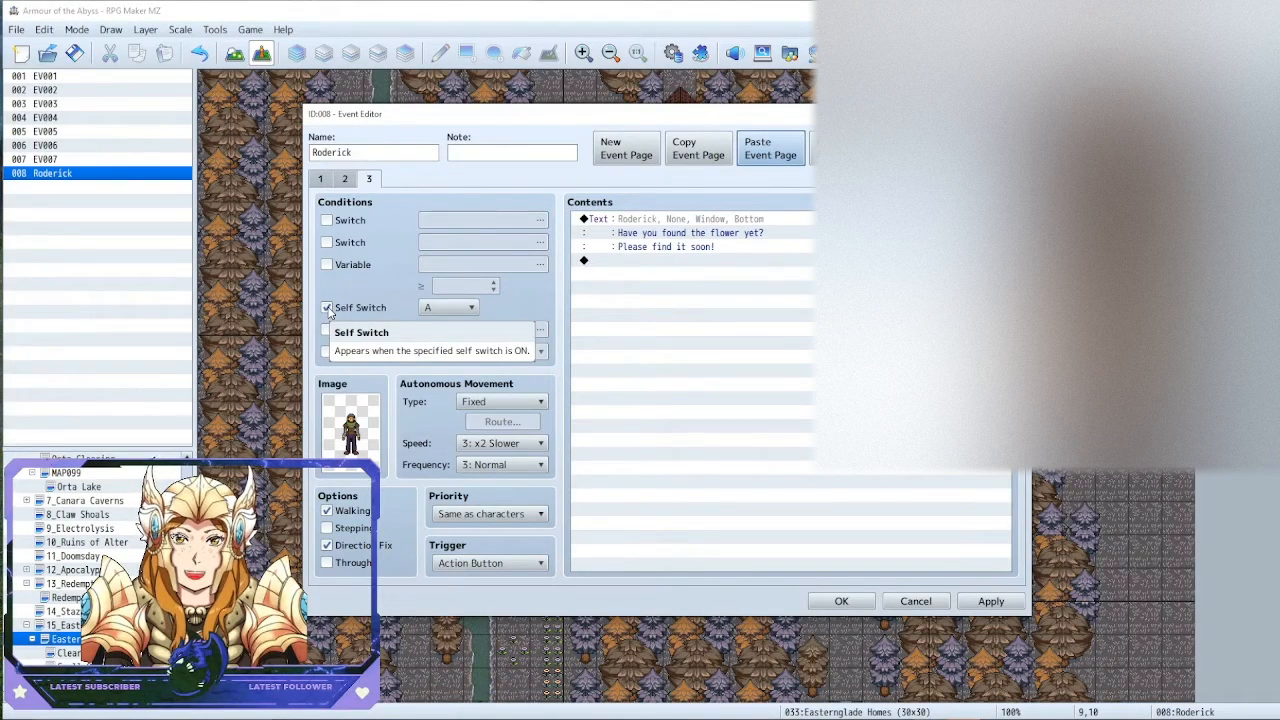
left_click(327, 308)
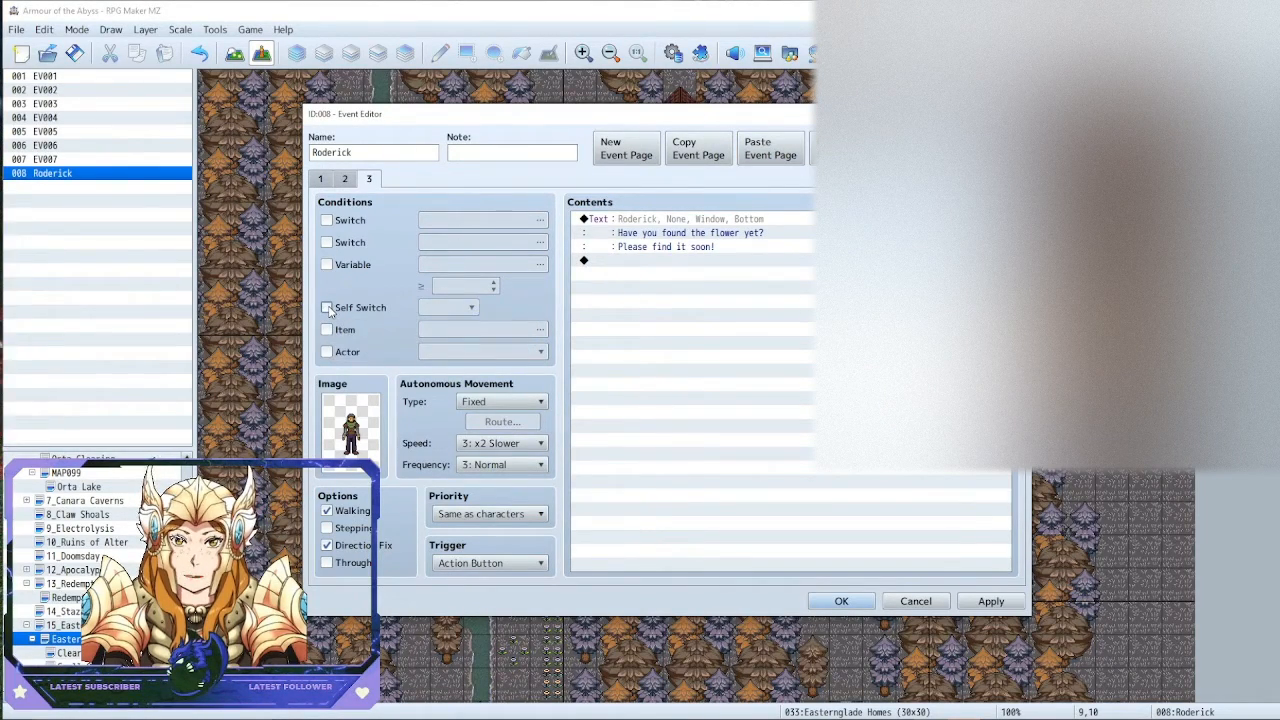
left_click(320, 179)
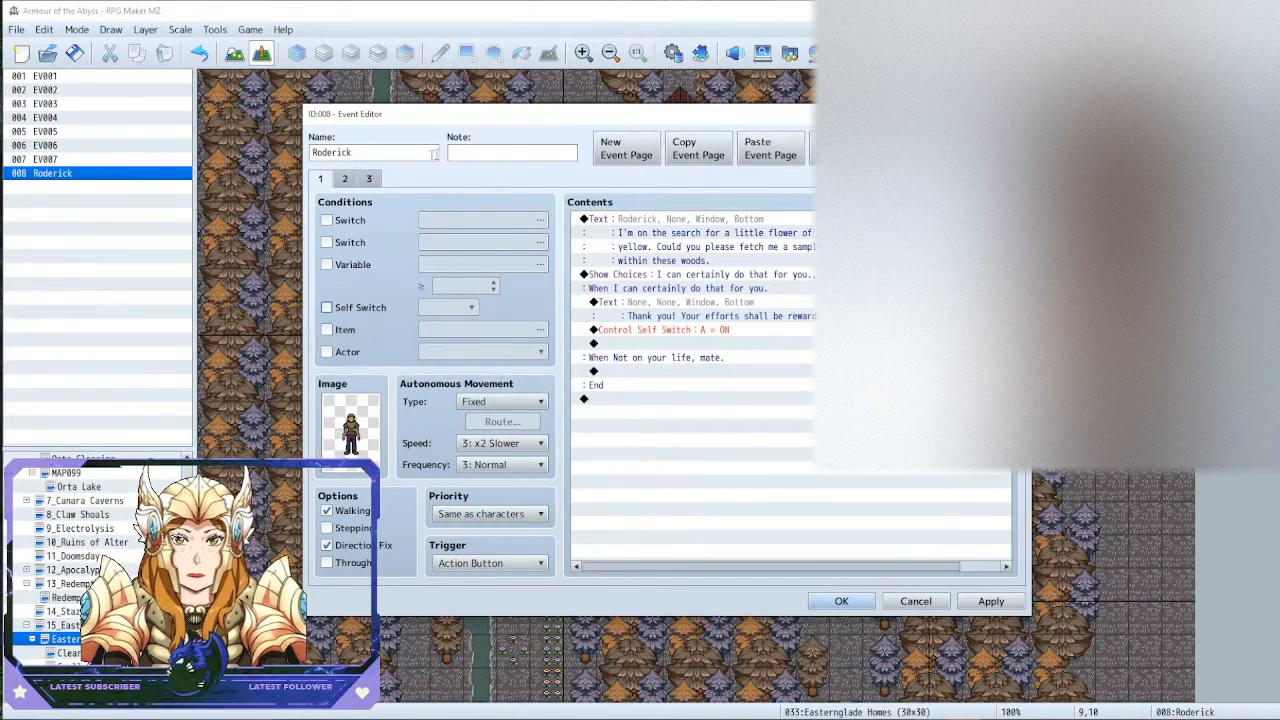
left_click(368, 179)
left_click(690, 247)
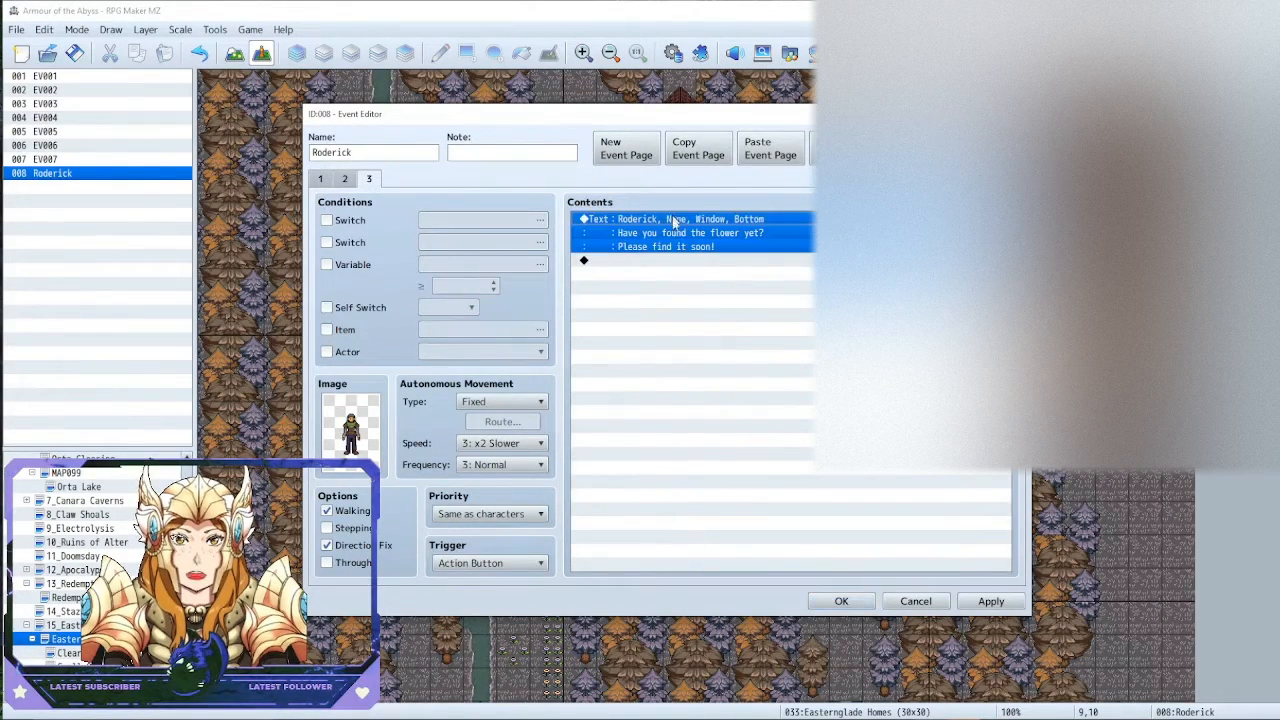
Enable the Item condition on event page 3 and set it to item 0043 Special Root.
left_click(330, 333)
left_click(476, 333)
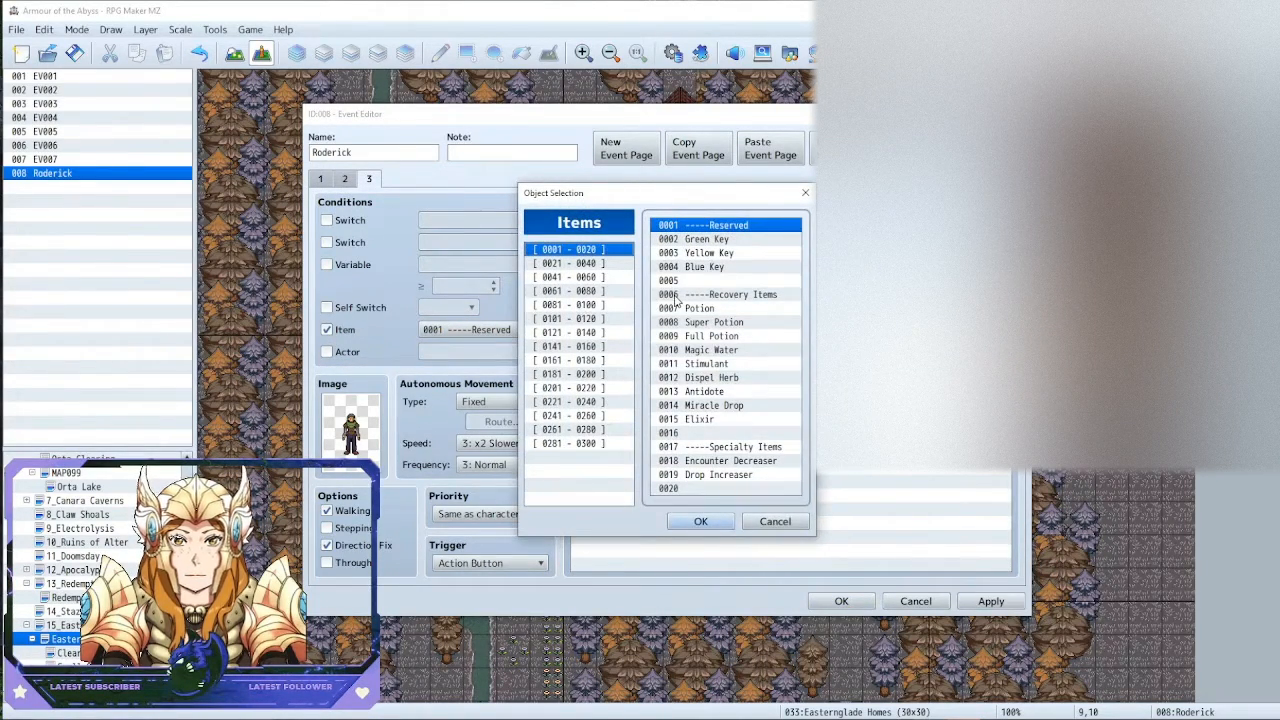
left_click(588, 263)
left_click(590, 277)
left_click(592, 263)
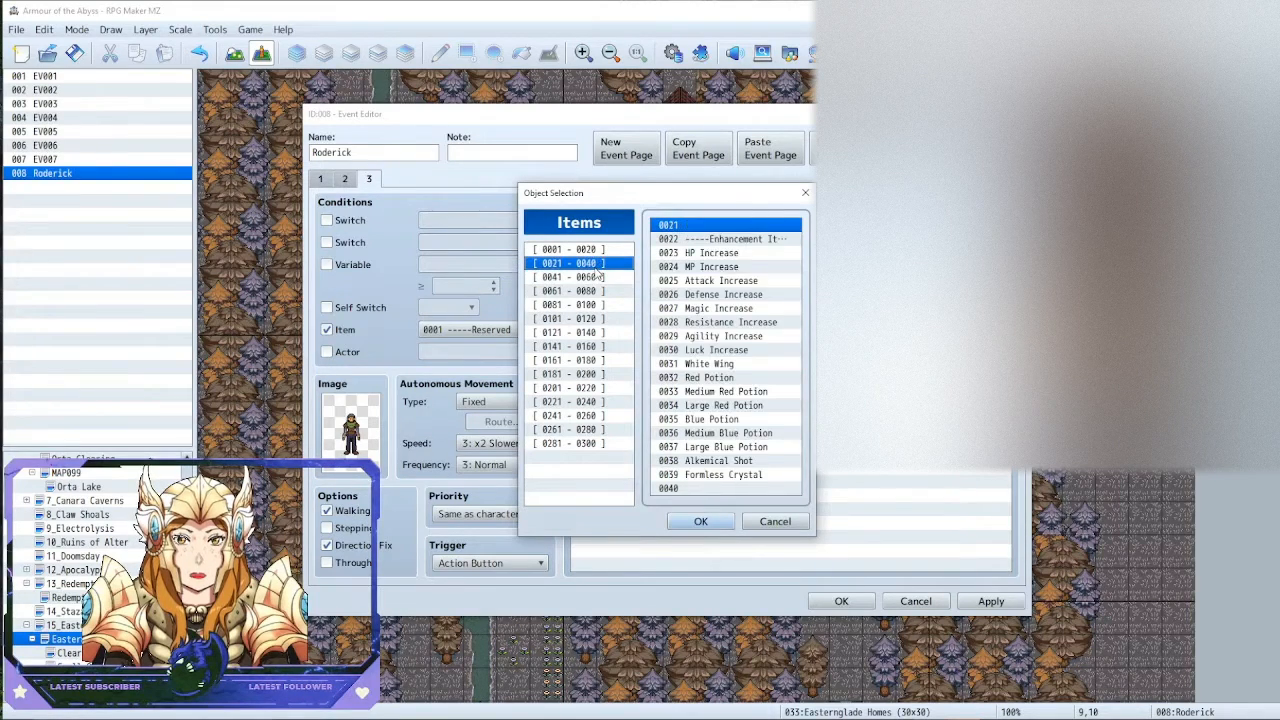
left_click(596, 277)
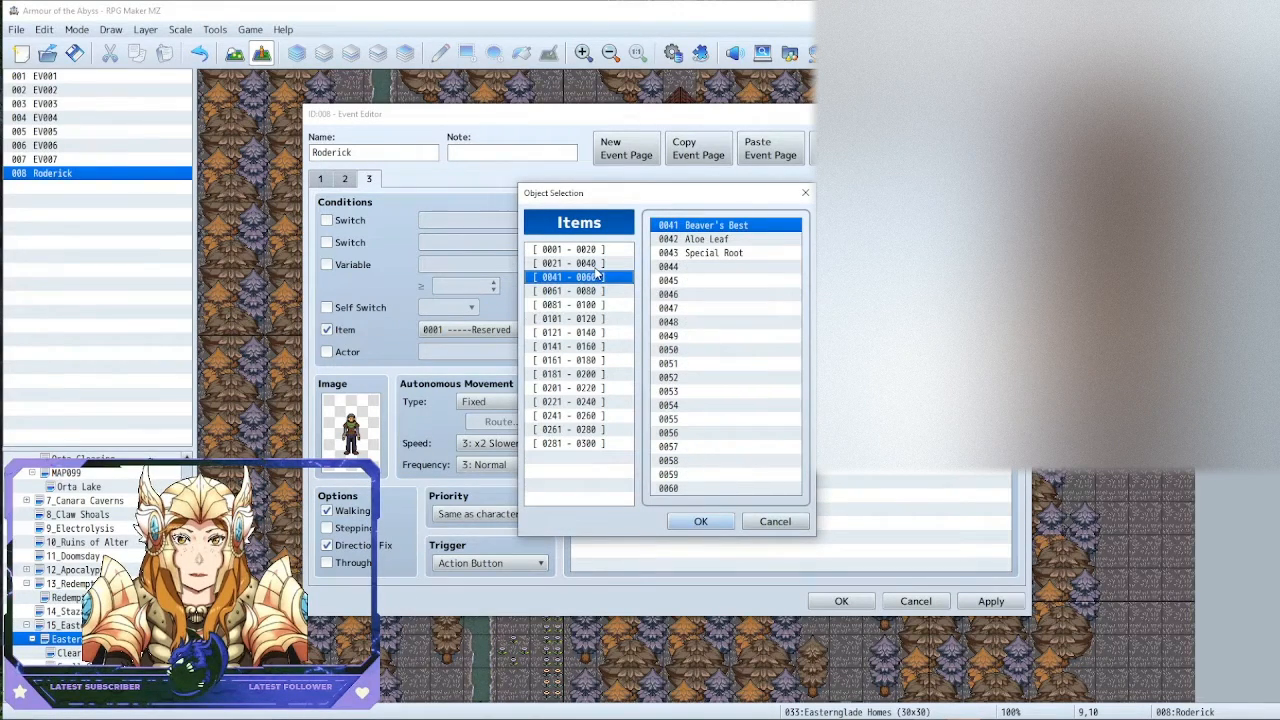
left_click(721, 254)
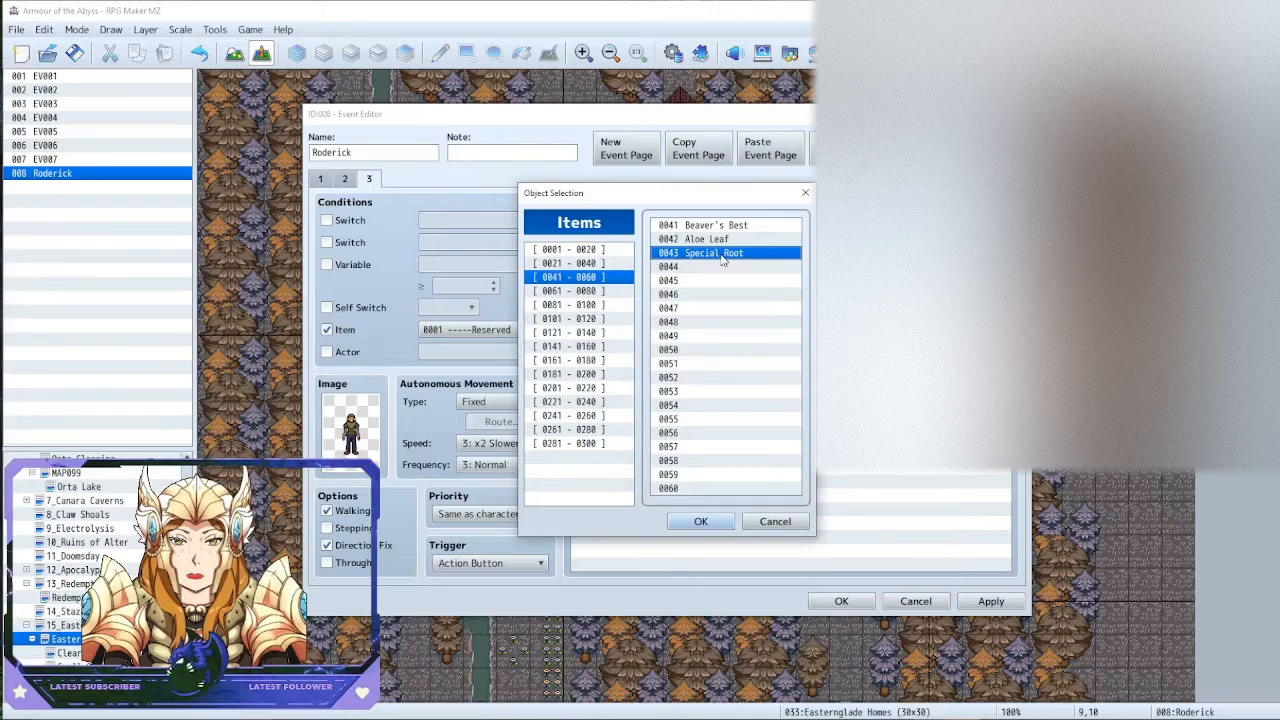
double_click(716, 255)
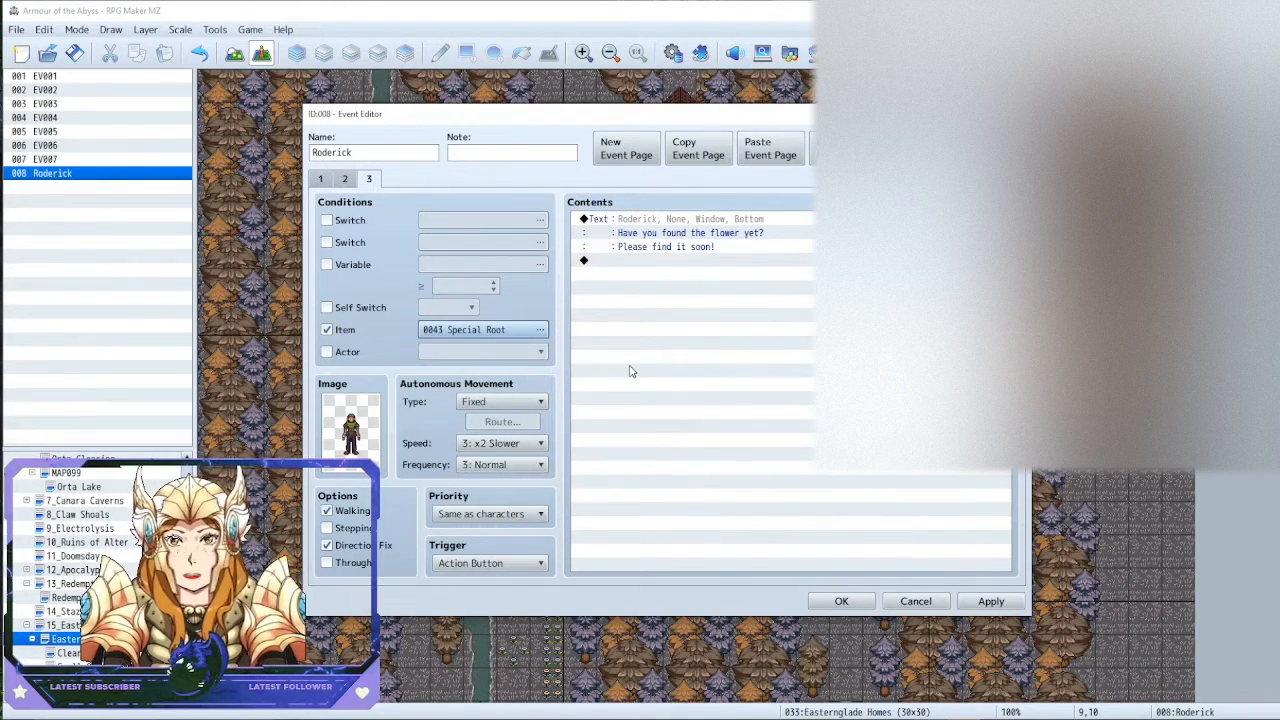
Replace the message on event page 3 with "You've found the plant I was looking for" and "May I have it?" on two lines.
right_click(637, 221)
left_click(660, 240)
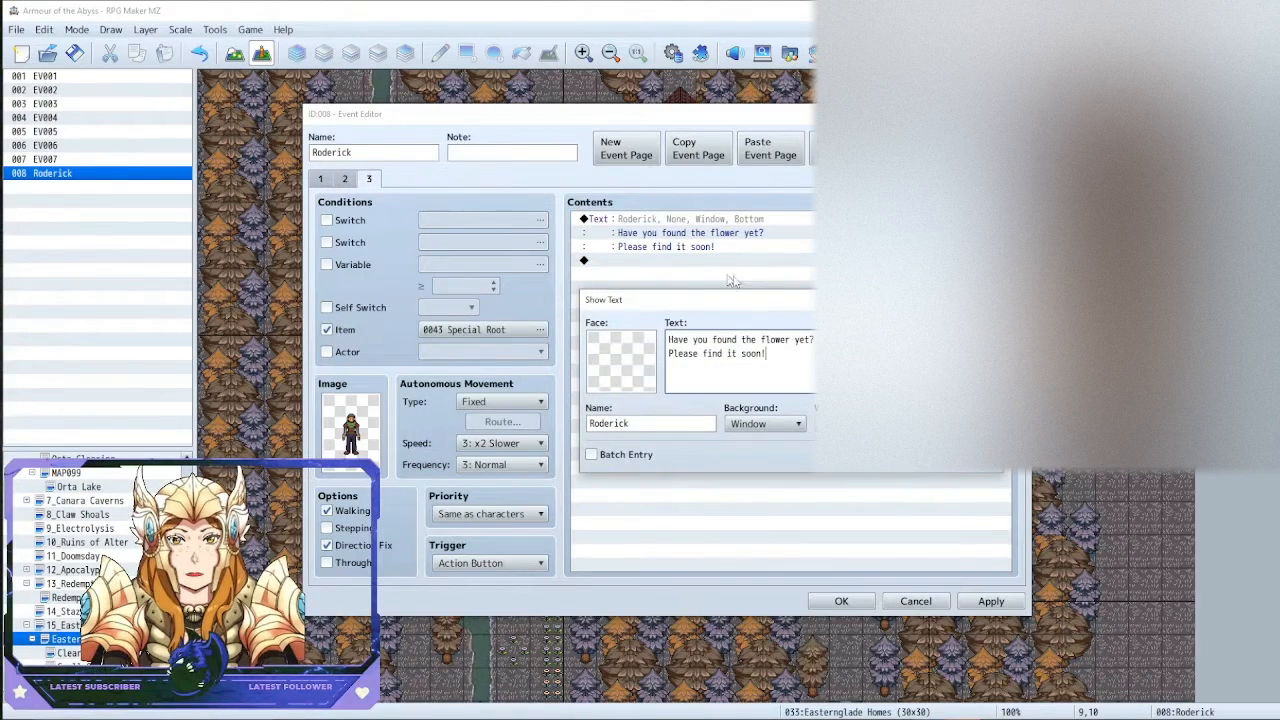
left_click_drag(811, 365, 670, 348)
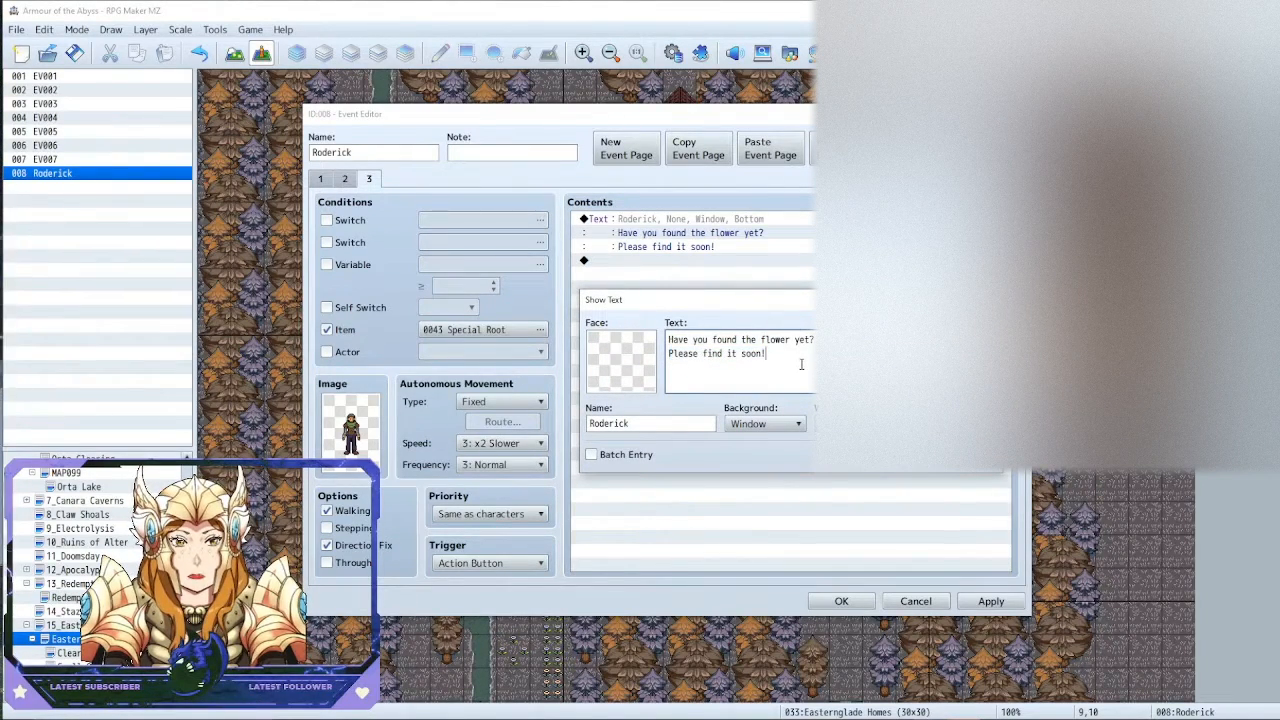
left_click_drag(800, 363, 545, 298)
type("Y")
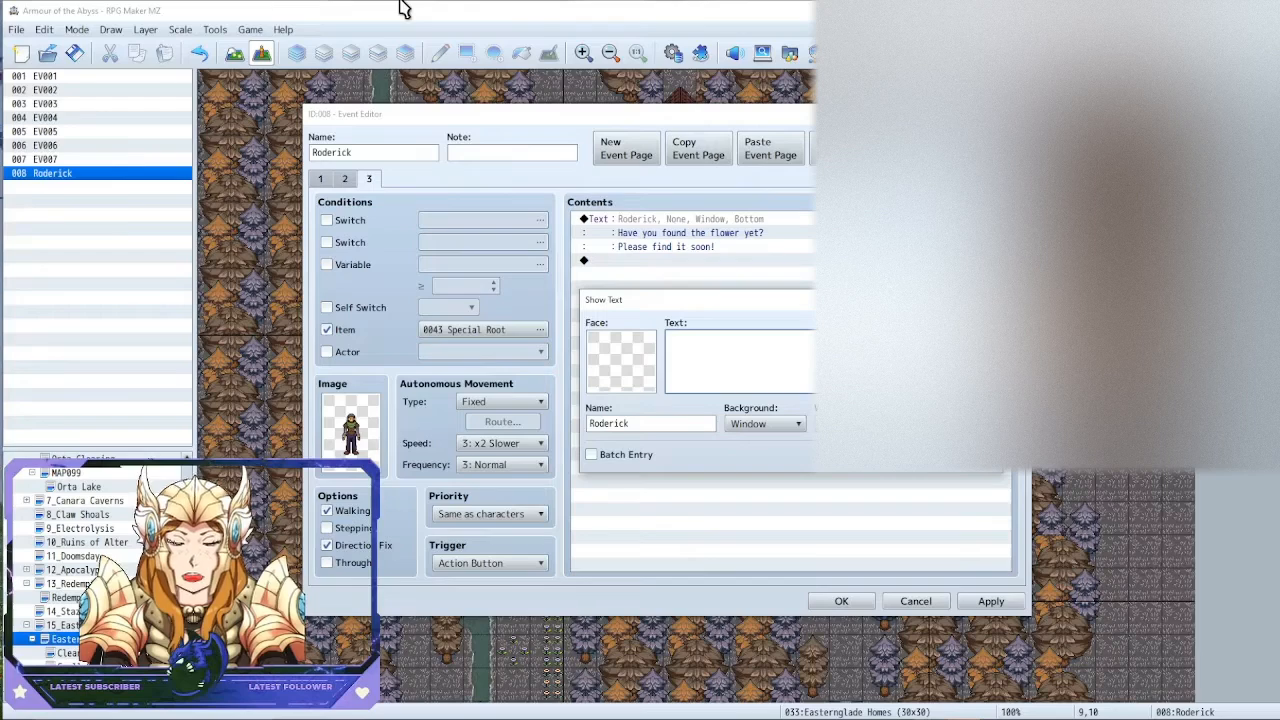
type("ou've o")
type("oun")
key("BackSpace")
key("BackSpace")
key("BackSpace")
key("BackSpace")
type("found")
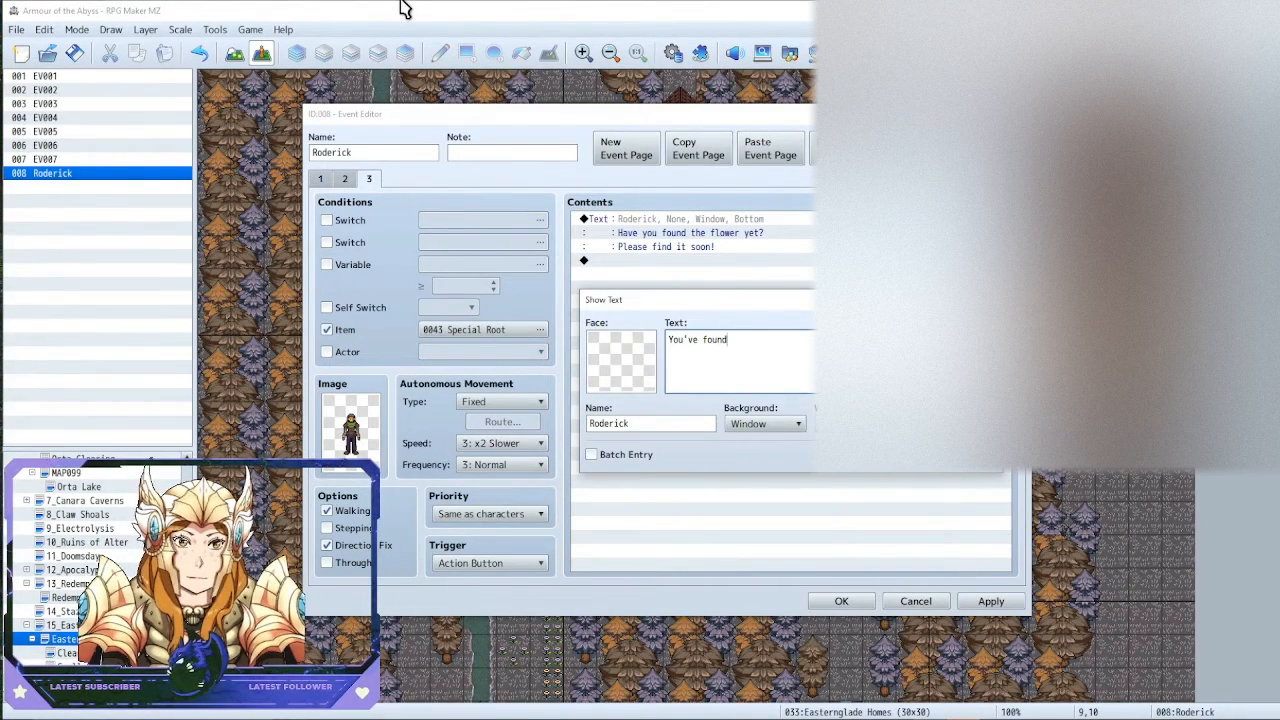
type(" the ")
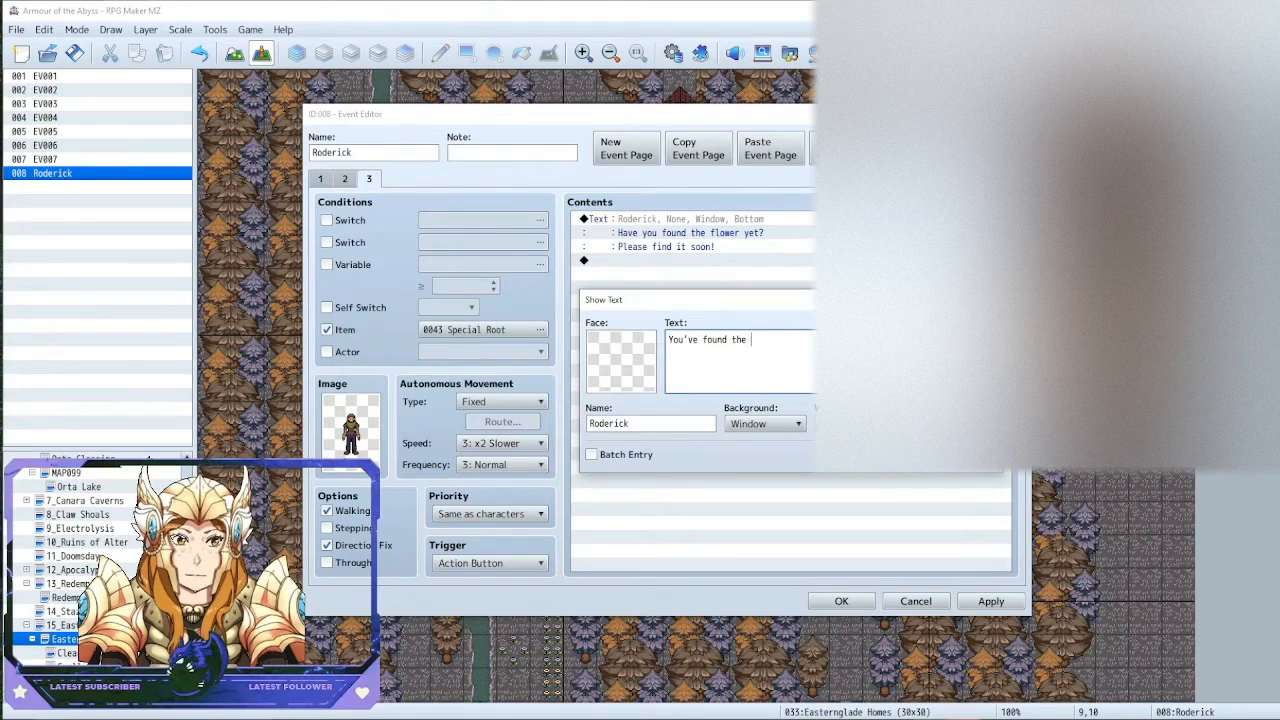
type("plant I was l")
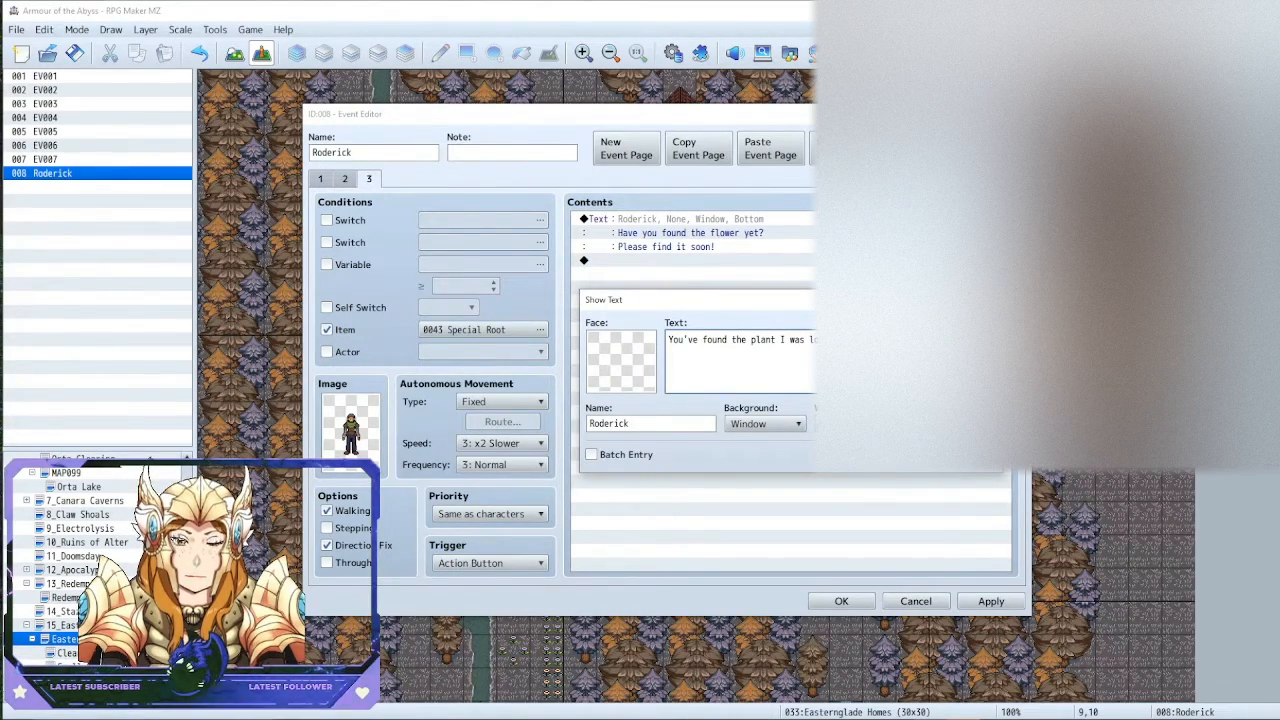
key("Return")
type("May I have it?")
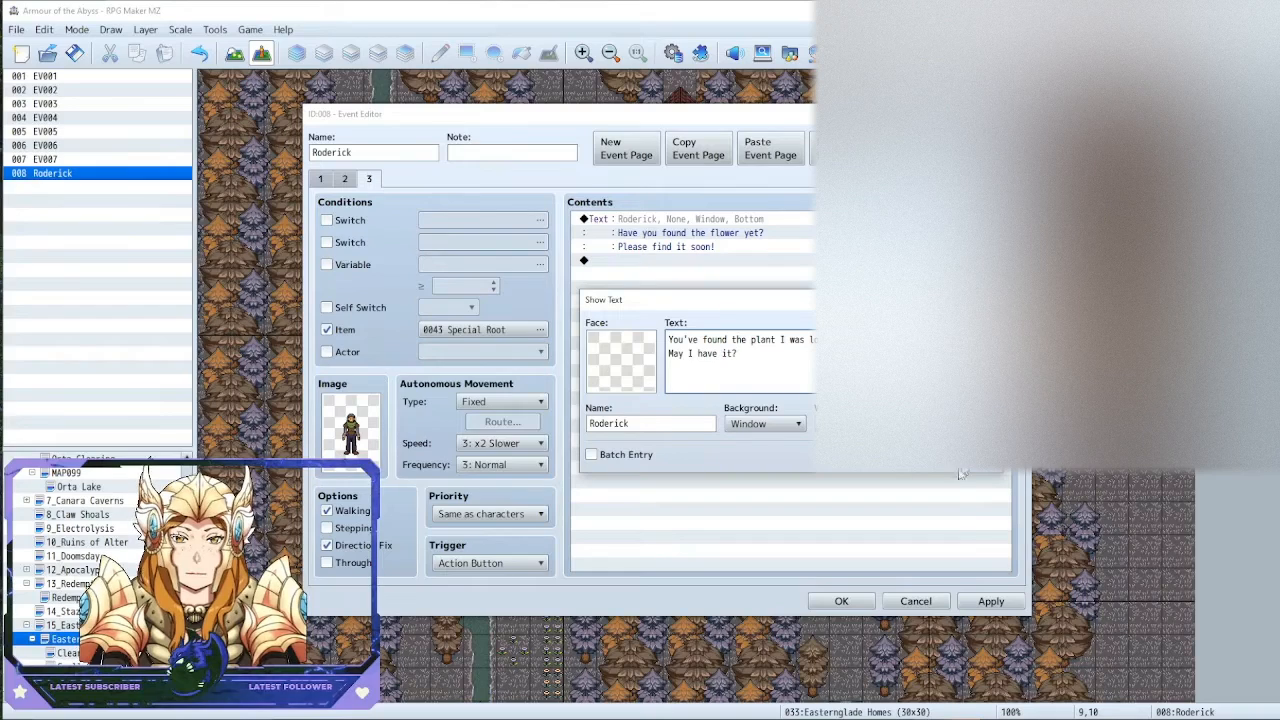
left_click(879, 456)
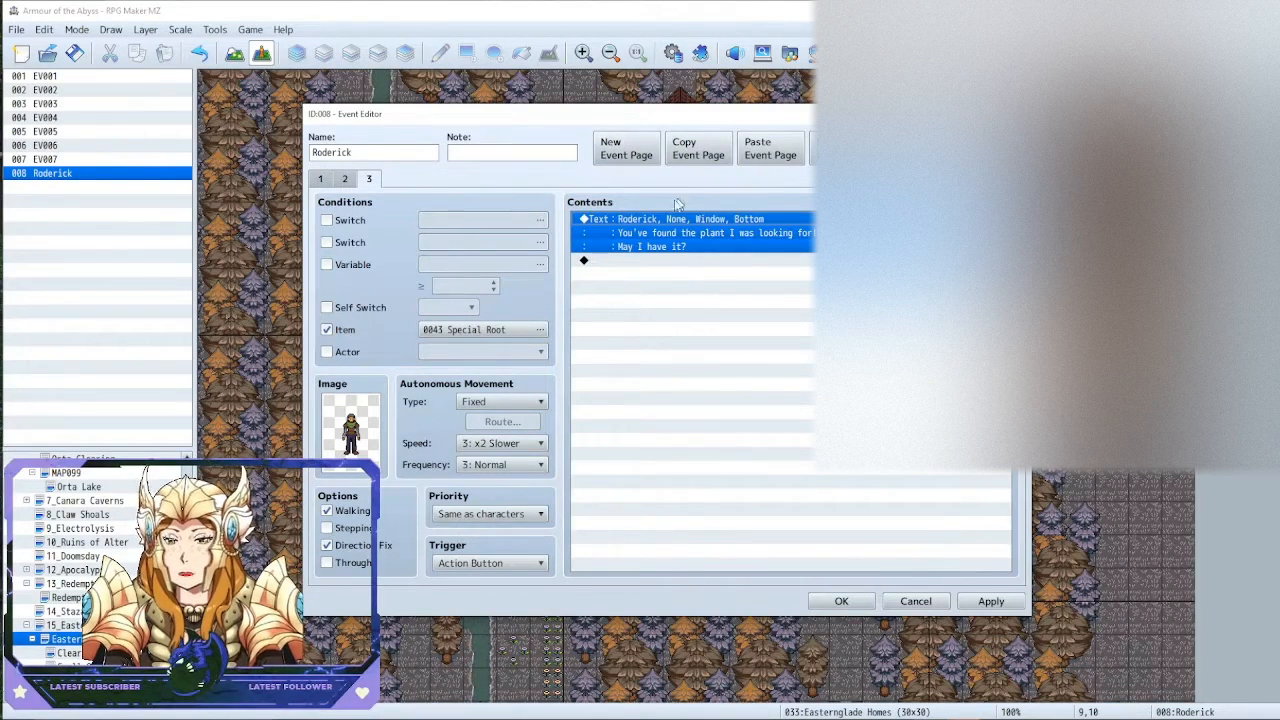
Add a Change Items command below the message on event page 3 that decreases 0043 Special Root by 1.
left_click(649, 338)
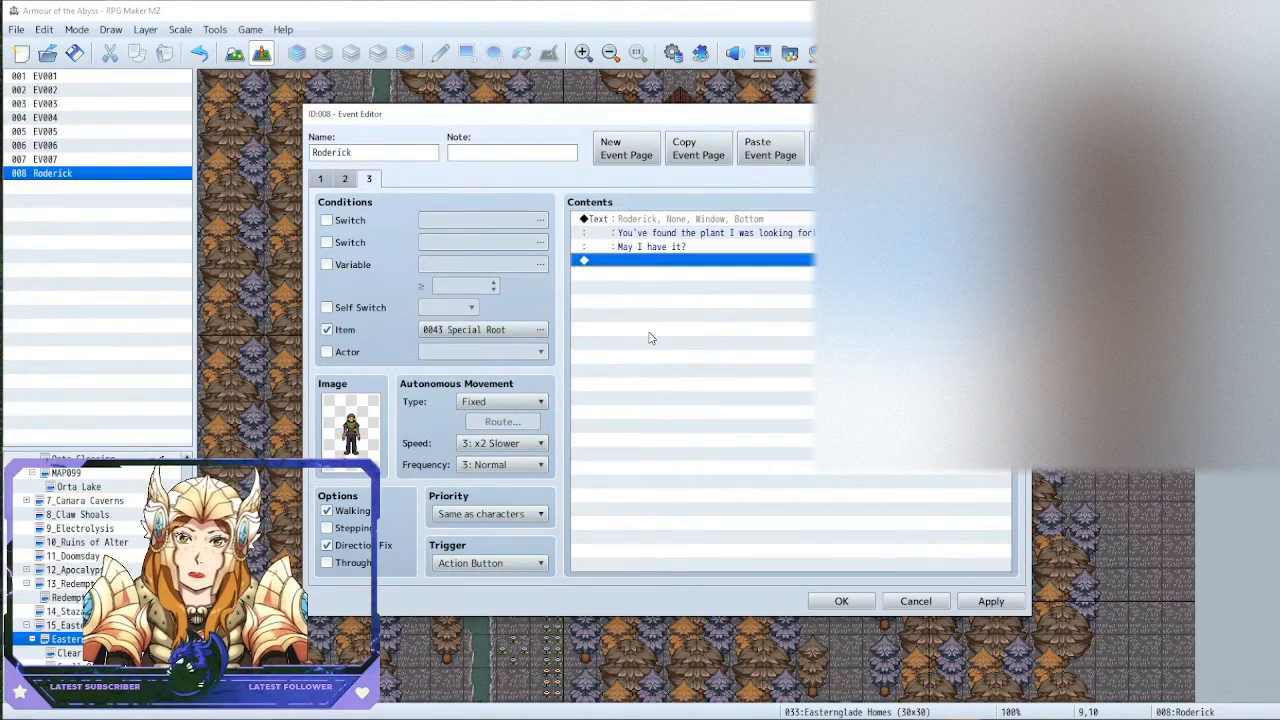
double_click(659, 337)
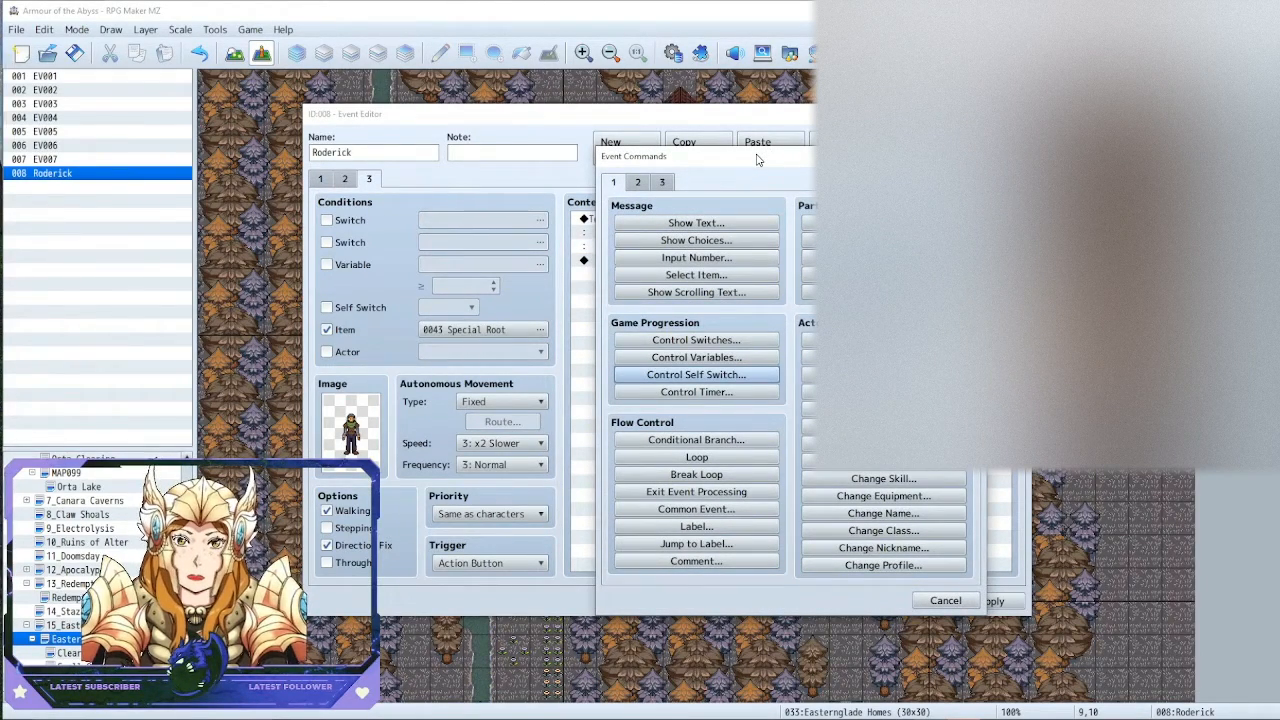
left_click_drag(757, 159, 842, 142)
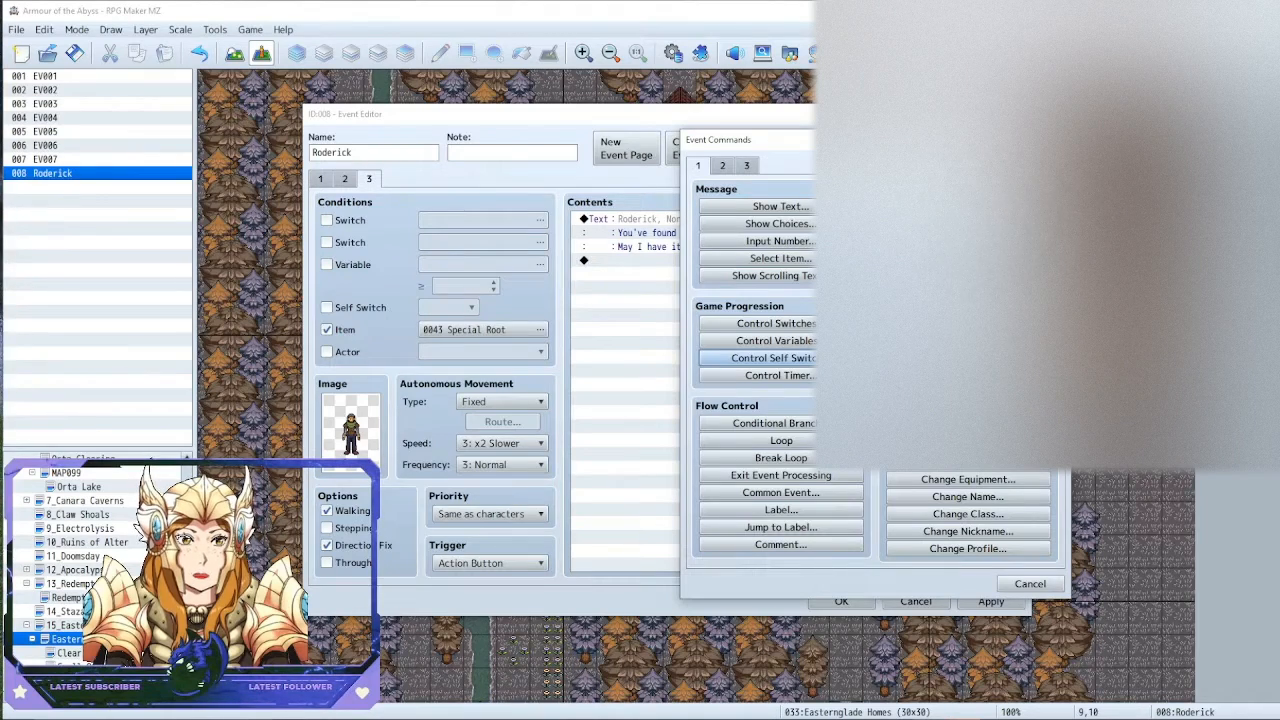
left_click(968, 224)
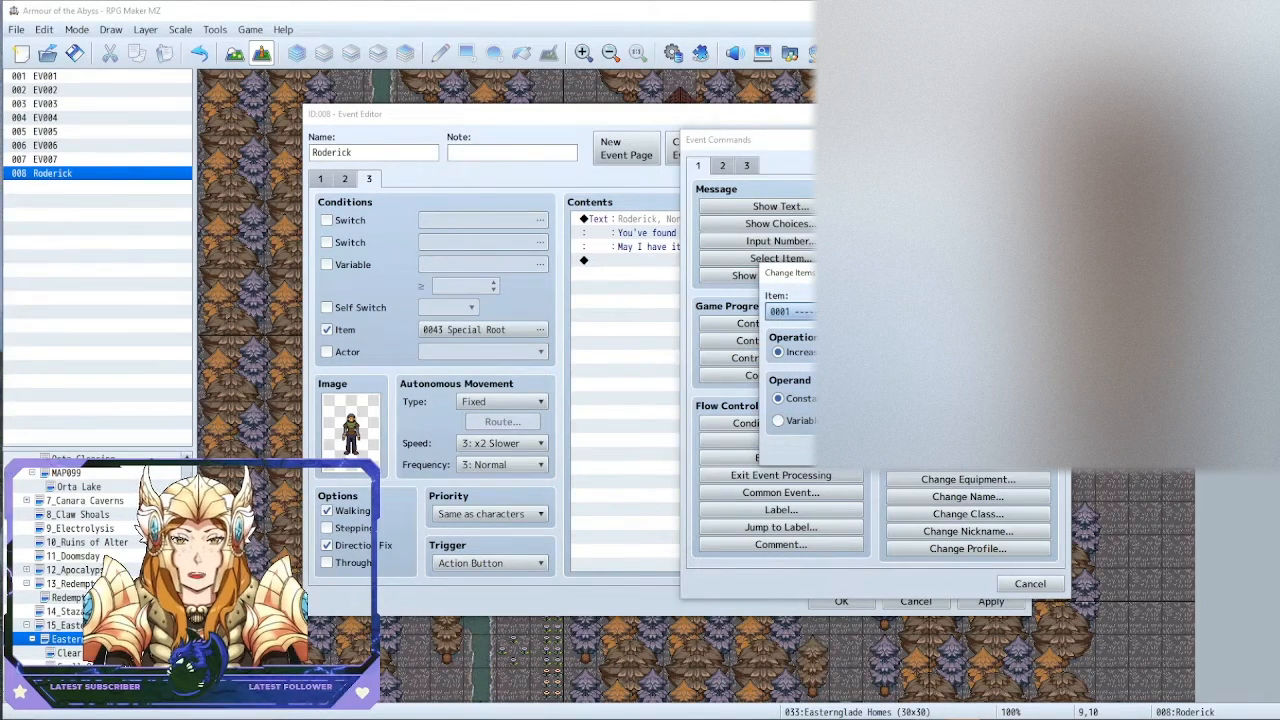
key("Escape")
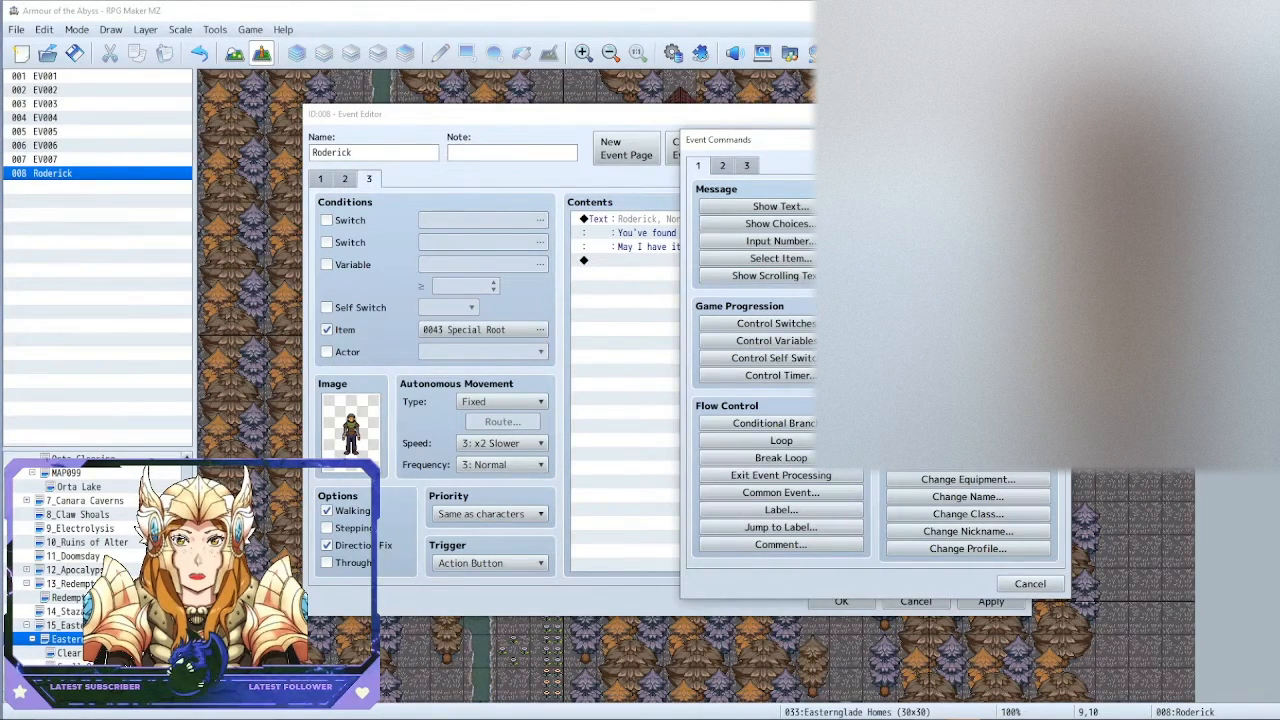
left_click(968, 224)
left_click(789, 311)
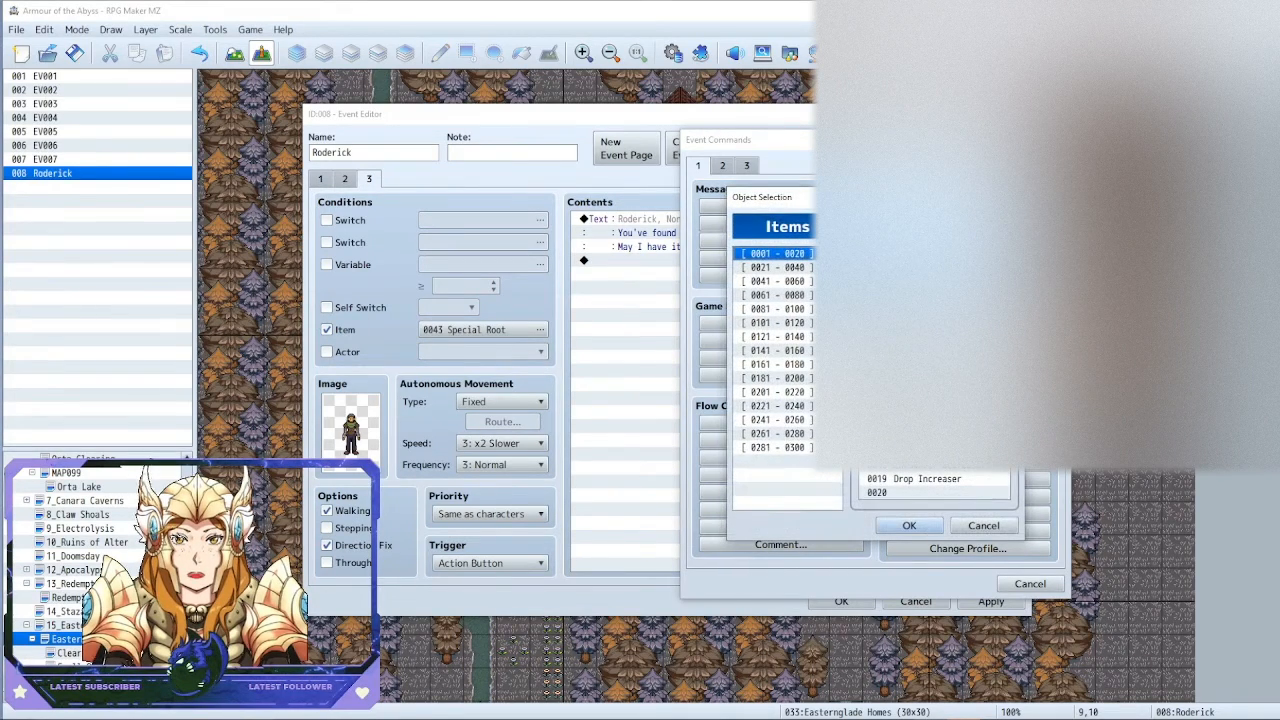
left_click(808, 282)
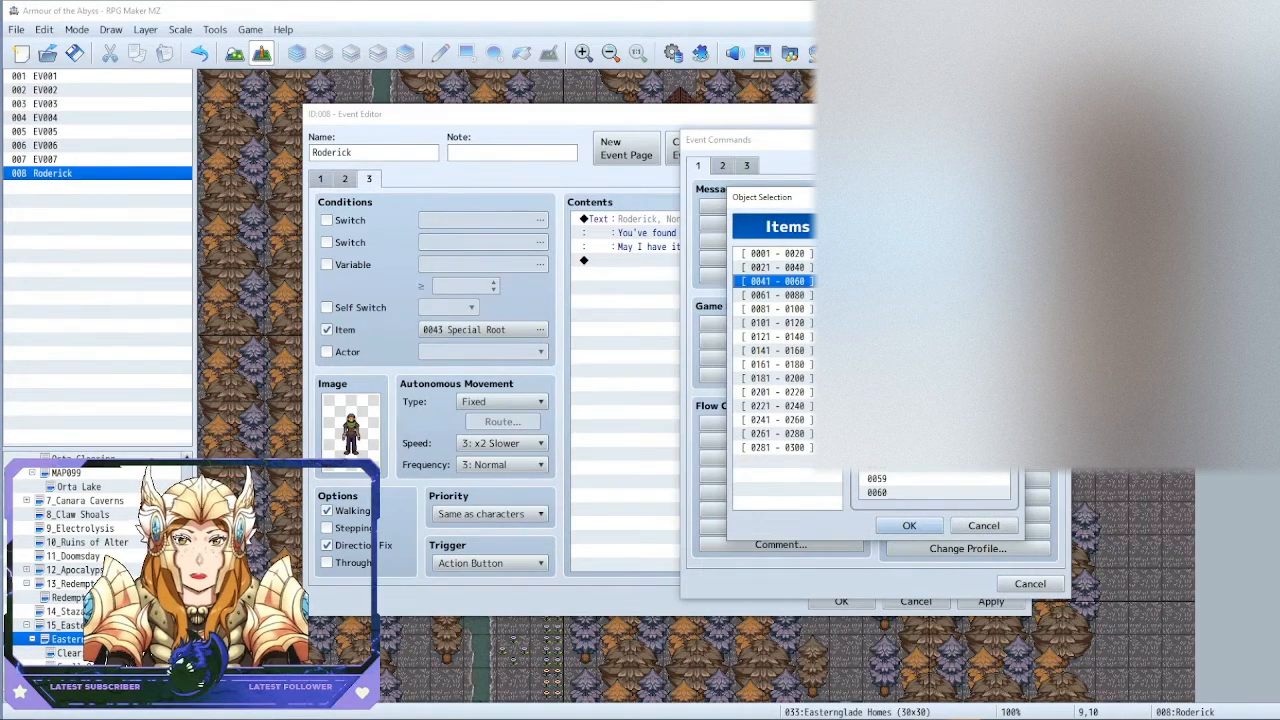
double_click(925, 257)
left_click(866, 352)
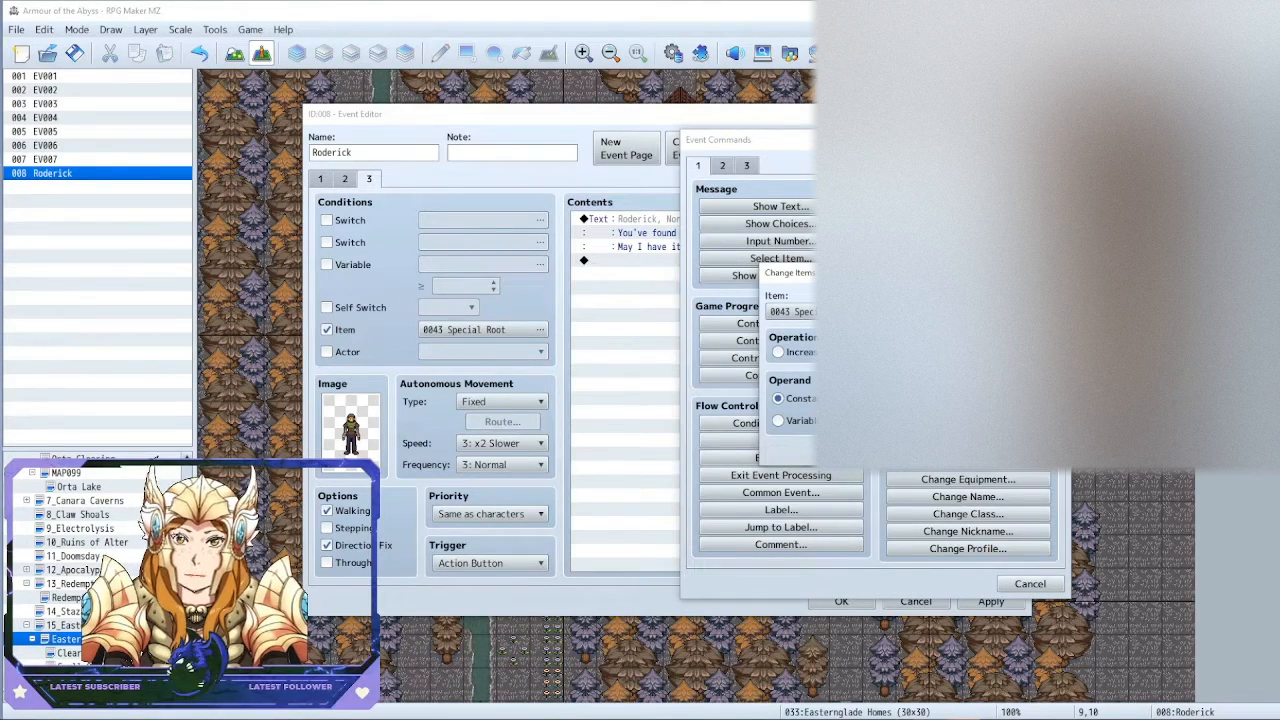
left_click(874, 450)
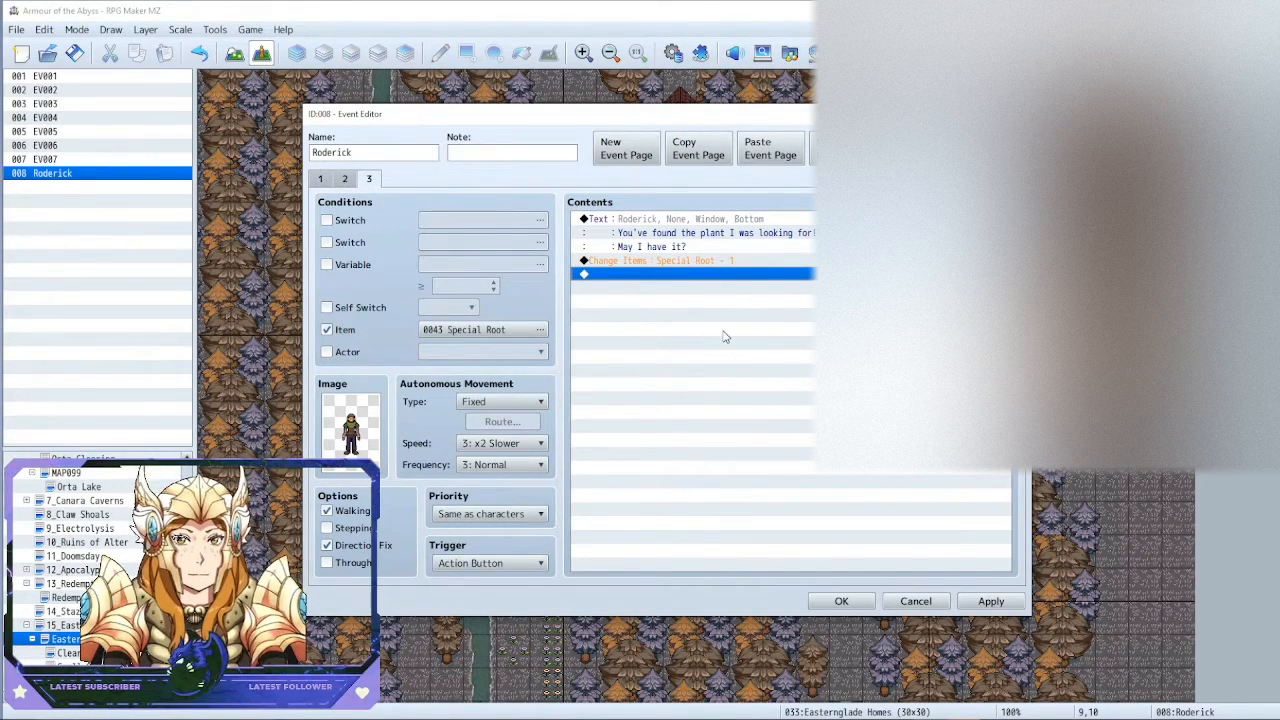
Copy the plant message on event page 3 and paste it below the Change Items command.
left_click(667, 233)
key("ctrl+c")
left_click(660, 274)
key("ctrl+v")
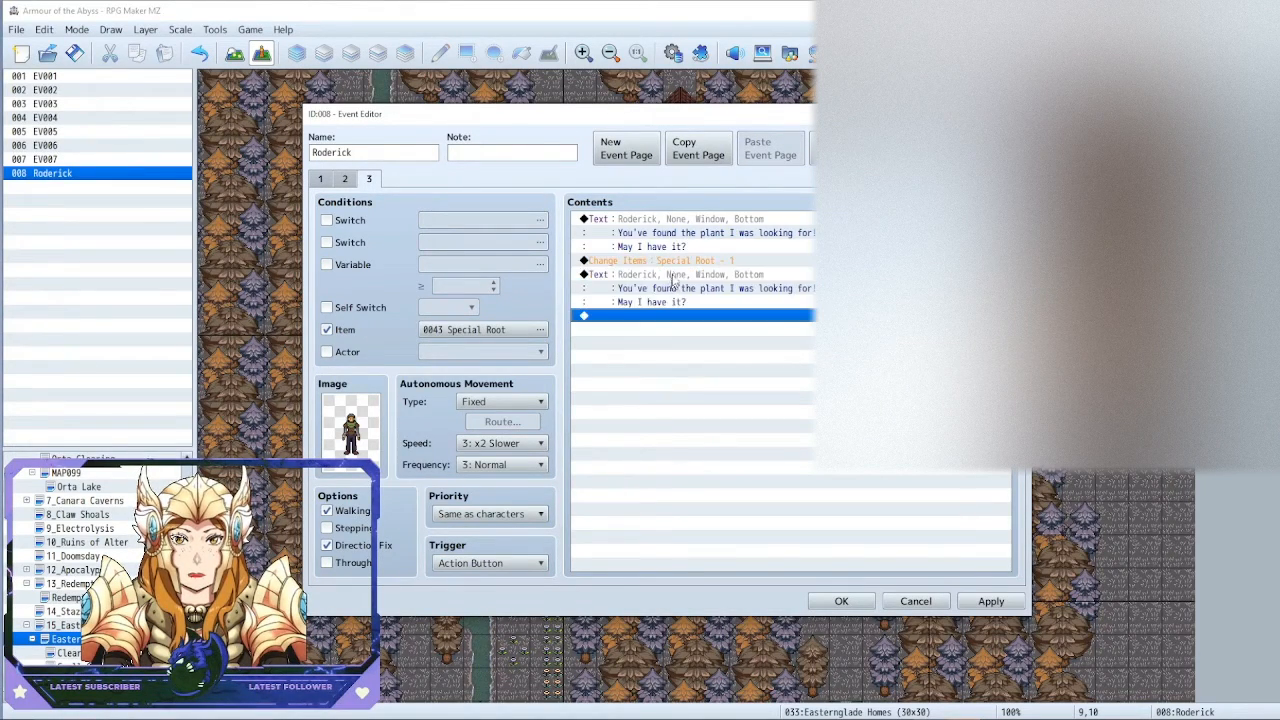
Replace the text of the pasted message with "Many thanks! I shall reward you with 100 gold." on one line.
right_click(677, 274)
left_click(703, 296)
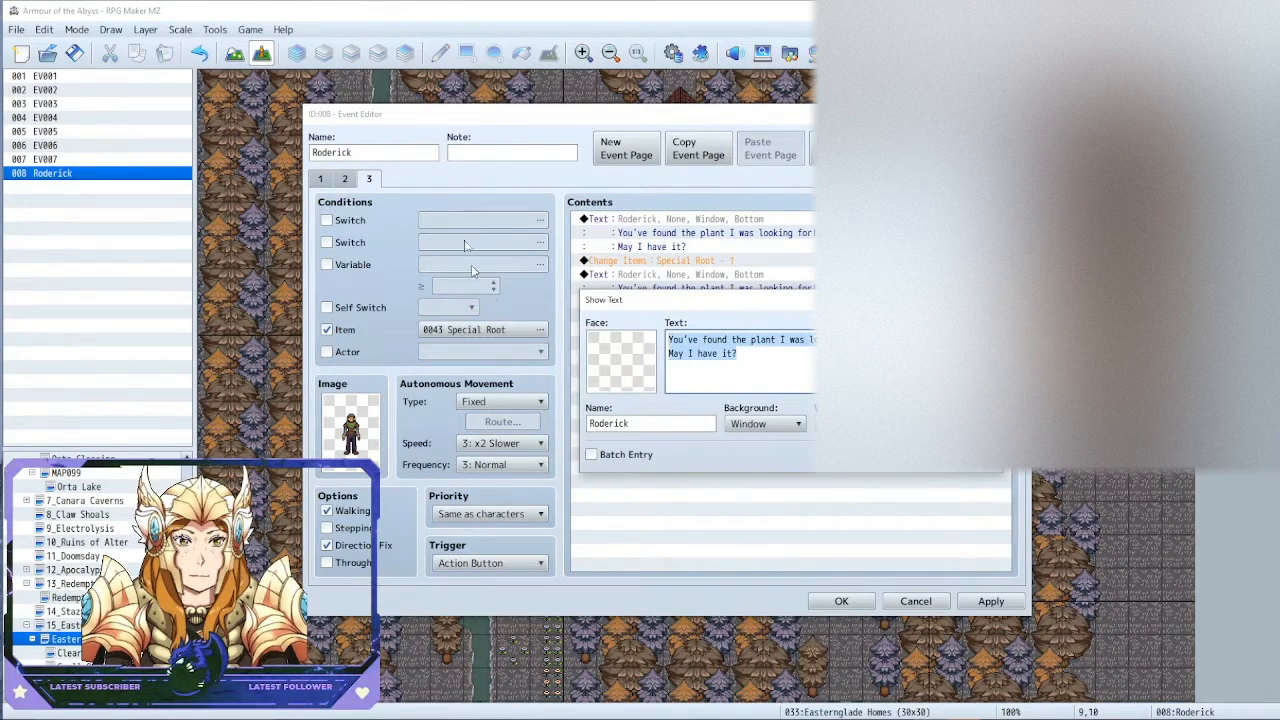
type("Many t")
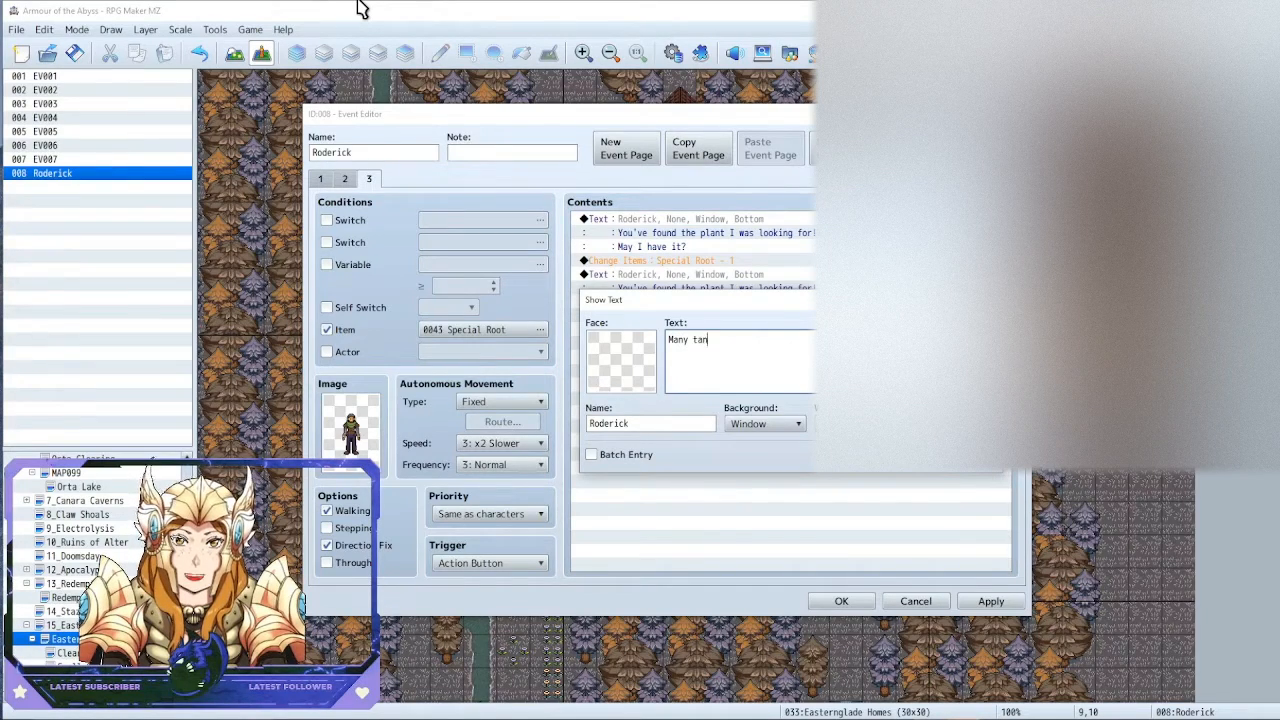
type("hanks! I")
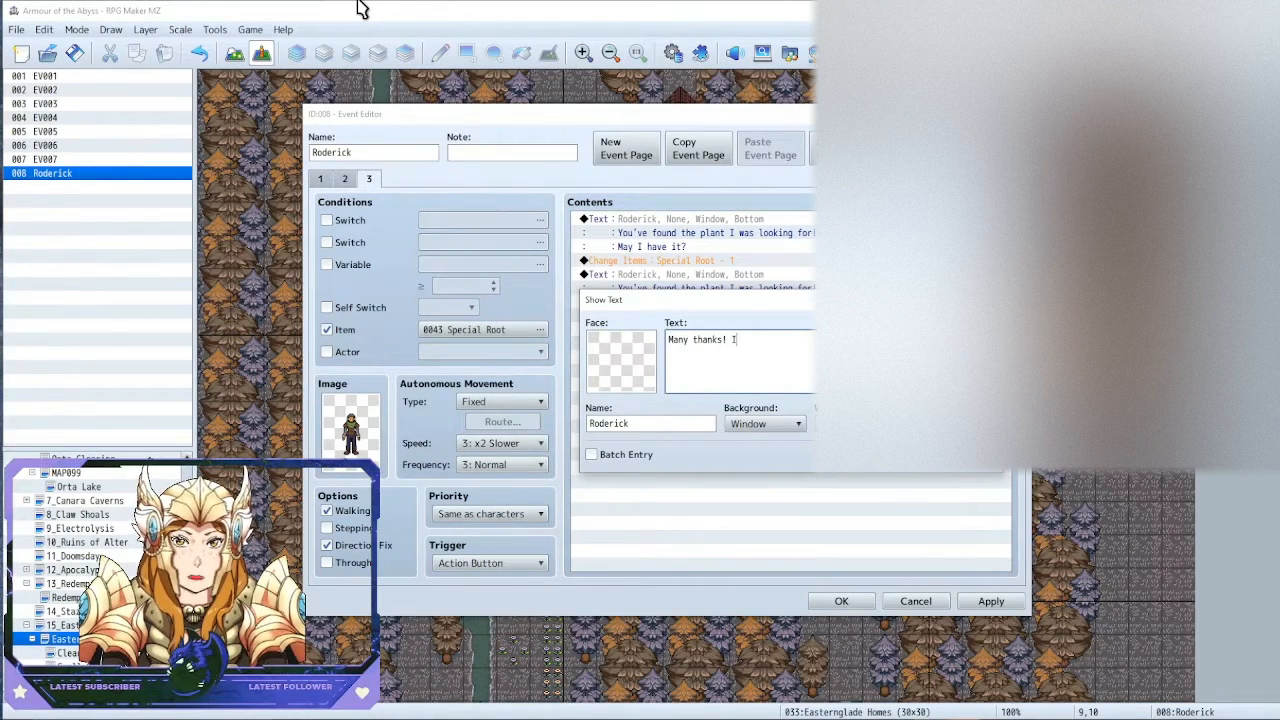
type(" shall rew")
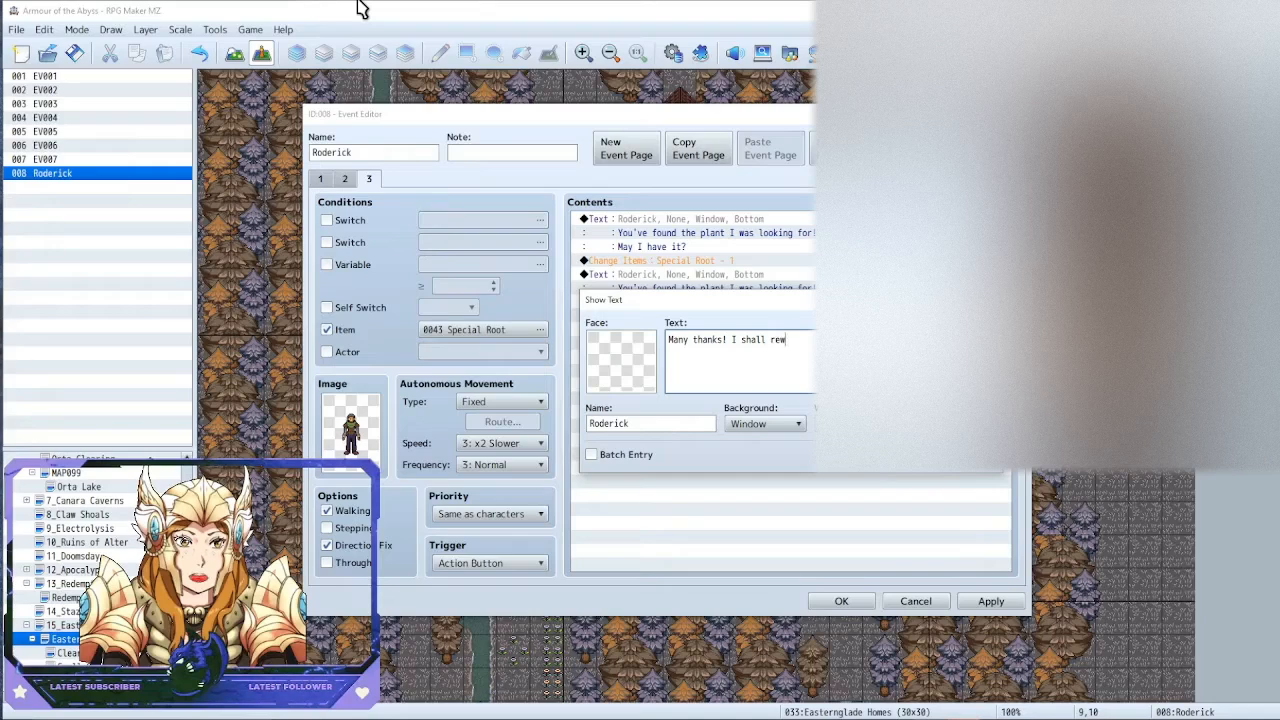
type("ard yo")
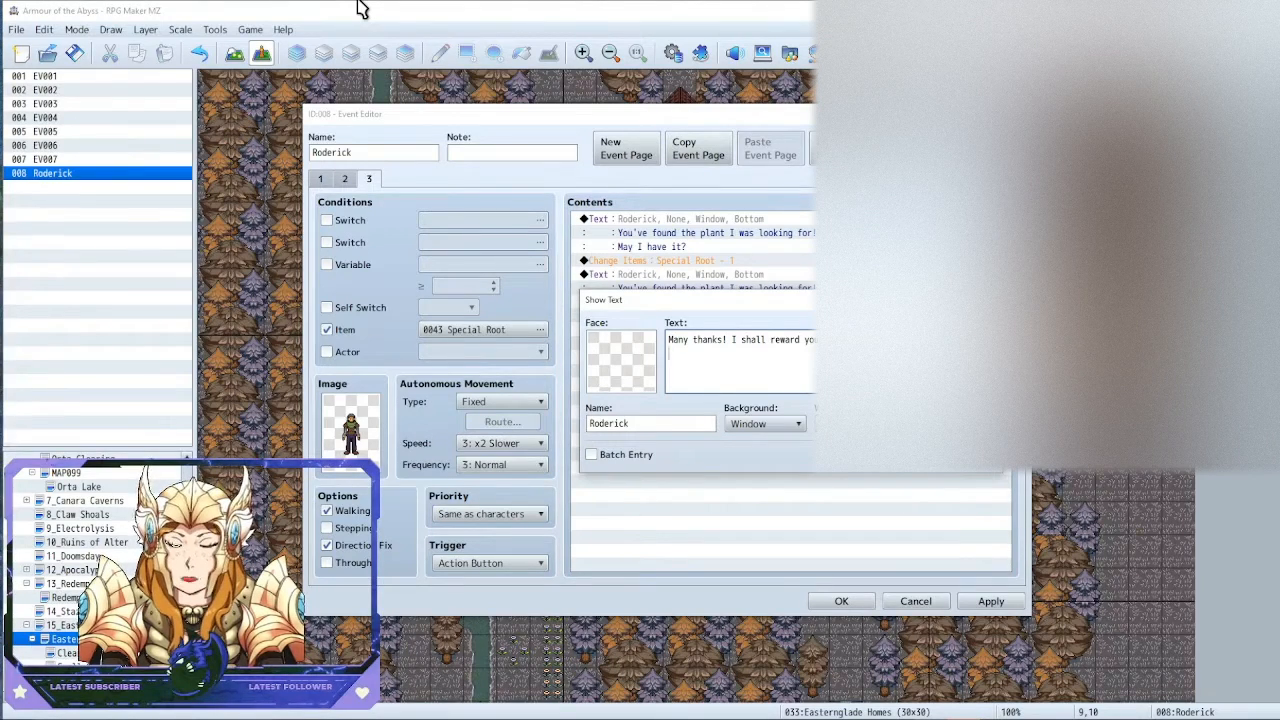
key("Return")
type("100 gold.")
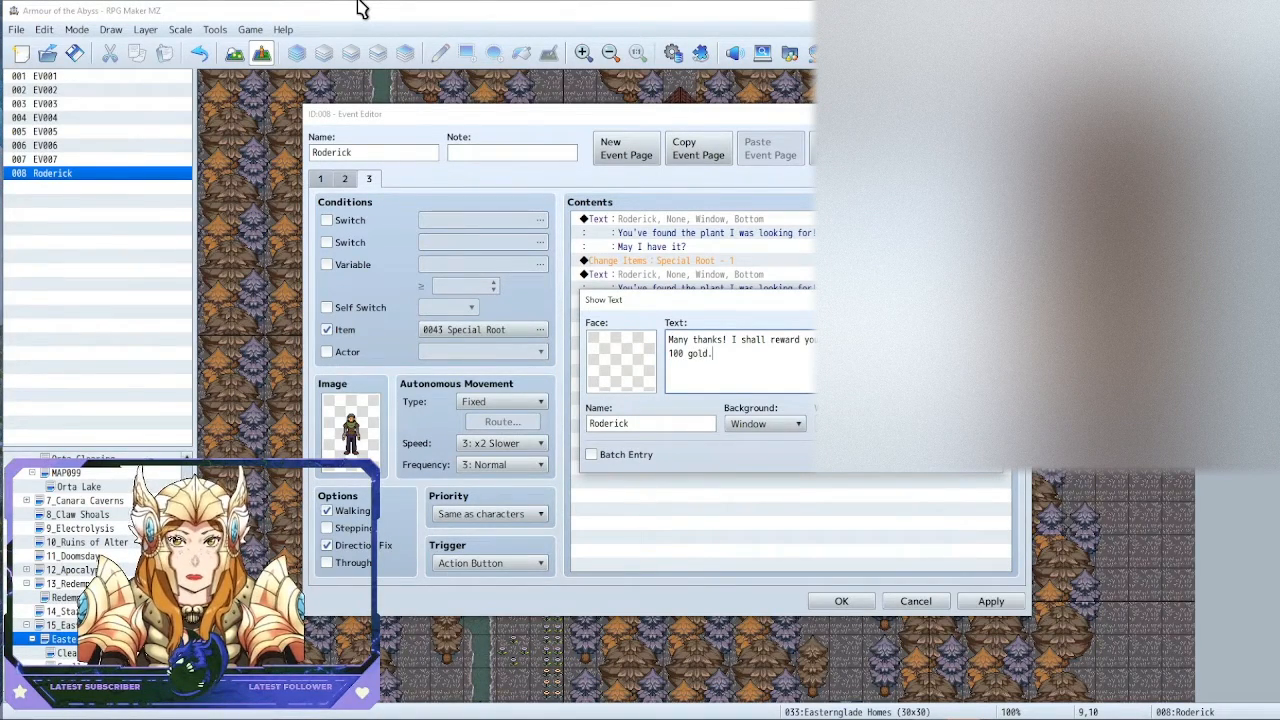
left_click(669, 353)
key("BackSpace")
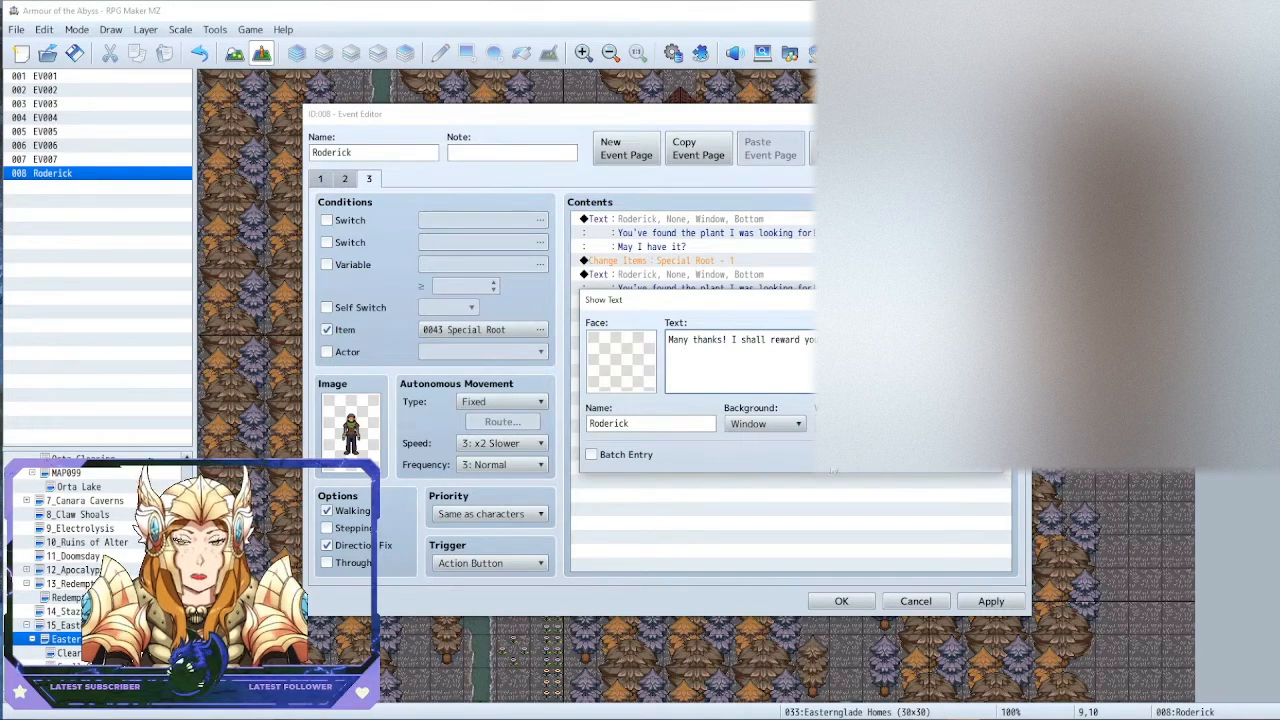
left_click(886, 455)
Add a Change Gold command below the reward message on event page 3 that increases gold by a constant 100.
left_click(732, 309)
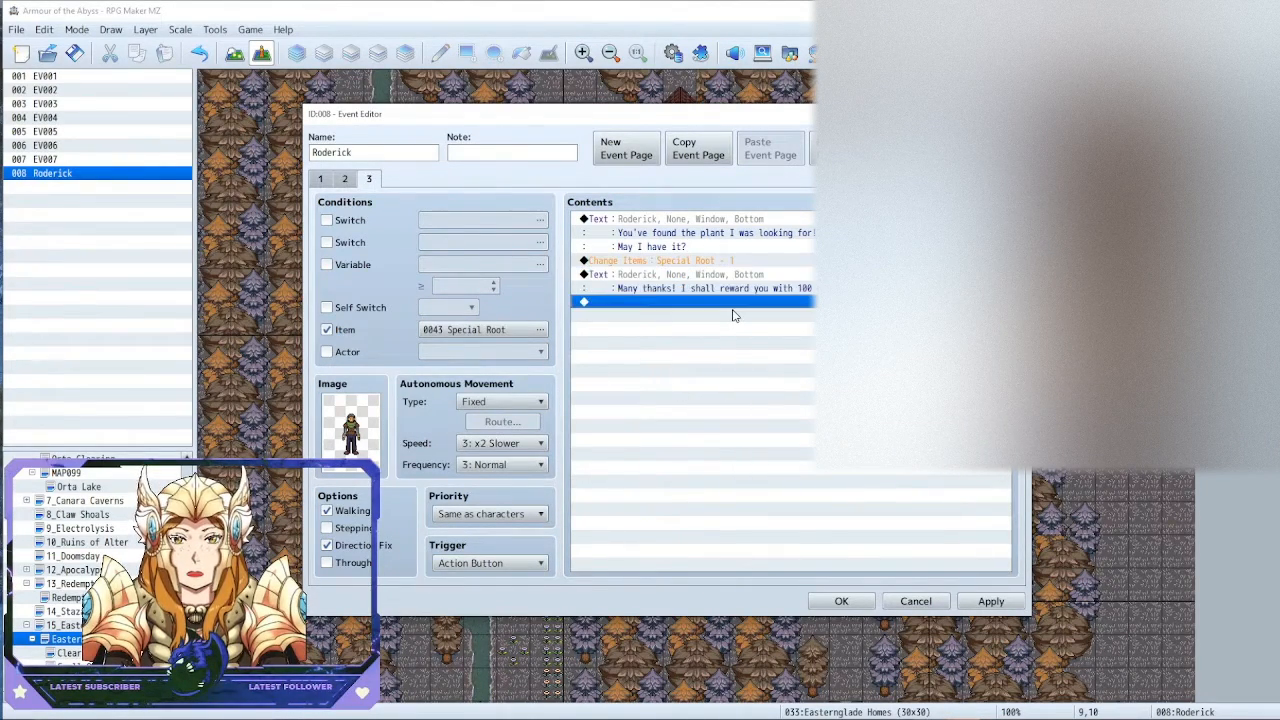
double_click(732, 309)
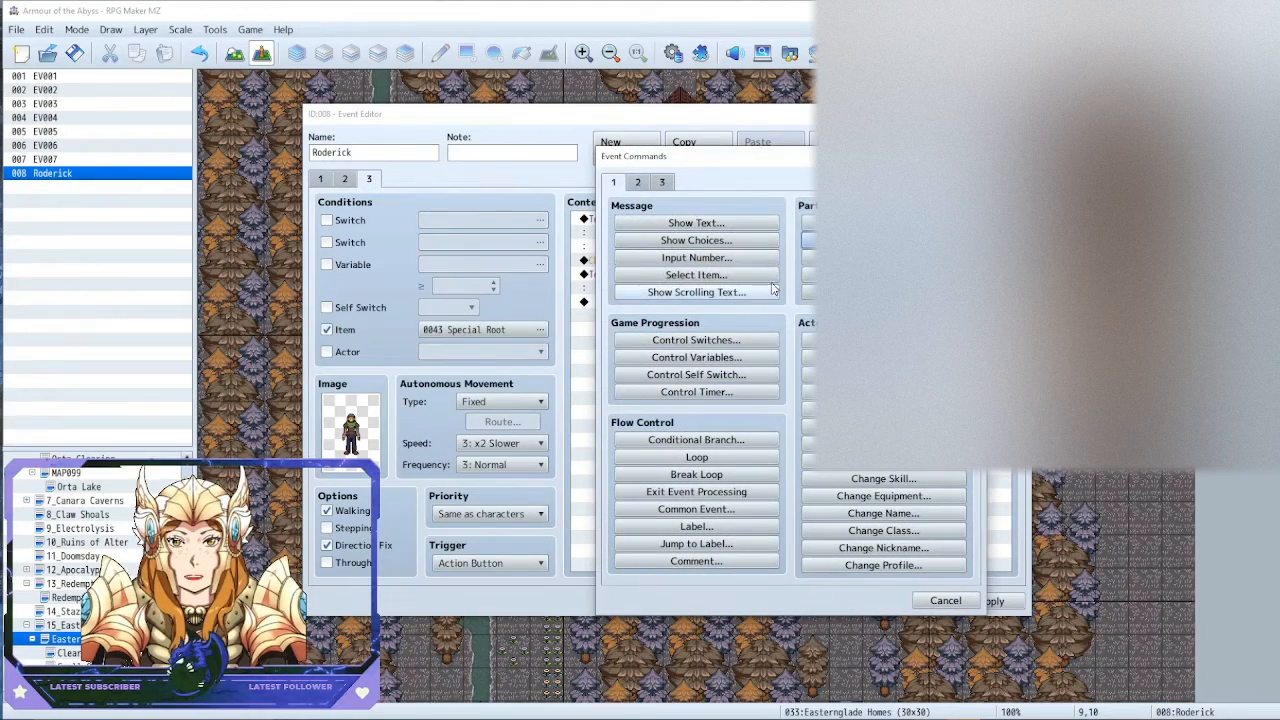
key("Escape")
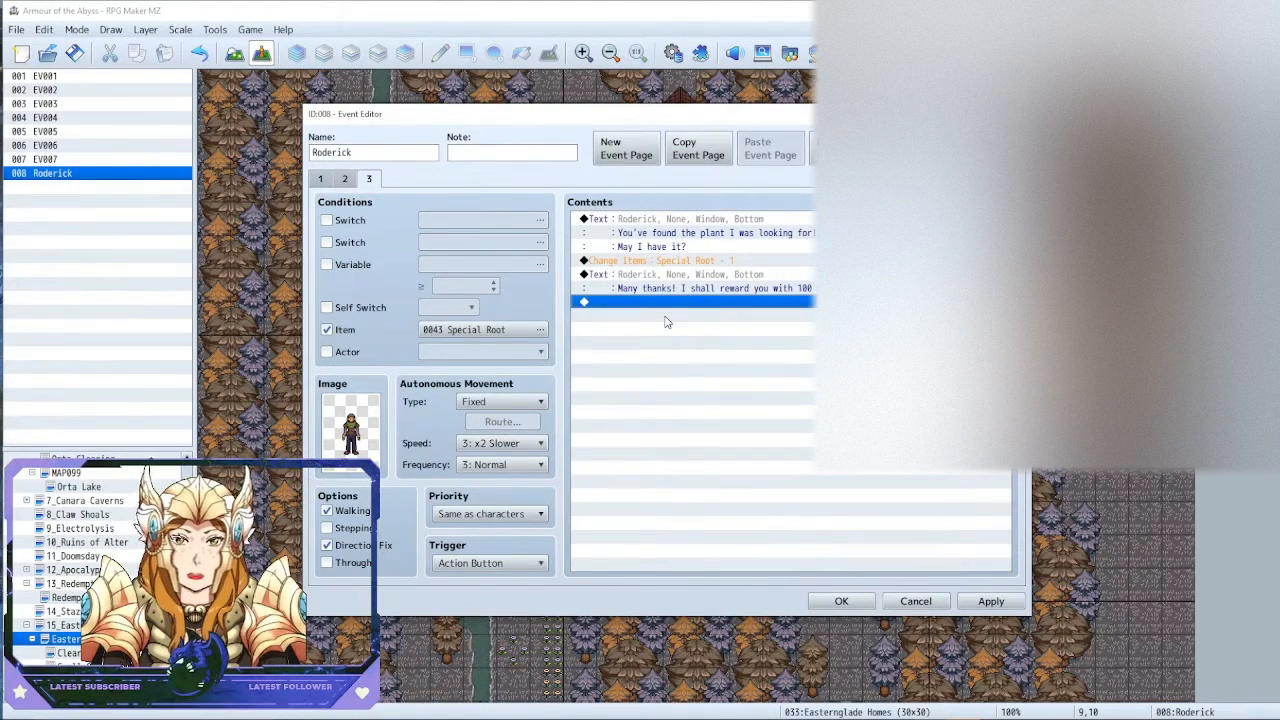
double_click(618, 315)
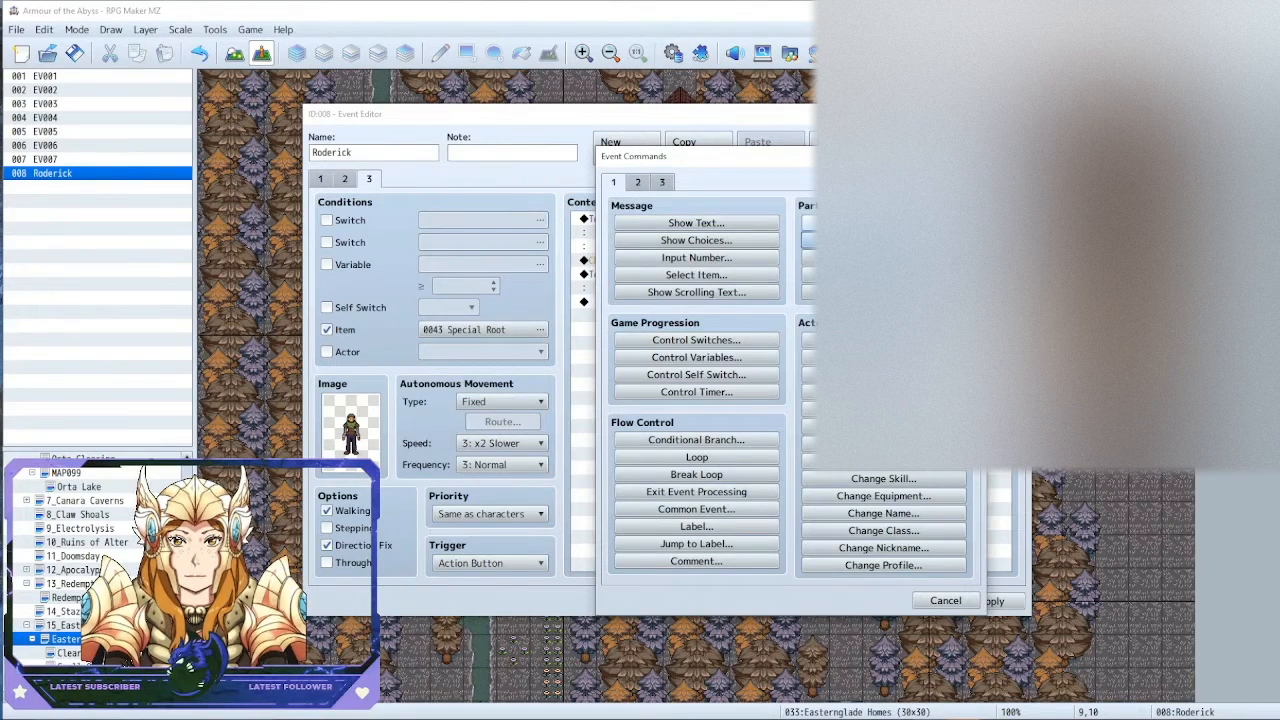
left_click(810, 223)
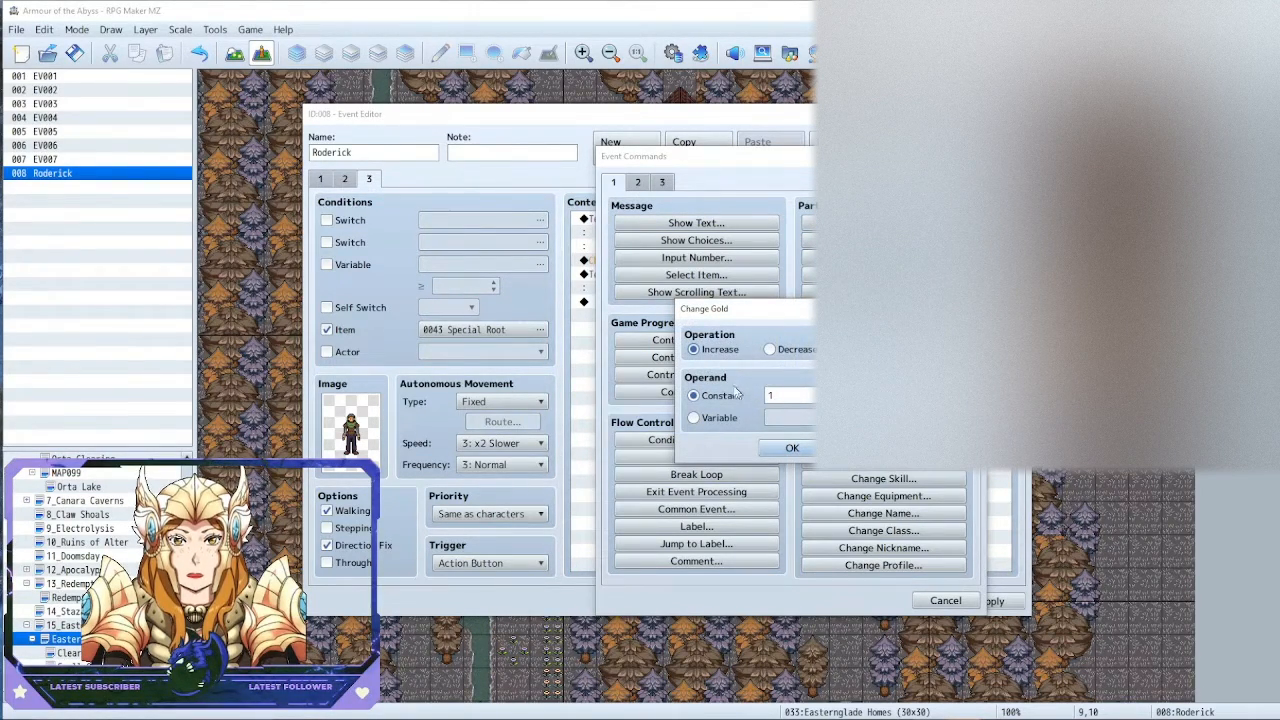
type("100")
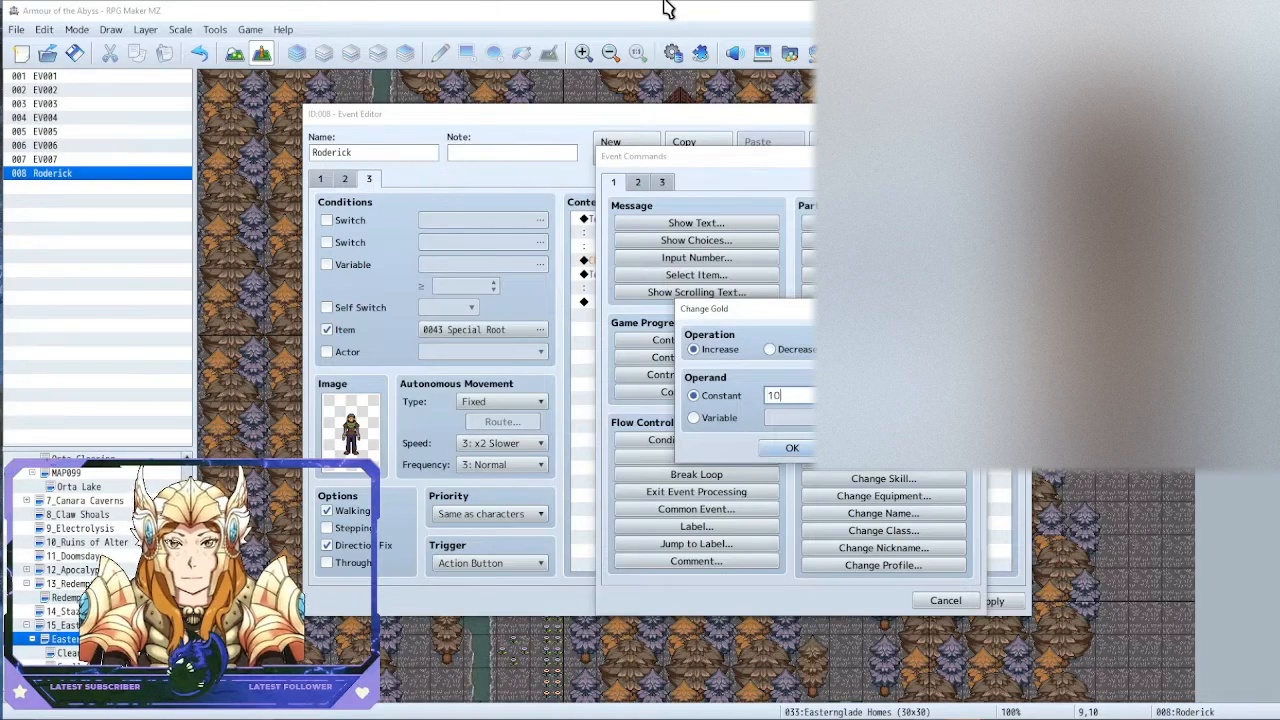
left_click(790, 448)
Copy the "Many thanks!" message on event page 3 and paste it below the Change Gold command.
left_click(659, 287)
key("ctrl+c")
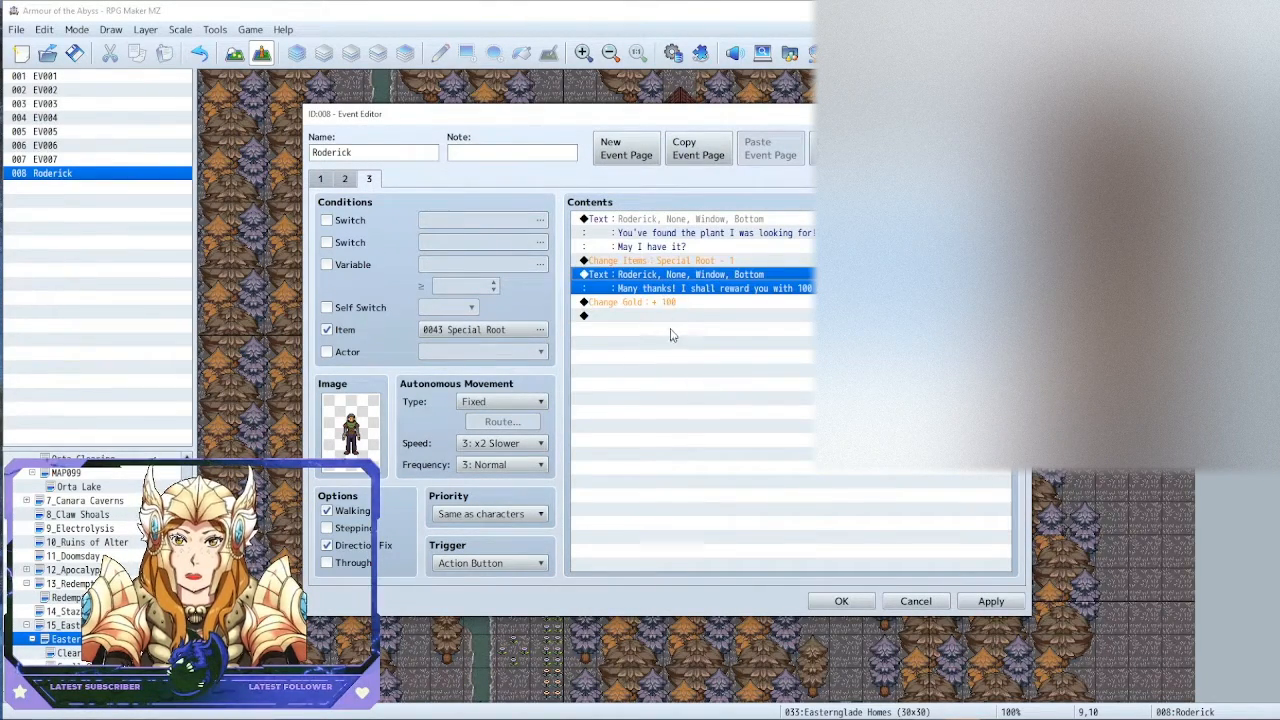
left_click(671, 319)
key("ctrl+v")
right_click(682, 318)
left_click(712, 340)
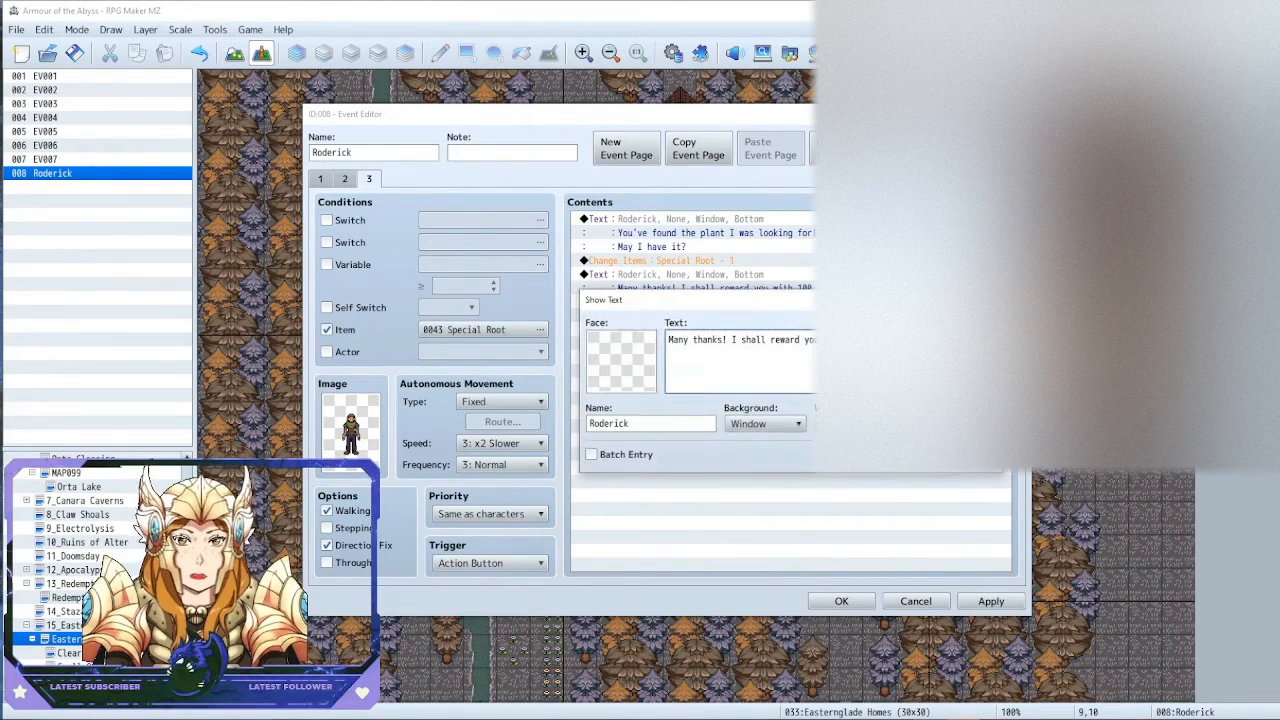
Replace the text of the pasted message with "You have gained 100 gold!".
key("BackSpace")
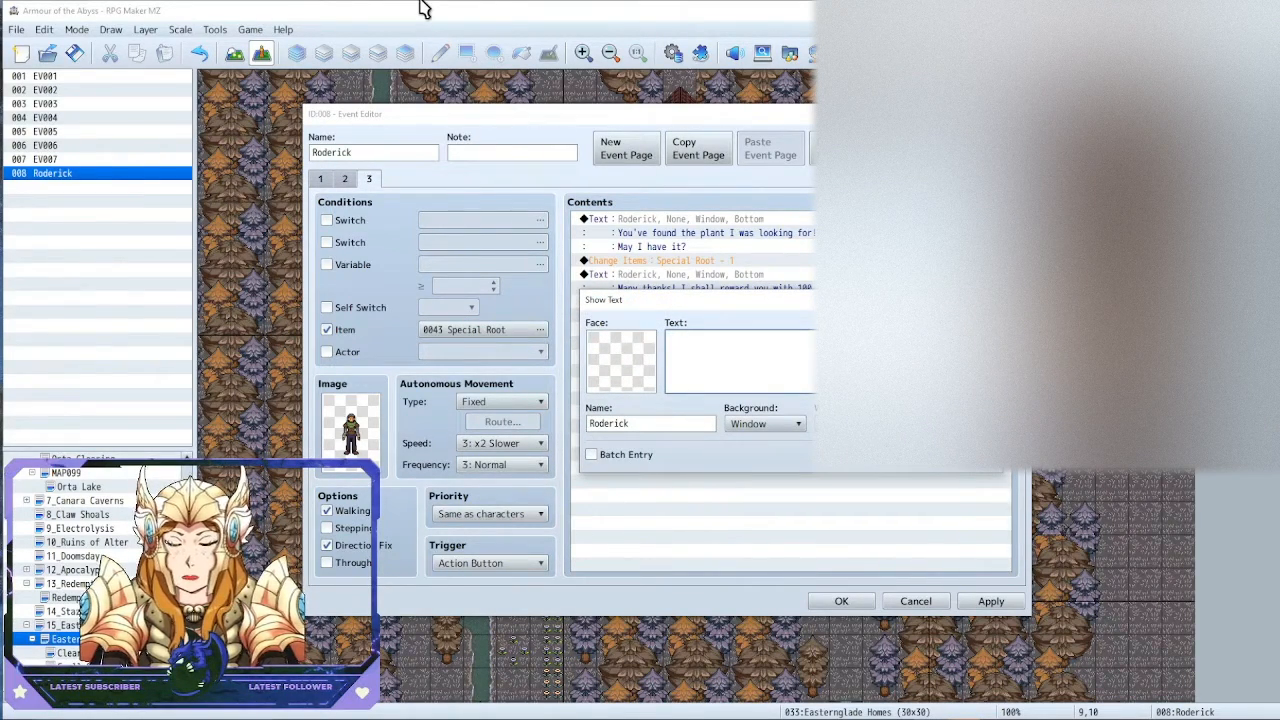
type("You have fa")
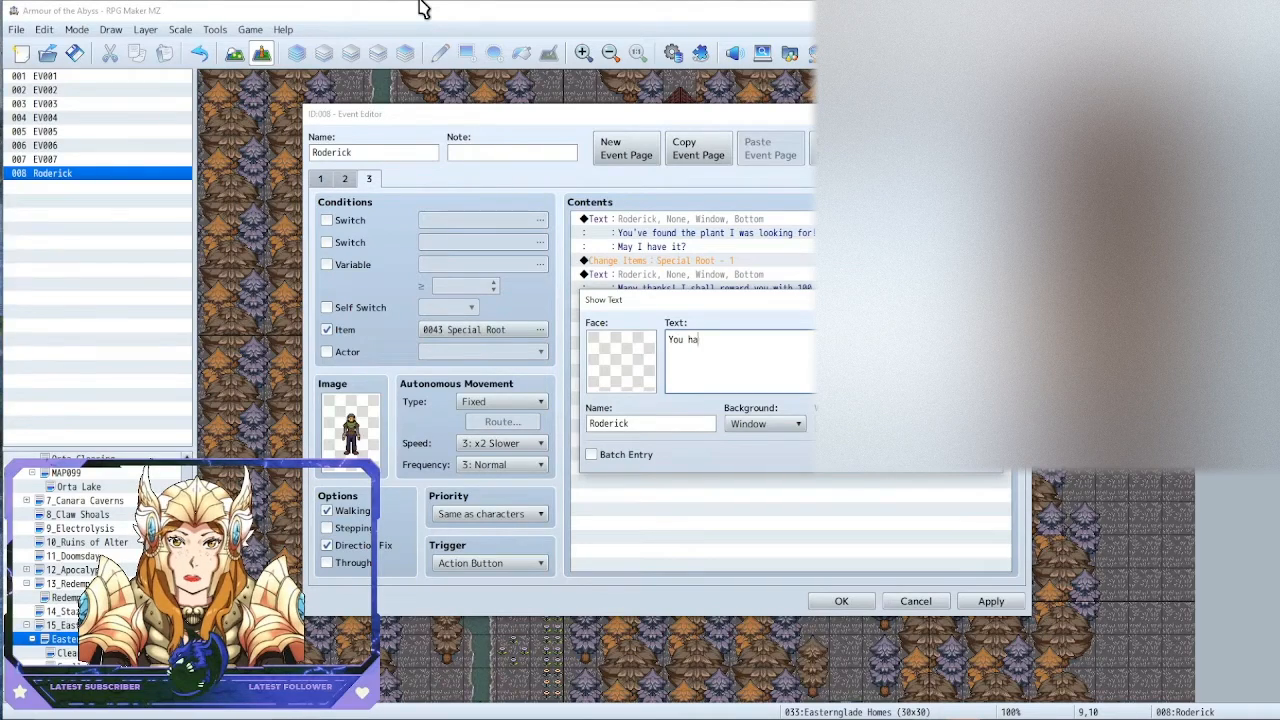
key("BackSpace")
key("BackSpace")
type("g")
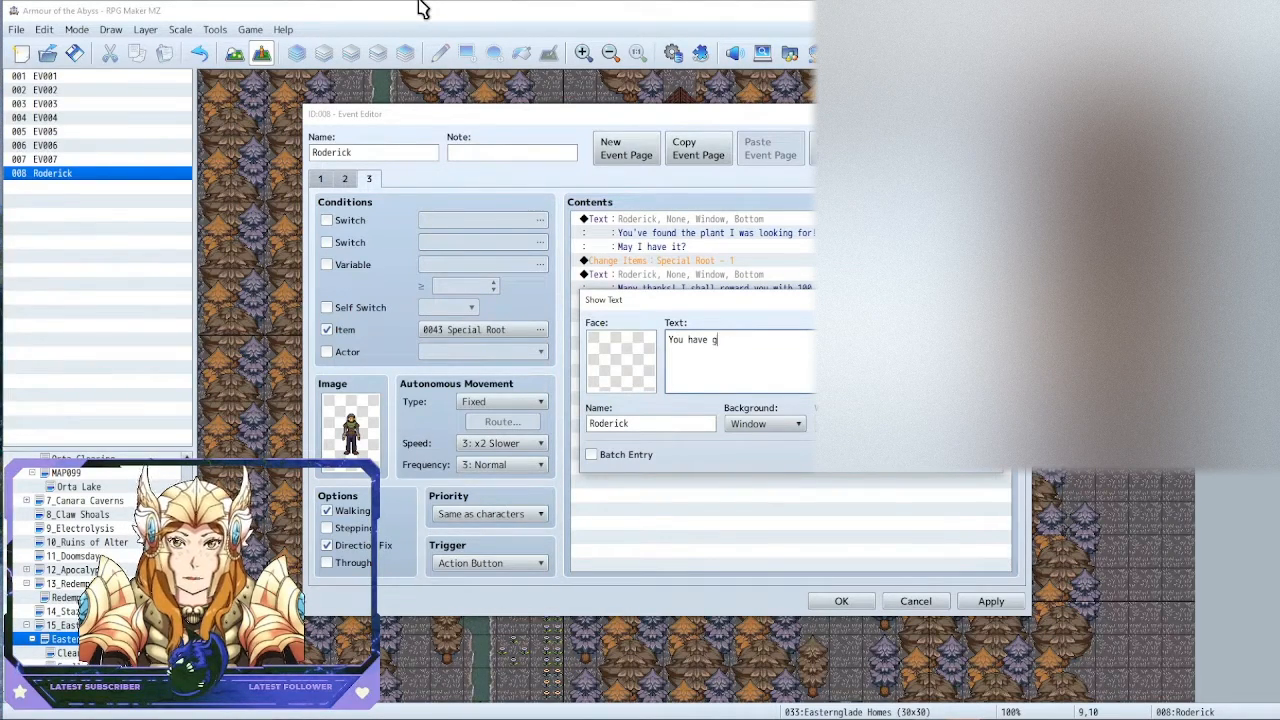
type("ained 100 gold!")
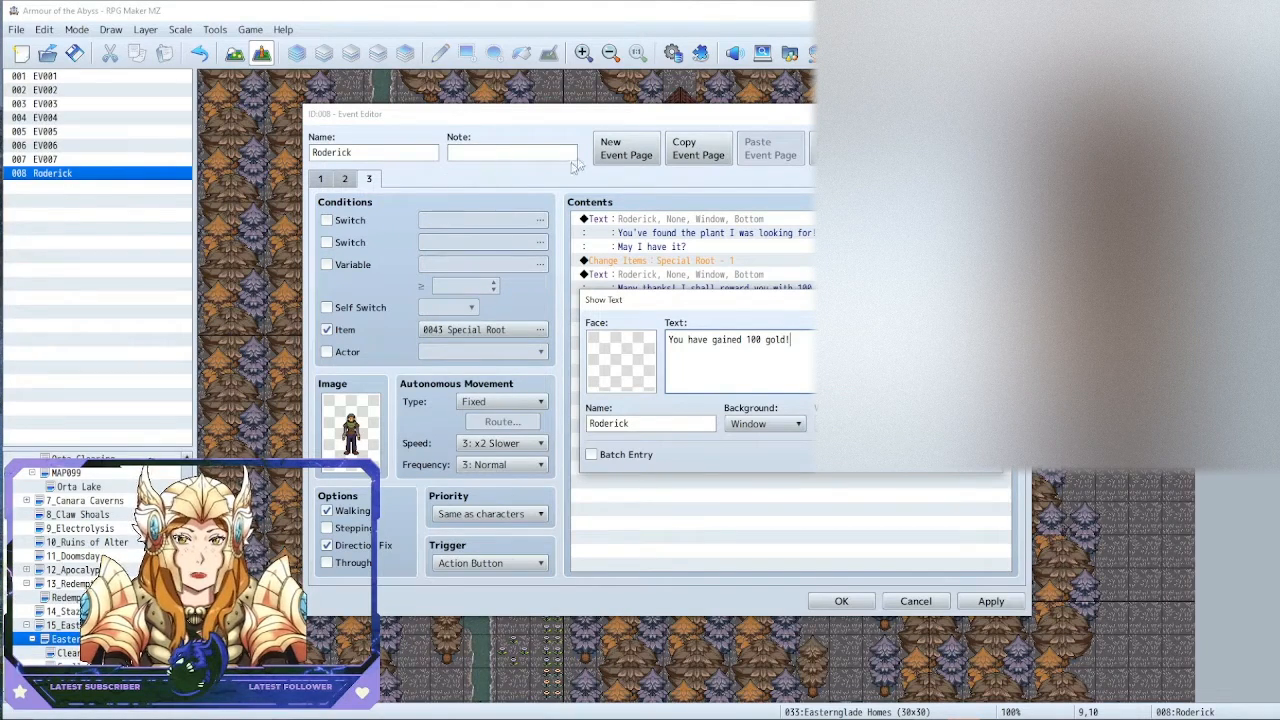
Clear the speaker name of the gold message and set its background to Dim and its window position to Middle.
left_click_drag(635, 425, 212, 92)
key("BackSpace")
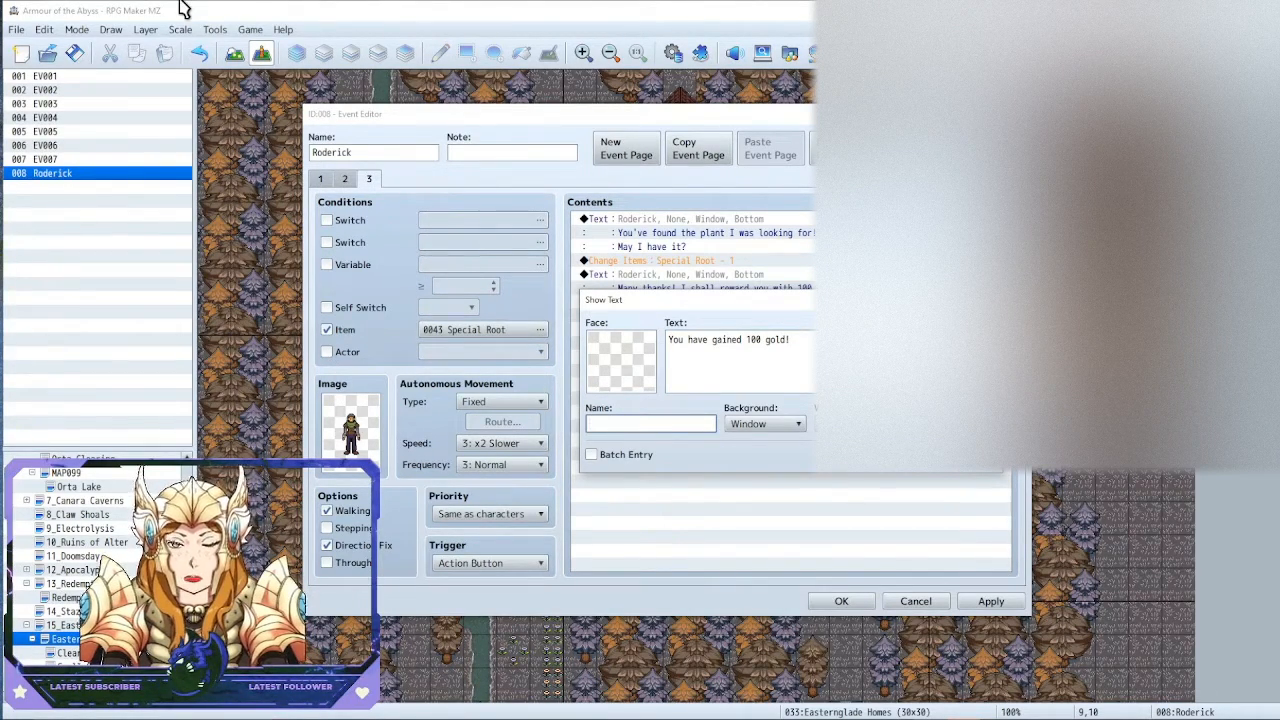
left_click(768, 424)
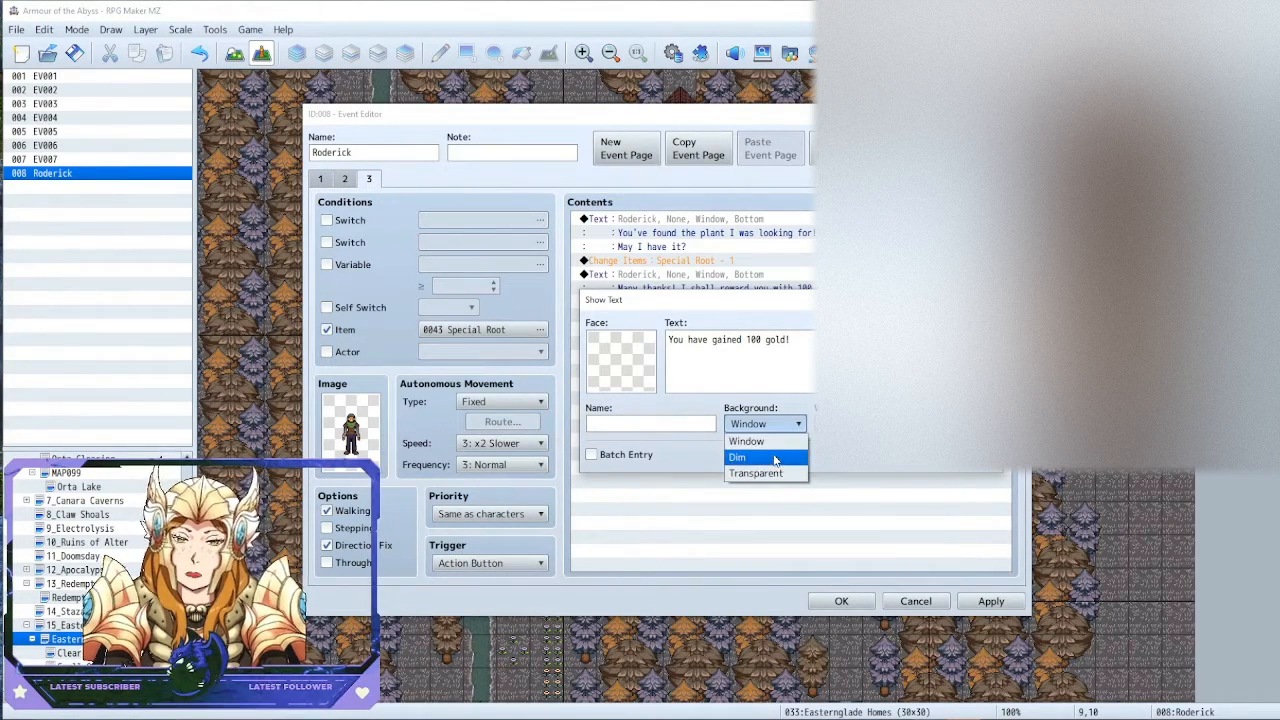
left_click(777, 458)
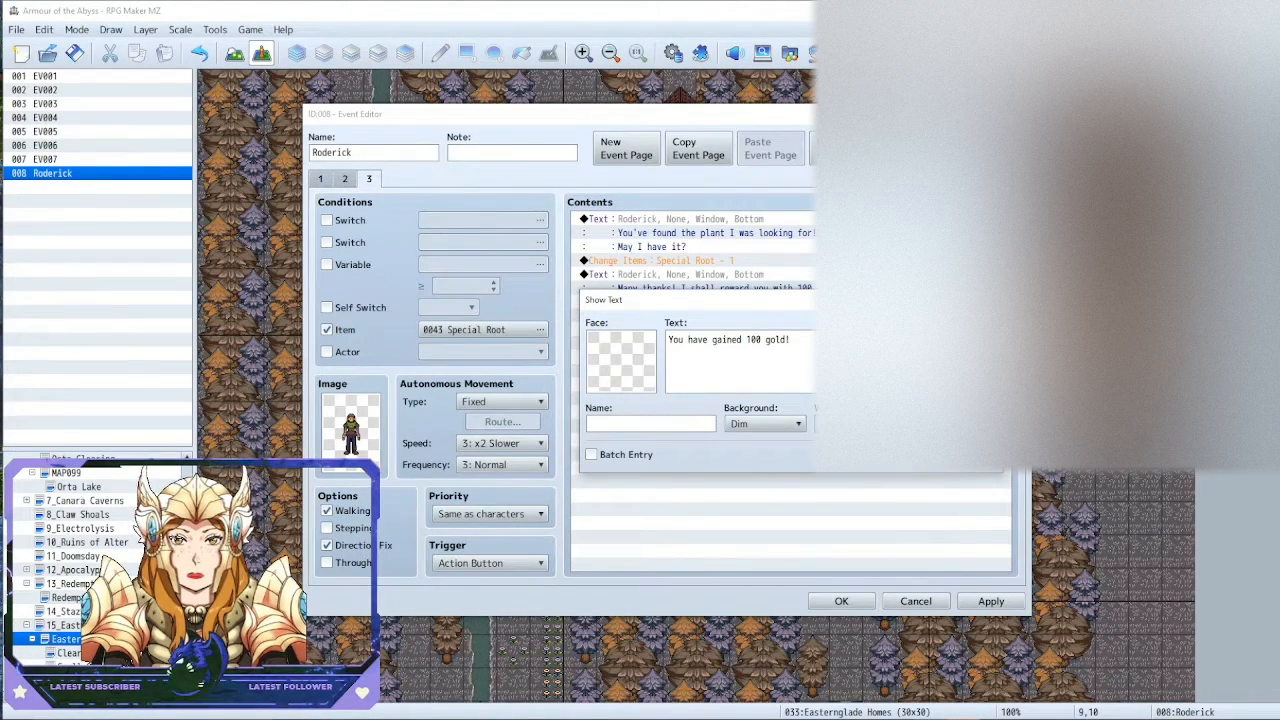
left_click(888, 455)
Insert a Play ME command with the Chest Item Get sound between the Change Gold command and the gold message.
left_click(672, 318)
left_click(660, 303)
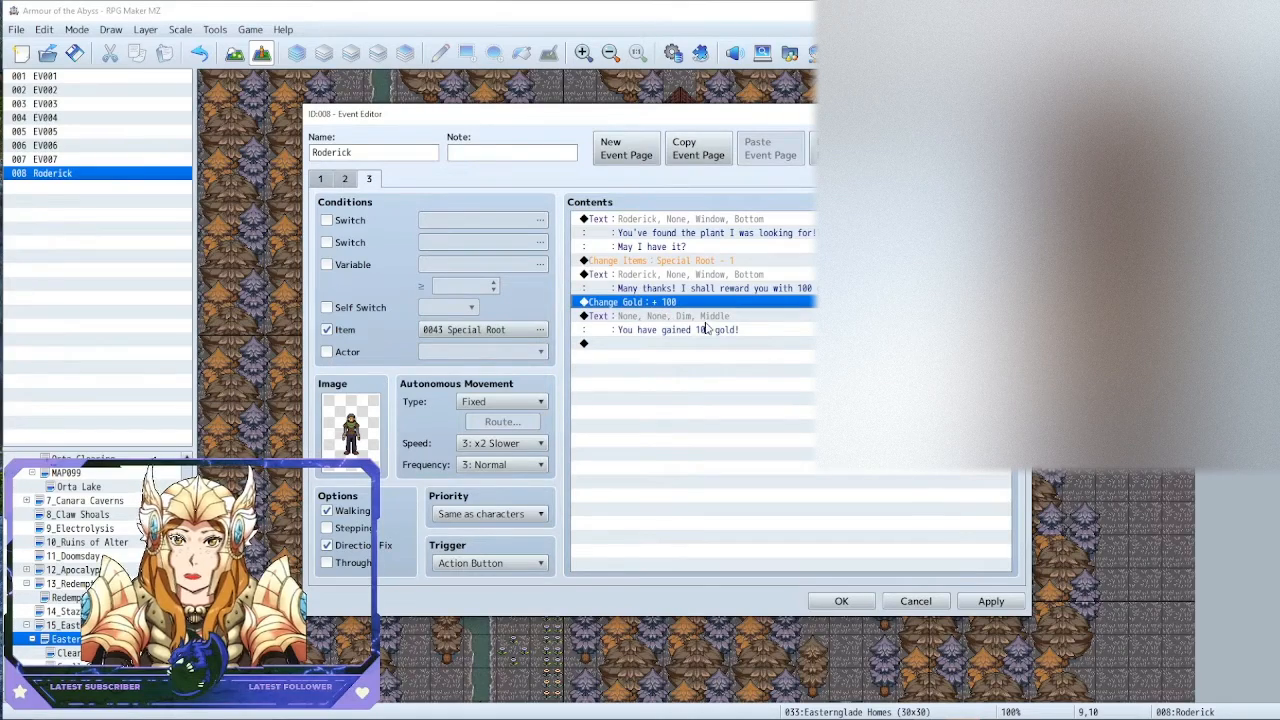
double_click(714, 321)
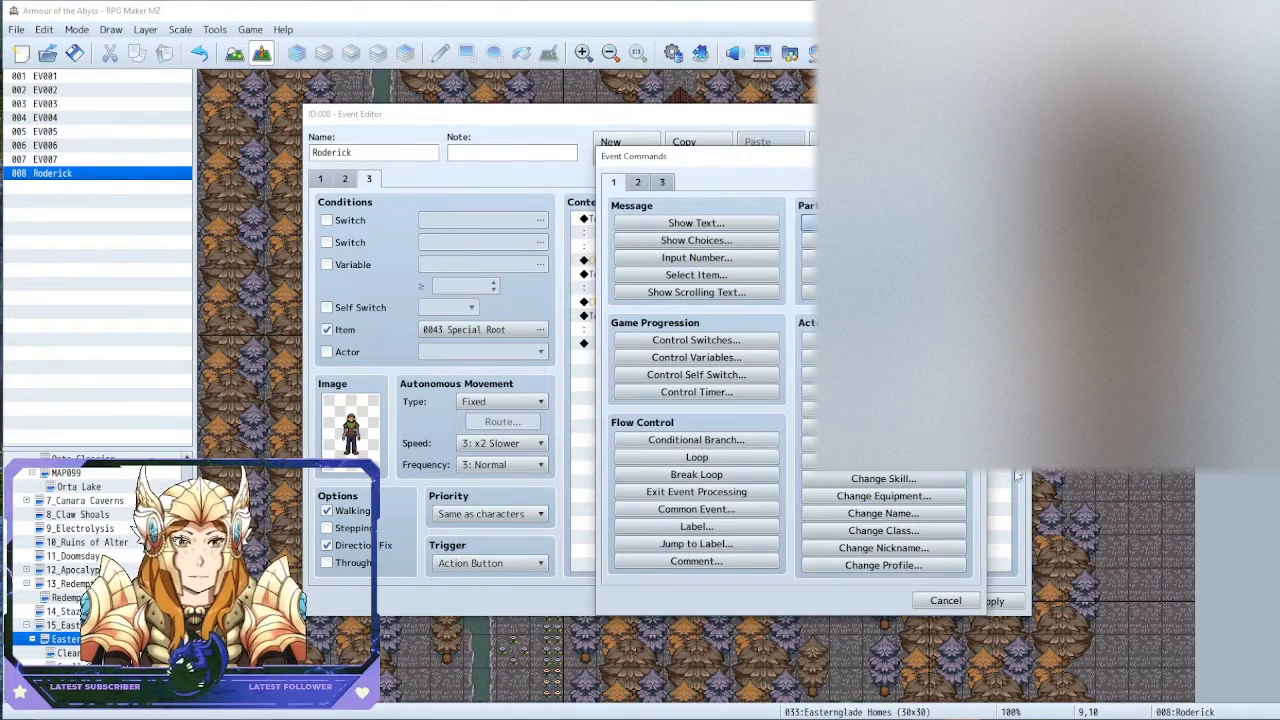
left_click(638, 182)
left_click(615, 182)
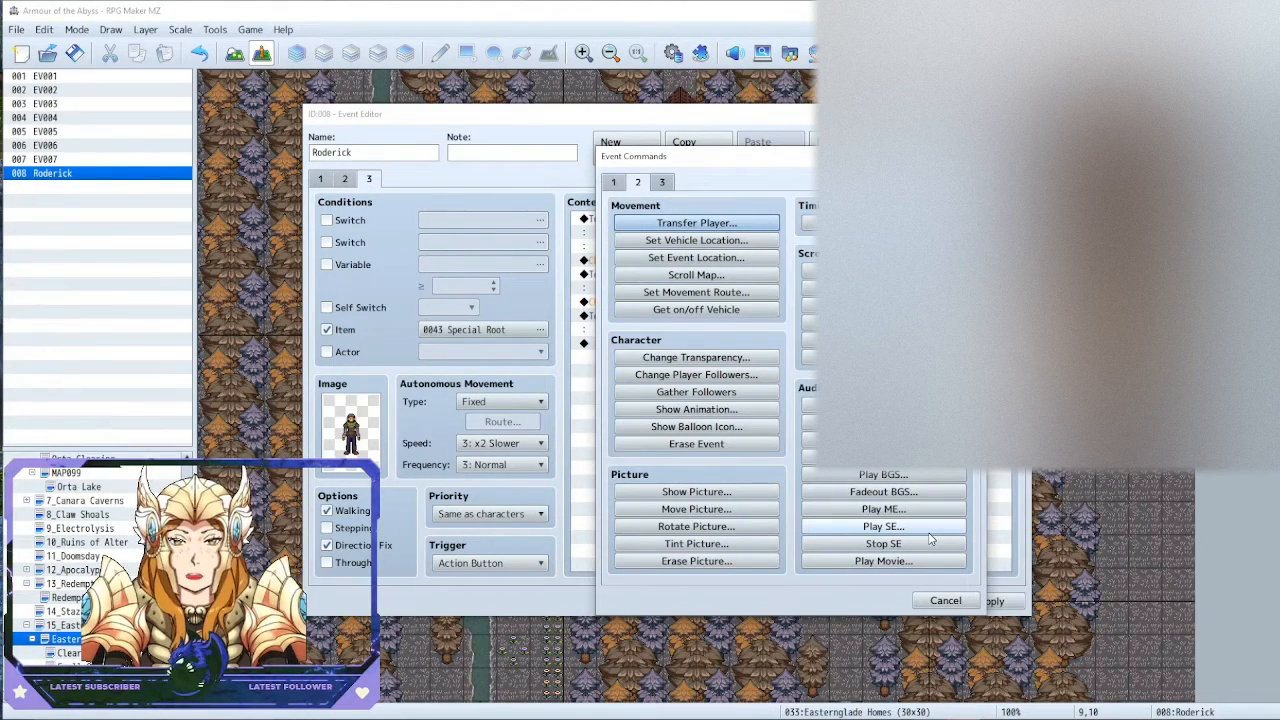
left_click(889, 512)
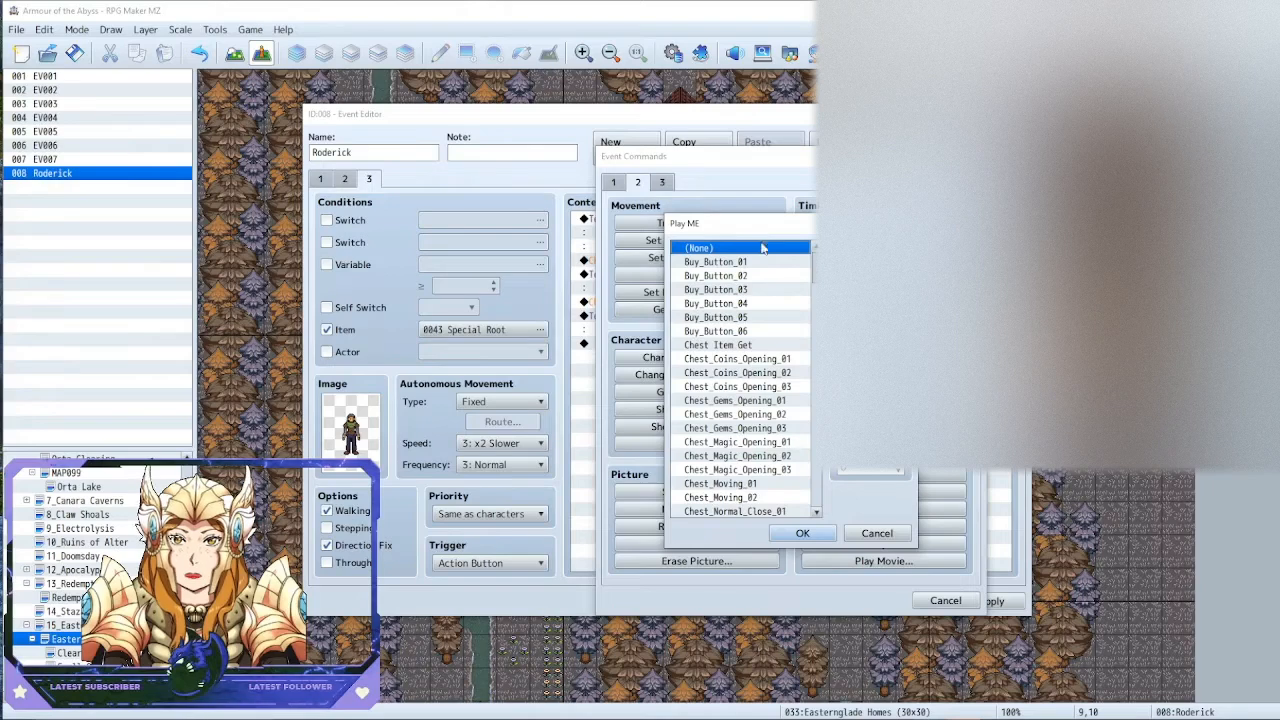
scroll(718, 333, "down", 1)
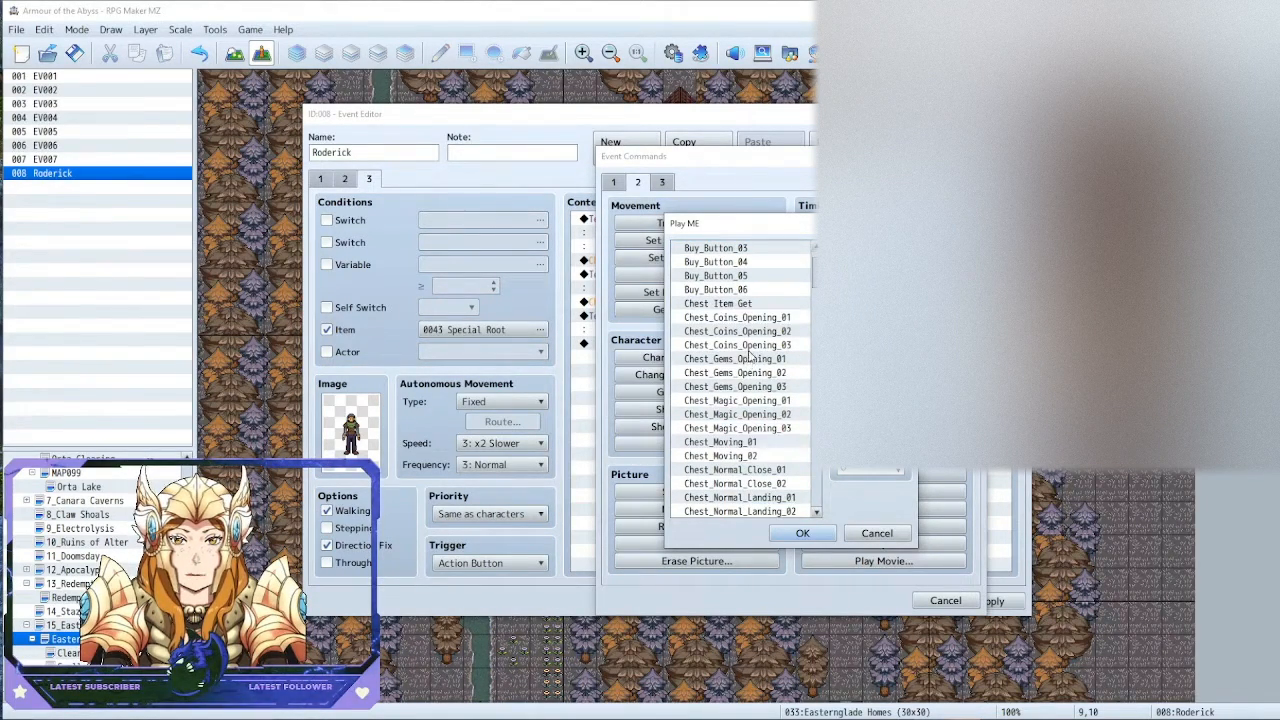
scroll(740, 352, "down", 7)
scroll(742, 350, "up", 7)
left_click(760, 345)
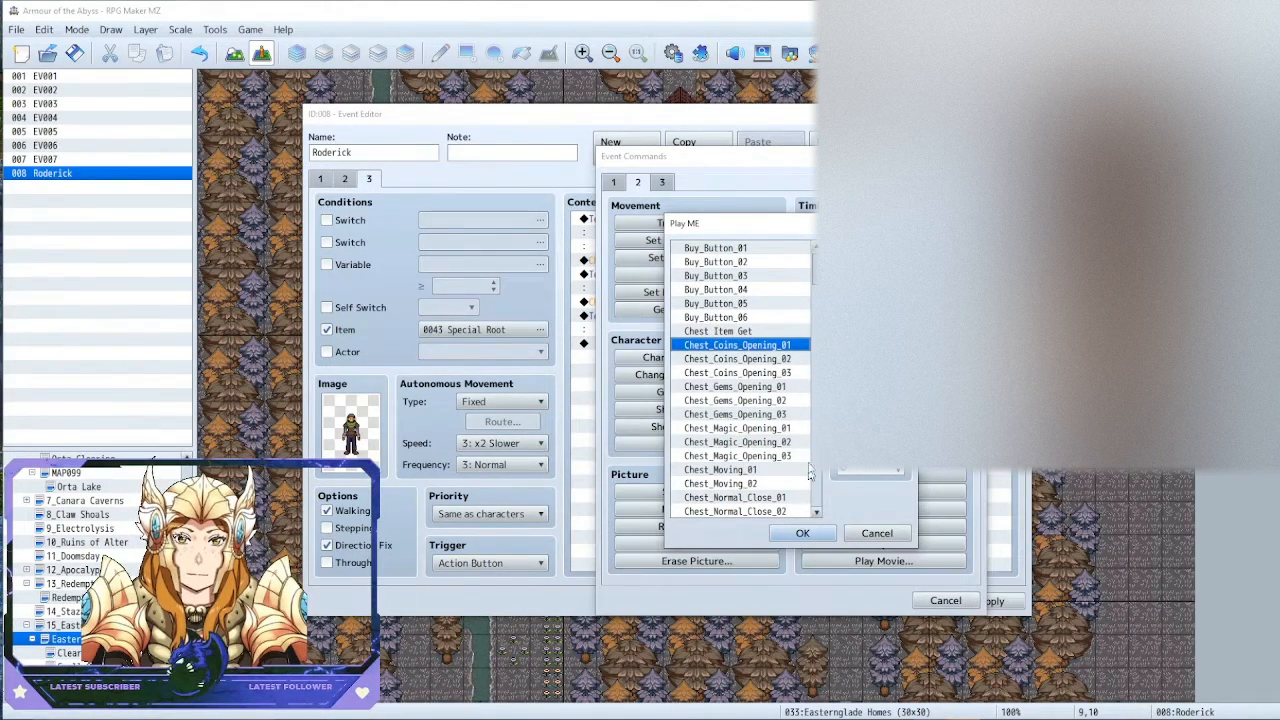
left_click(785, 359)
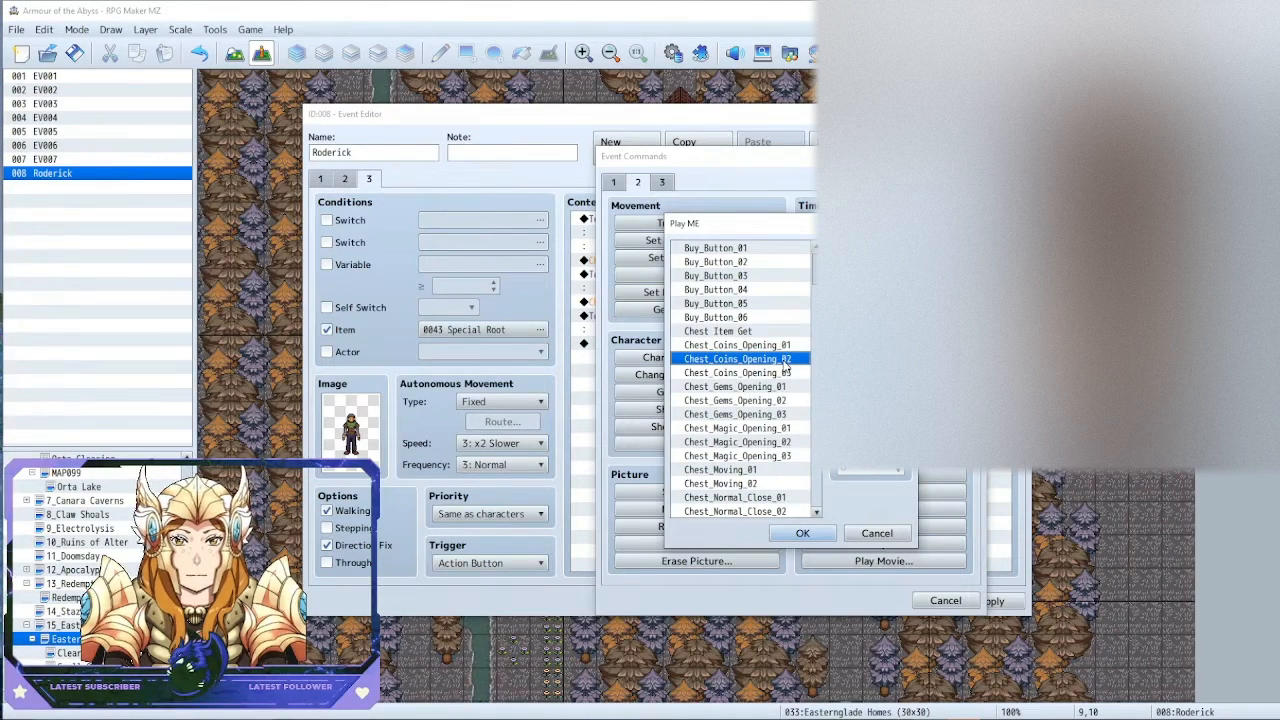
left_click(725, 317)
left_click(697, 334)
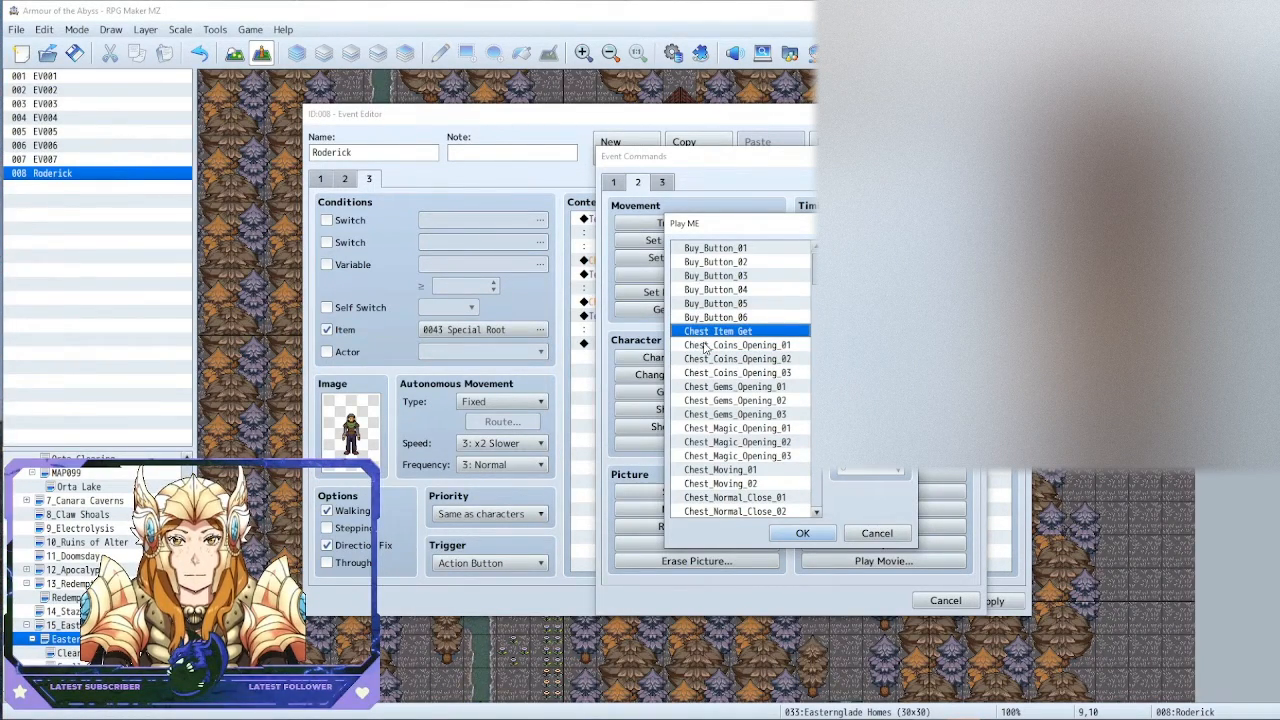
left_click(803, 533)
key("Down")
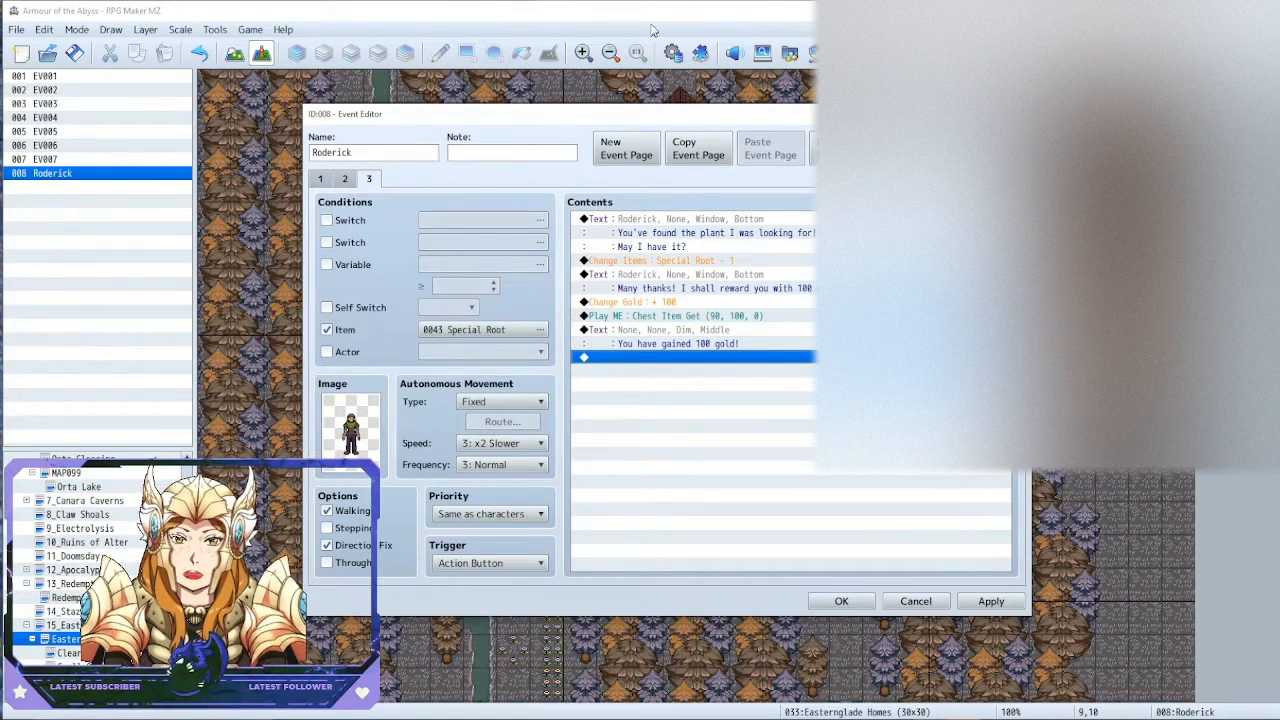
Duplicate event page 3 as page 4 and replace its Special Root item condition with Self Switch B.
left_click(685, 150)
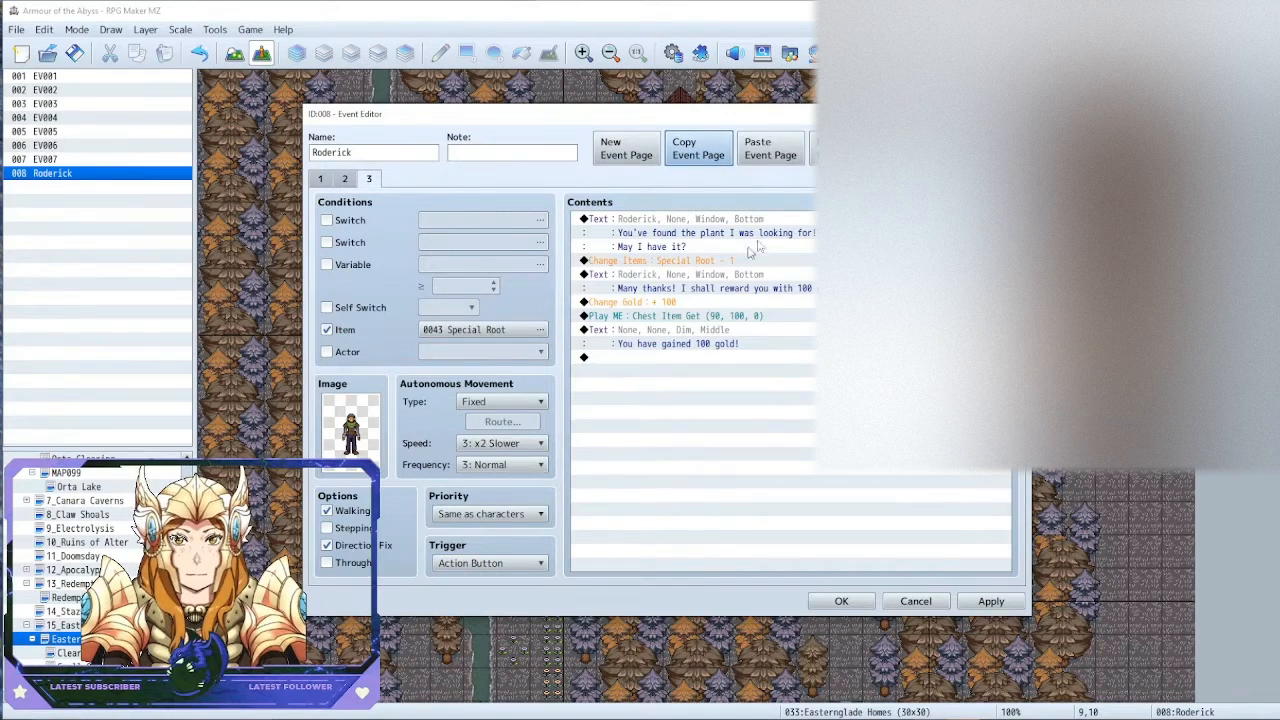
left_click(770, 150)
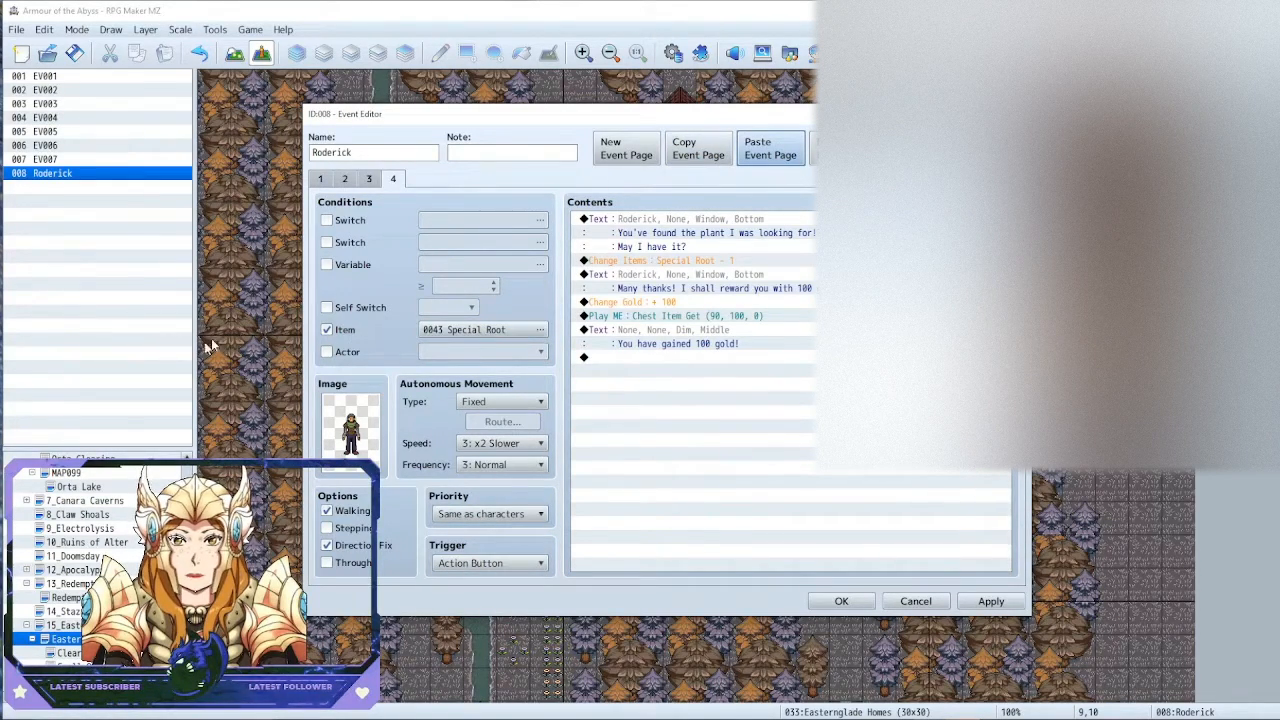
left_click(328, 330)
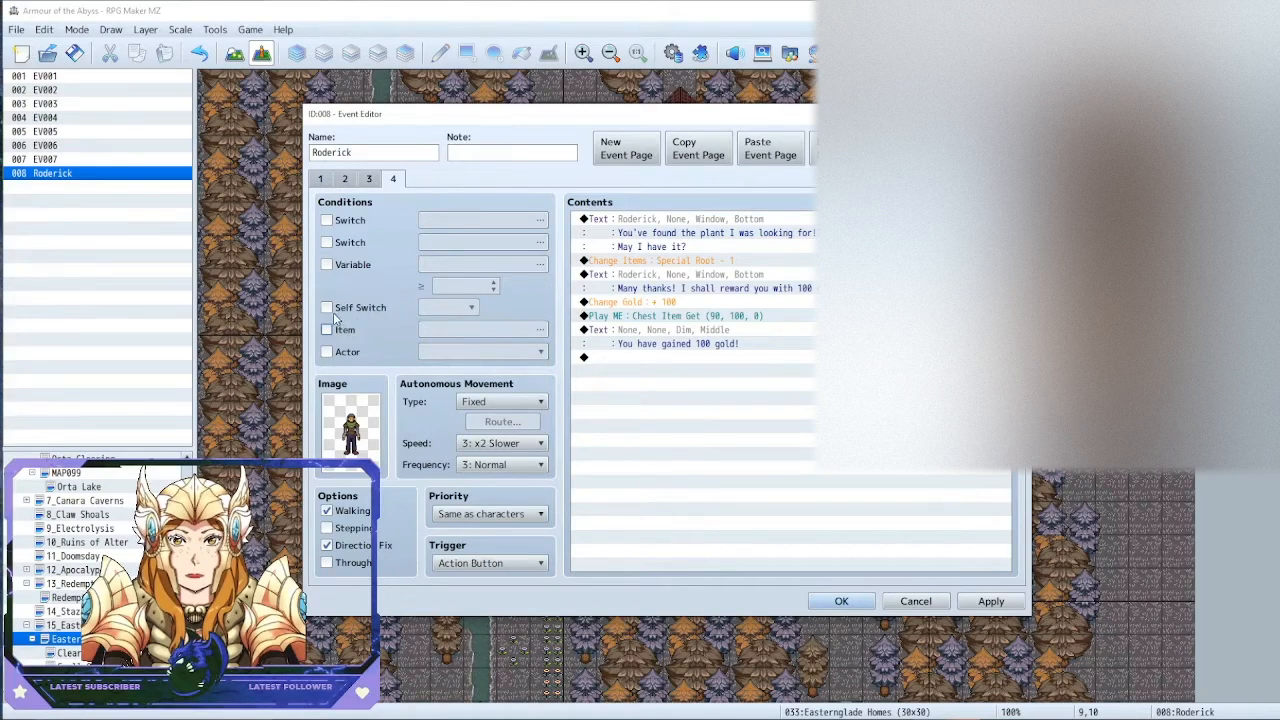
left_click(362, 308)
left_click(466, 309)
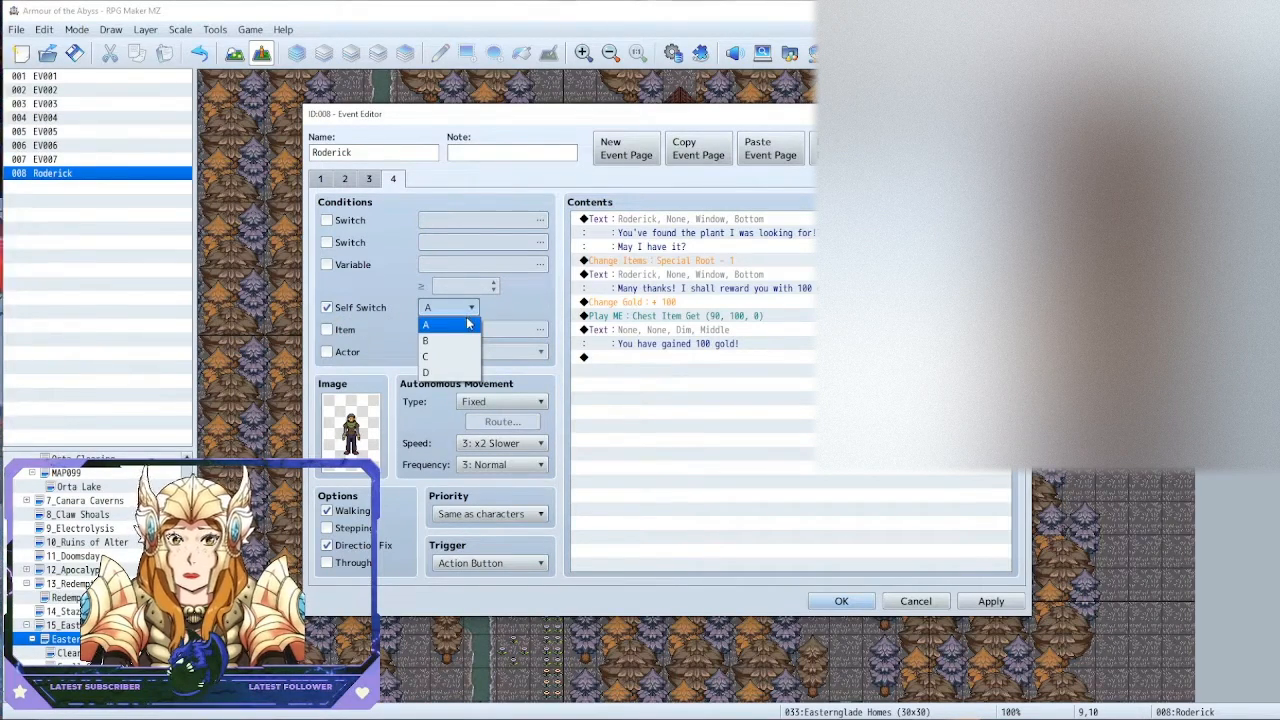
left_click(447, 333)
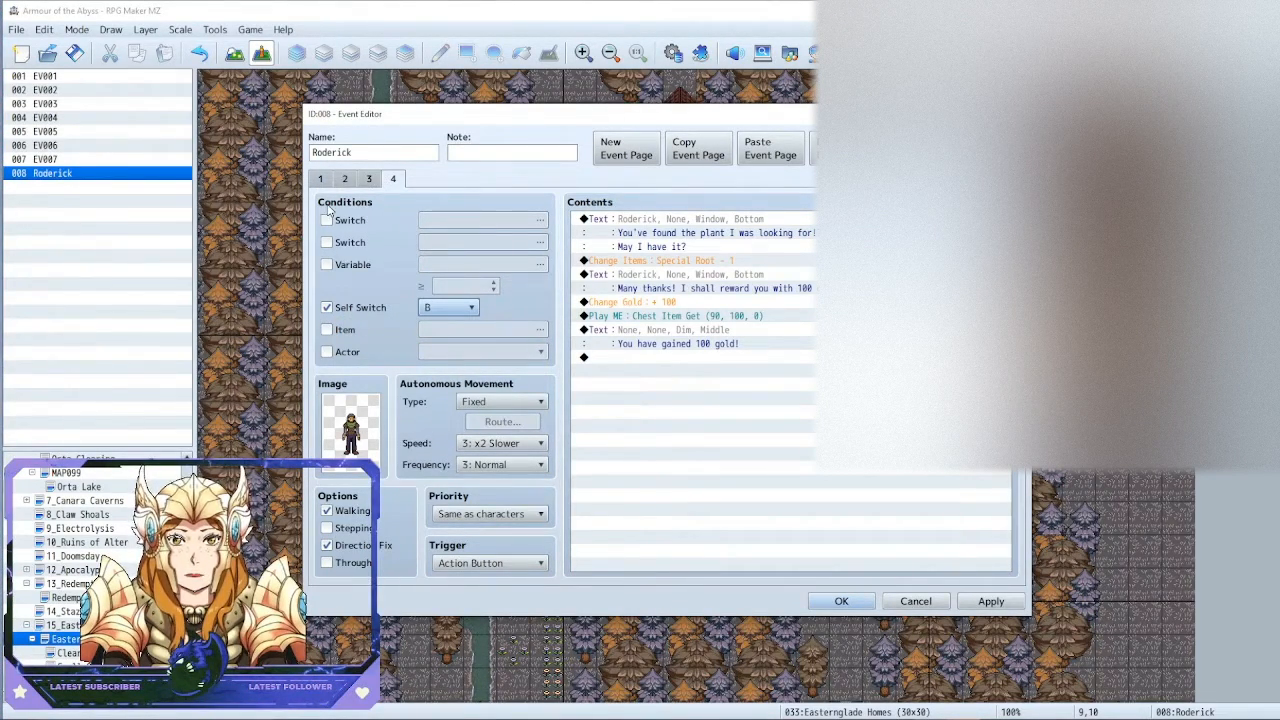
Add a Control Self Switch command at the end of event page 3 that turns Self Switch B ON.
left_click(366, 179)
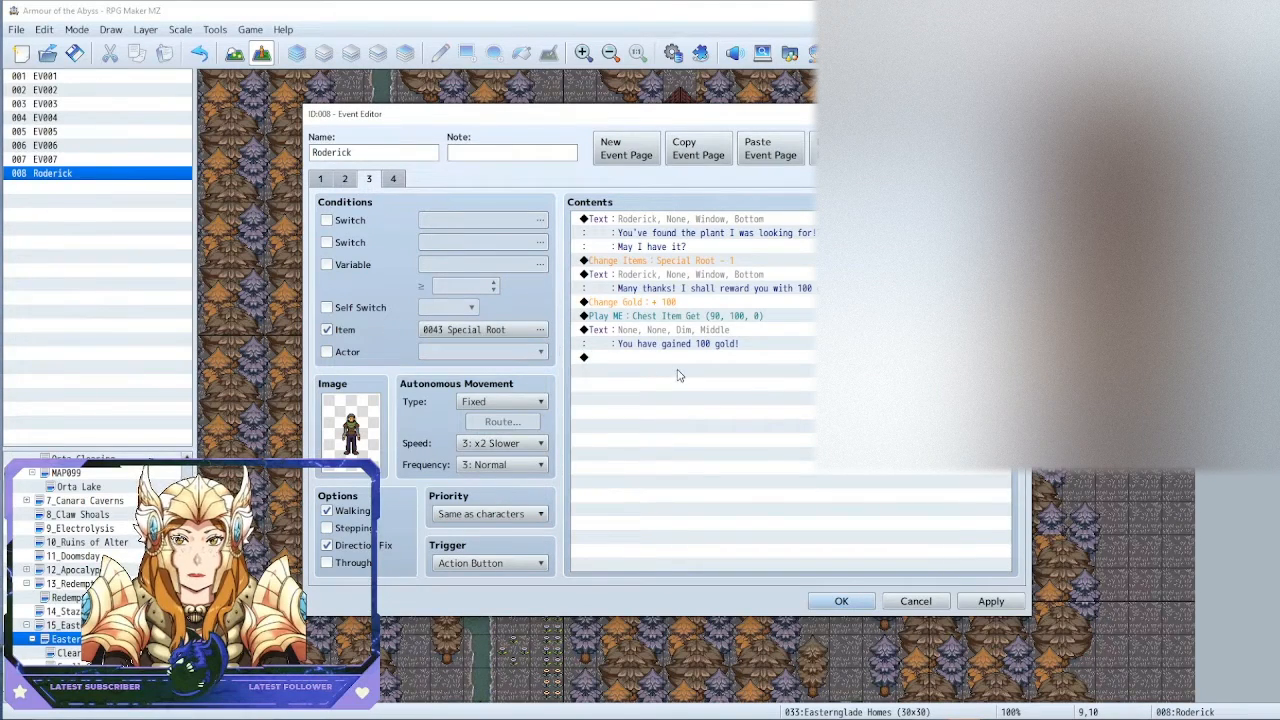
double_click(600, 357)
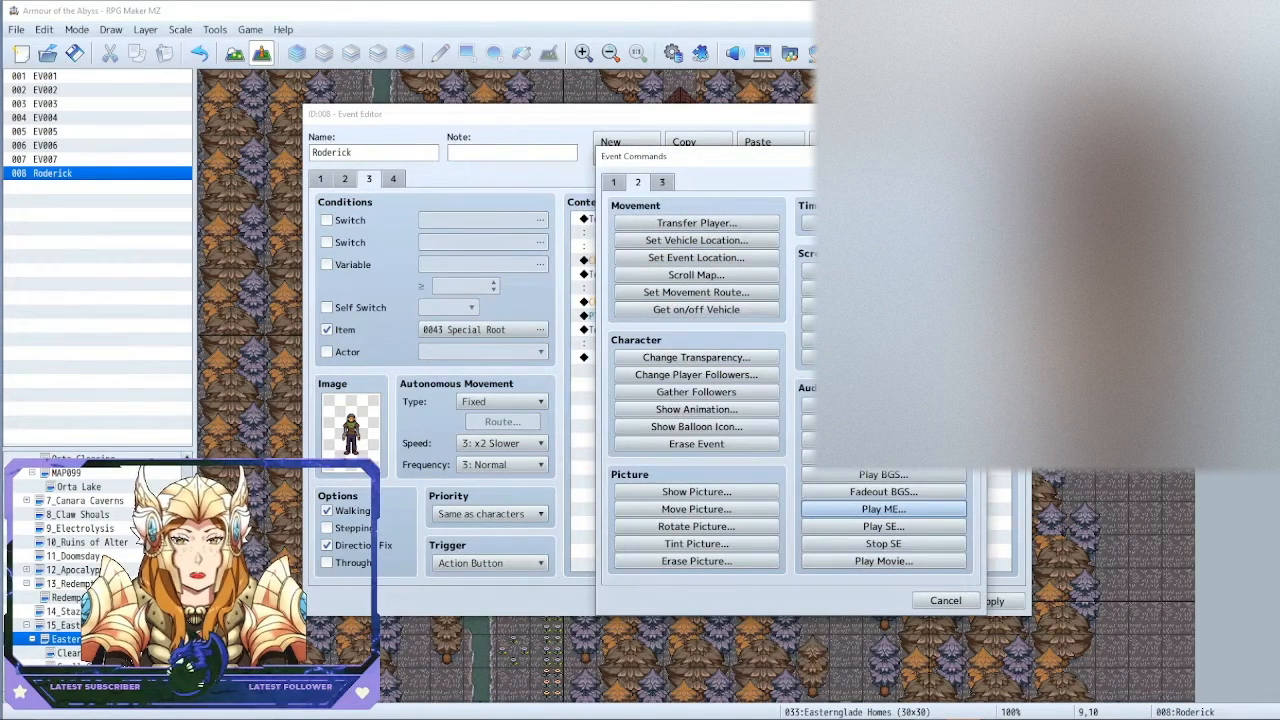
left_click(614, 182)
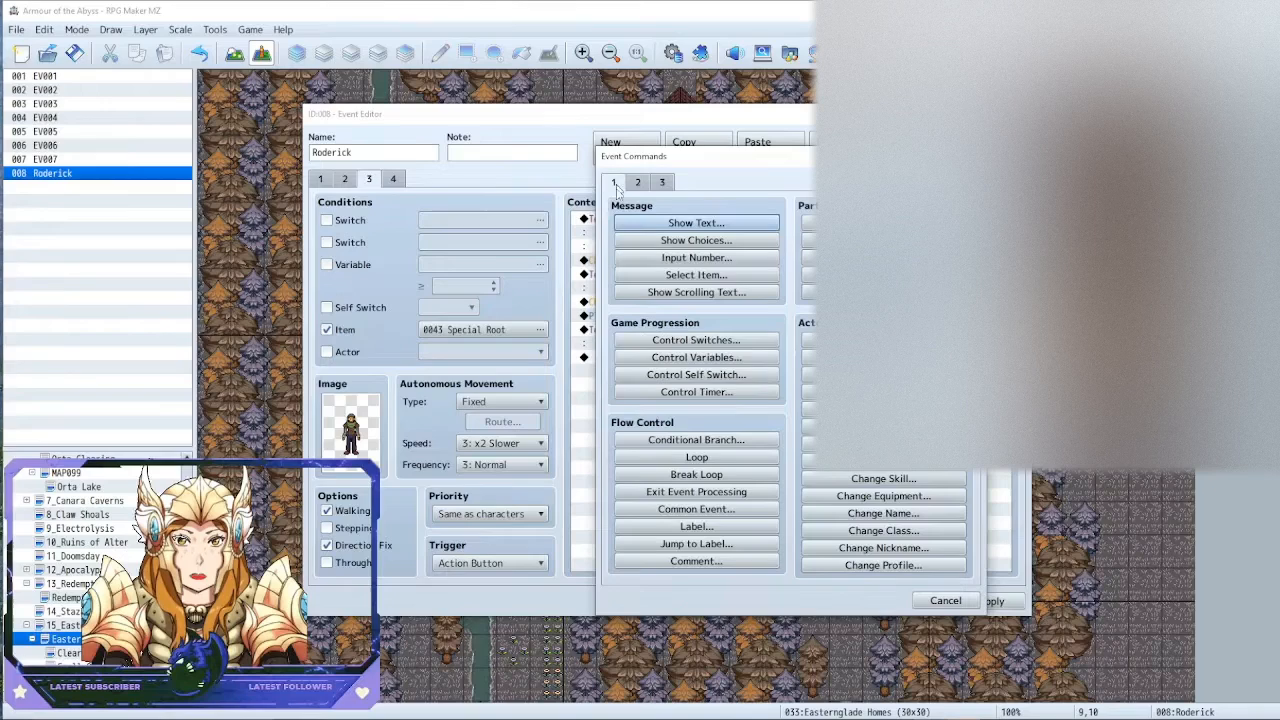
left_click(722, 374)
left_click(750, 364)
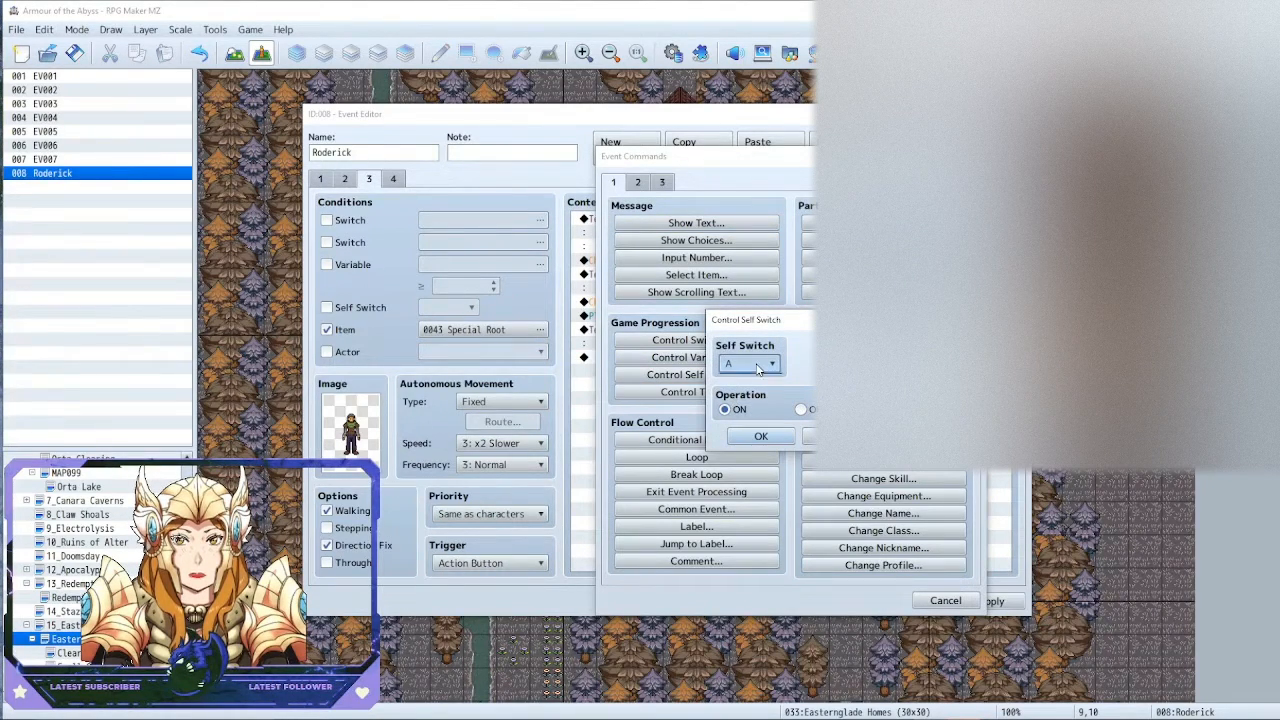
left_click(745, 392)
left_click(761, 437)
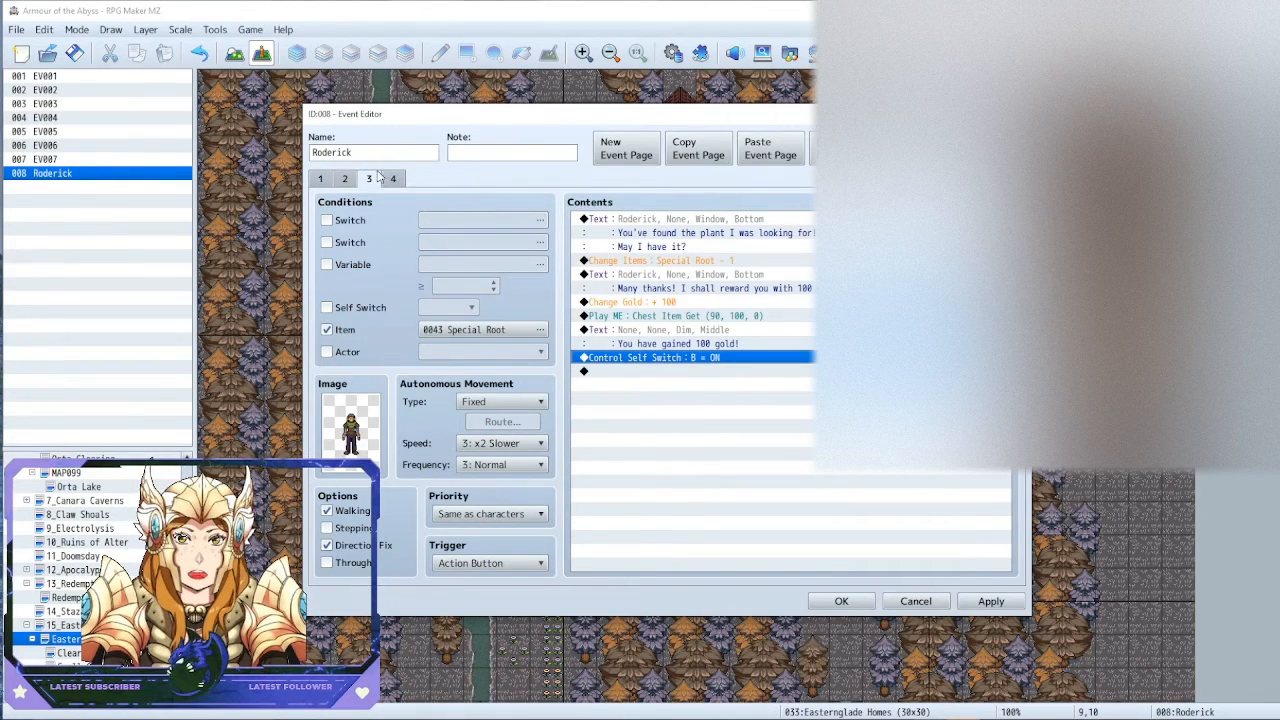
On event page 4, delete every command after the opening message, including Change Items, Change Gold, Play ME and the gold message.
left_click(398, 181)
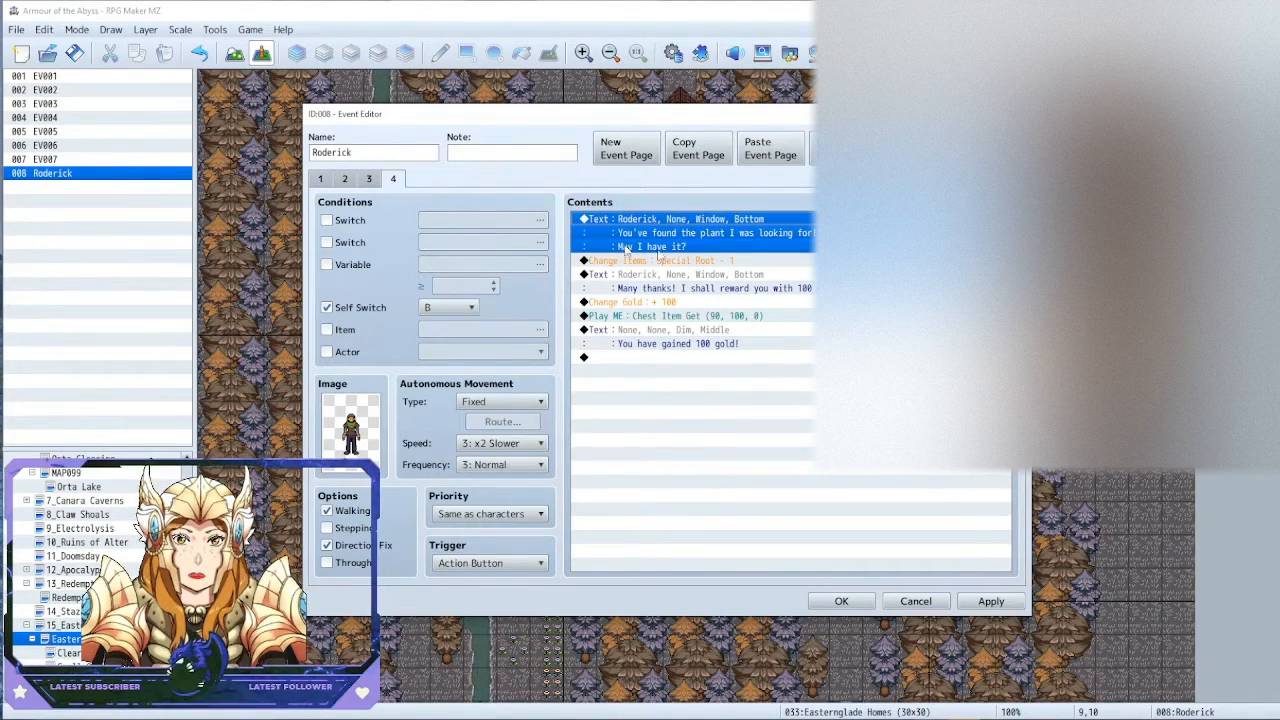
key("ctrl+c")
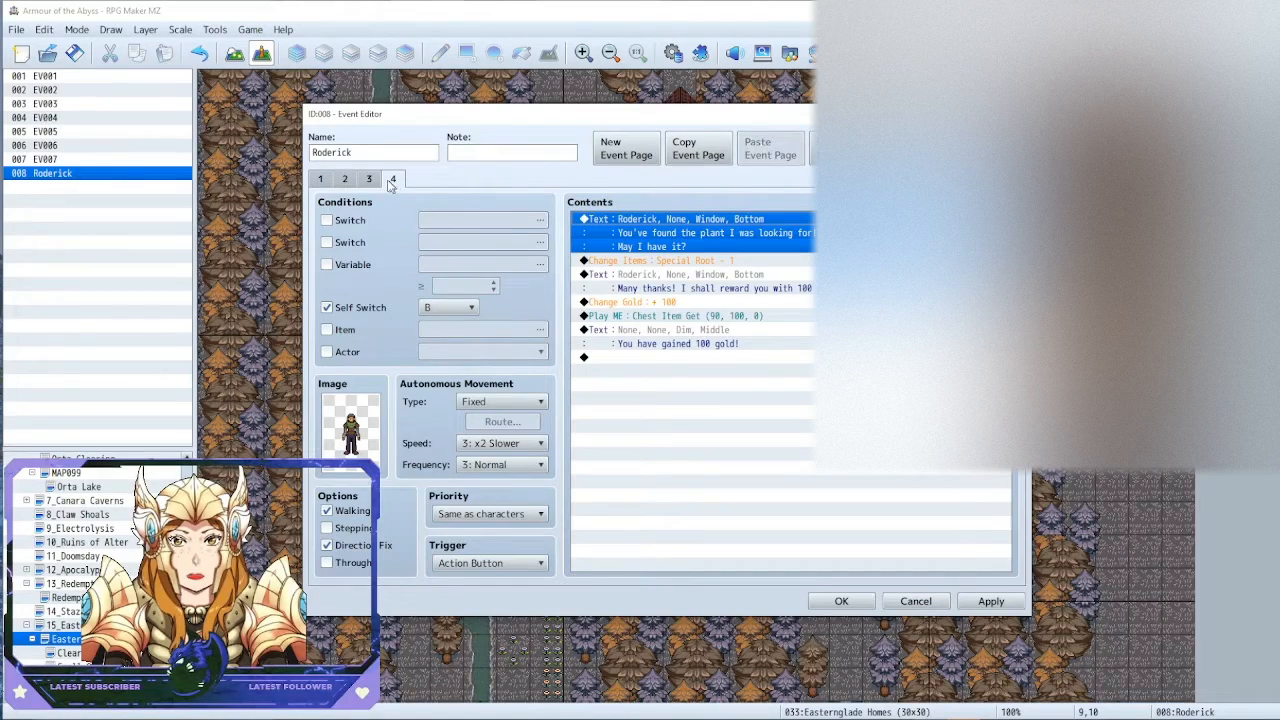
left_click(695, 263)
key("Delete")
key("Delete")
key("Delete")
key("Delete")
key("Delete")
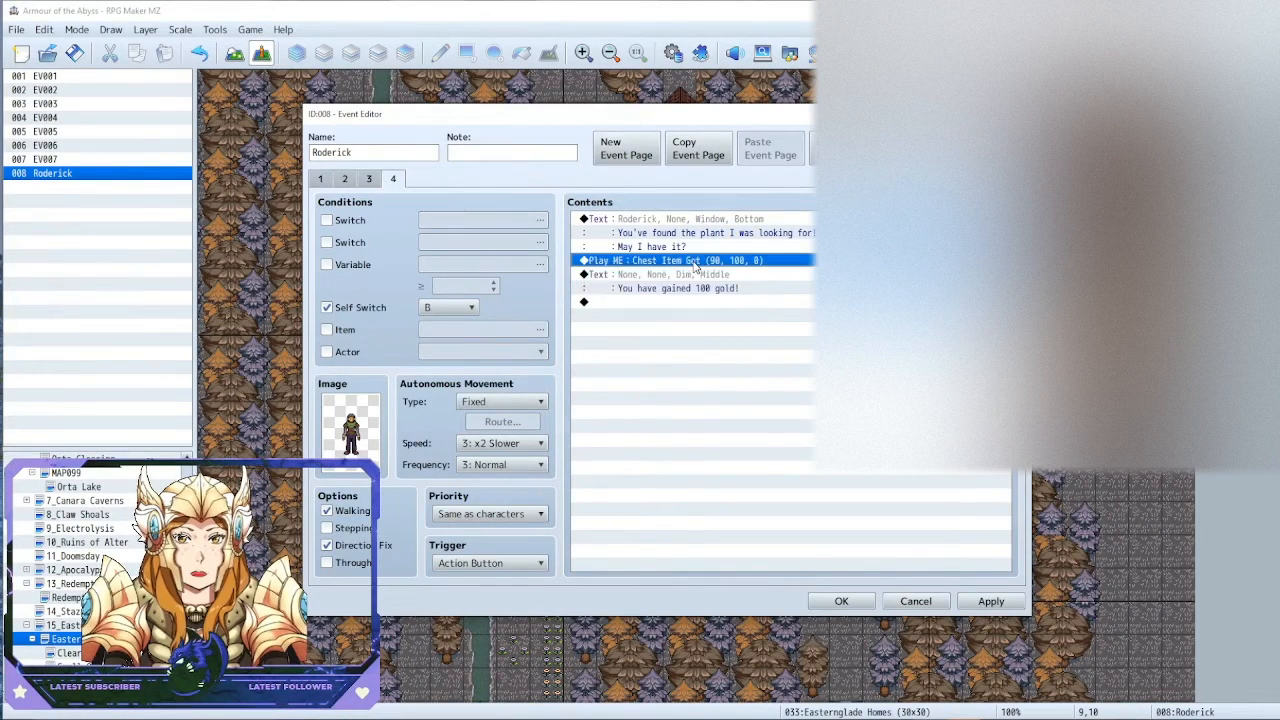
Replace page 4's message text with "Thank you for your efforts my lass!", apply the changes and close the event.
right_click(661, 232)
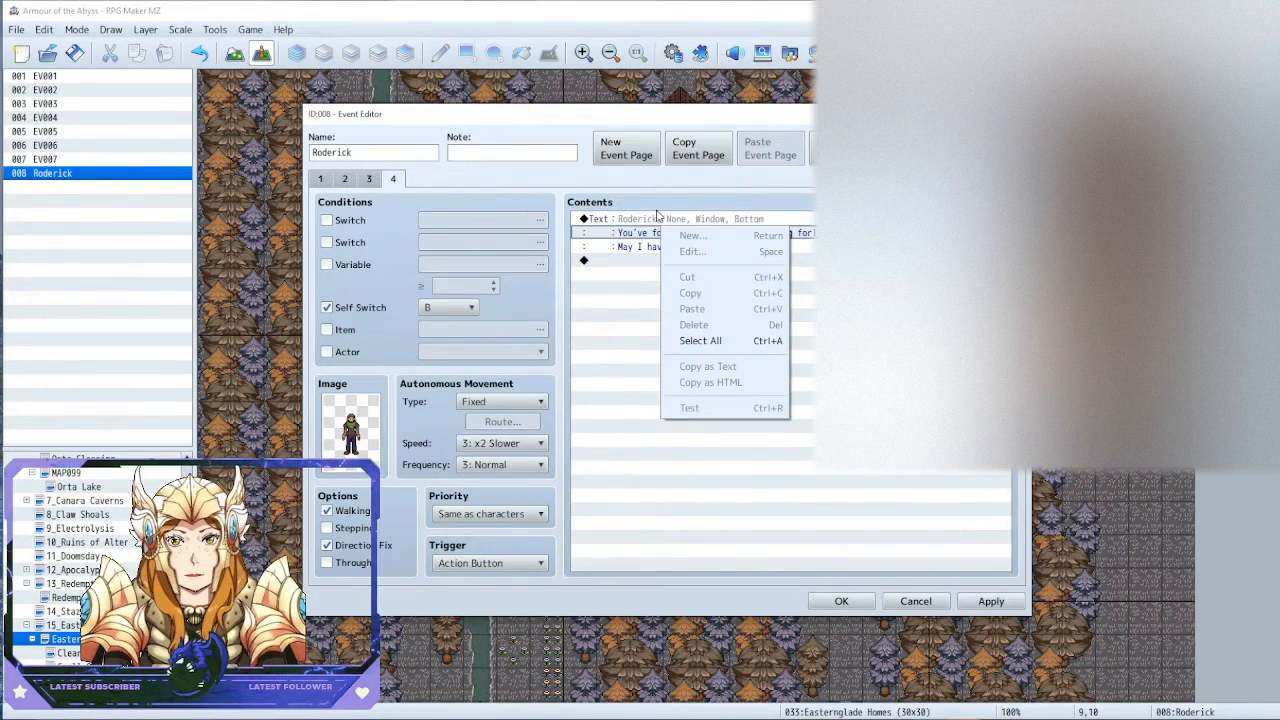
left_click(692, 251)
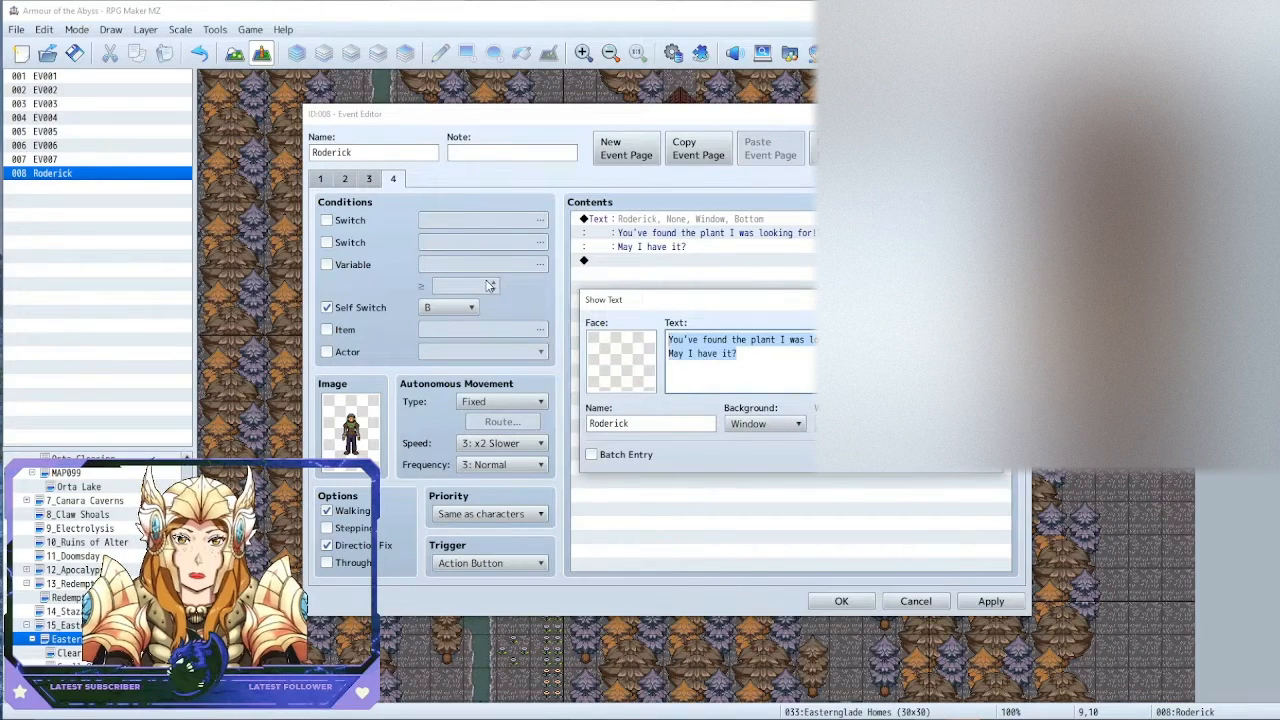
key("Delete")
type("Thank yo")
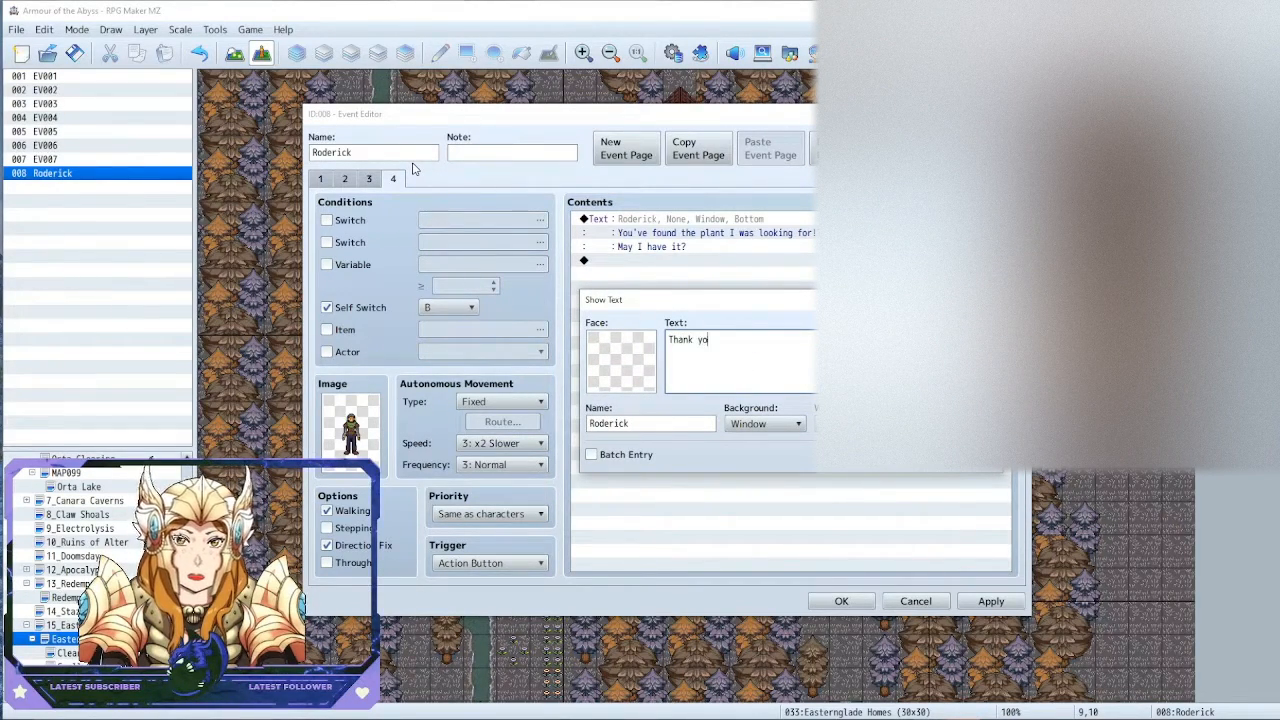
type("u for your eg")
type("forts my ")
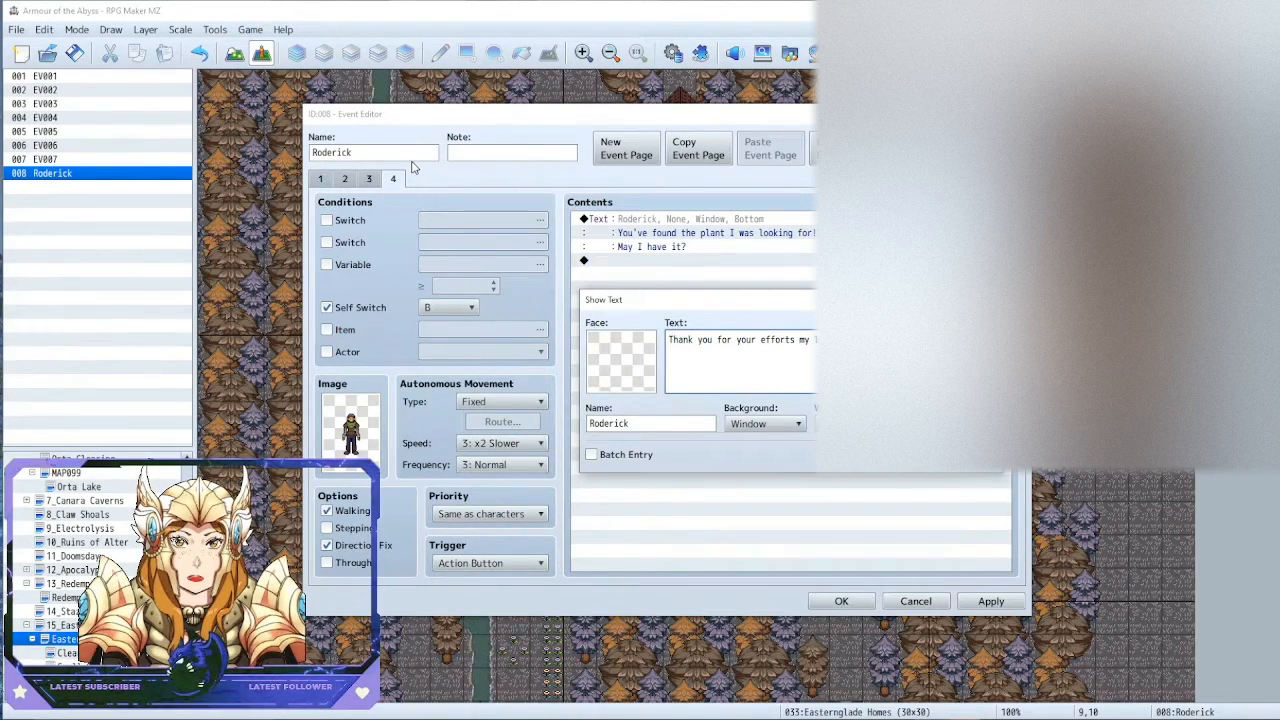
type("f")
left_click(900, 457)
left_click(990, 603)
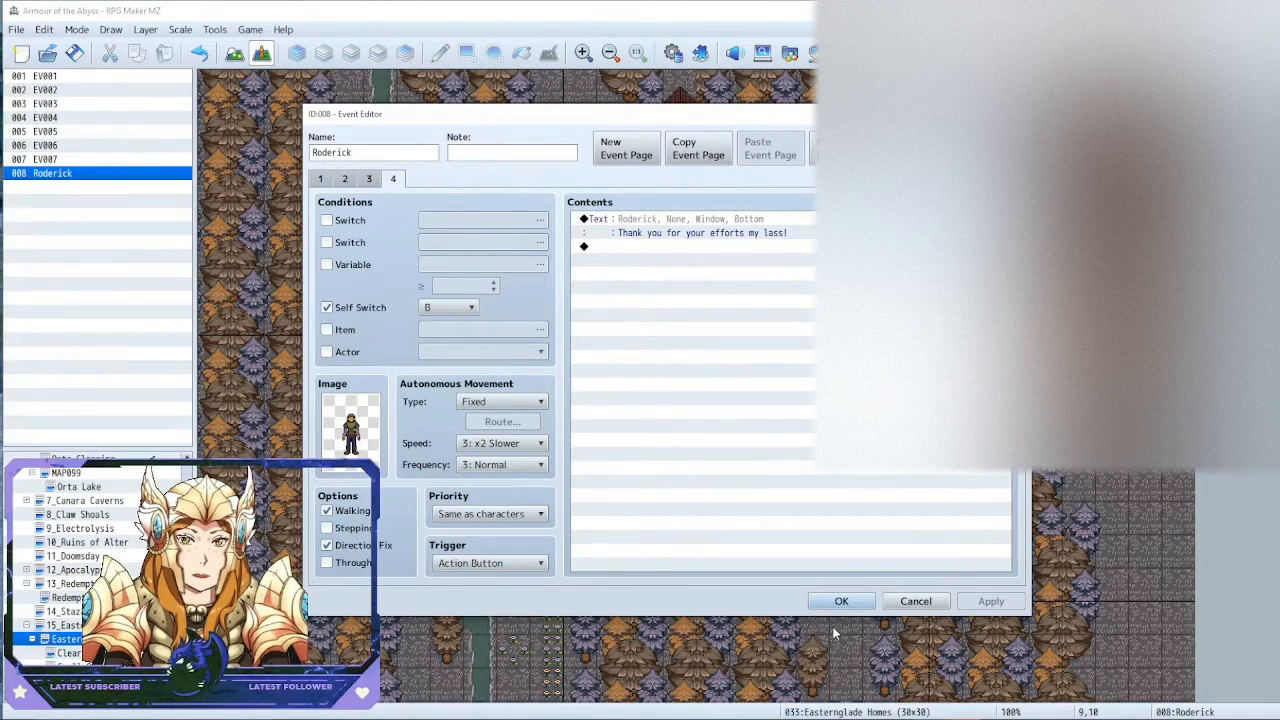
left_click(712, 288)
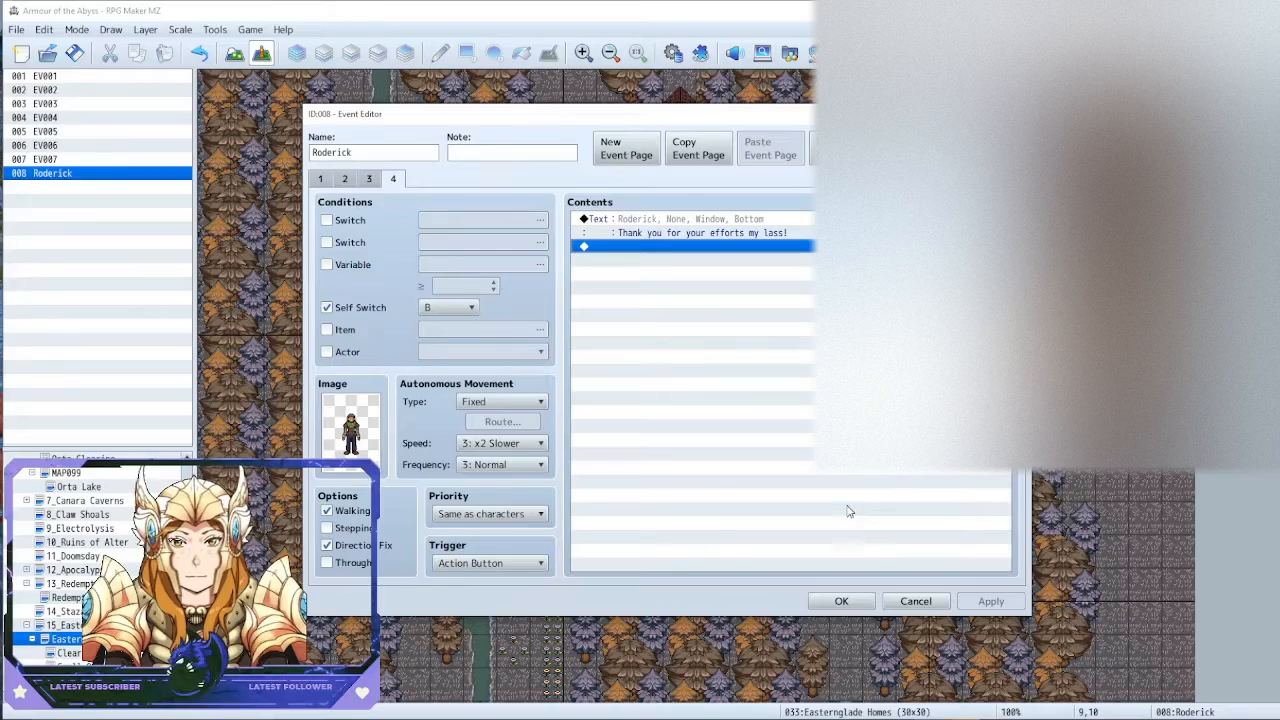
left_click(841, 601)
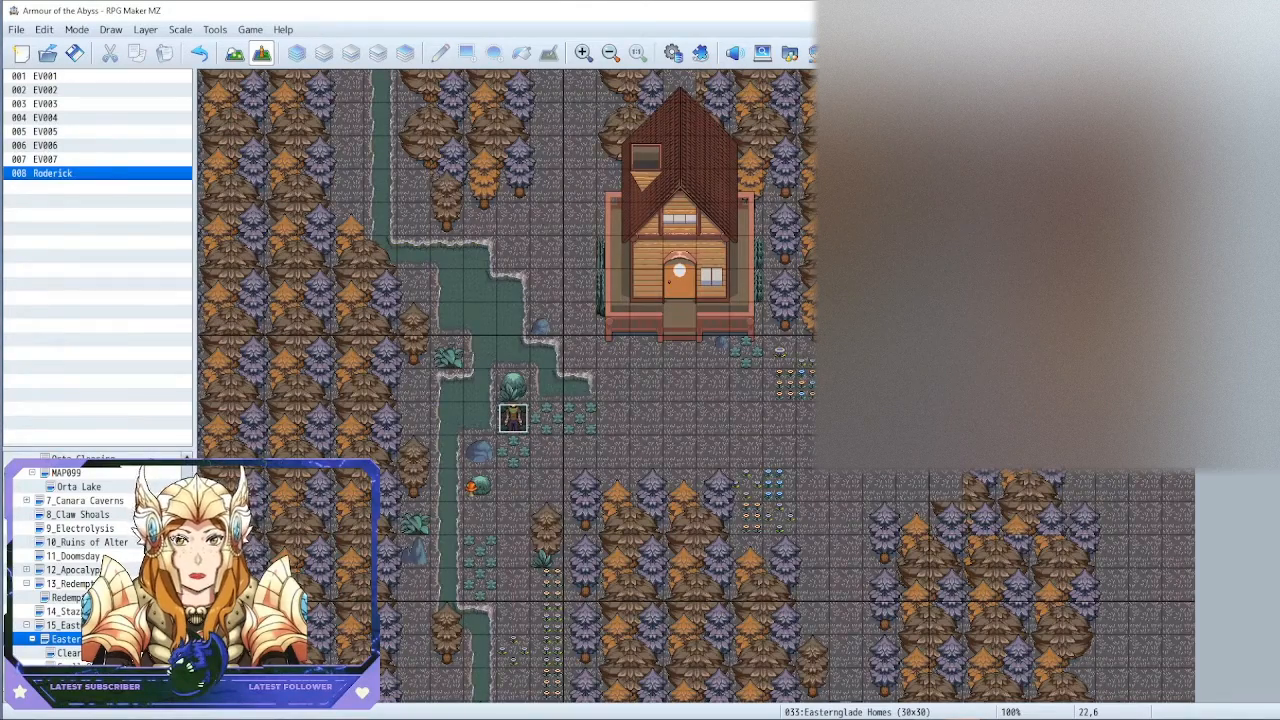
Create a new event on the map at tile 22,6.
left_click(940, 290)
right_click(932, 300)
left_click(940, 290)
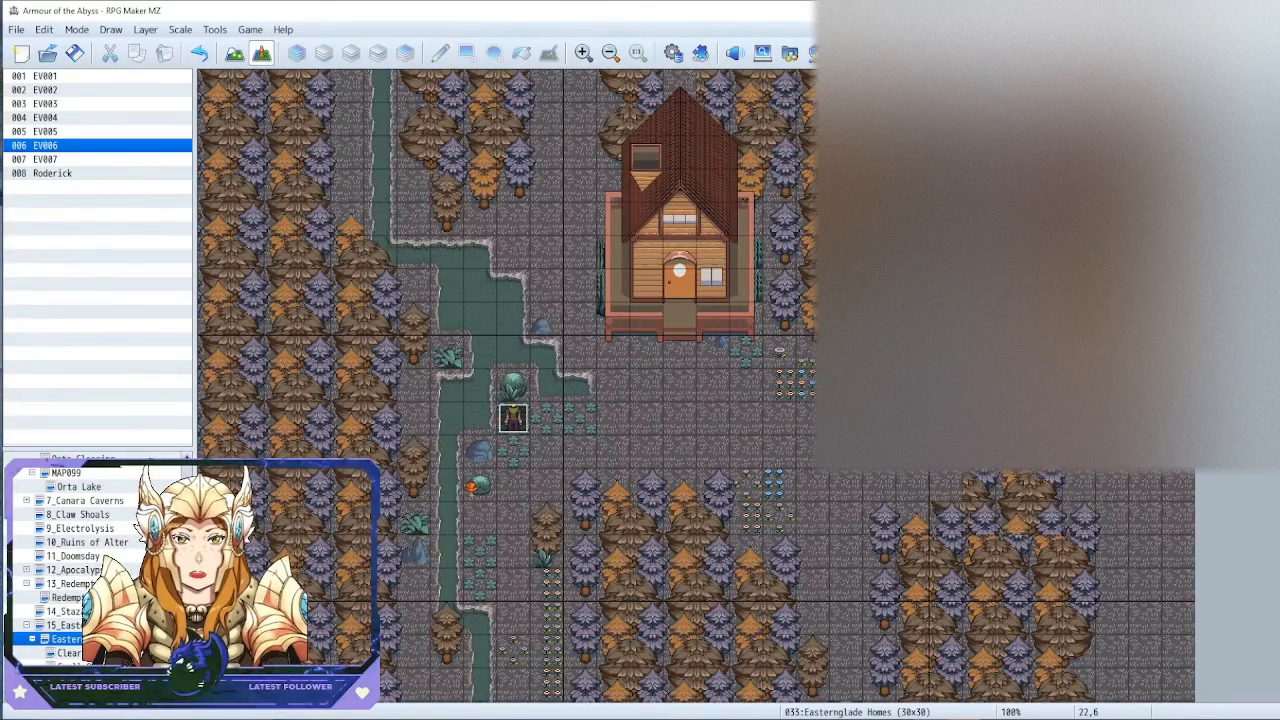
right_click(943, 287)
left_click(978, 299)
Set the new event's image to the single orange-yellow flower from Tileset E.
double_click(348, 434)
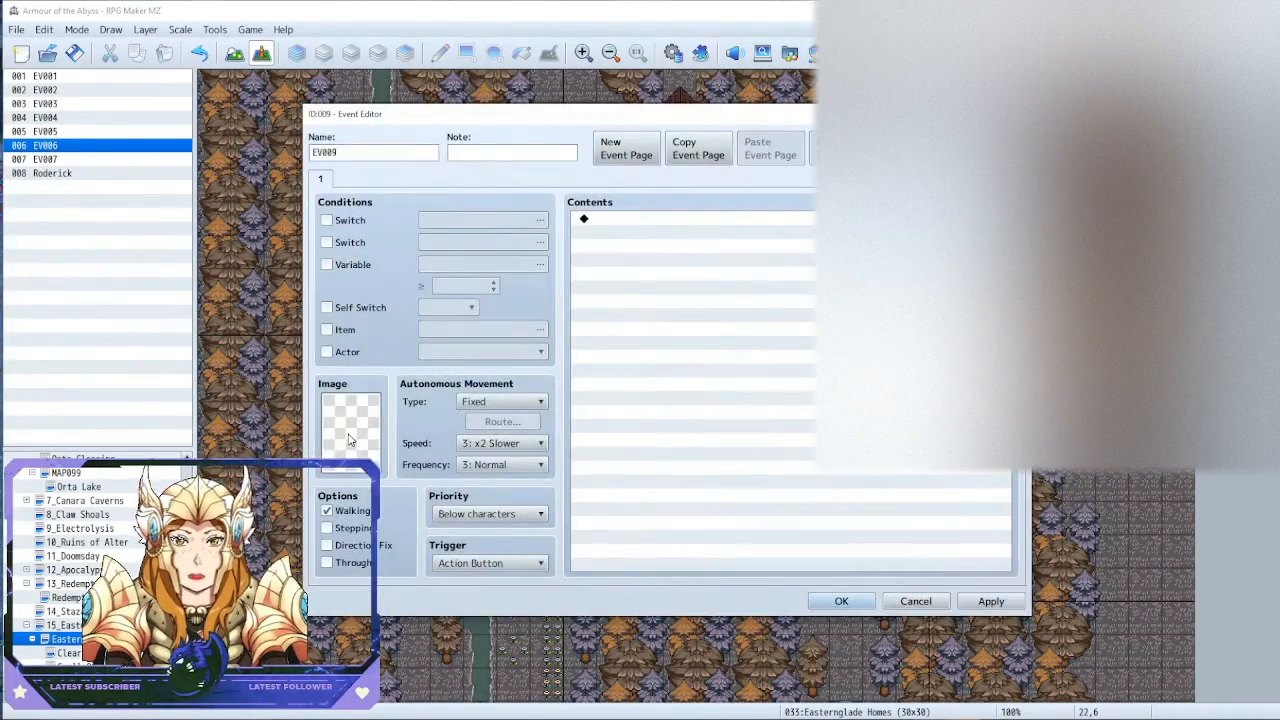
scroll(500, 305, "down", 5)
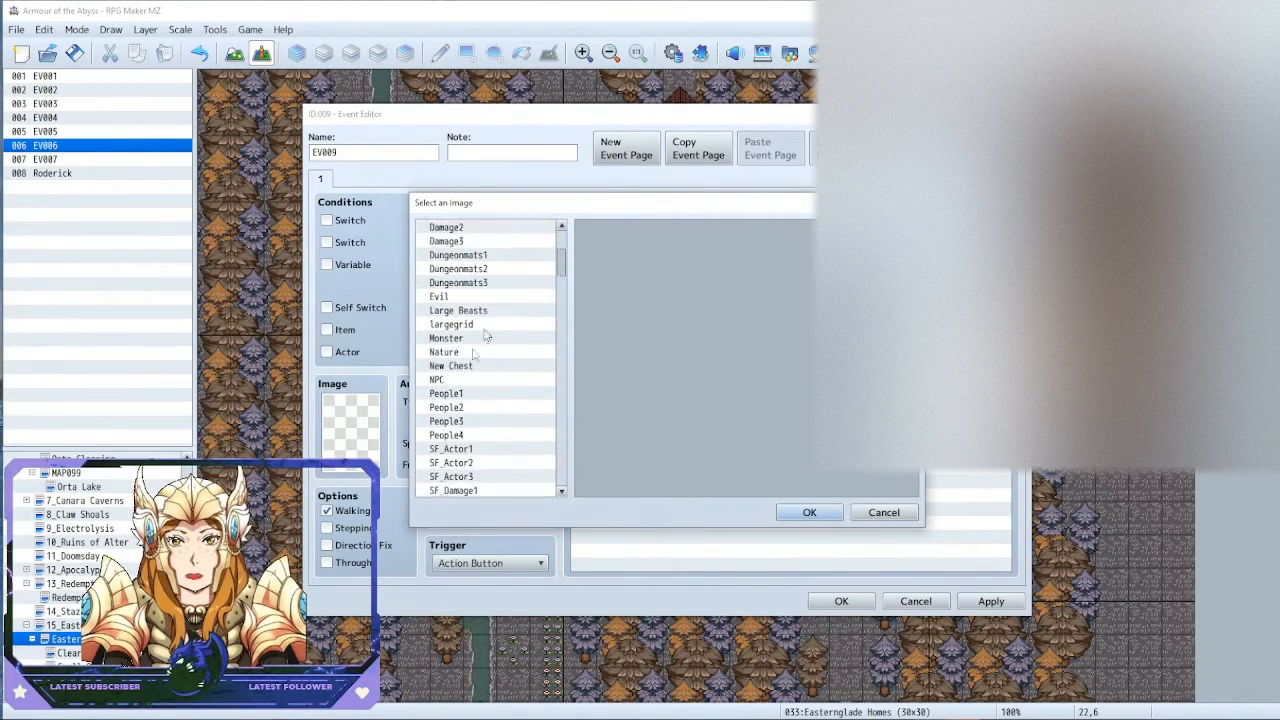
left_click_drag(564, 271, 585, 498)
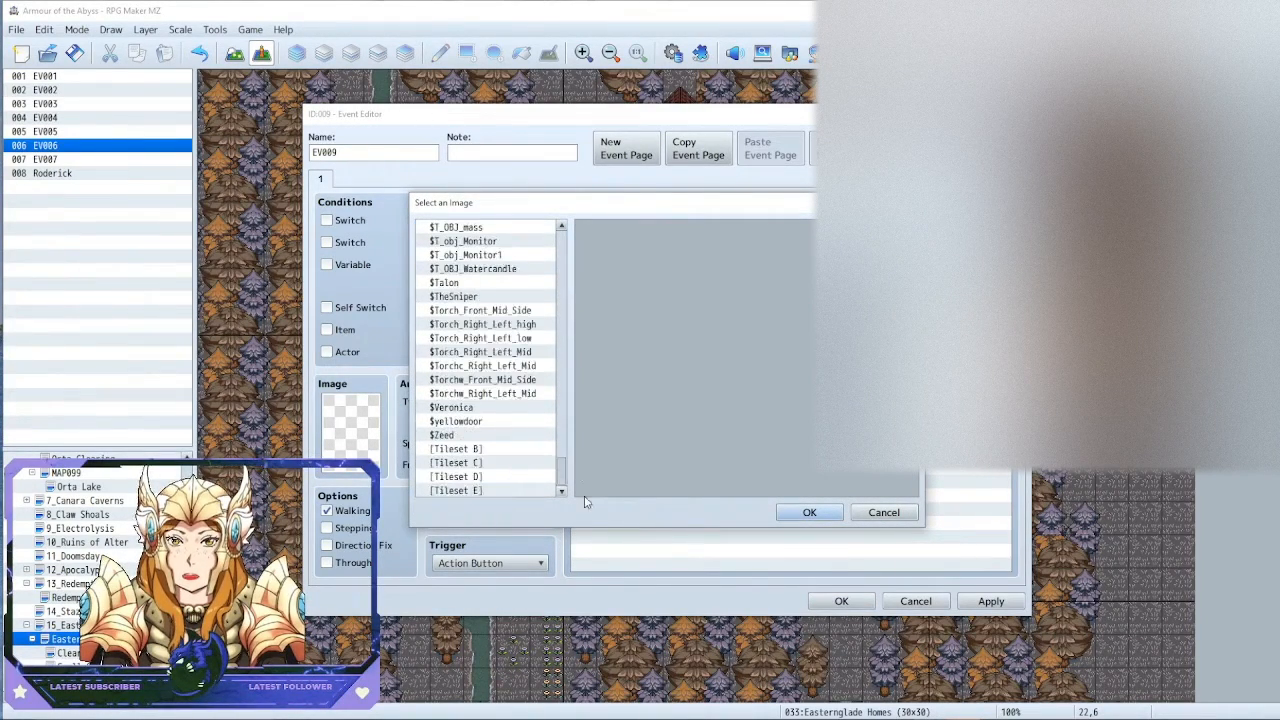
left_click(455, 451)
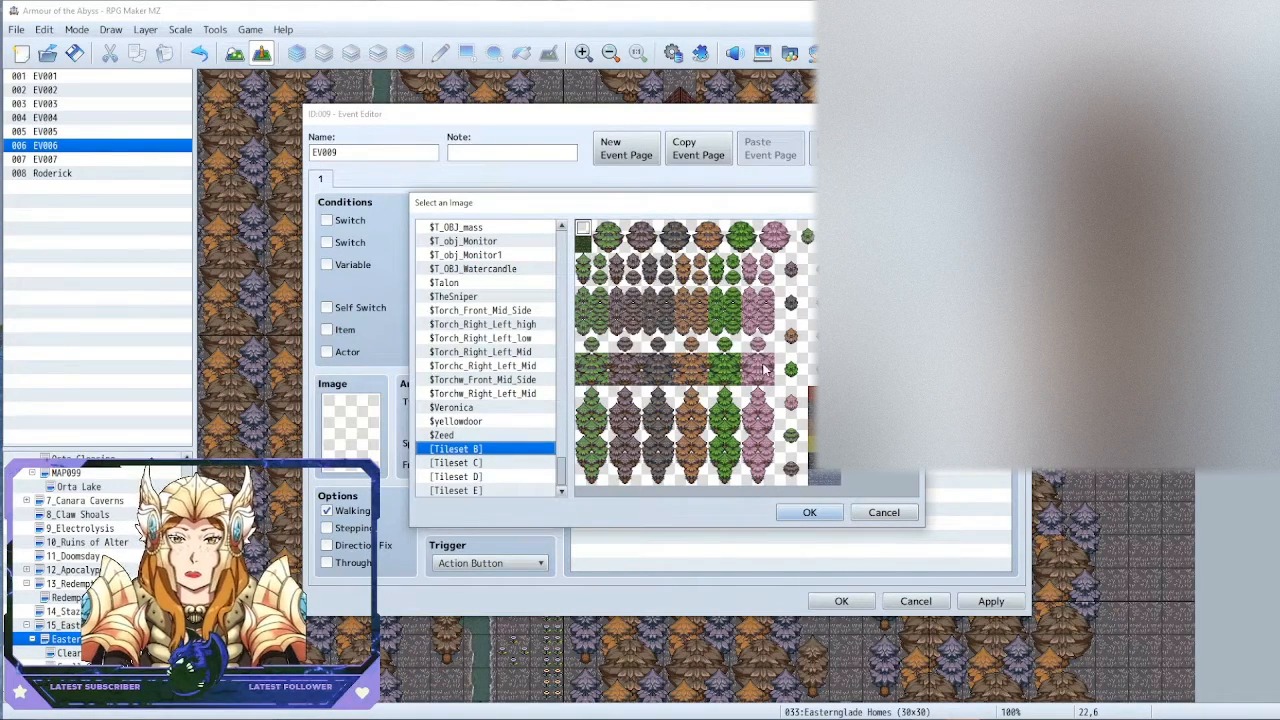
left_click(477, 462)
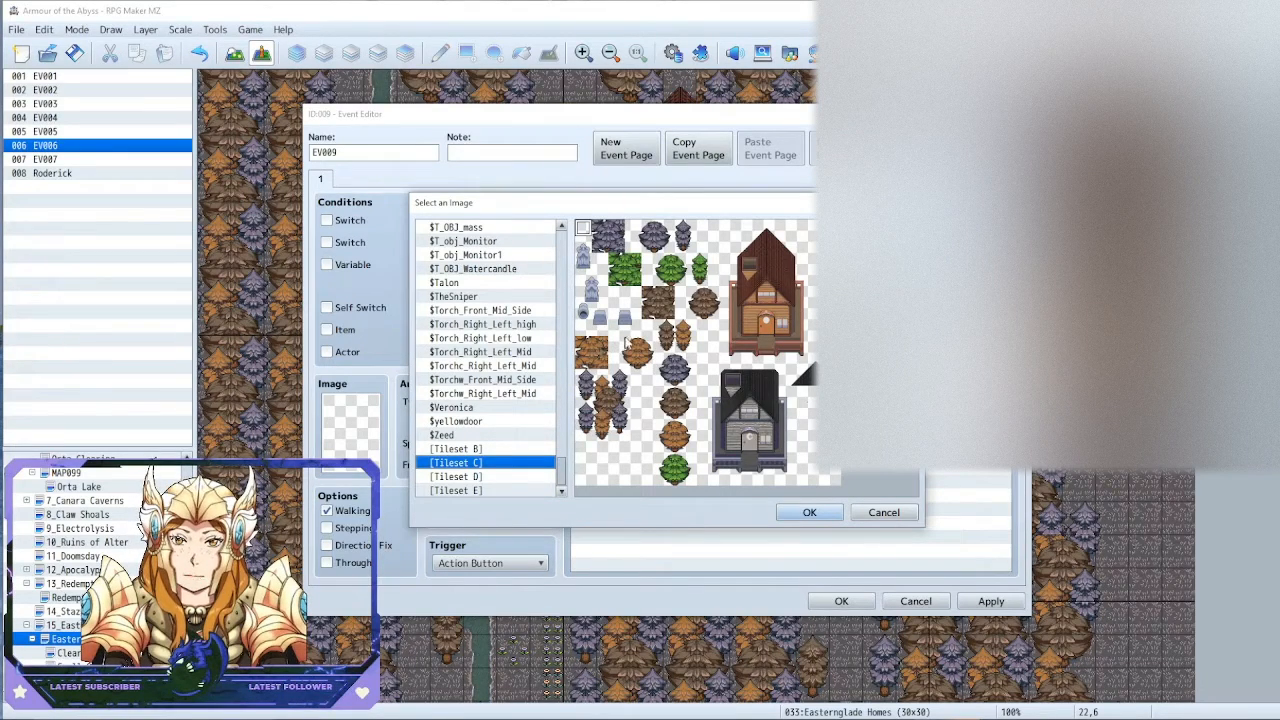
left_click(456, 478)
left_click(456, 489)
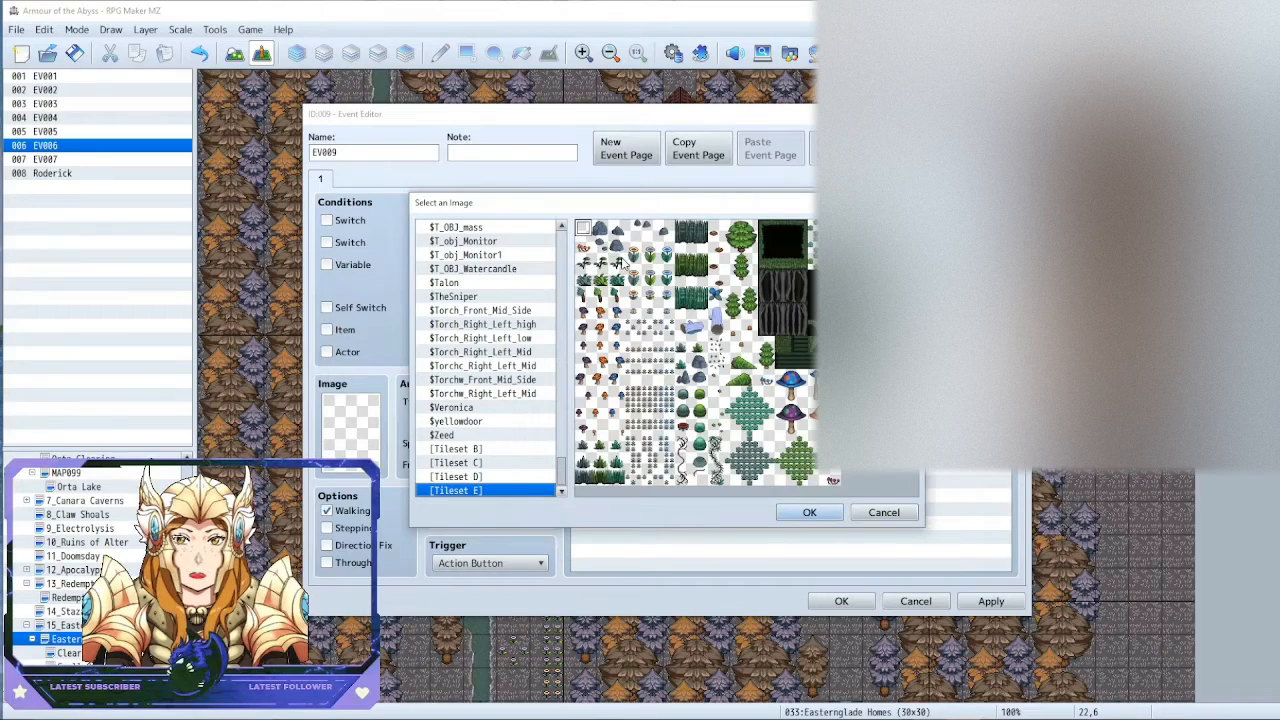
double_click(634, 262)
double_click(322, 428)
double_click(635, 275)
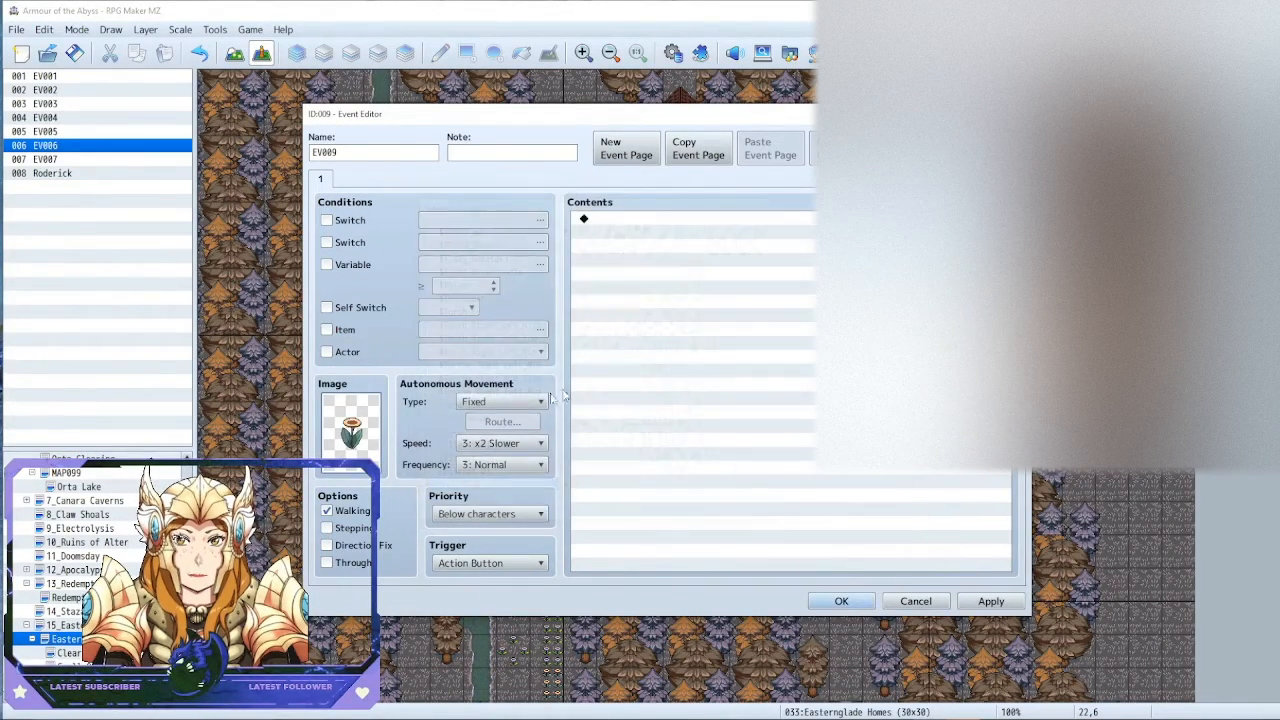
Set the flower event's priority to Same as characters and add a second event page conditioned on Self Switch A.
left_click(468, 514)
left_click(491, 542)
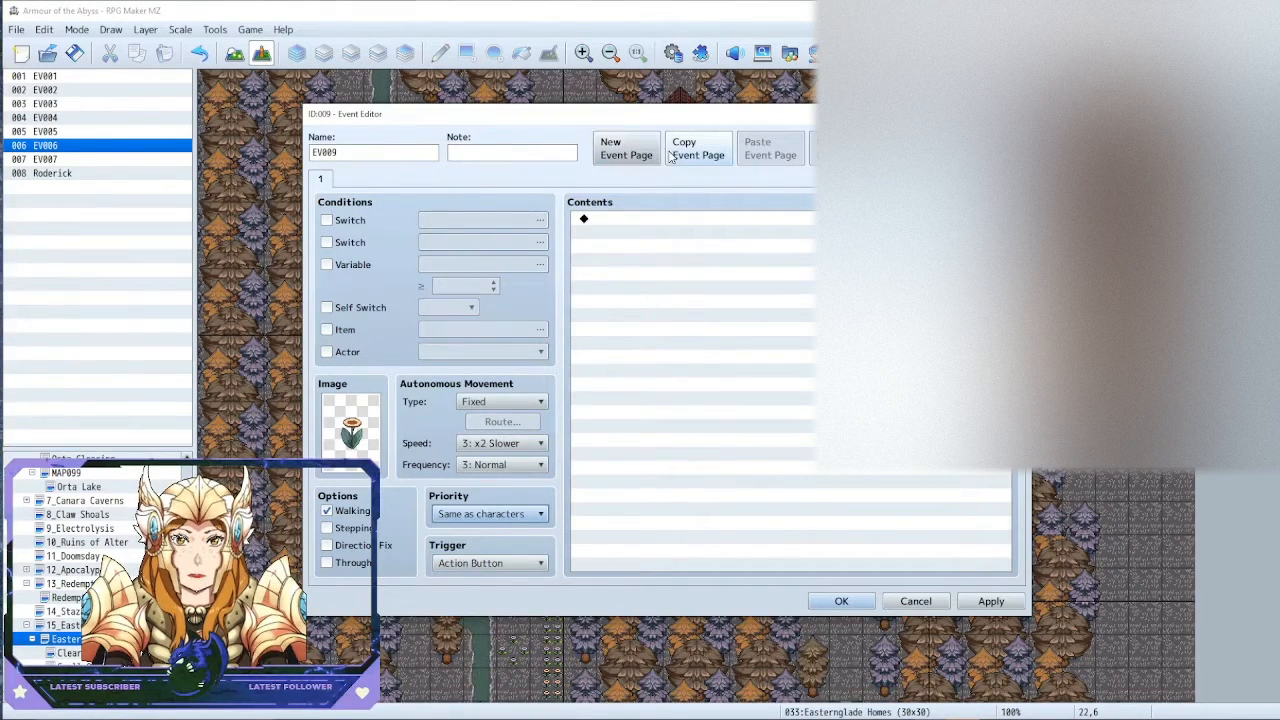
left_click(626, 148)
left_click(326, 307)
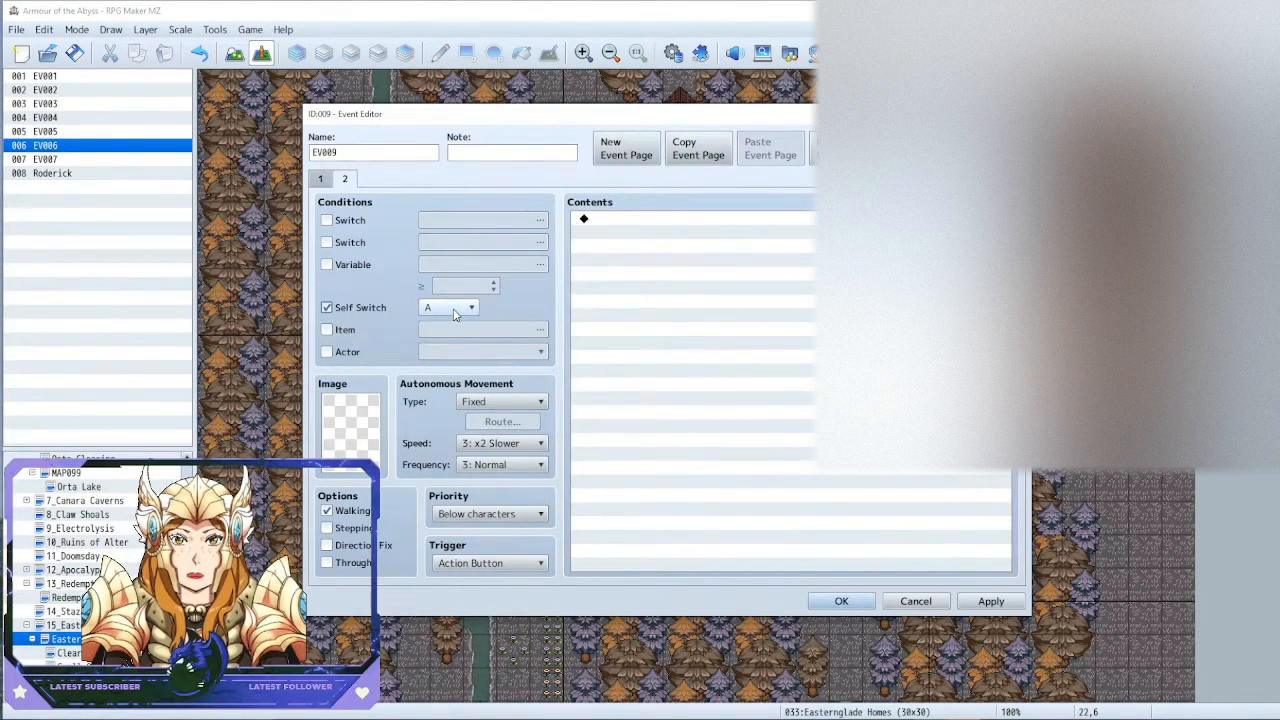
Start a Show Text command on event page 1 with the Dim background and Middle window position.
left_click(320, 178)
double_click(716, 256)
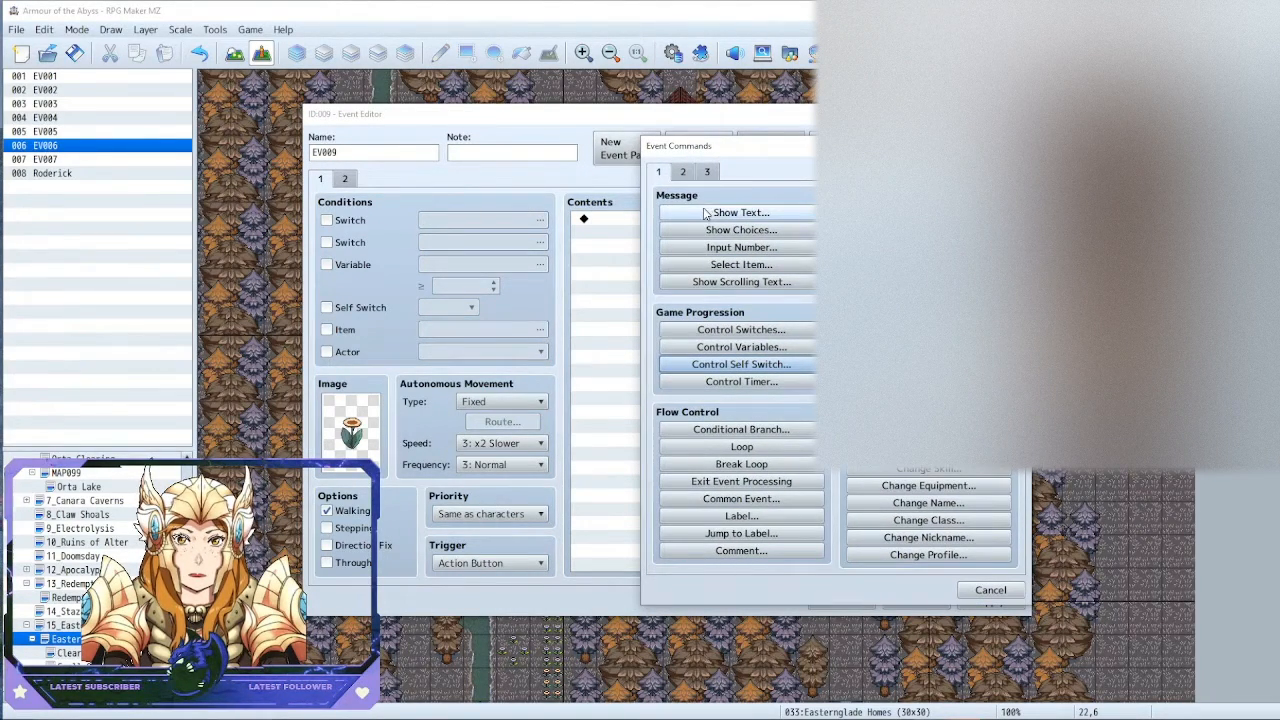
left_click(707, 214)
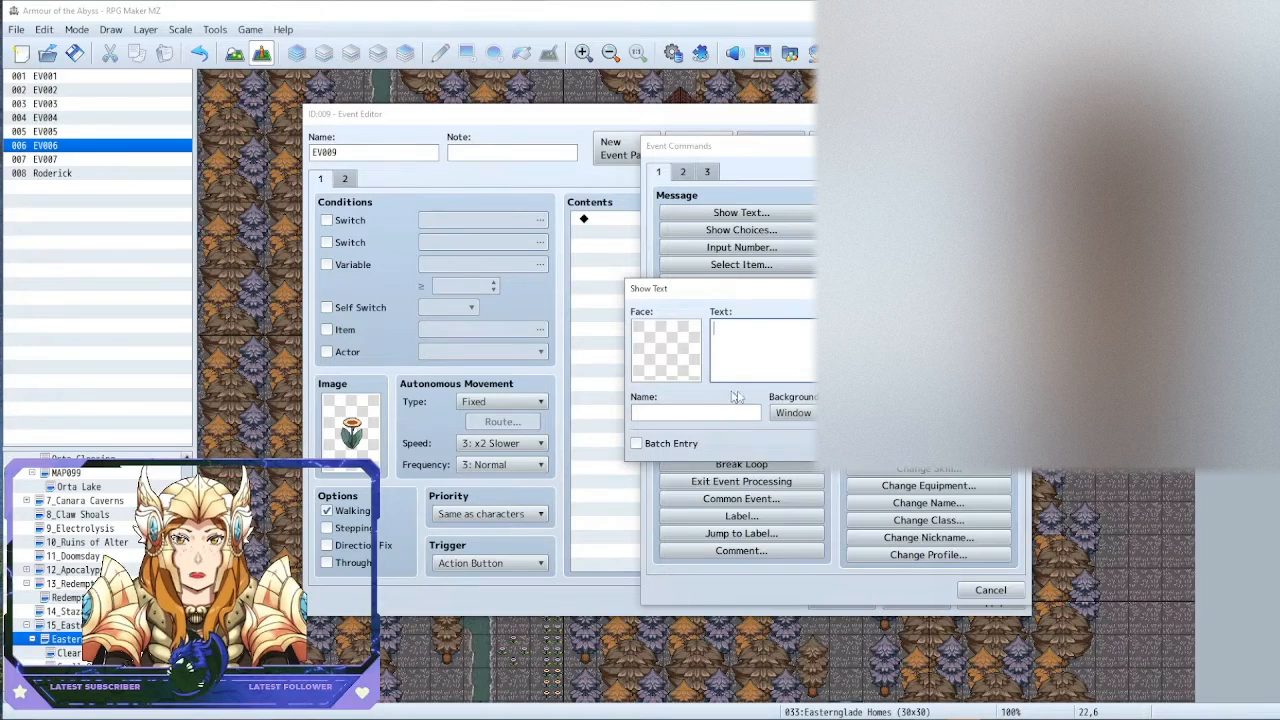
left_click(793, 413)
left_click(795, 432)
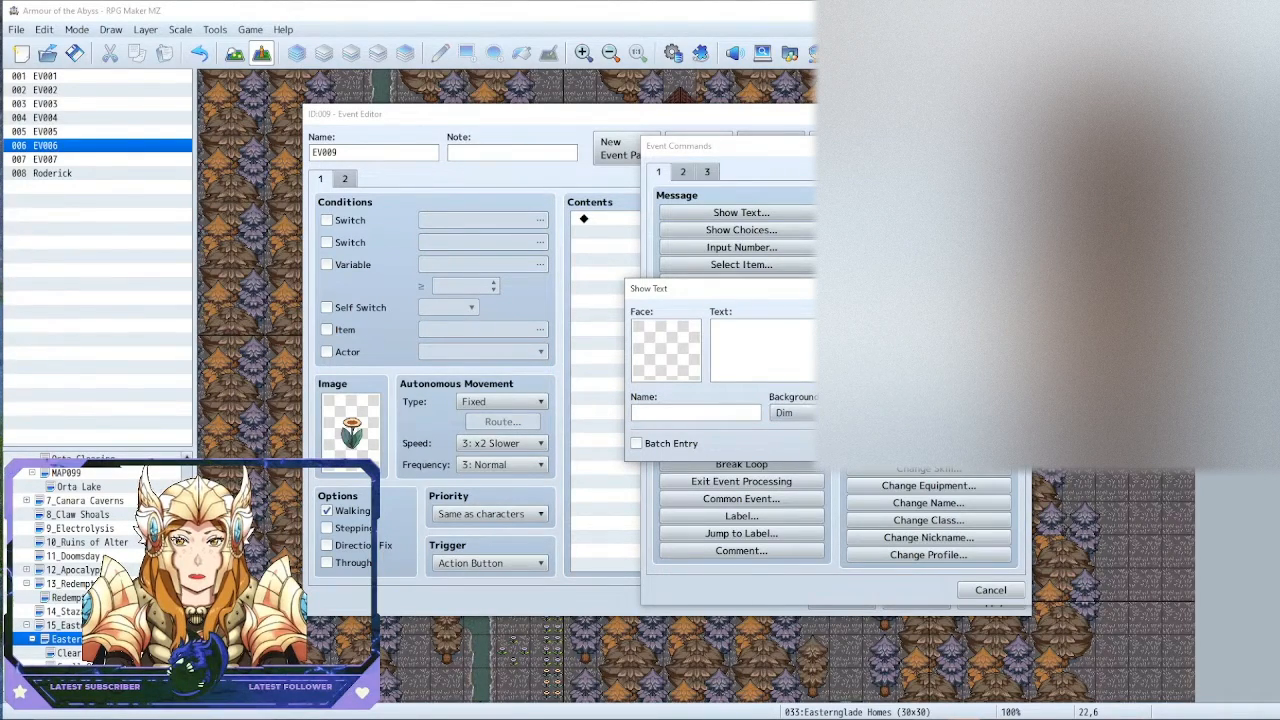
Enter the message "There is a grand yellow flower here. Pick it from the ground?" on two lines and confirm it.
left_click(782, 350)
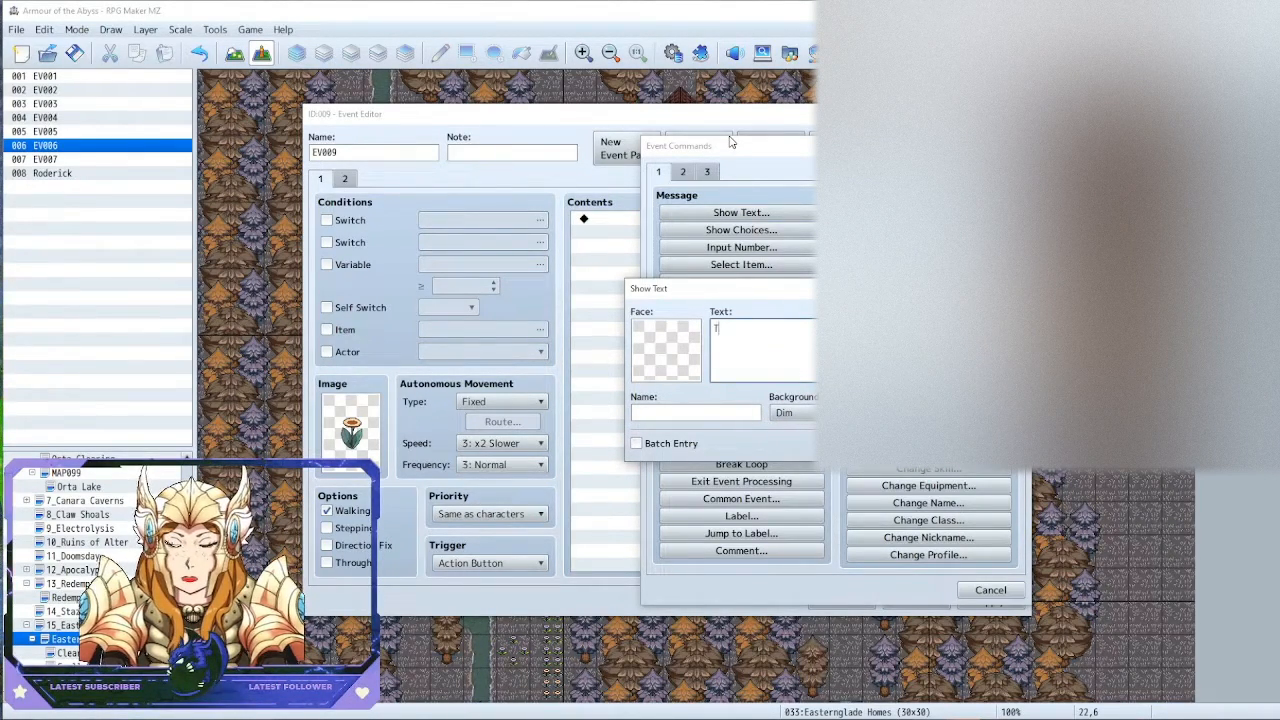
type("There is a lux")
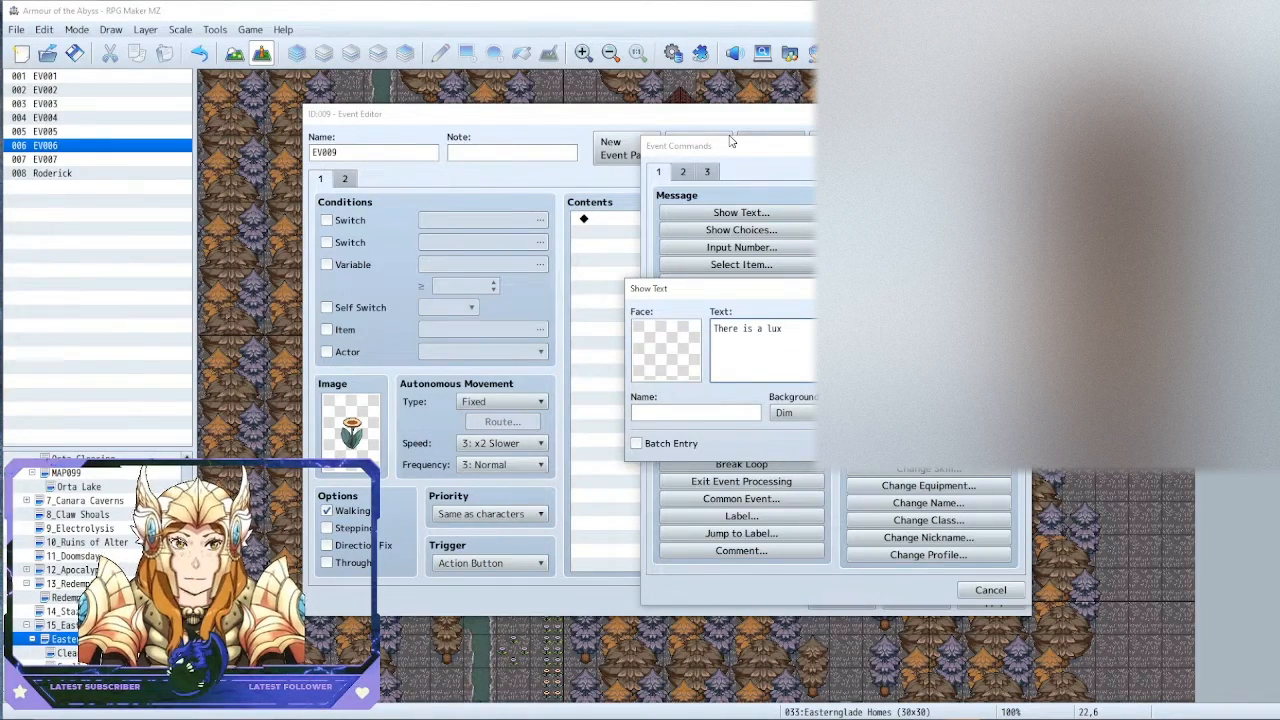
type("uo")
key("BackSpace")
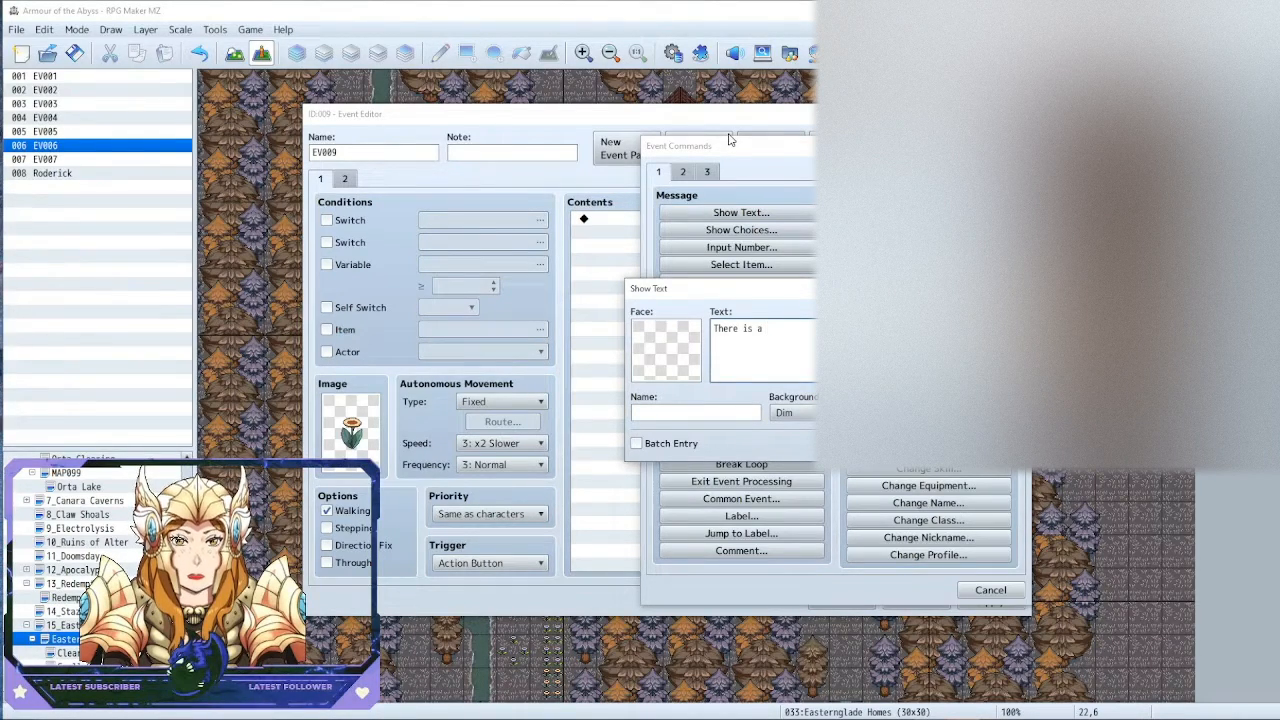
type("ga")
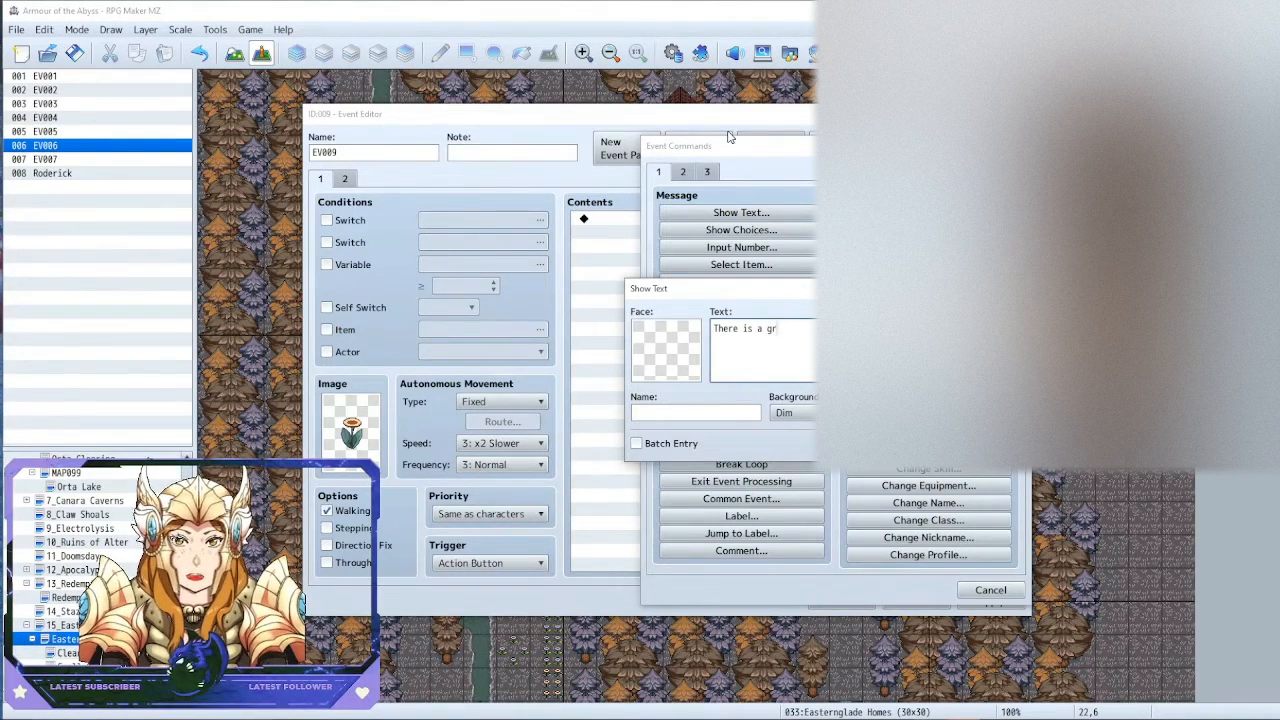
type("and")
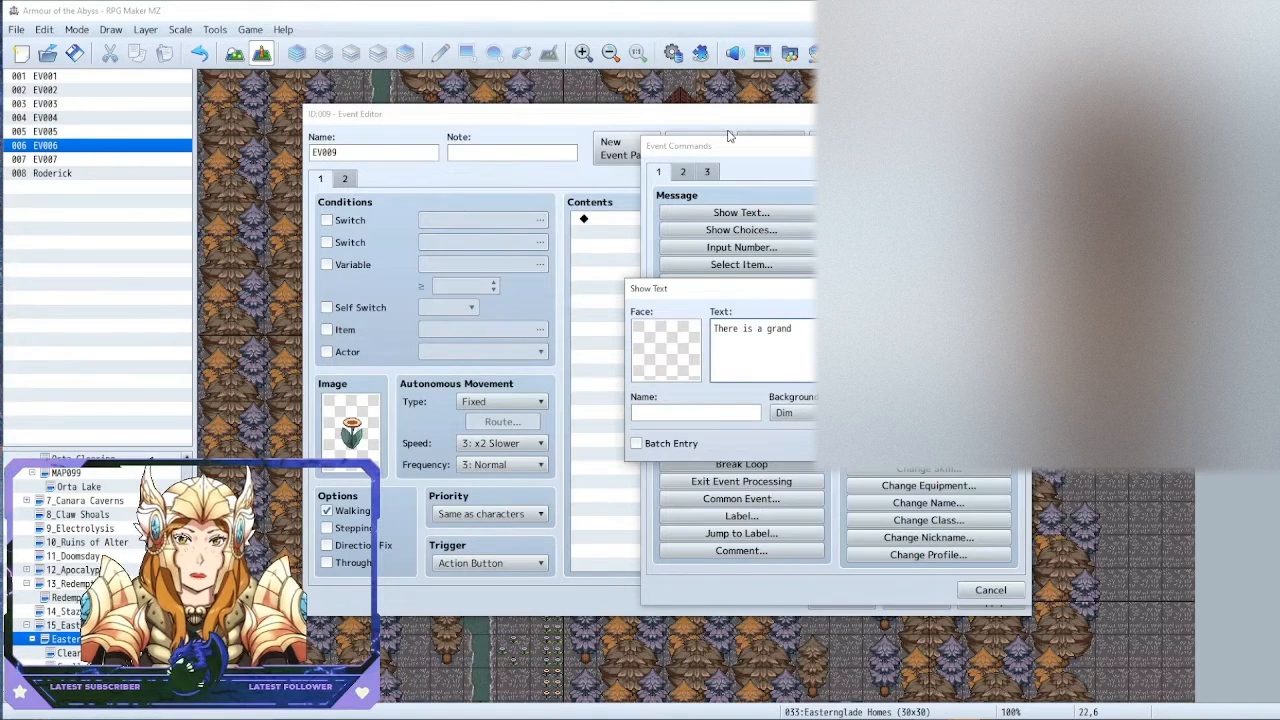
type(" yell")
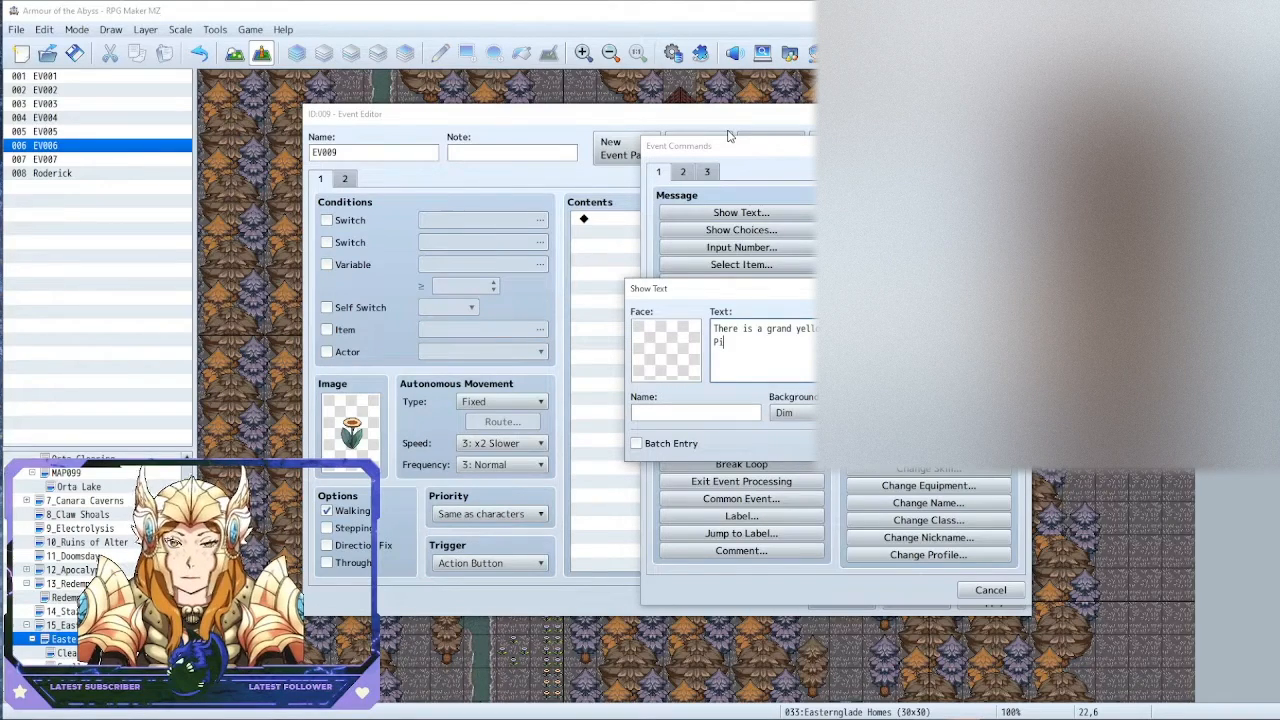
type("it from")
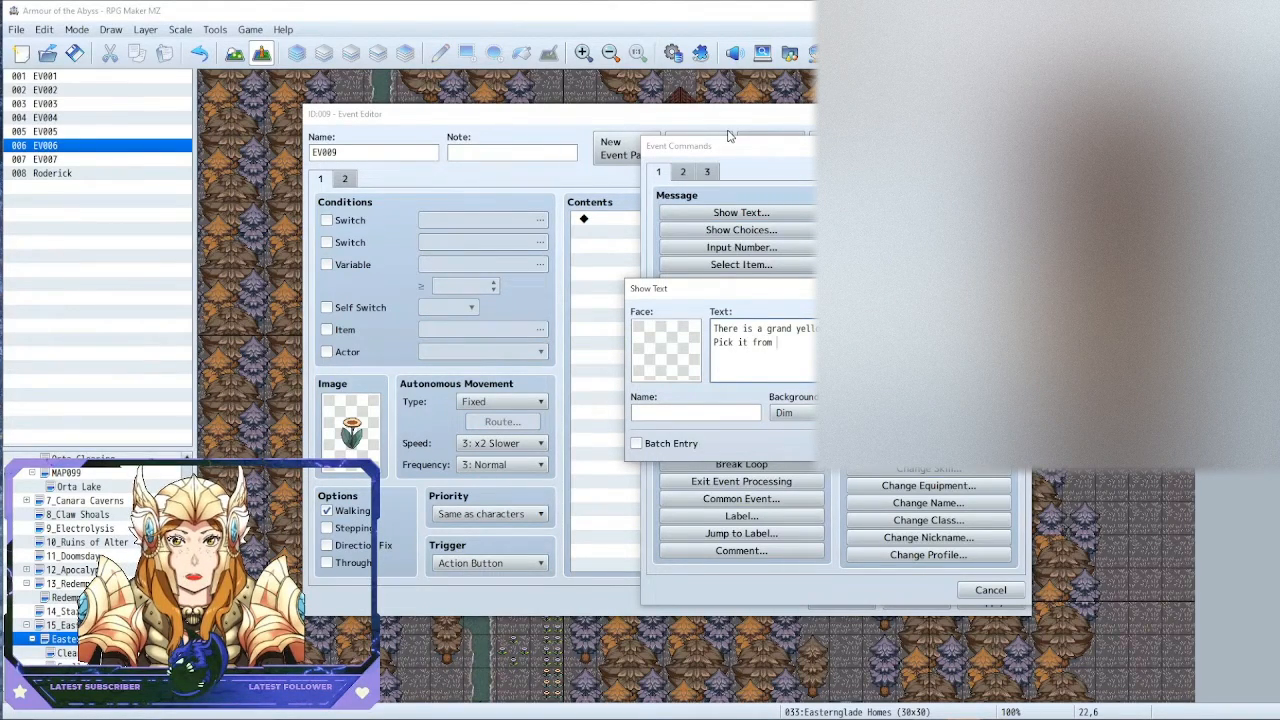
type(" the grou")
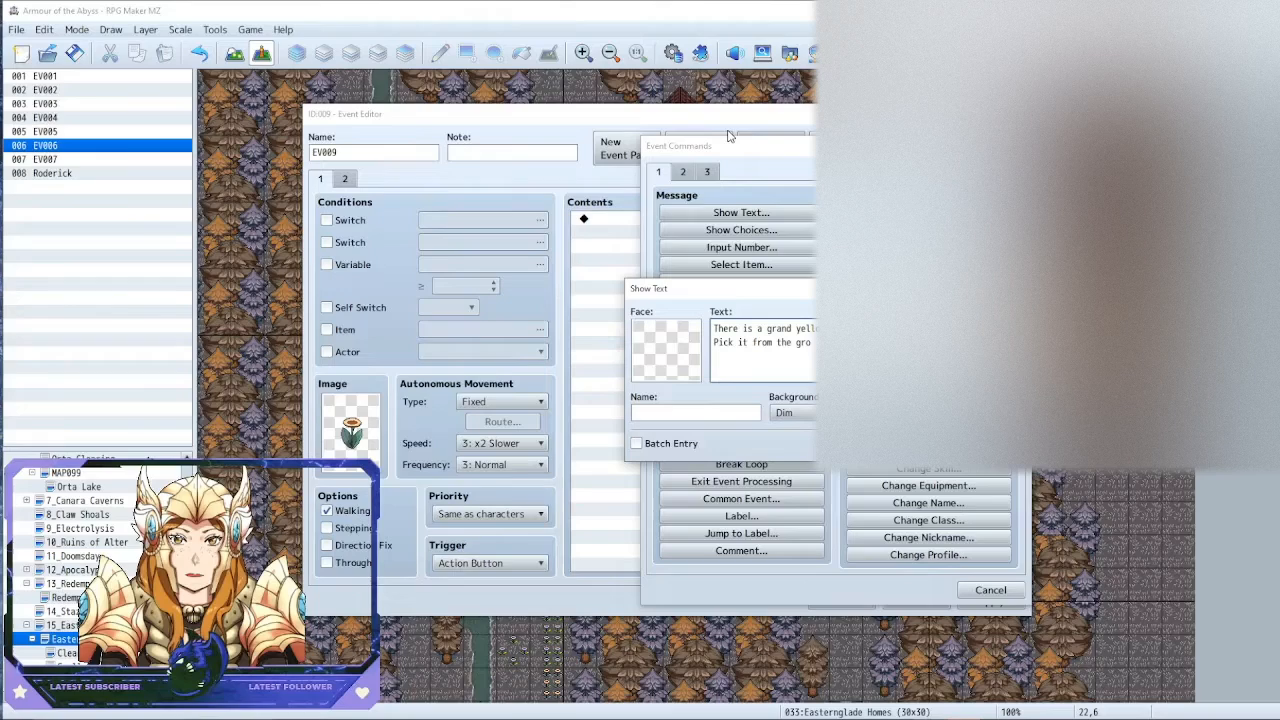
left_click(942, 448)
Add a Show Choices command with the options Yes and No below the flower message.
double_click(749, 292)
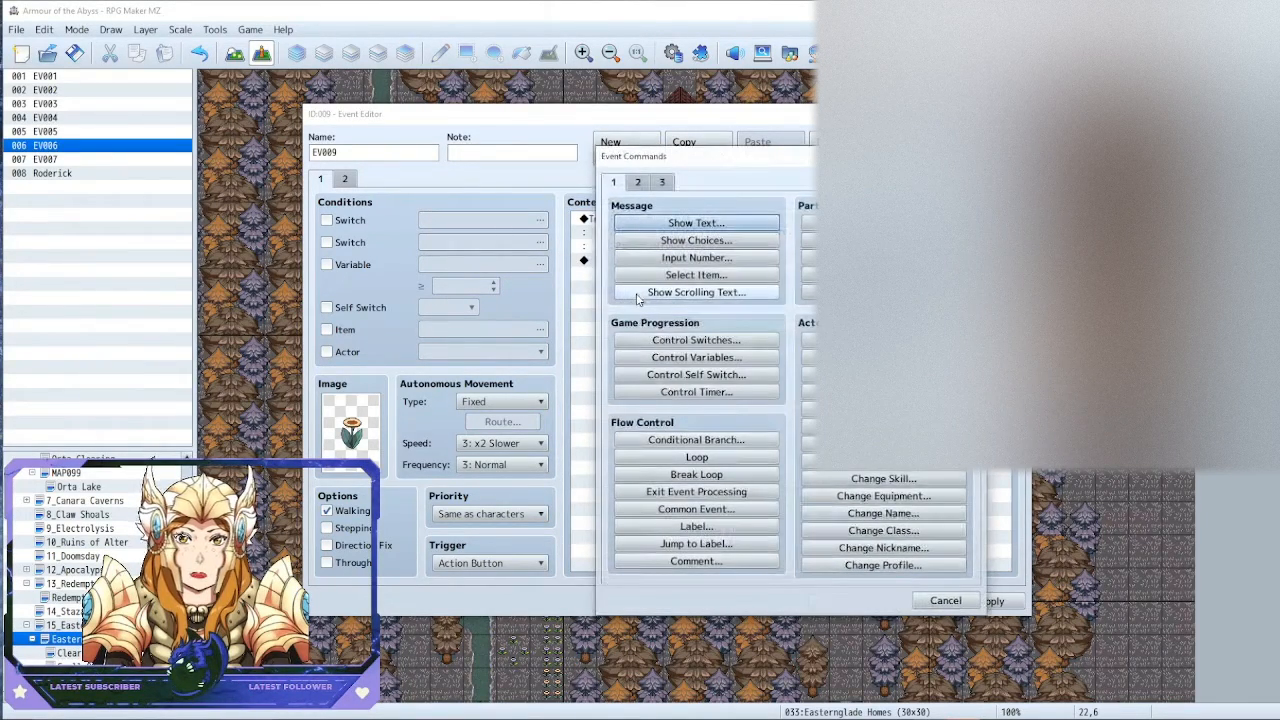
left_click(667, 243)
left_click(826, 478)
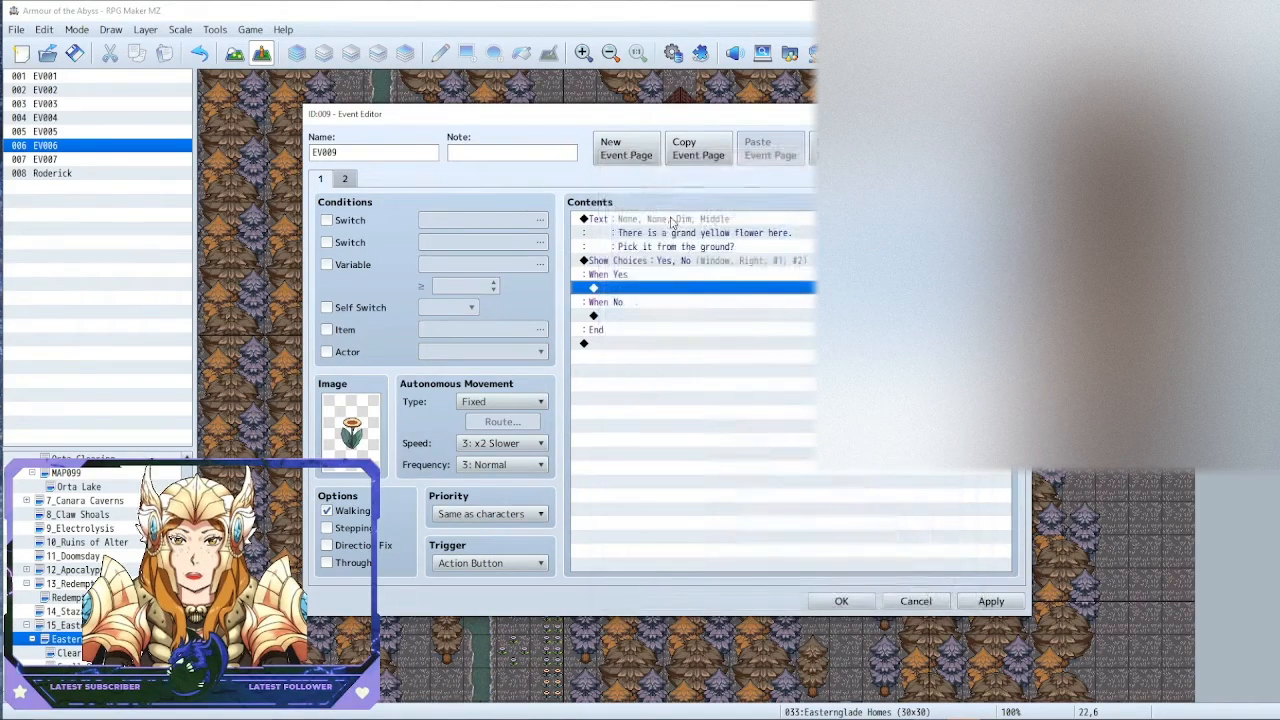
Copy the opening flower message into the When Yes branch of the choices.
double_click(630, 288)
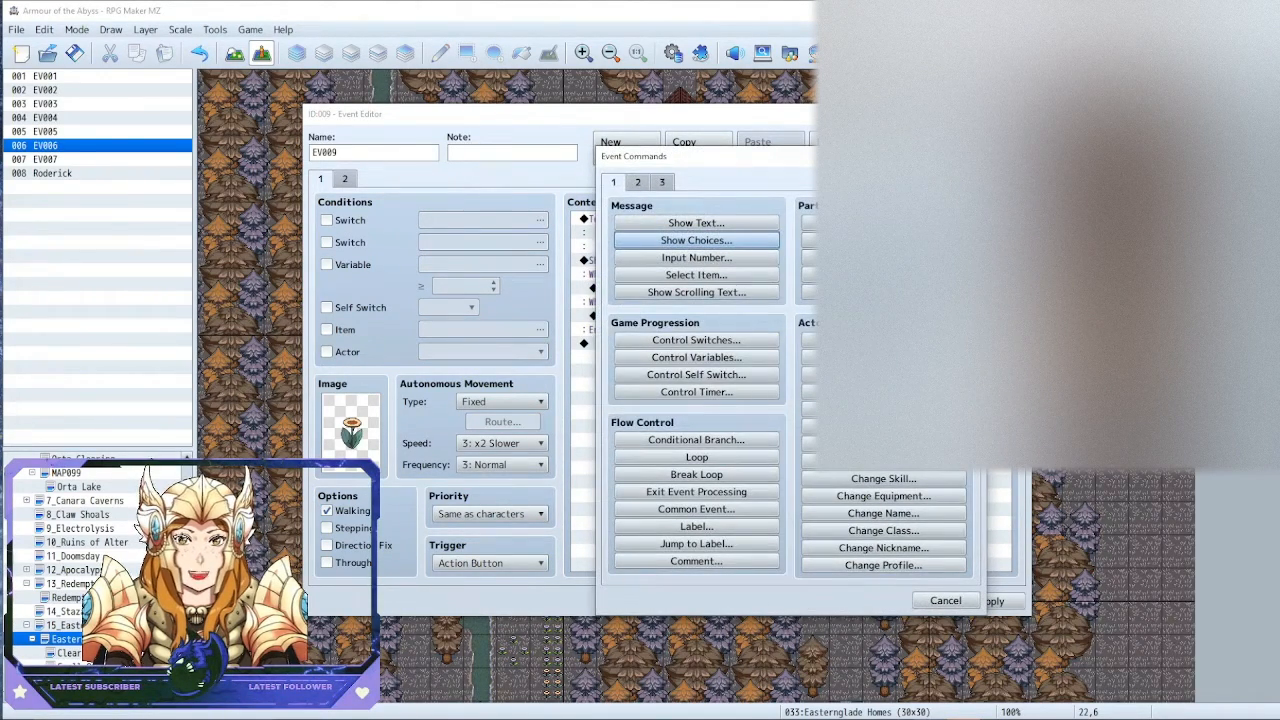
key("Escape")
left_click(600, 218)
key("ctrl+c")
left_click(630, 288)
key("ctrl+v")
Rewrite the copied message to describe pulling the plant from the ground and robbing its life, ending with "I hope your happy.".
right_click(640, 297)
left_click(657, 305)
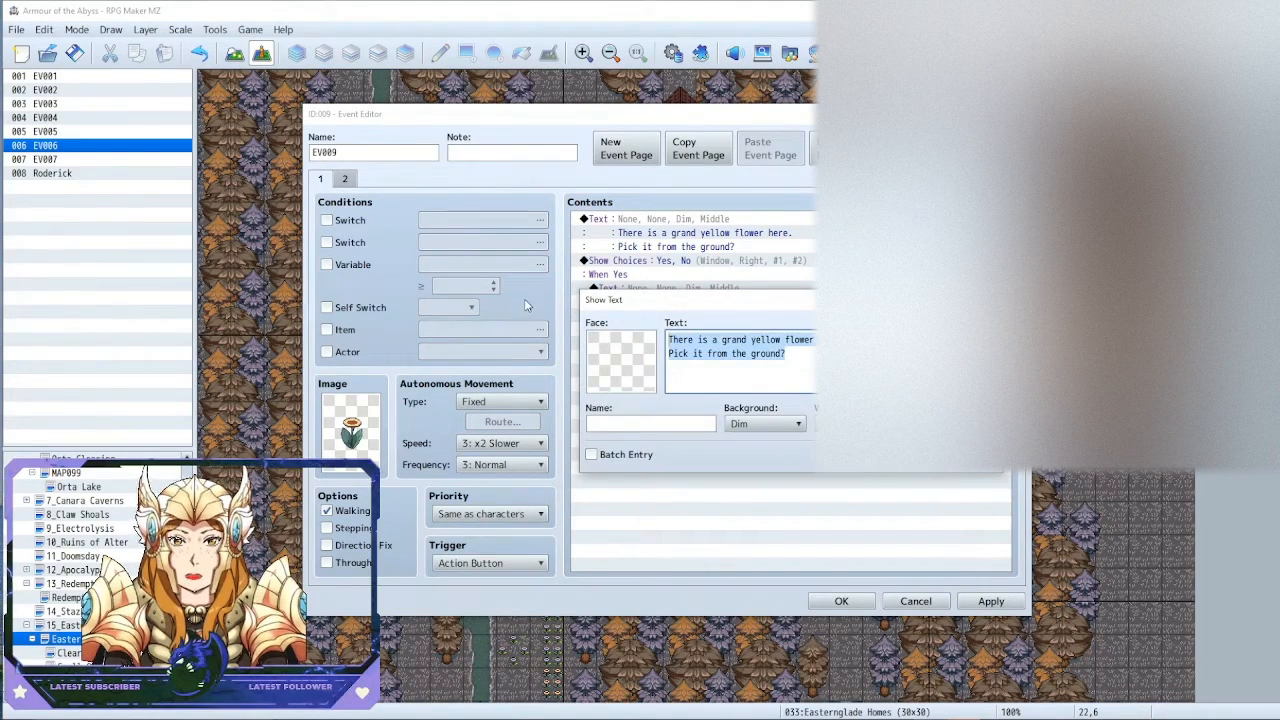
key("BackSpace")
type("Yo")
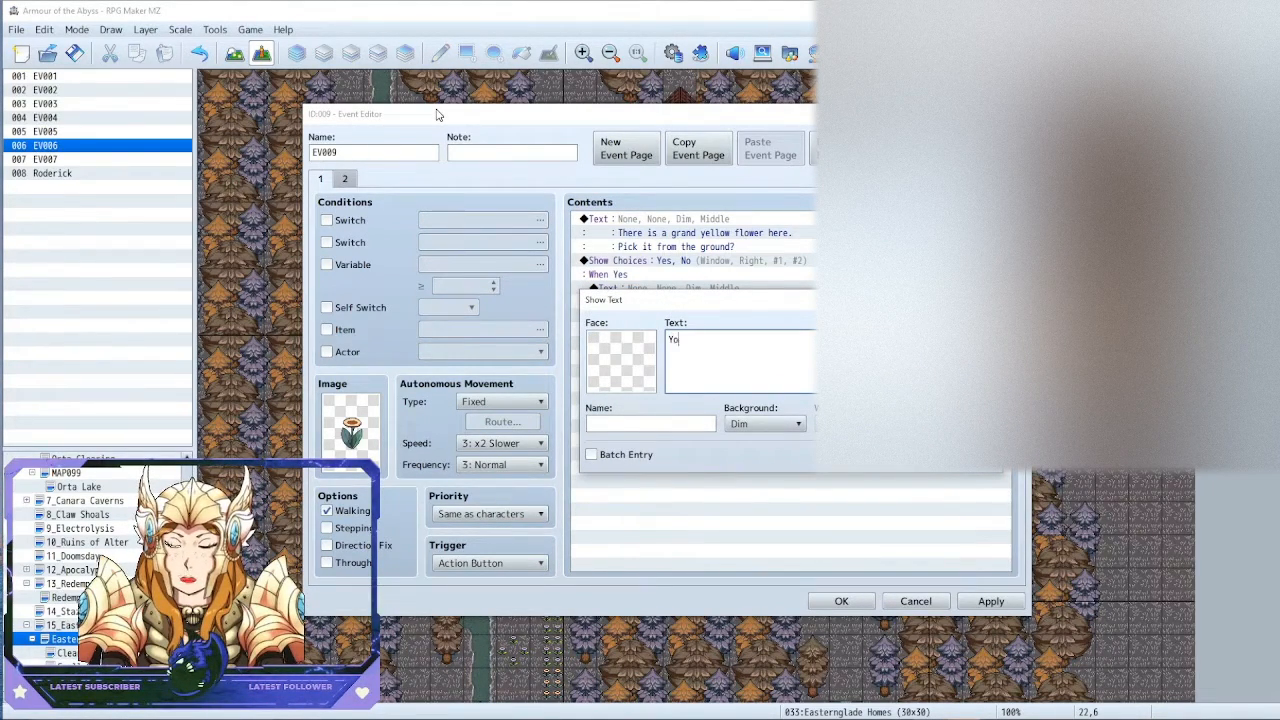
type("u pull the plant from the gr")
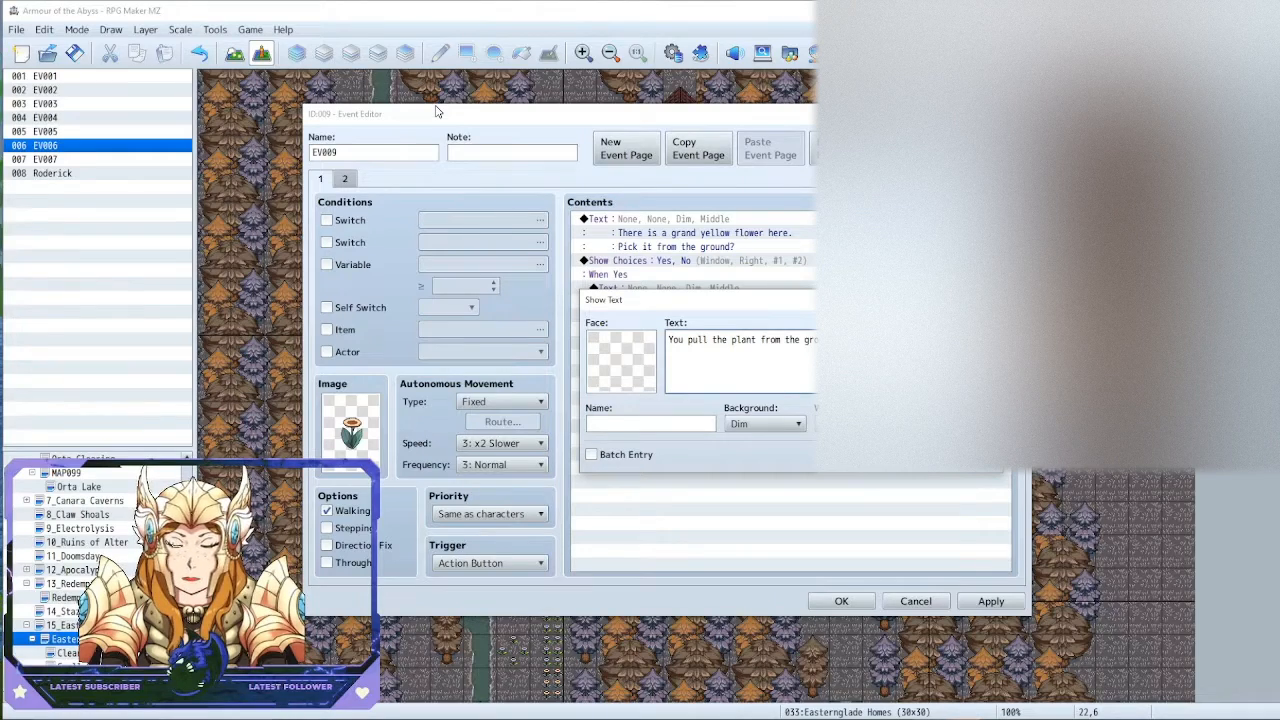
type("s life.")
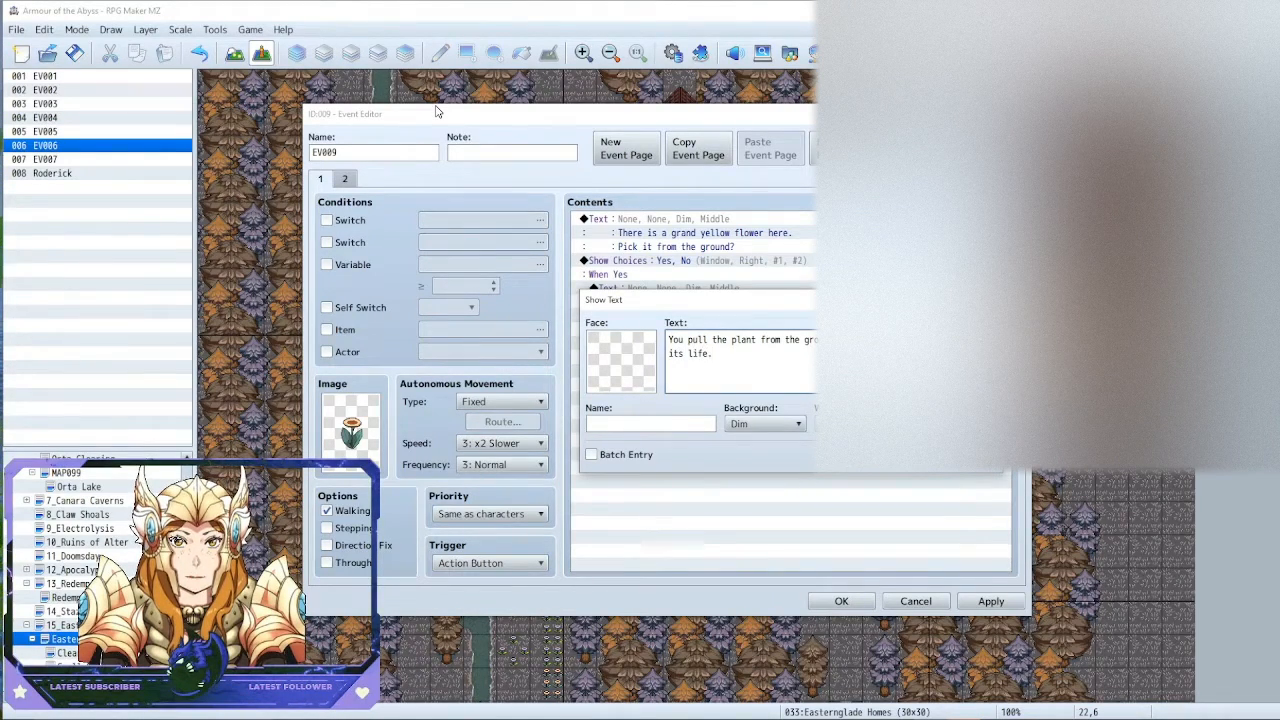
type(" I hope your happy.")
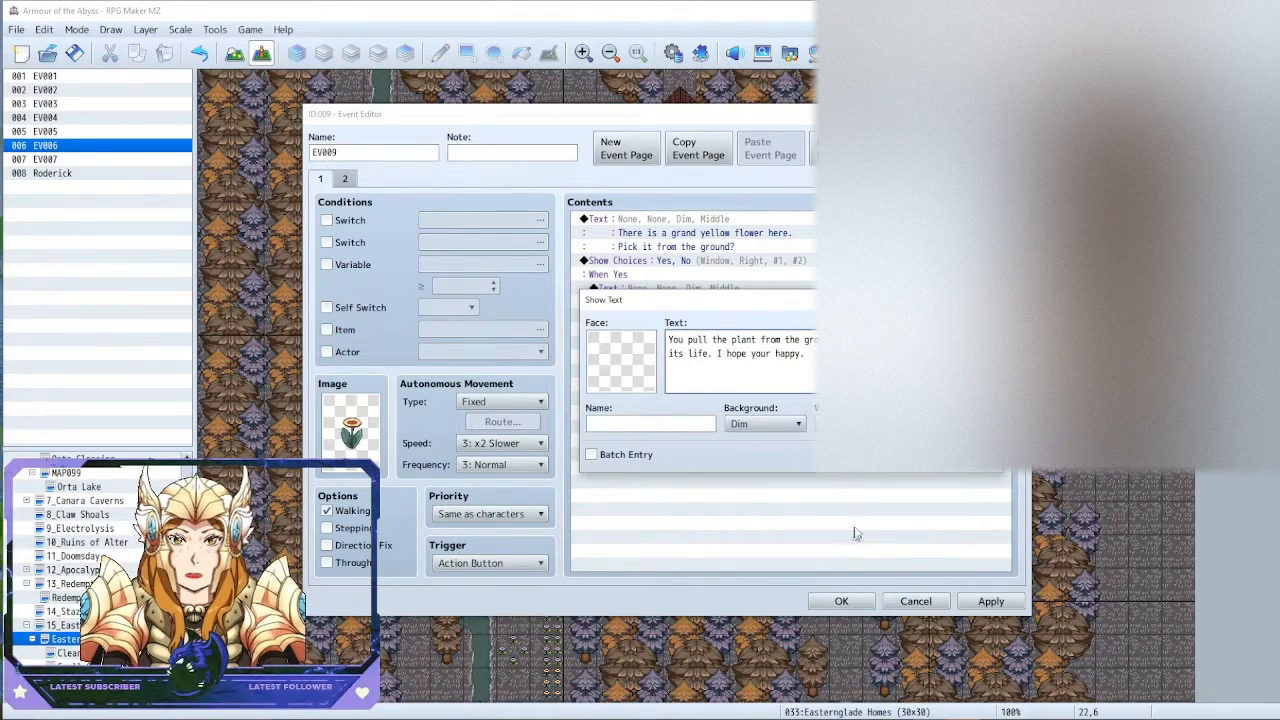
left_click(887, 455)
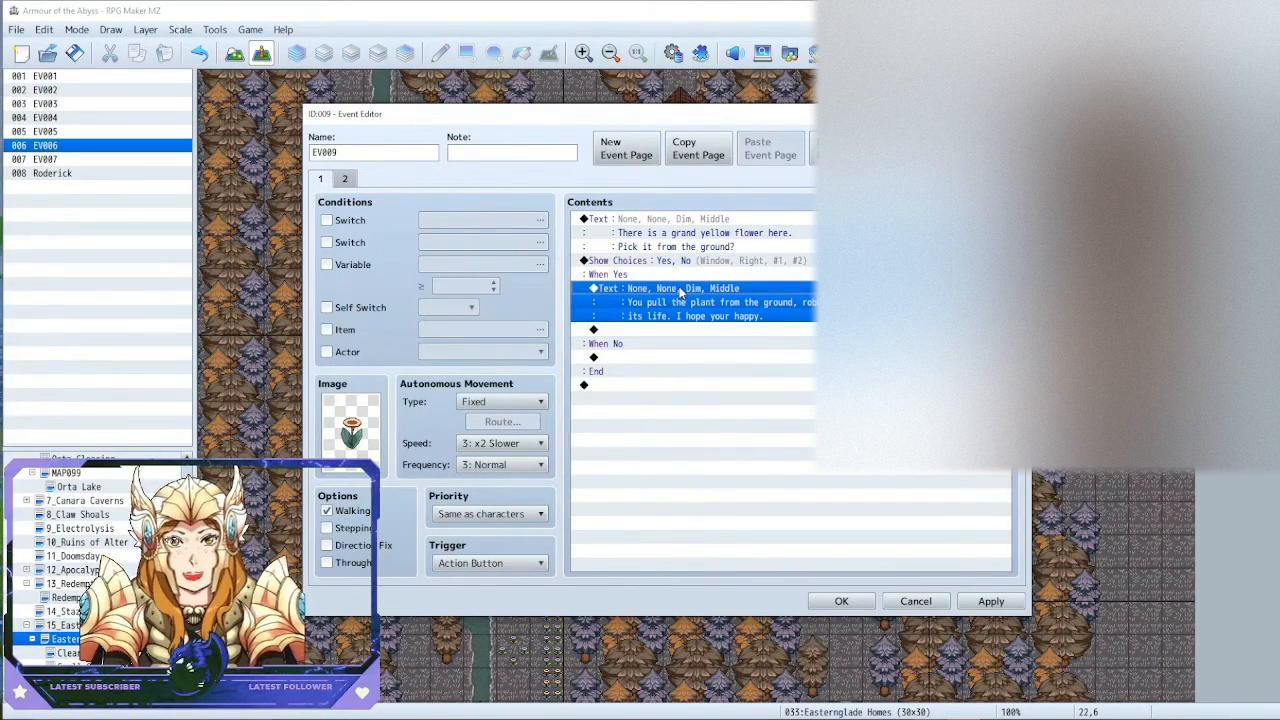
Add a Control Self Switch command setting A to ON below the message in the When Yes branch.
left_click(660, 330)
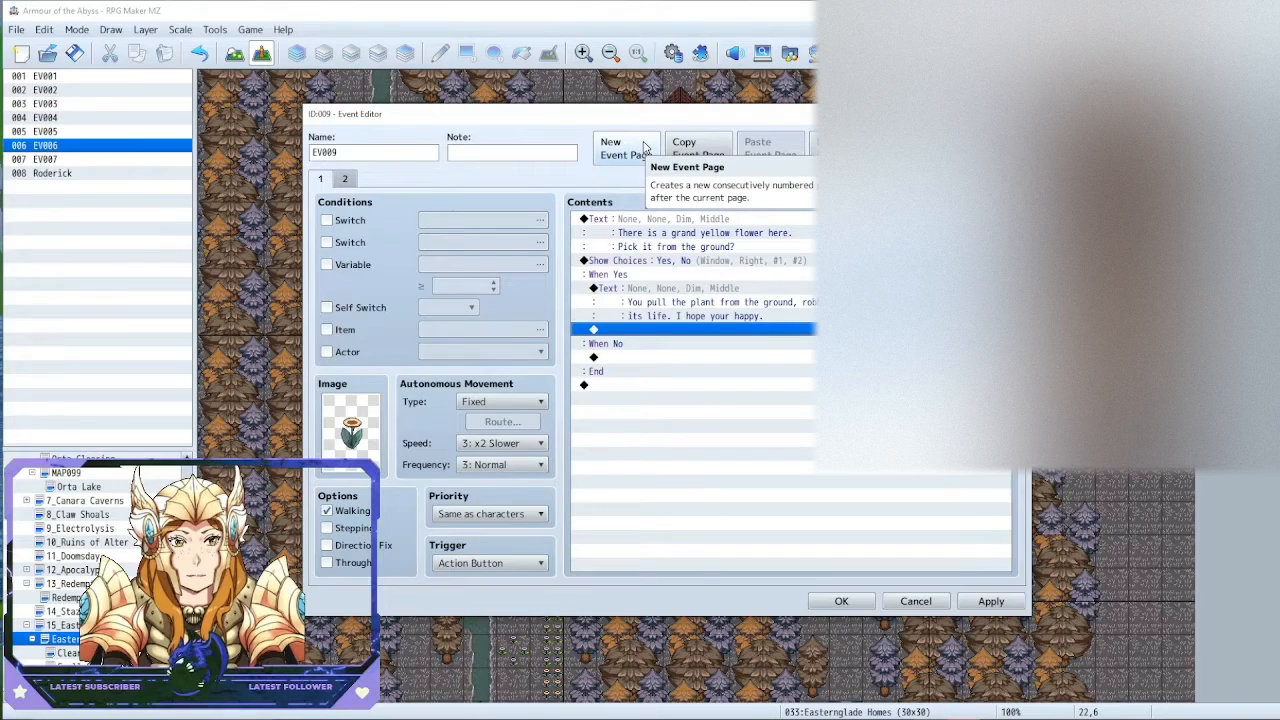
double_click(700, 332)
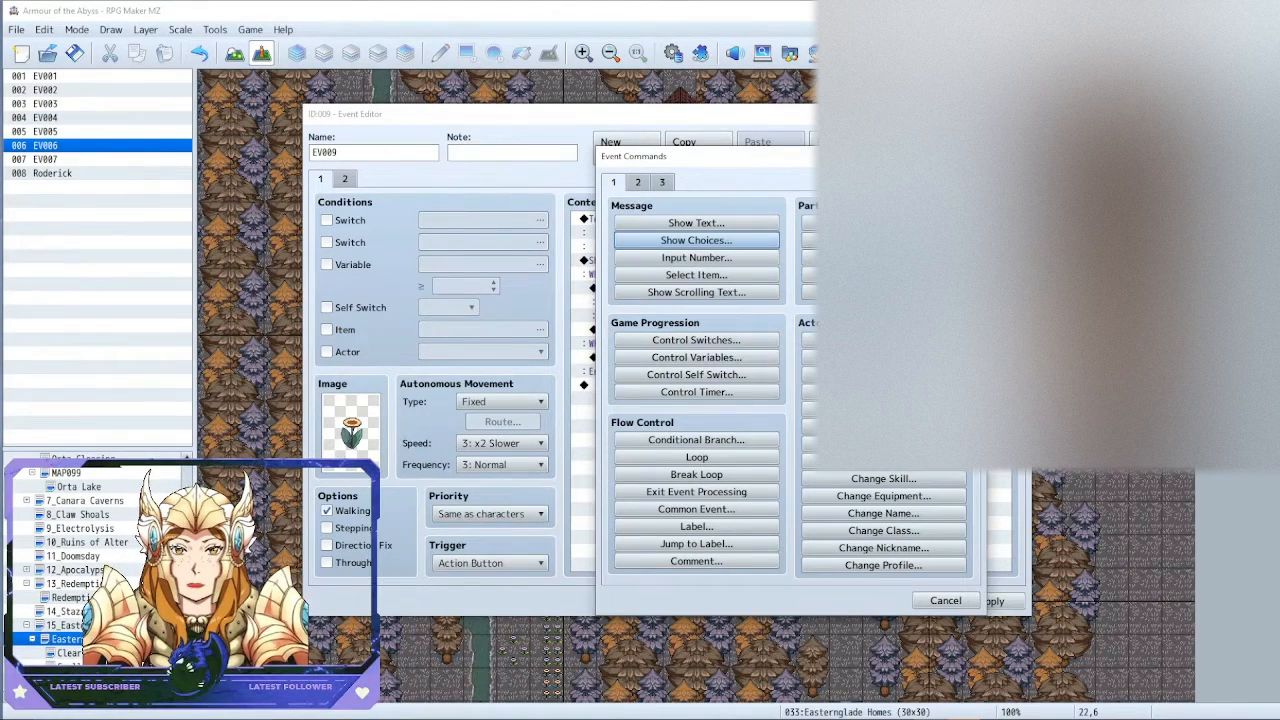
left_click(696, 240)
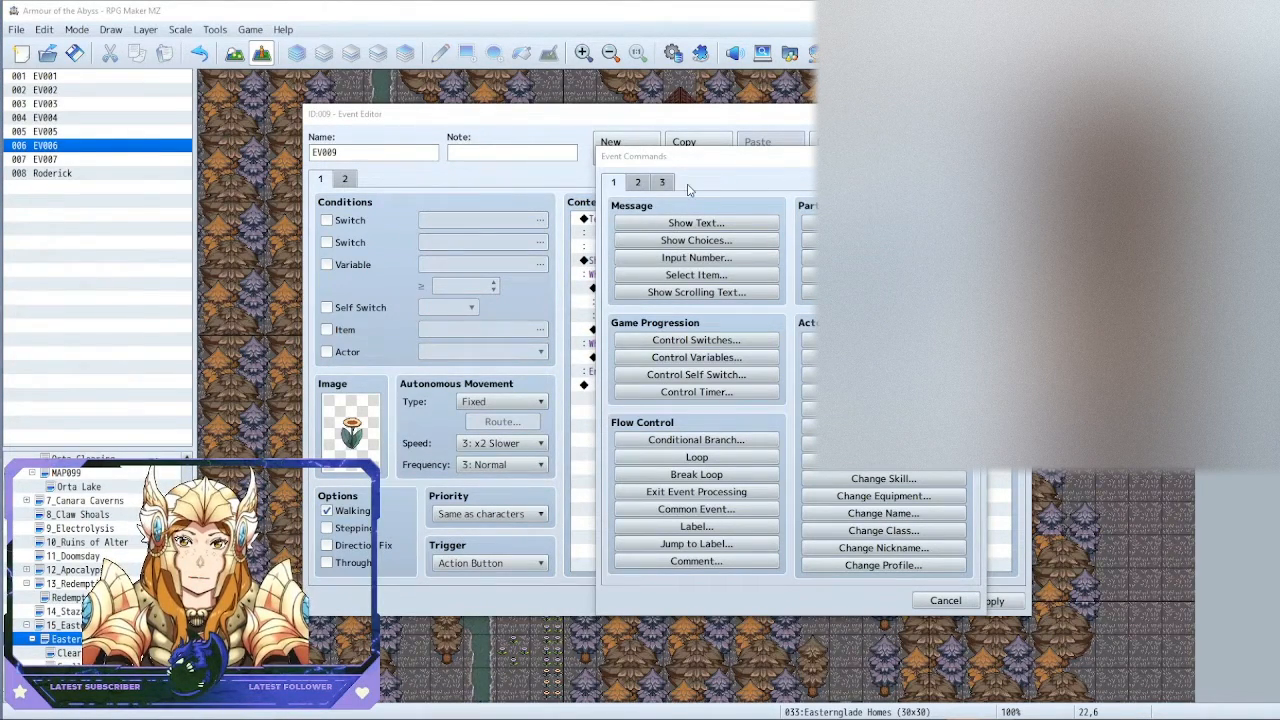
left_click_drag(718, 158, 851, 158)
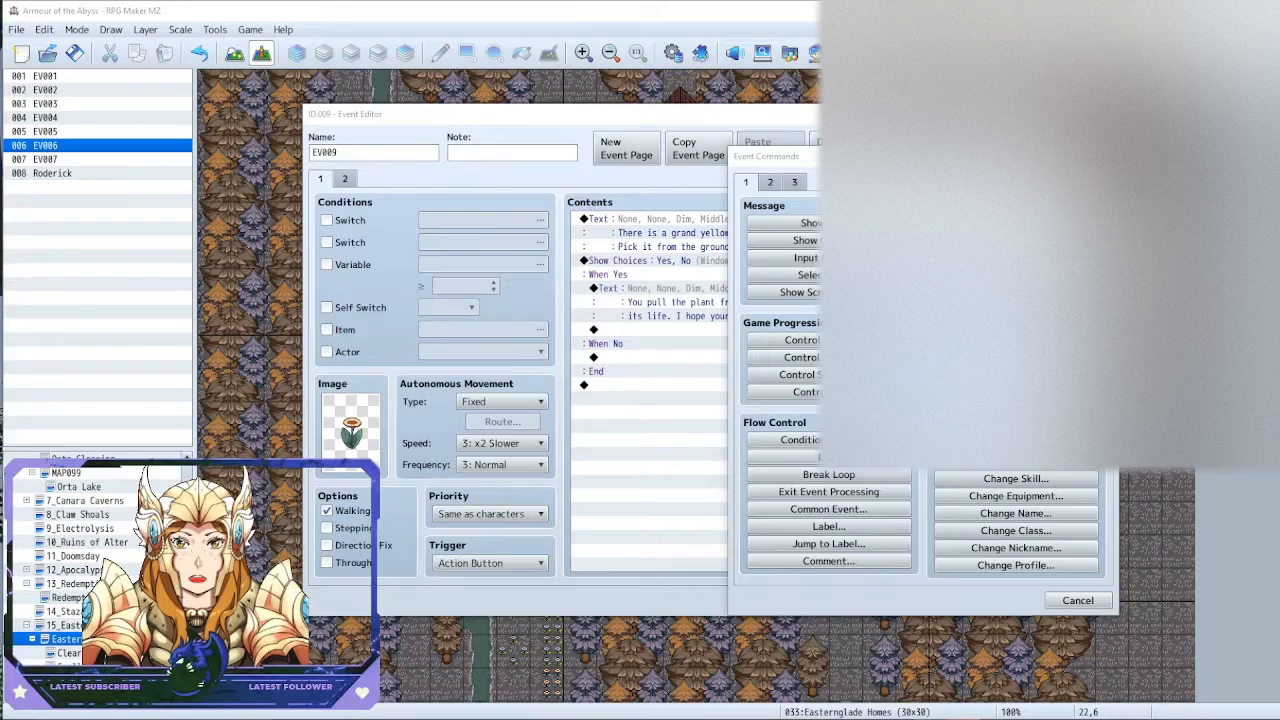
key("Return")
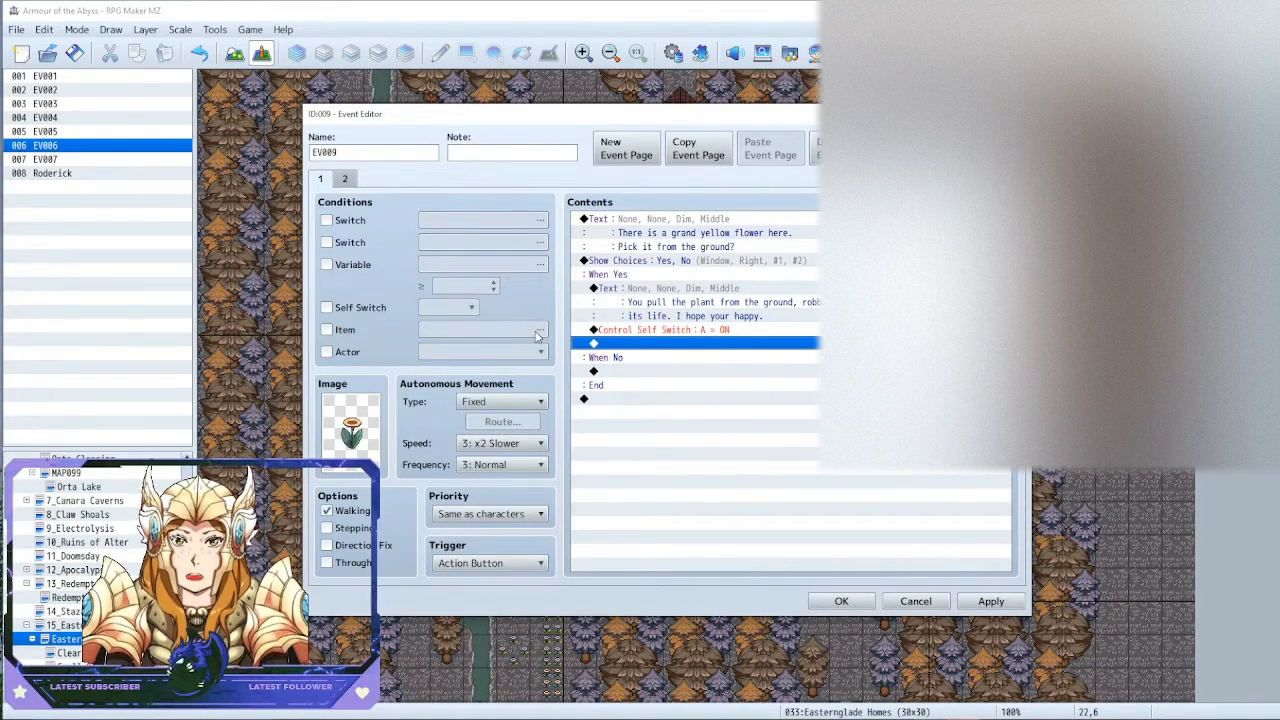
Check event page 1 against the blank page 2, and save the flower event.
left_click(344, 178)
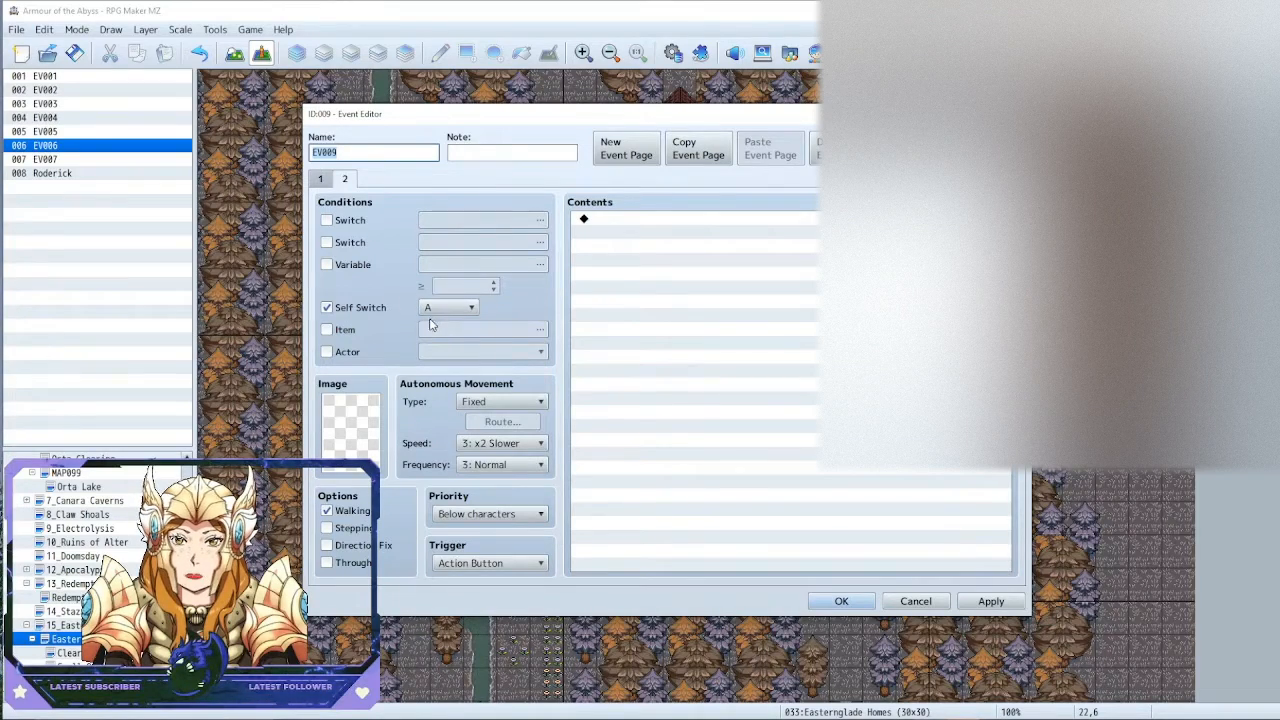
left_click(324, 180)
left_click(345, 182)
left_click(324, 180)
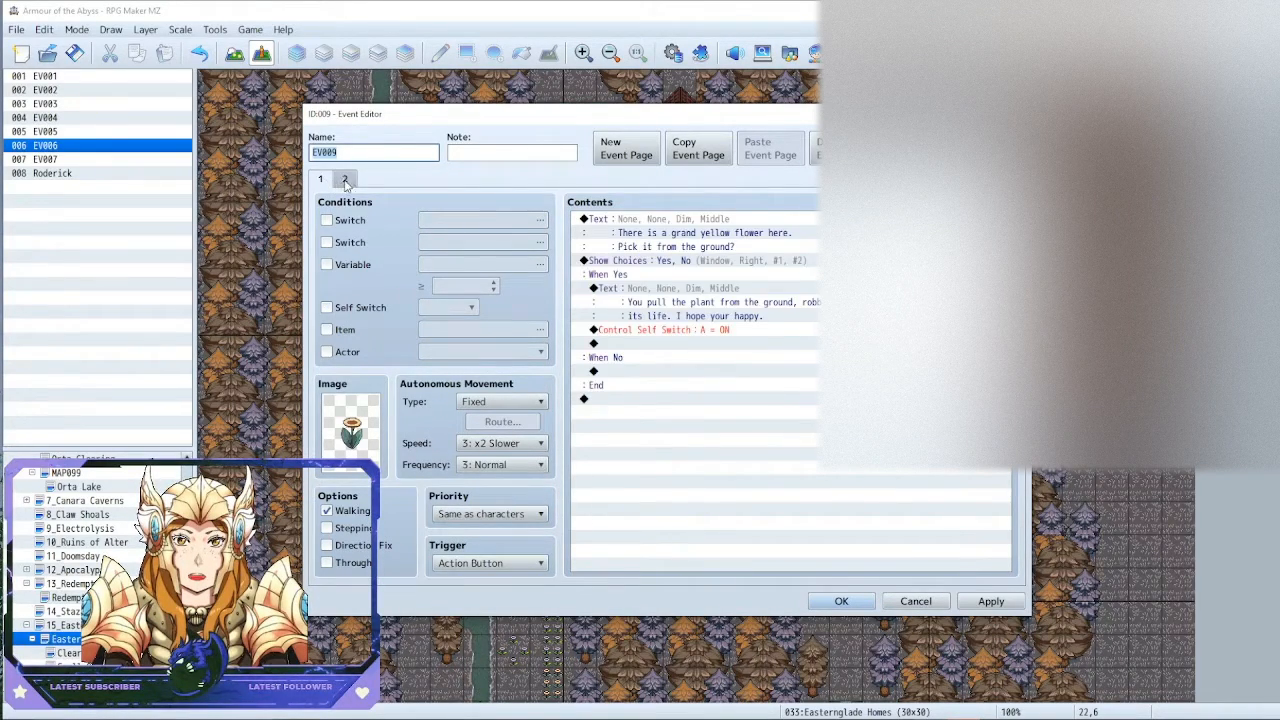
left_click(344, 180)
left_click(321, 179)
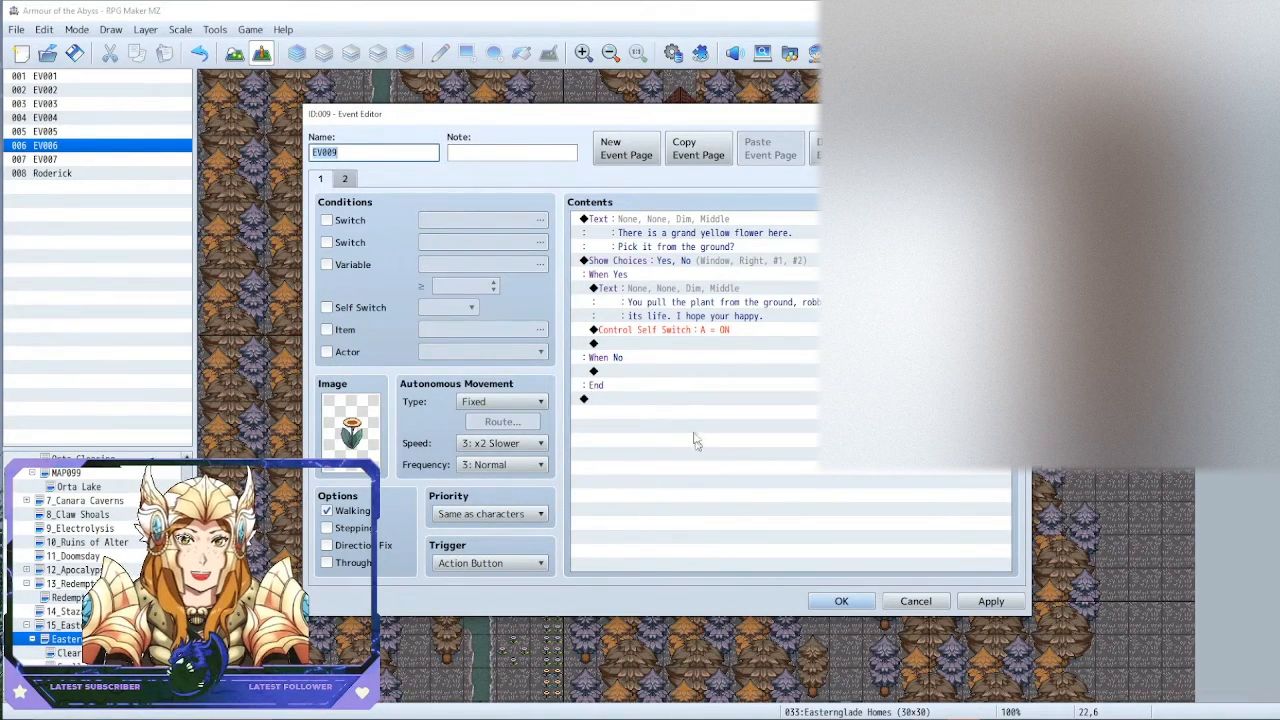
left_click(991, 601)
left_click(841, 601)
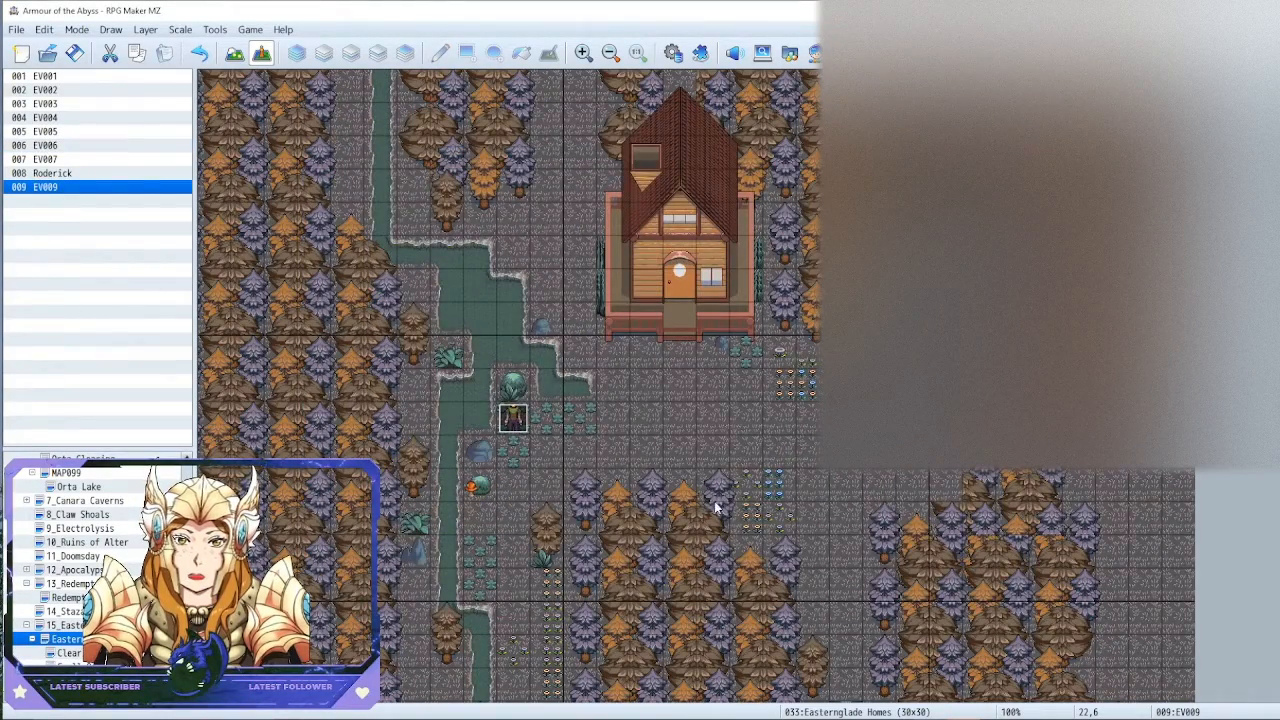
Set the player's starting position at tile 13,10 on the open ground east of Roderick.
right_click(659, 425)
mouse_move(770, 632)
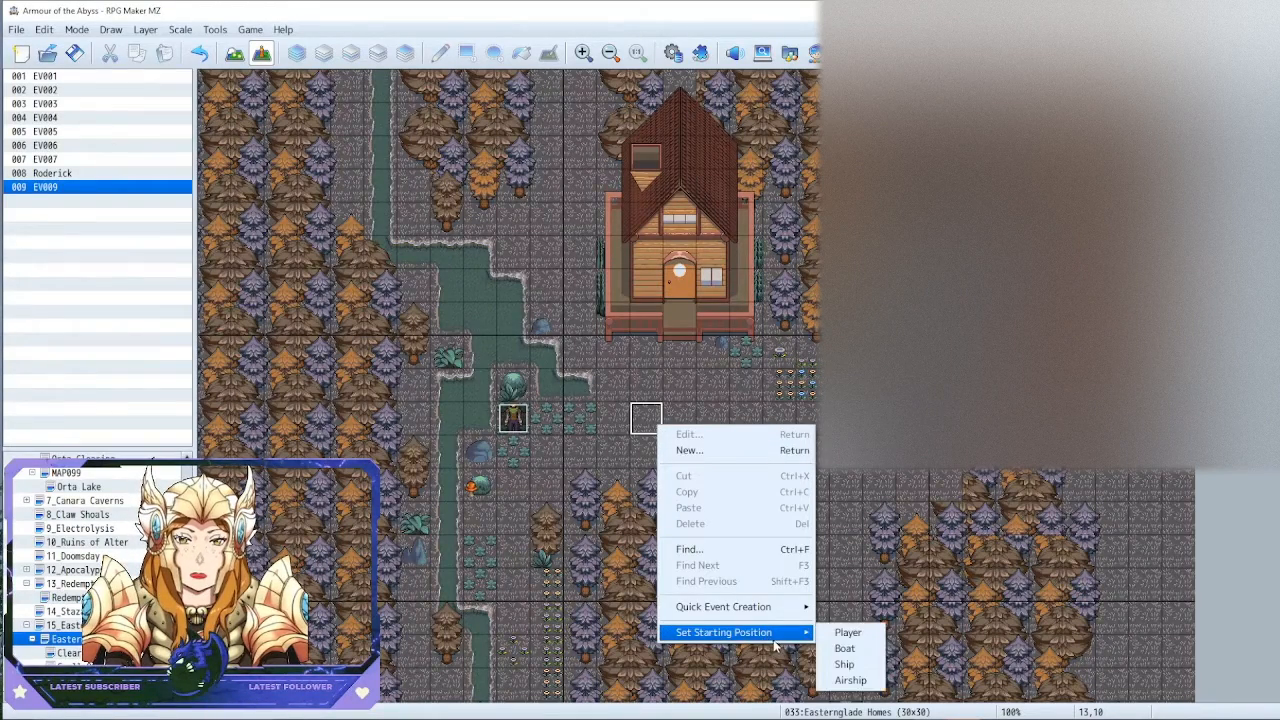
left_click(857, 634)
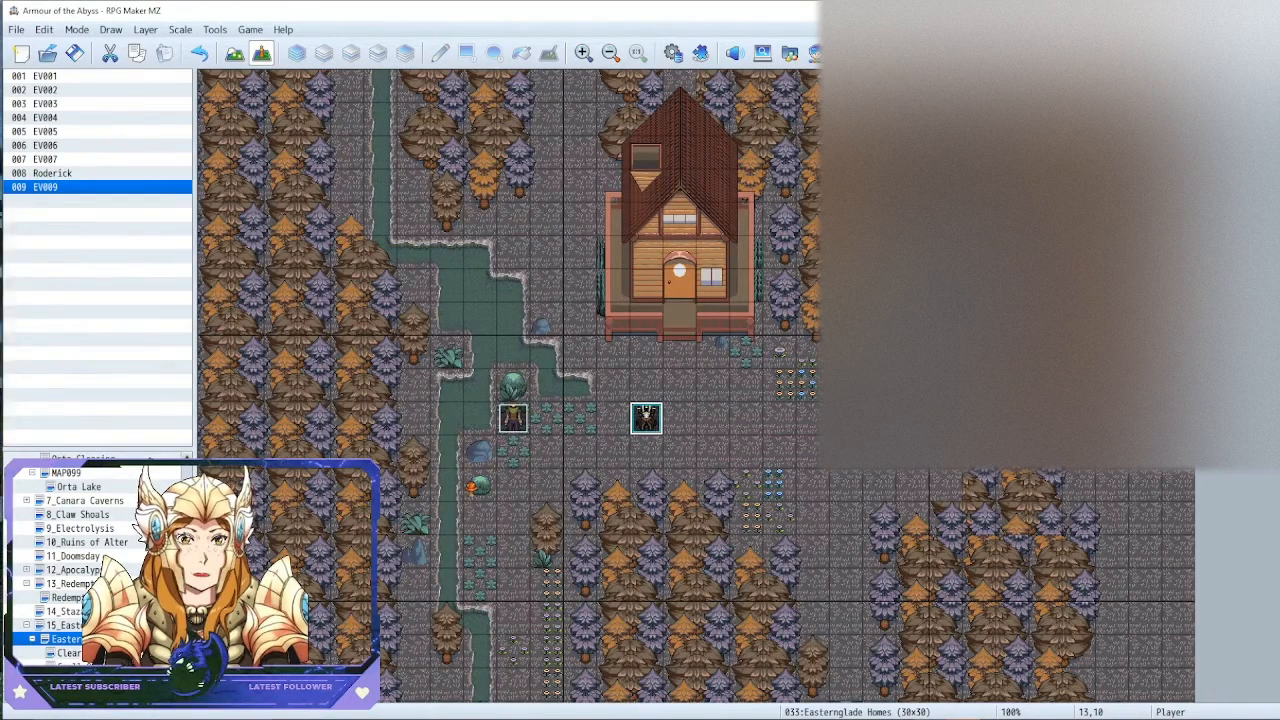
Playtest Roderick's dialogue by accepting with "I can certainly do that for you." and talking to him again.
key("Return")
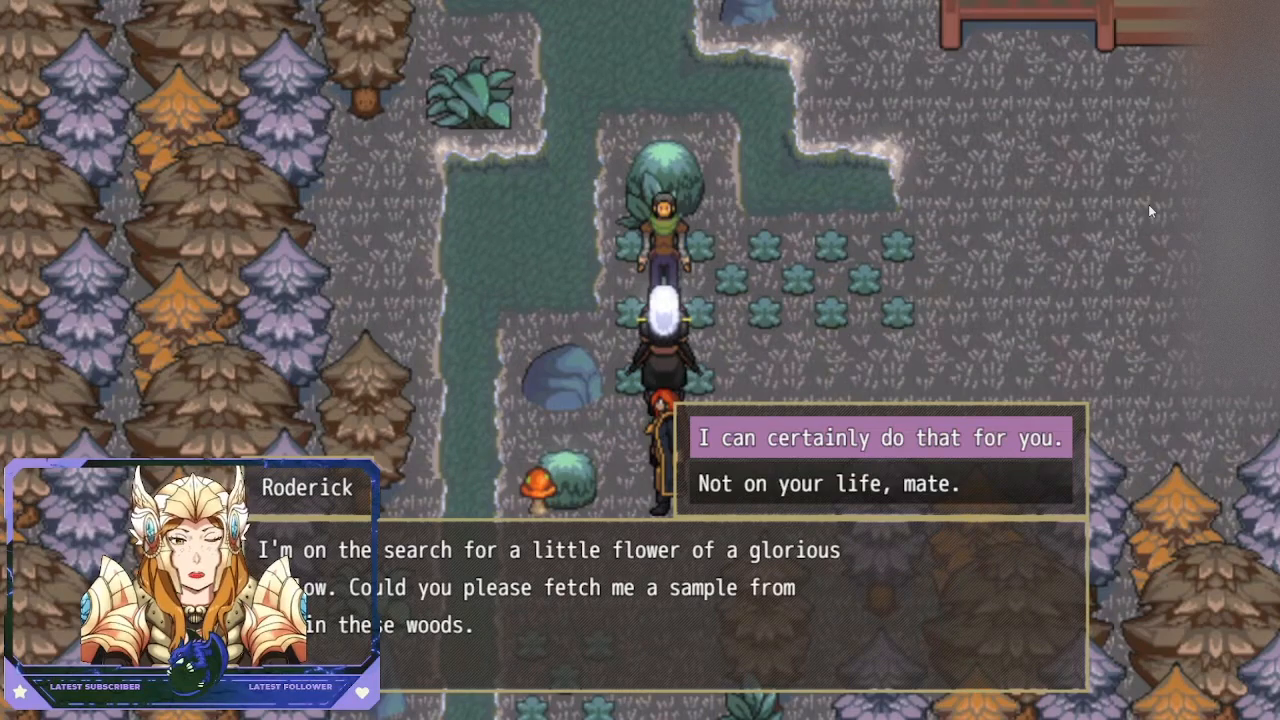
key("Return")
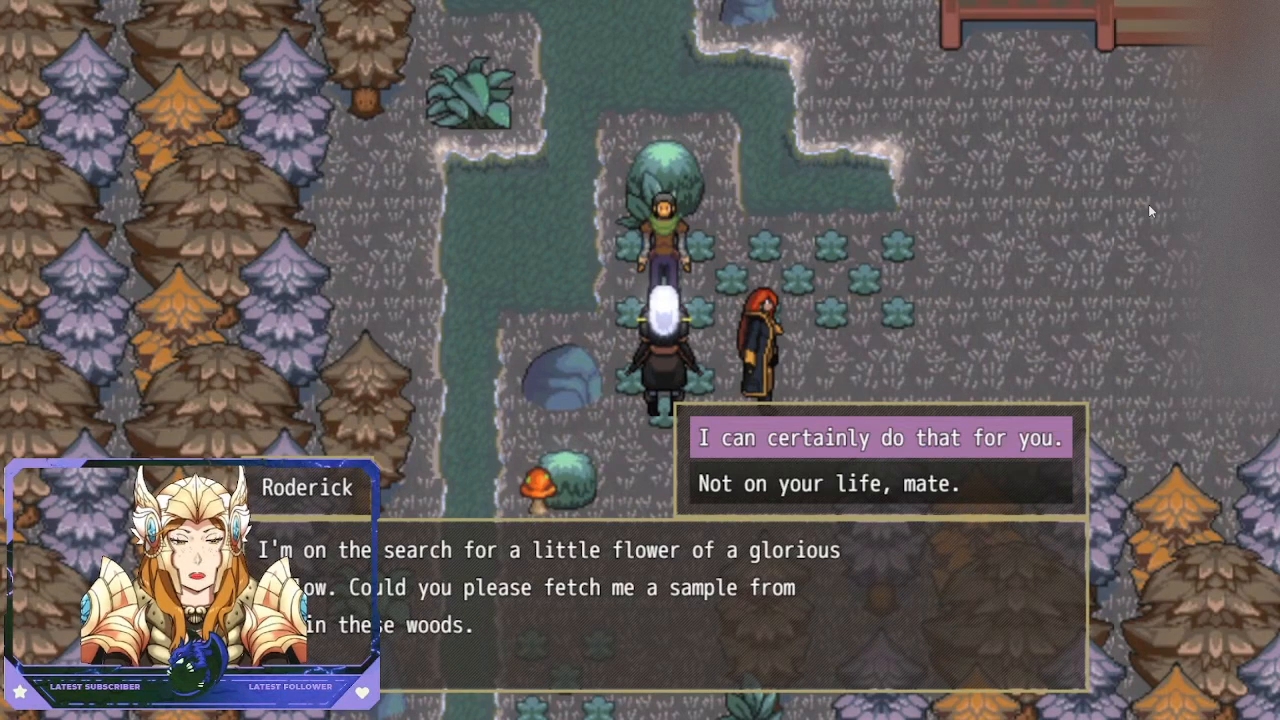
key("Return")
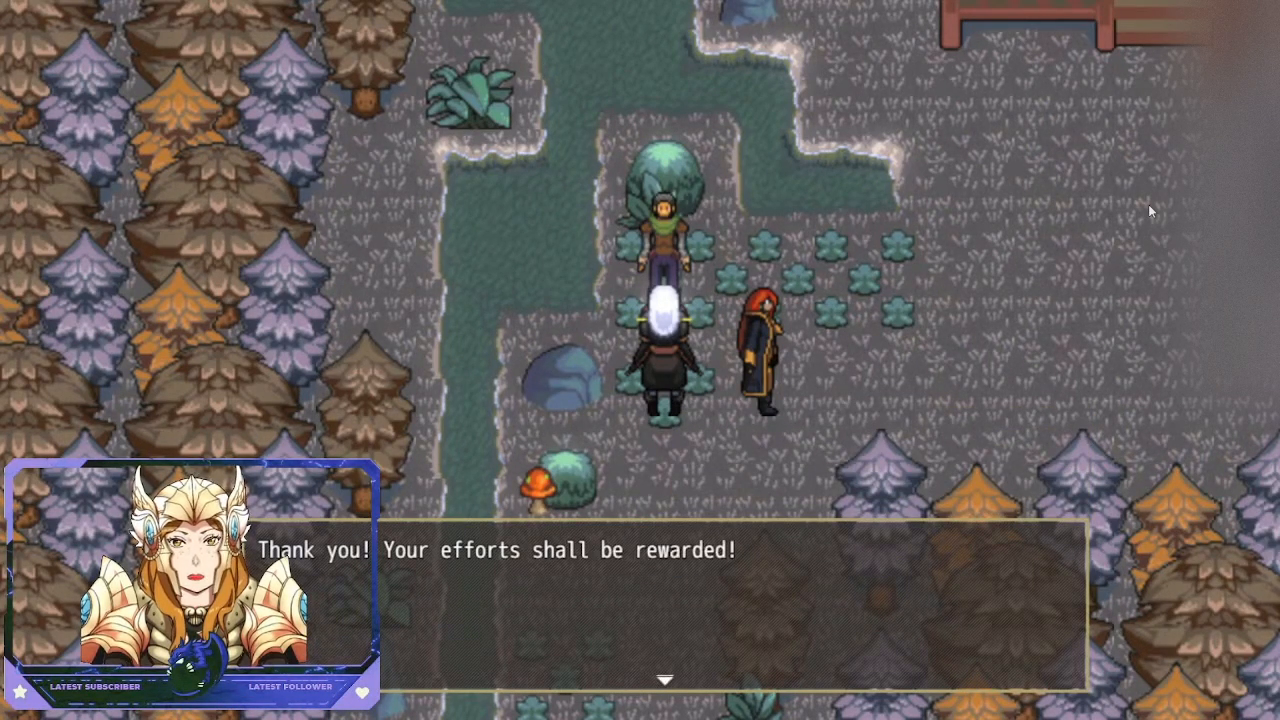
key("Return")
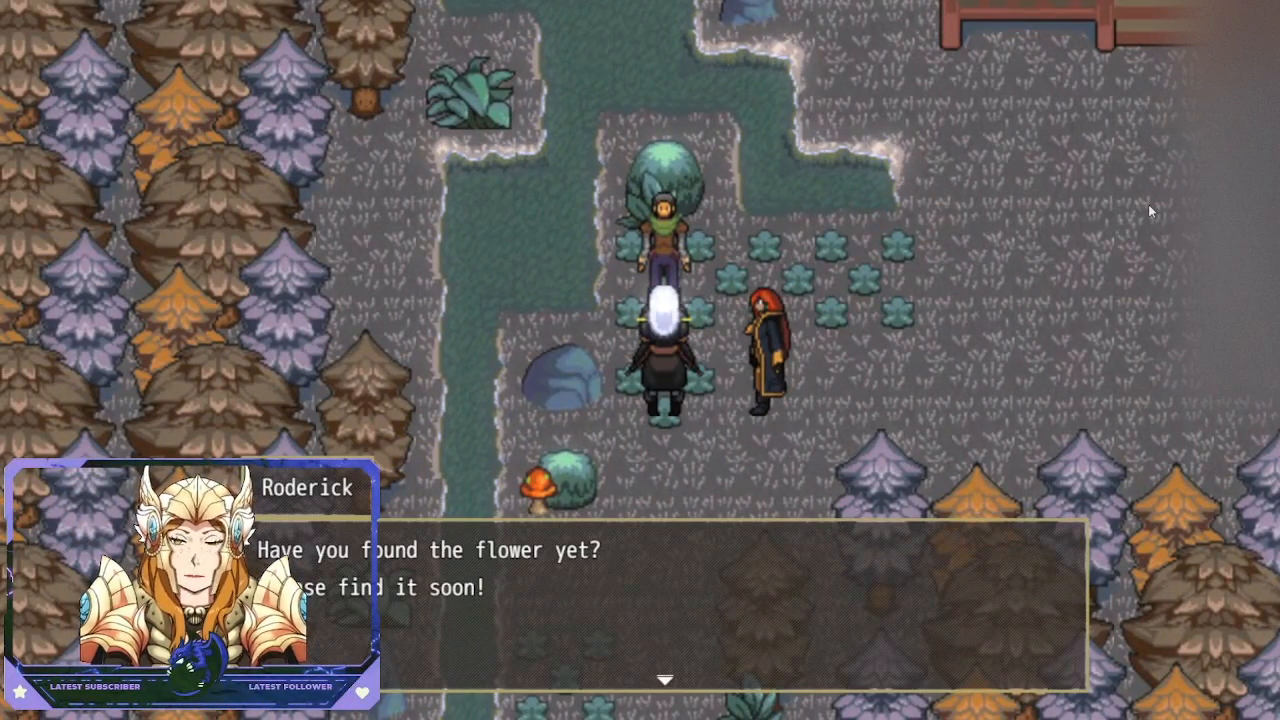
key("Return")
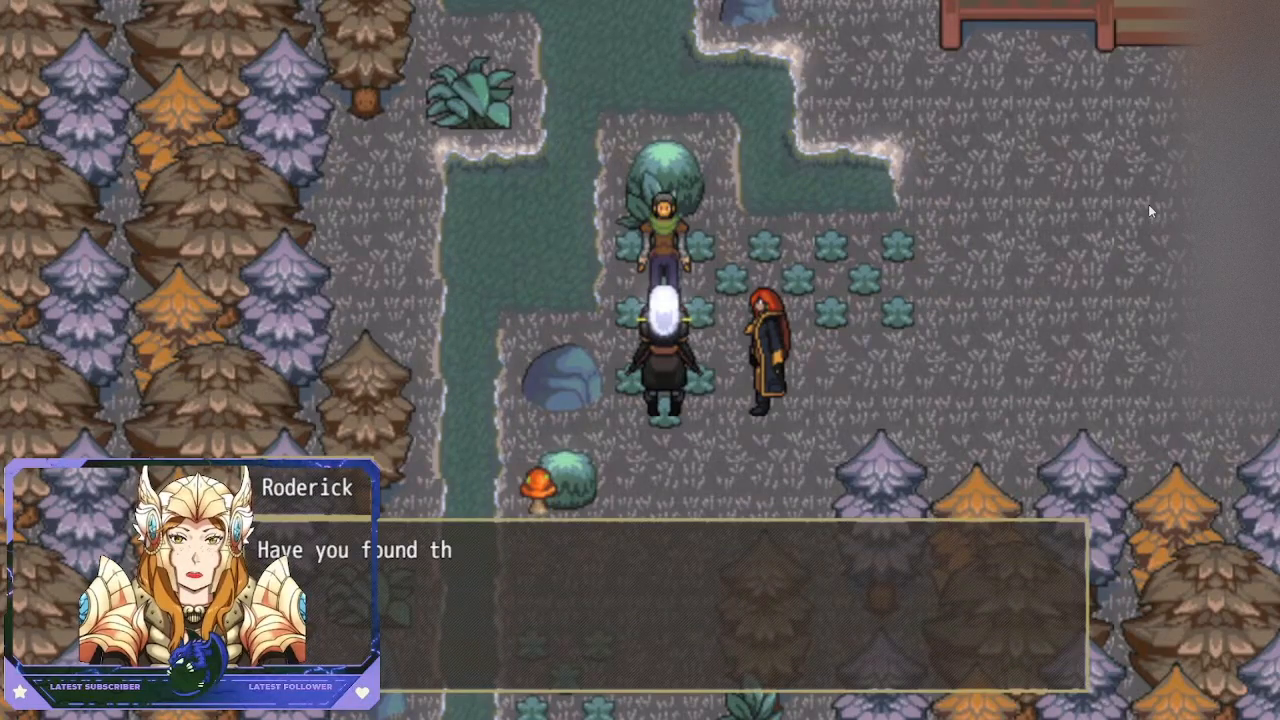
key("Return")
key("Return")
key("Return")
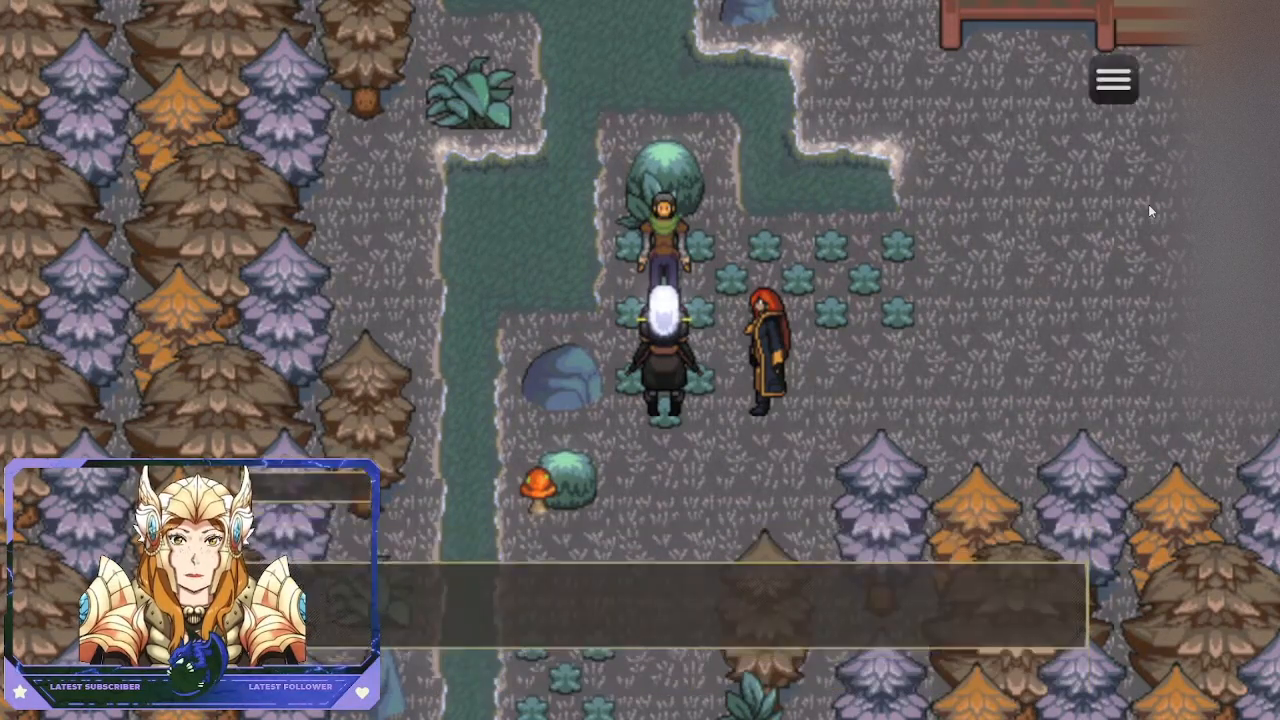
Walk the party past the house to the flower event and choose Yes to pick it.
key("Right")
key("Right")
key("Up")
key("Down")
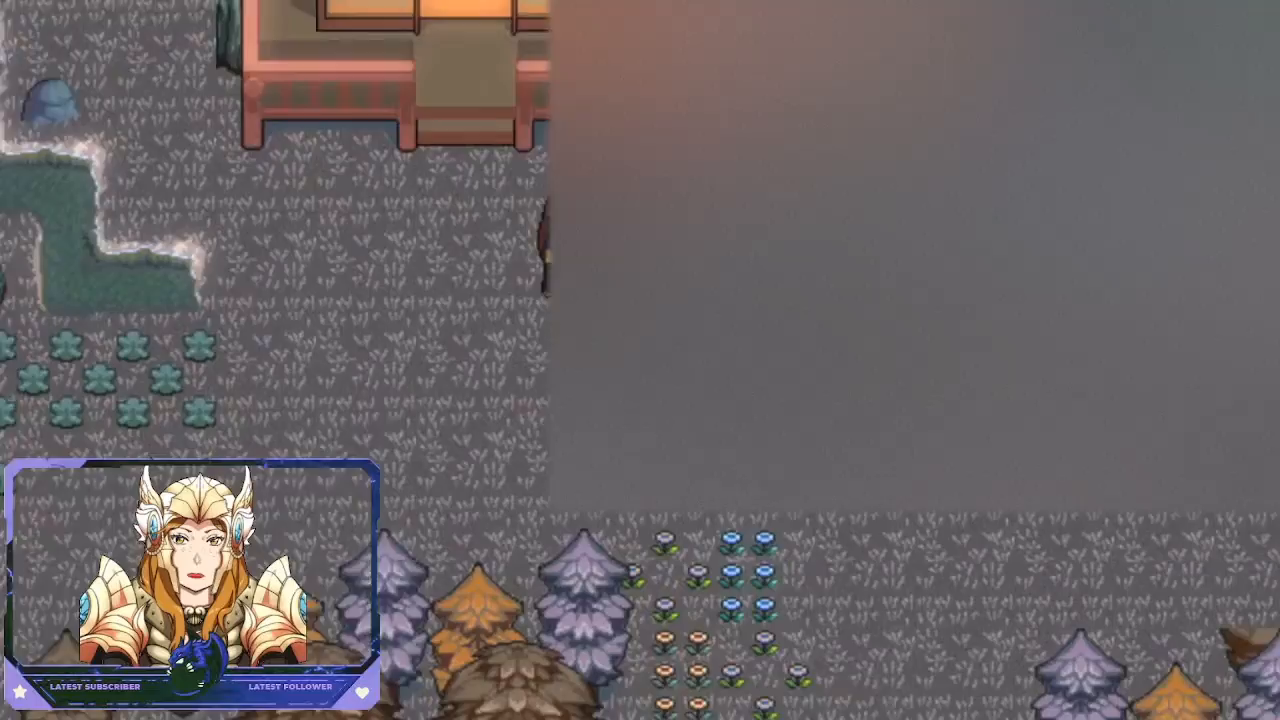
key("Right")
key("Up")
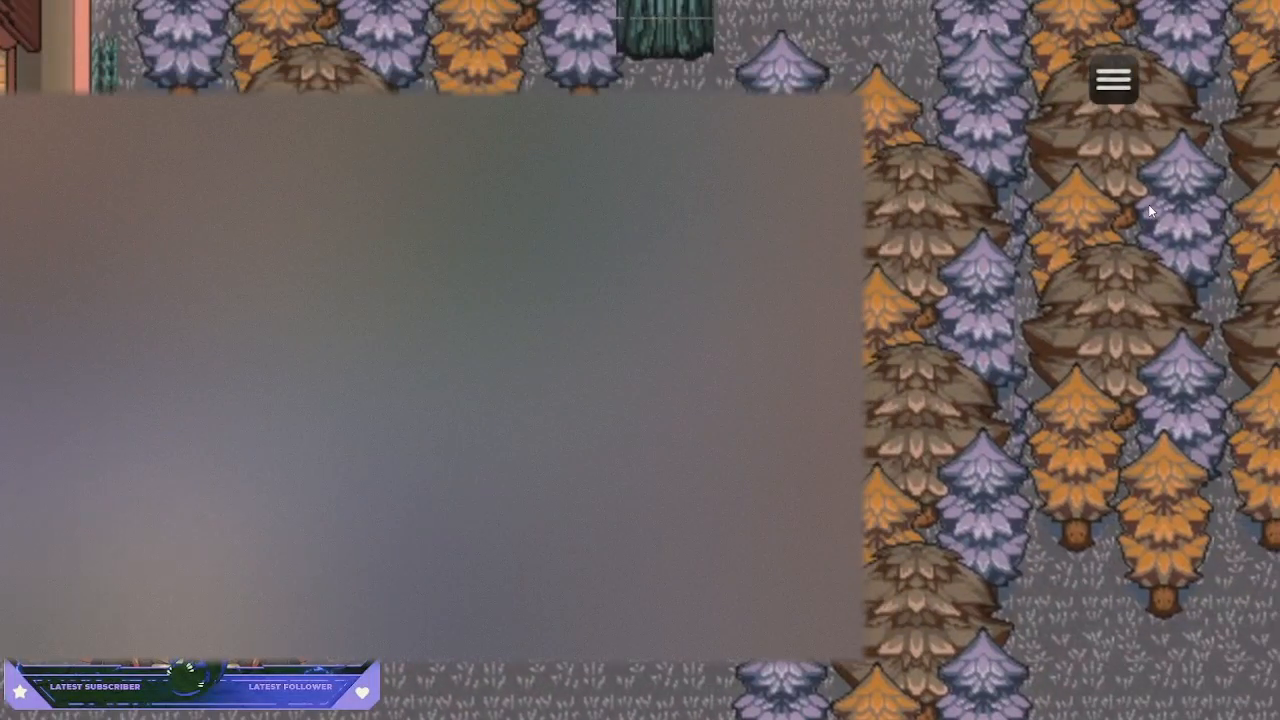
key("Down")
key("Up")
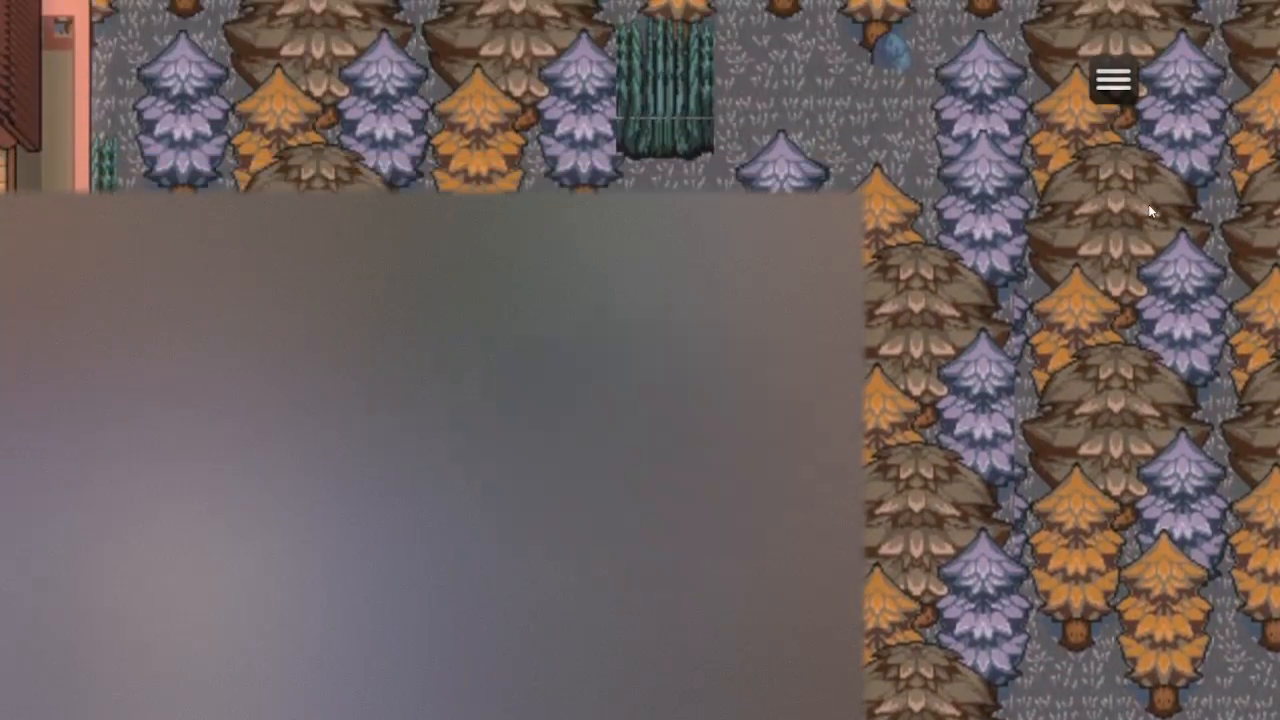
key("Down")
key("Left")
key("Up")
key("Right")
key("Down")
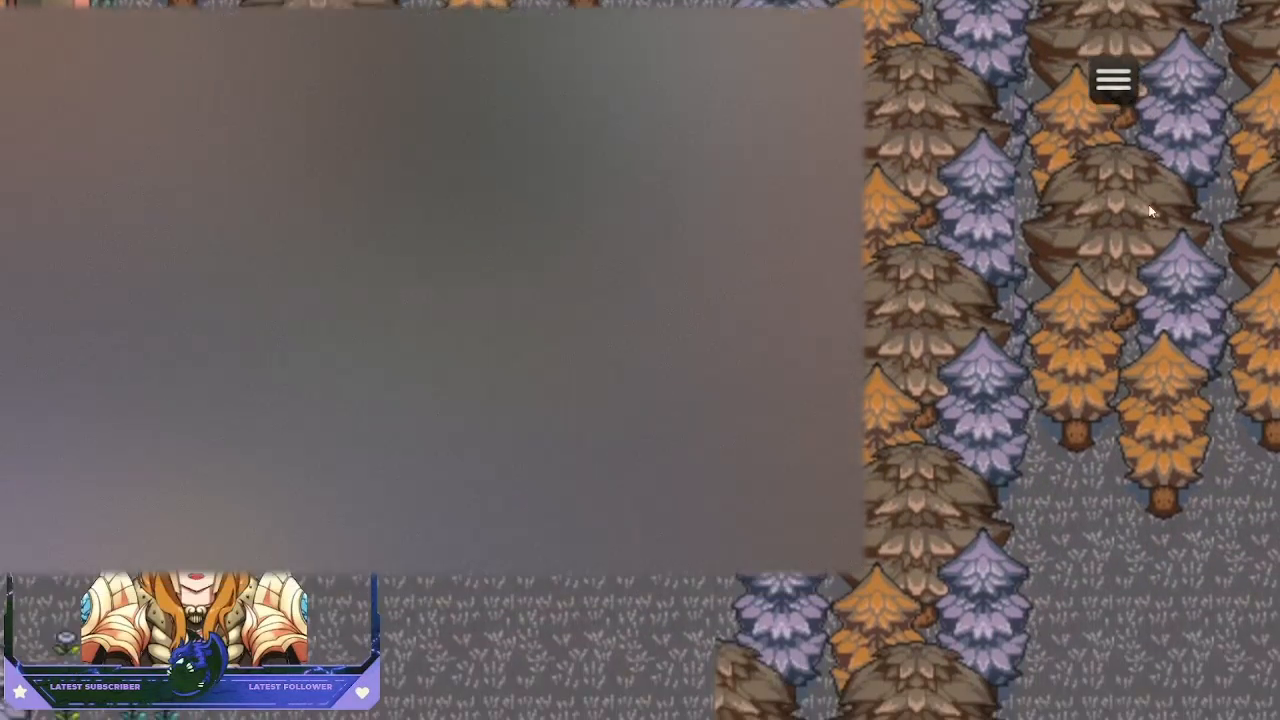
key("Up")
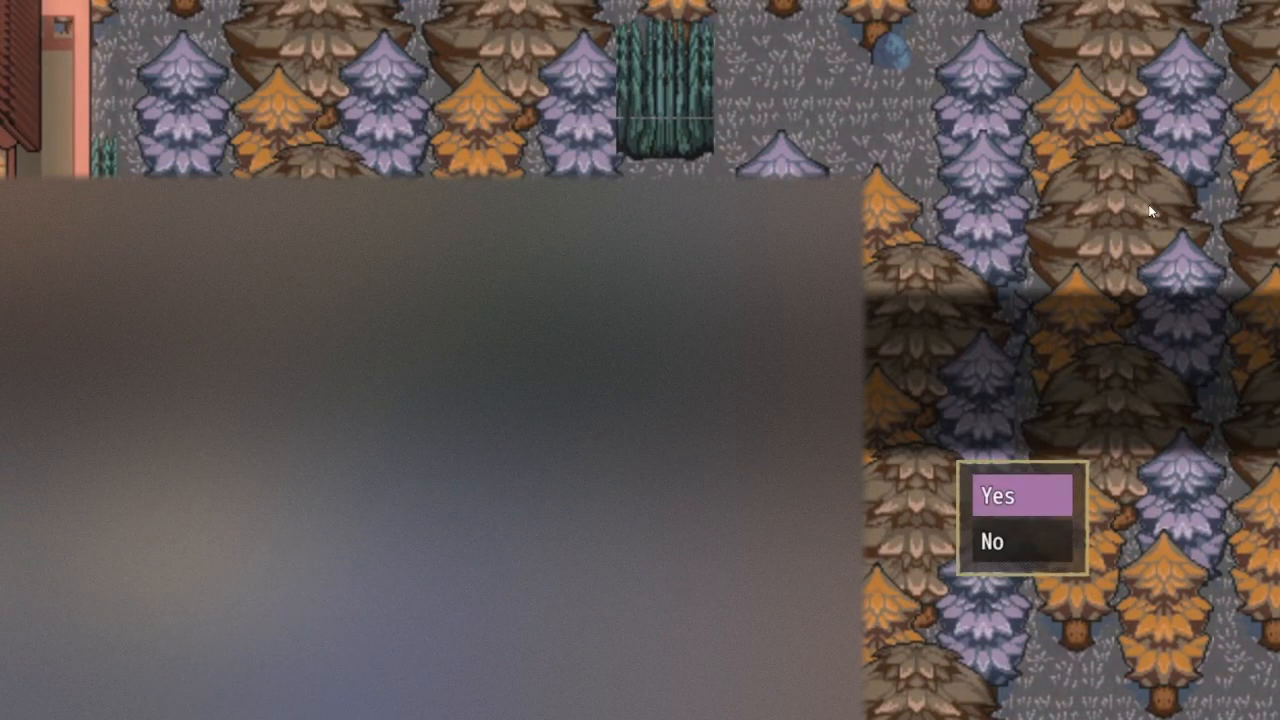
key("Return")
Walk away from the flower, open the party menu, and close the playtest window.
key("Down")
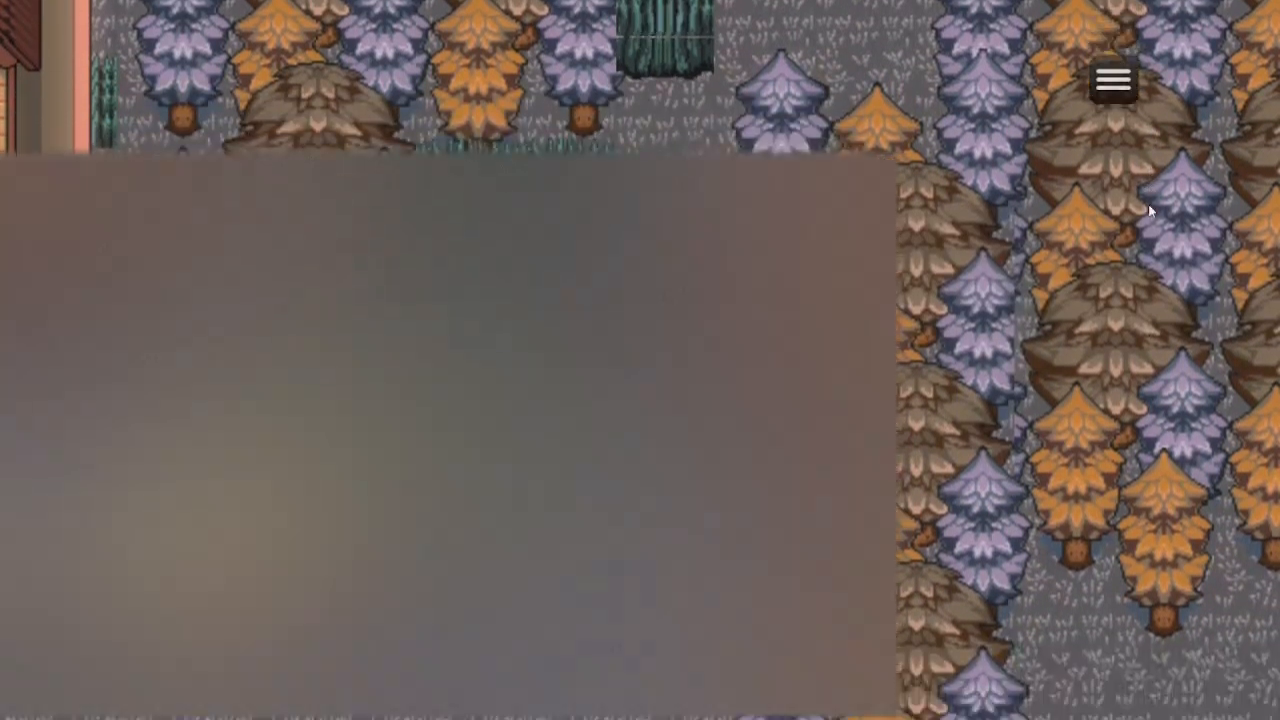
key("Left")
key("x")
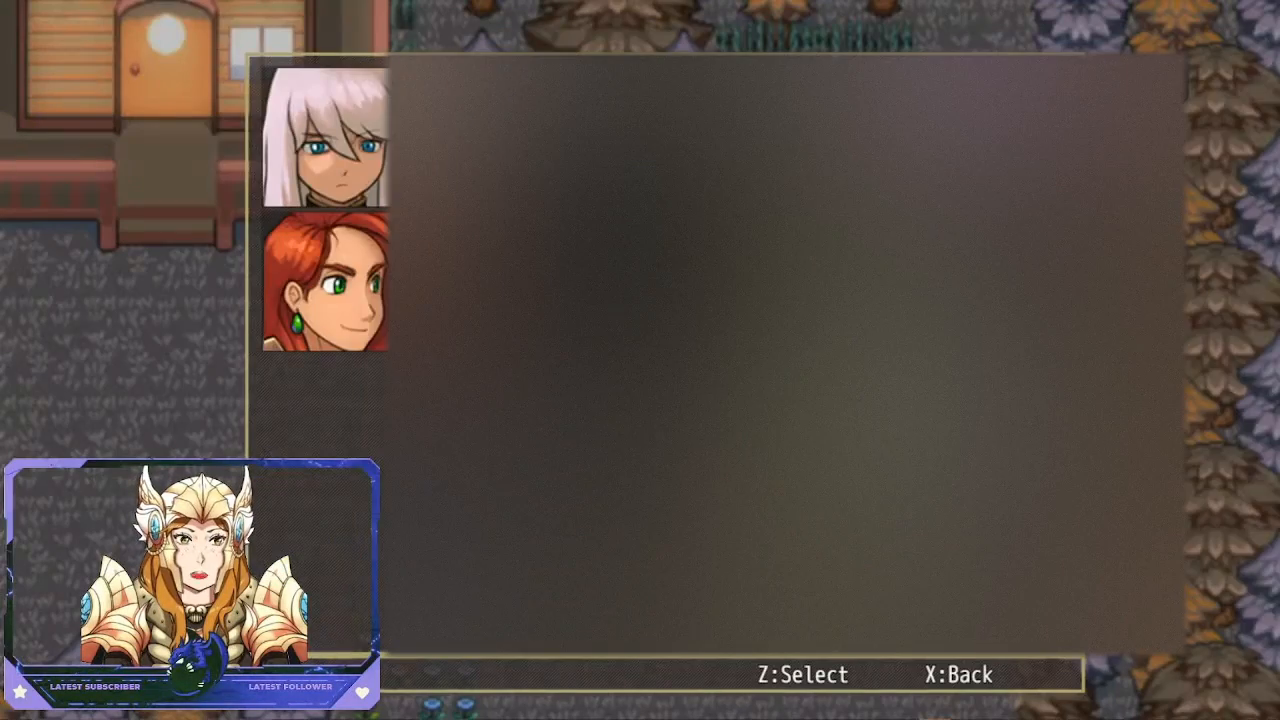
key("alt+Tab")
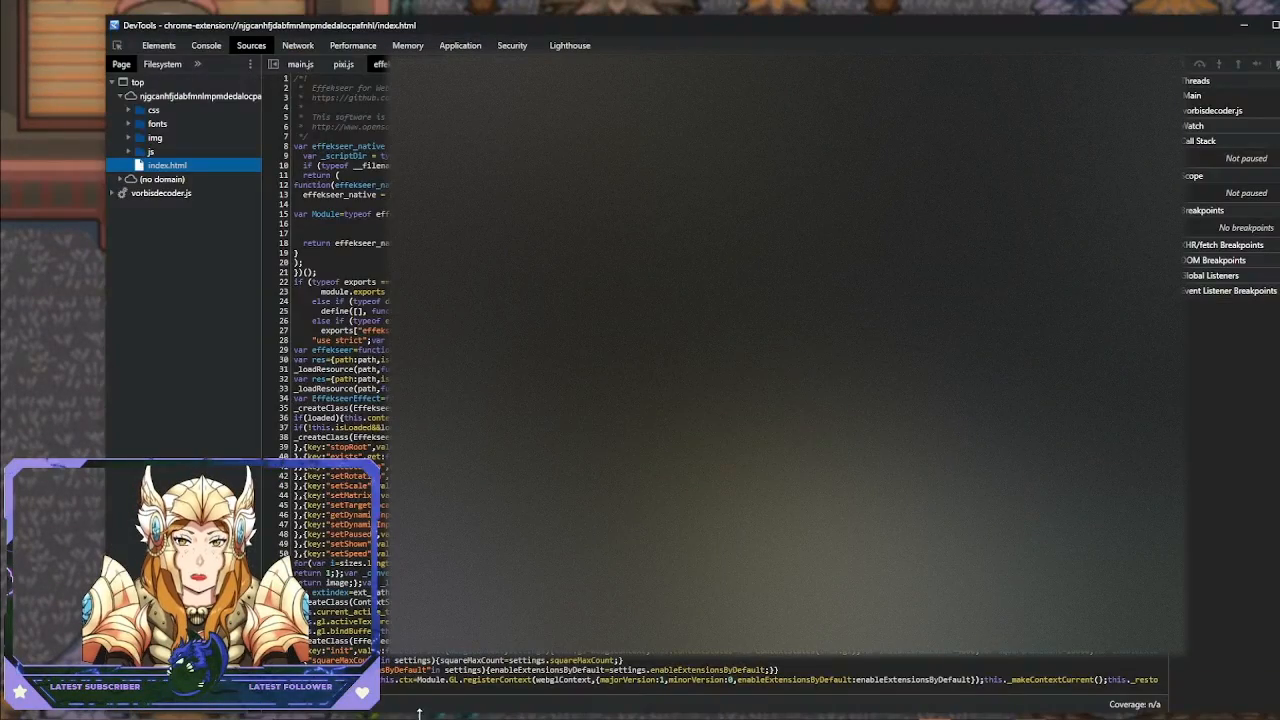
right_click(464, 718)
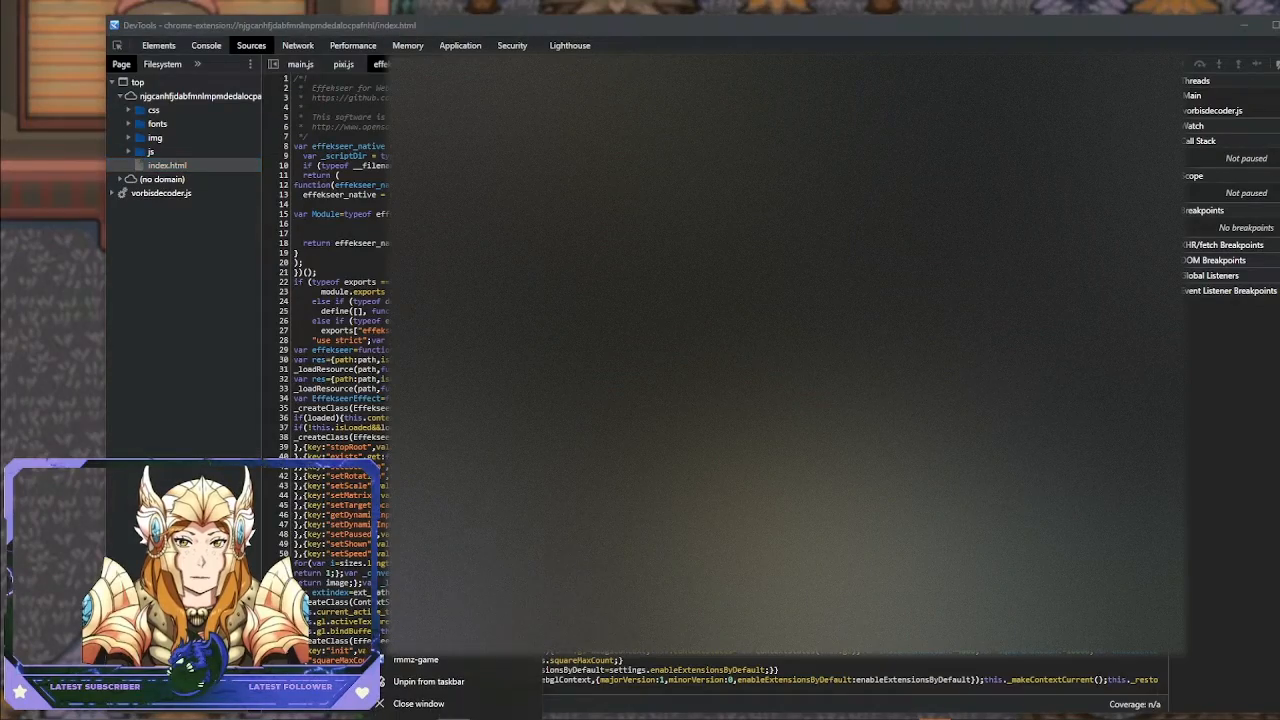
left_click(447, 710)
In the flower event's Yes branch, insert a Change Items command adding 1 Special Root before the Self Switch command, and confirm the event.
right_click(942, 288)
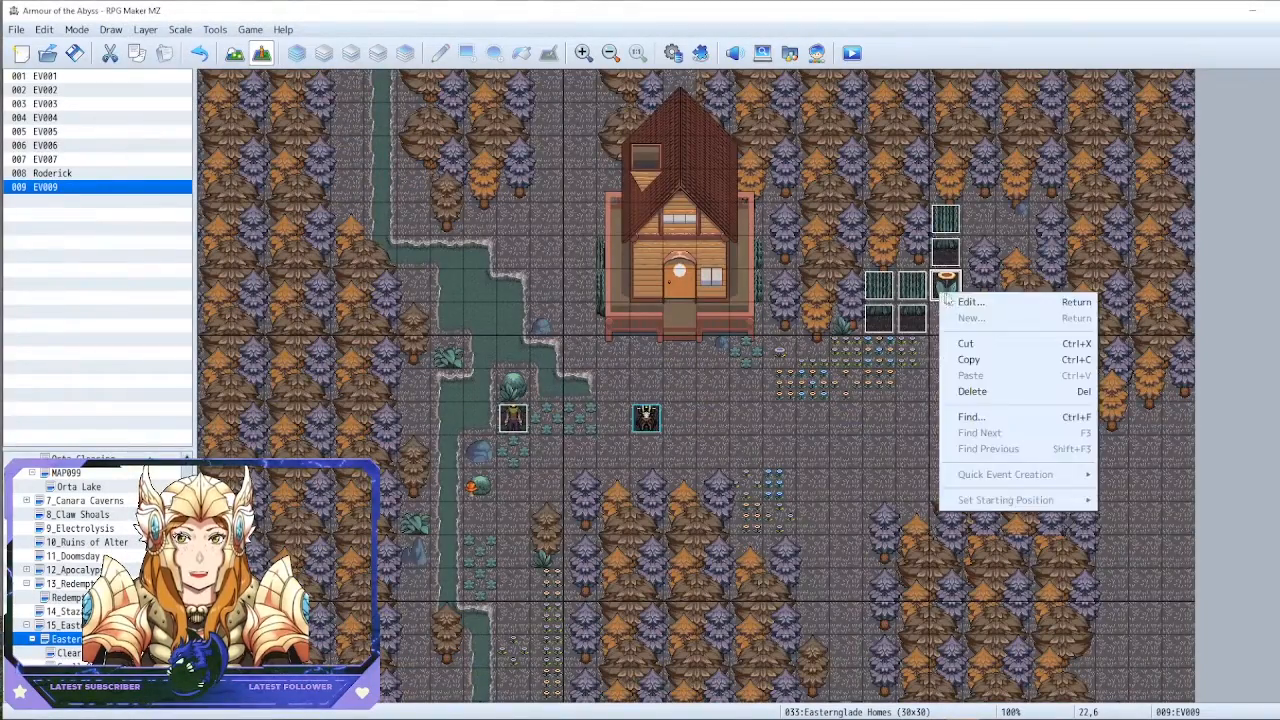
left_click(965, 298)
left_click(706, 316)
double_click(728, 343)
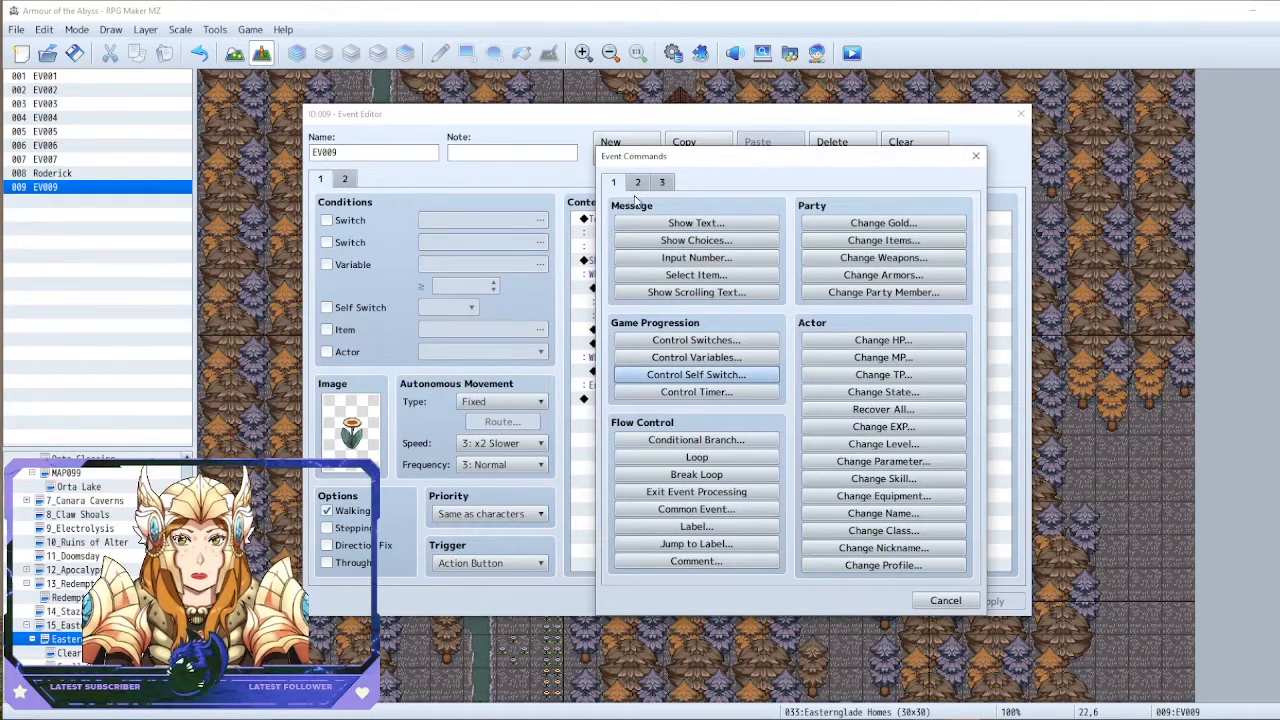
left_click(866, 242)
left_click(802, 328)
left_click(703, 342)
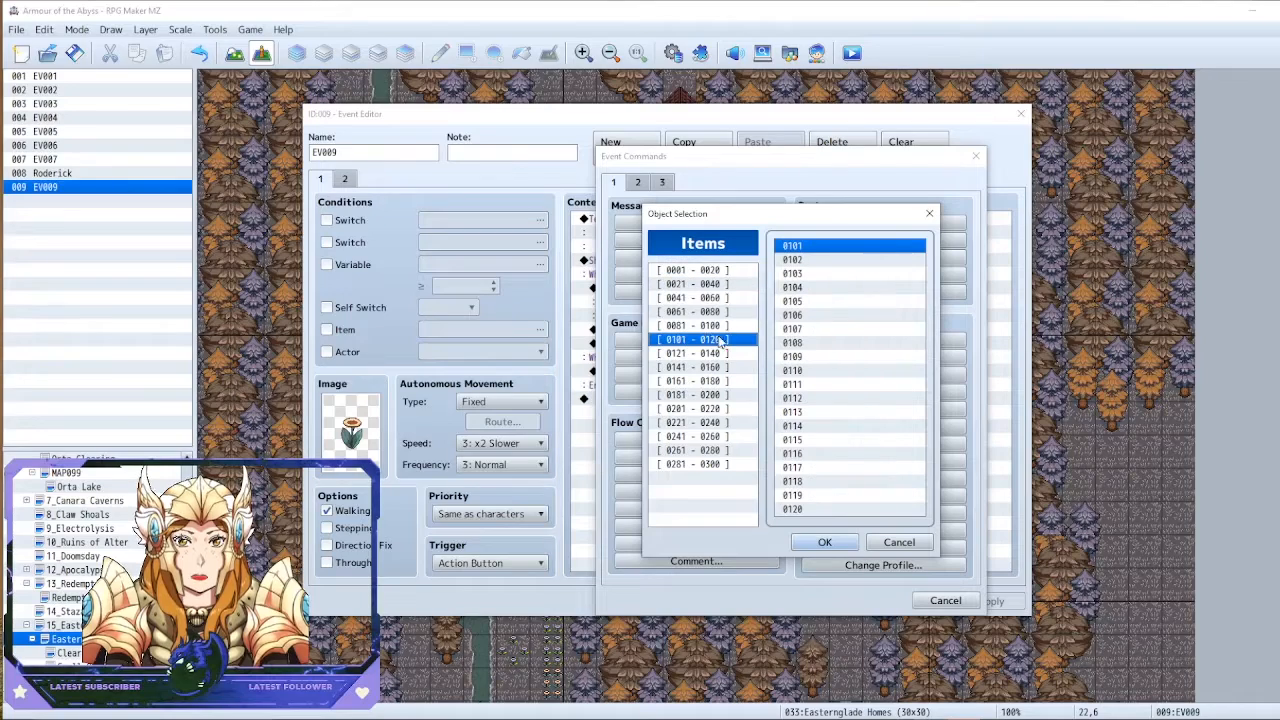
key("Down")
key("Up")
key("Up")
key("Up")
key("Up")
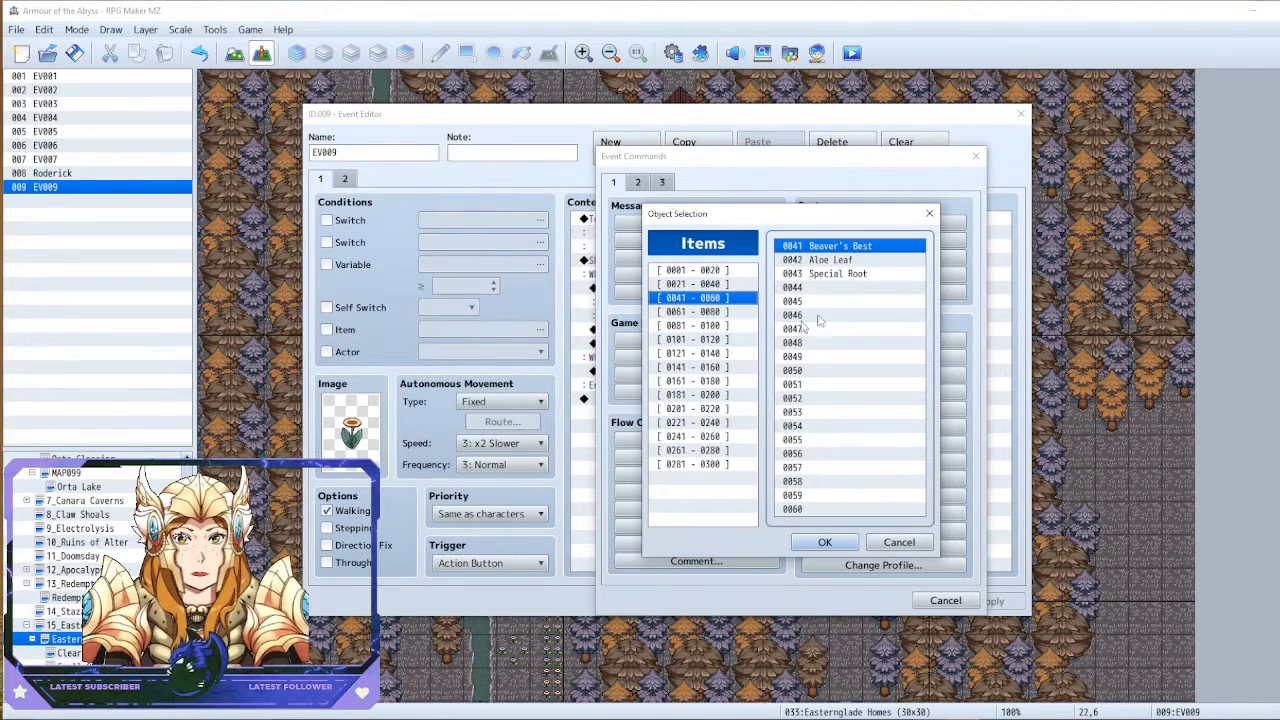
double_click(838, 274)
left_click(793, 470)
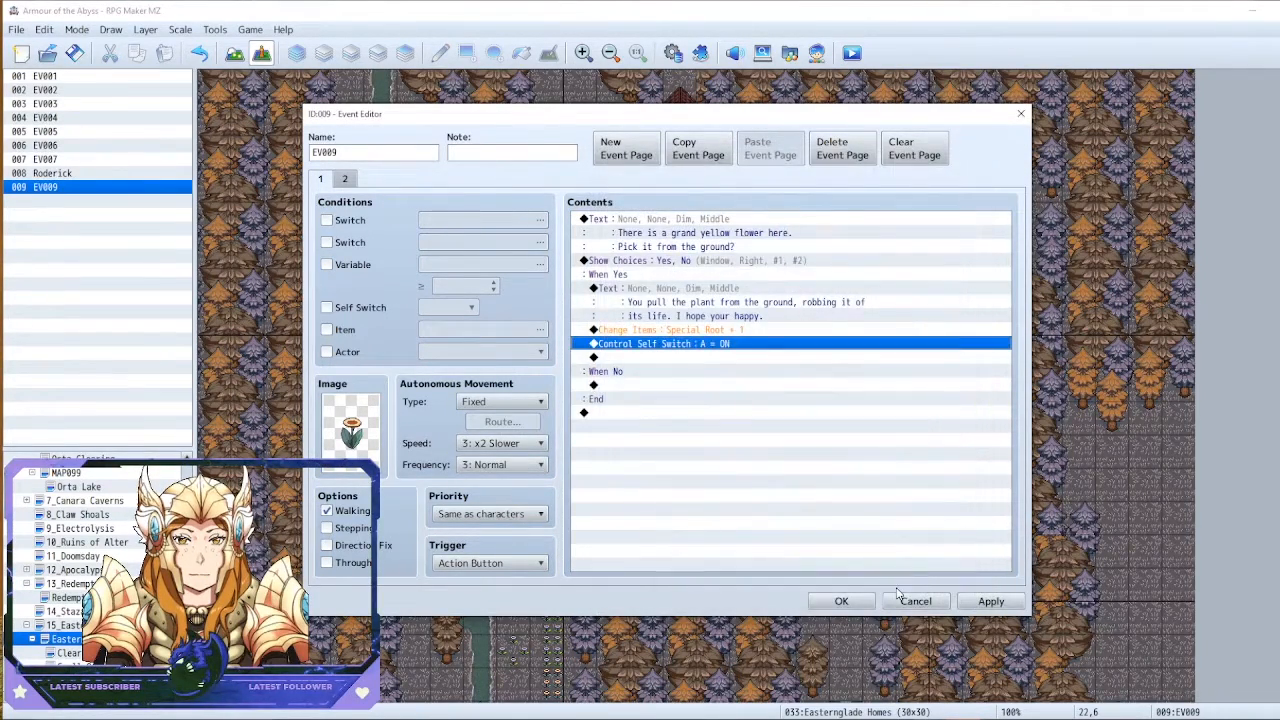
left_click(840, 601)
Save the project and playtest it, walking the party to the yellow flower and choosing Yes to pick it.
left_click(72, 54)
left_click(851, 53)
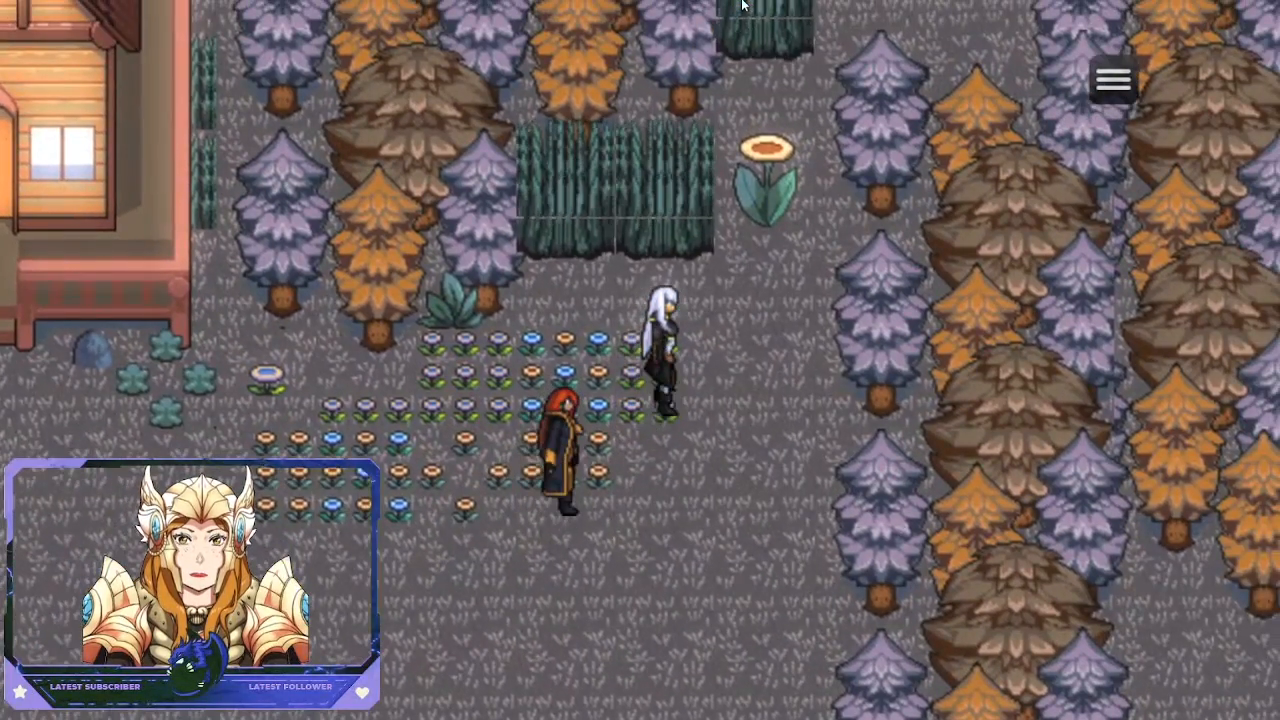
key("Right")
key("Up")
key("Up")
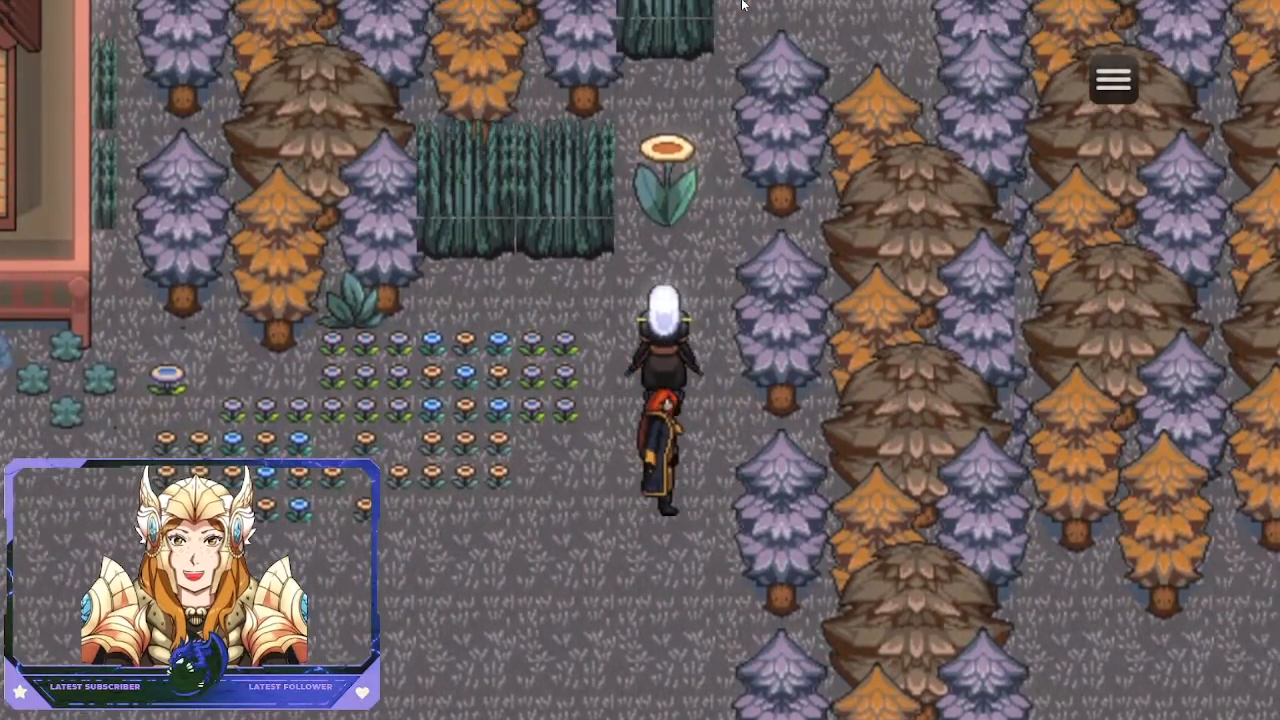
key("z")
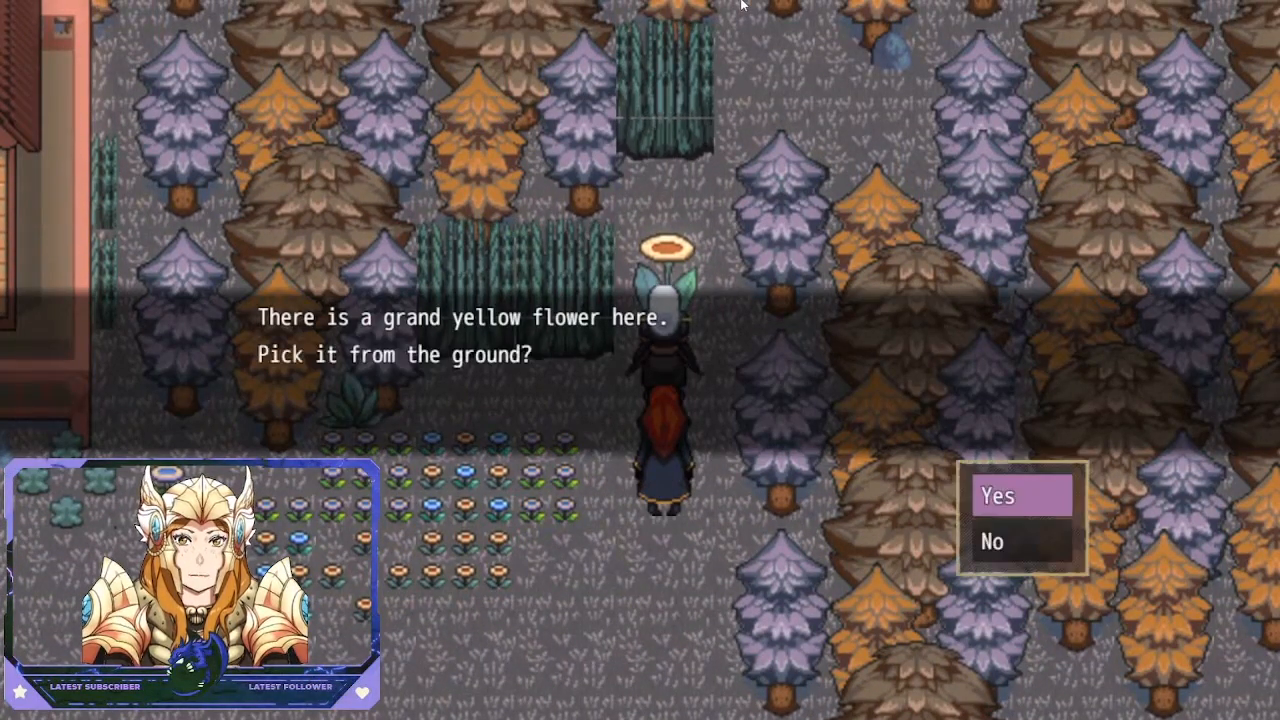
key("z")
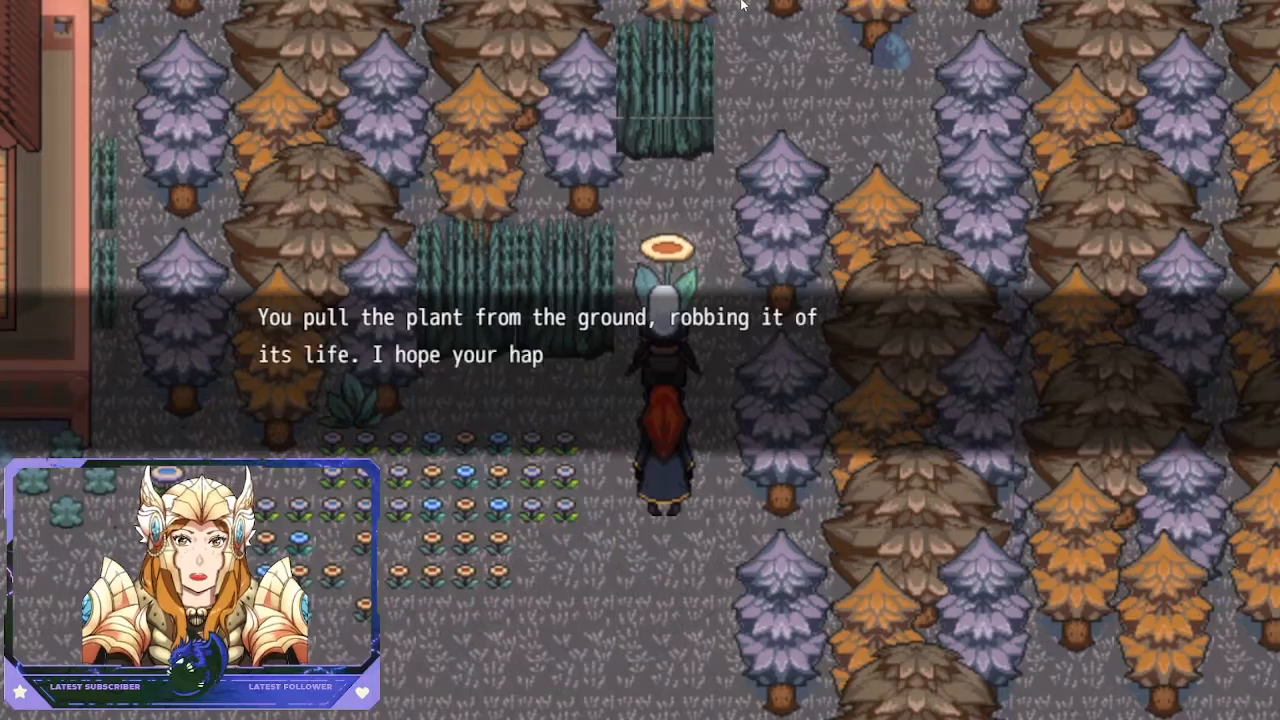
key("z")
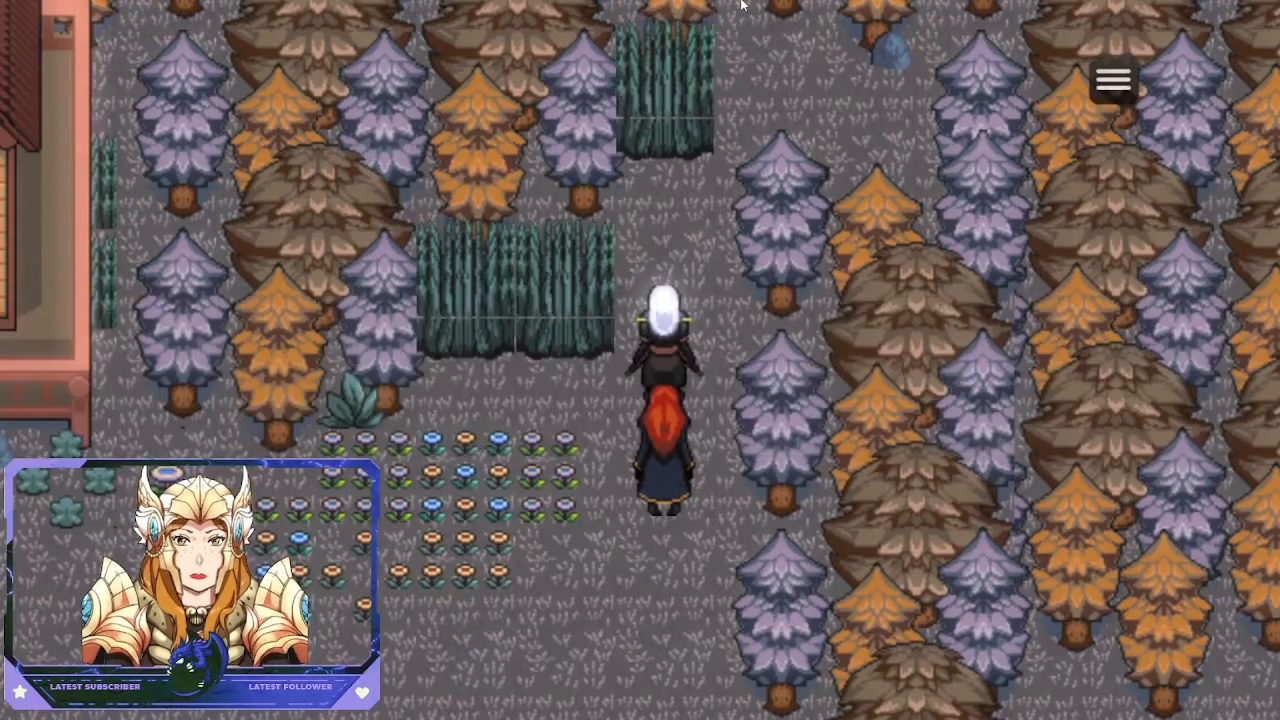
Walk the party back to Roderick and talk through his dialogue to hand over the plant for the 100 gold reward.
key("Down")
key("Left")
key("Down")
key("Left")
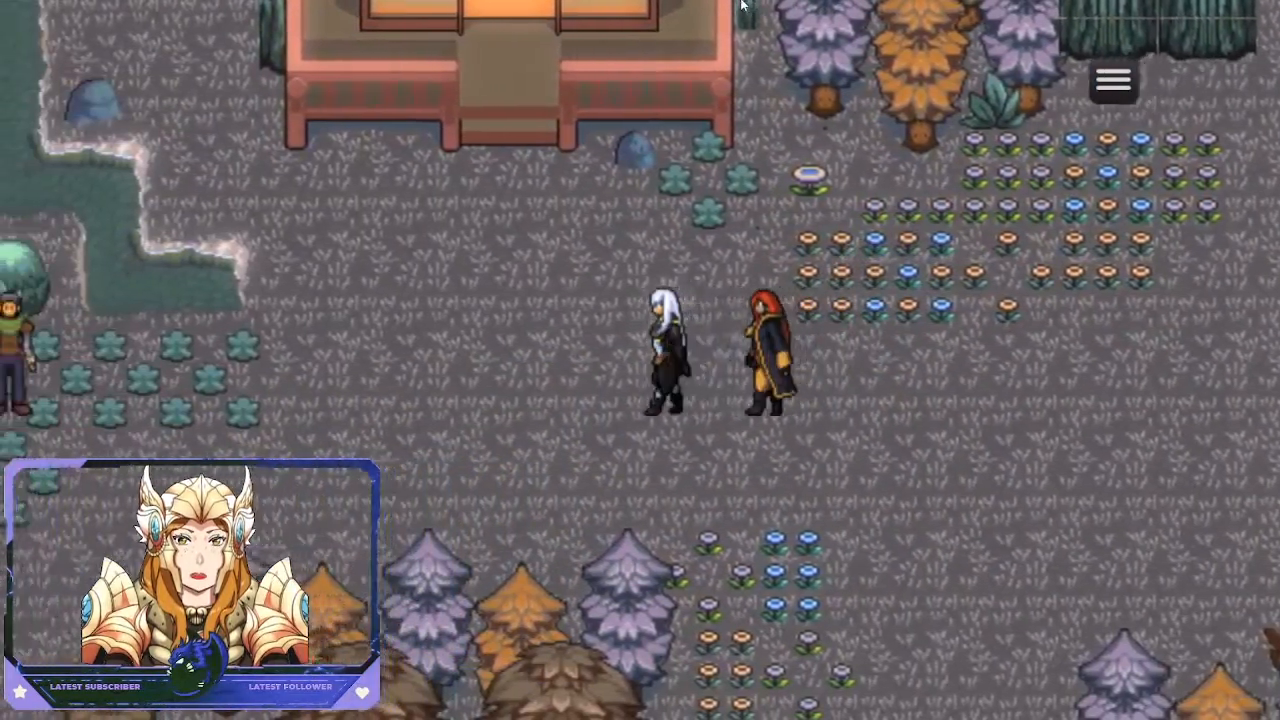
key("z")
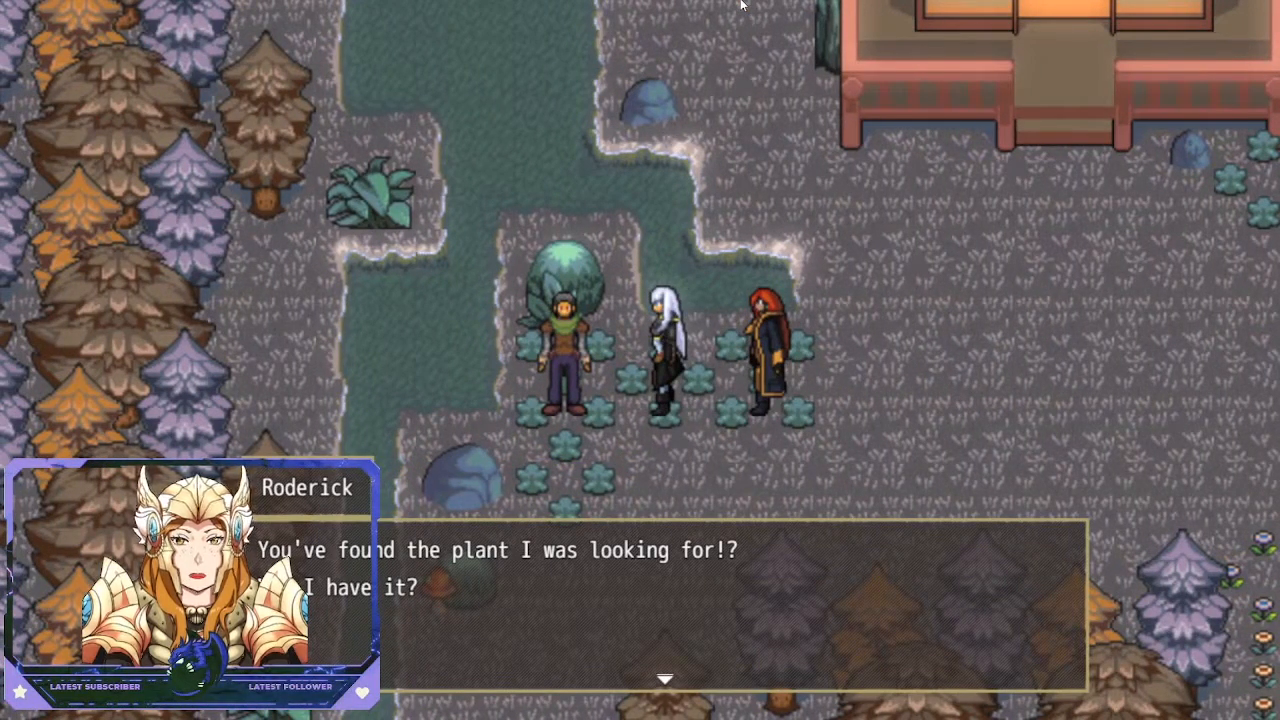
key("z")
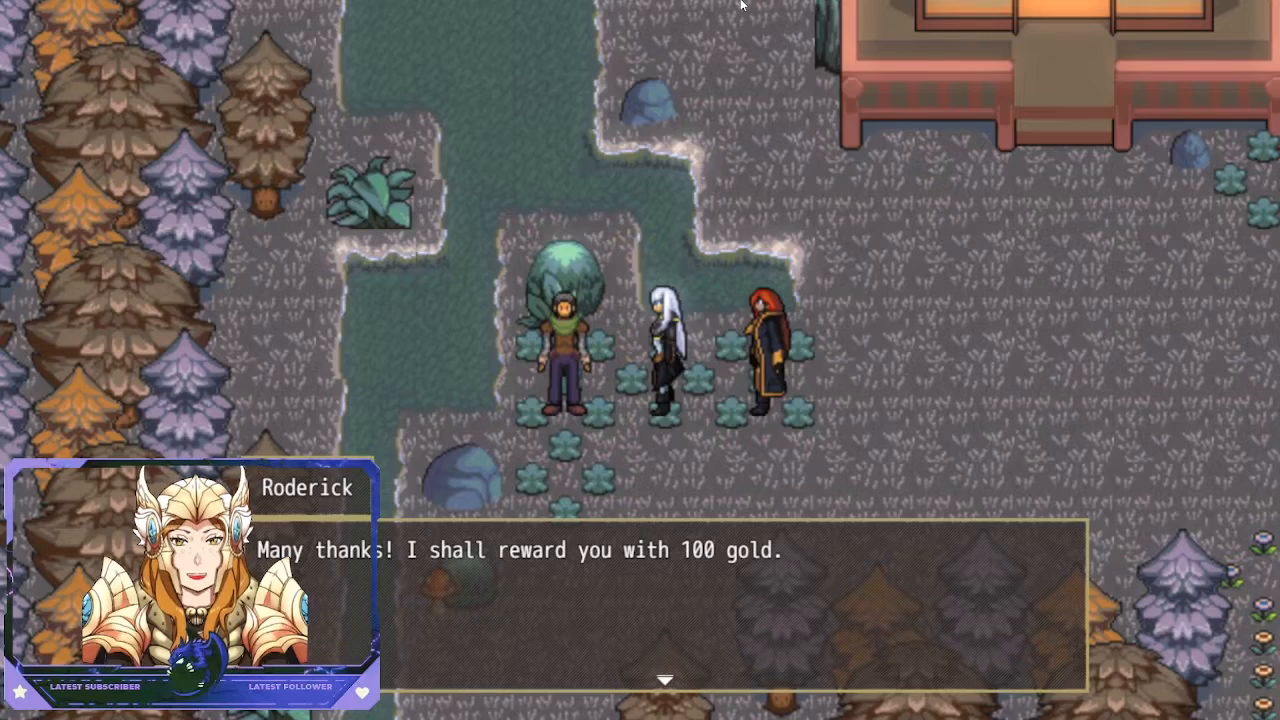
key("z")
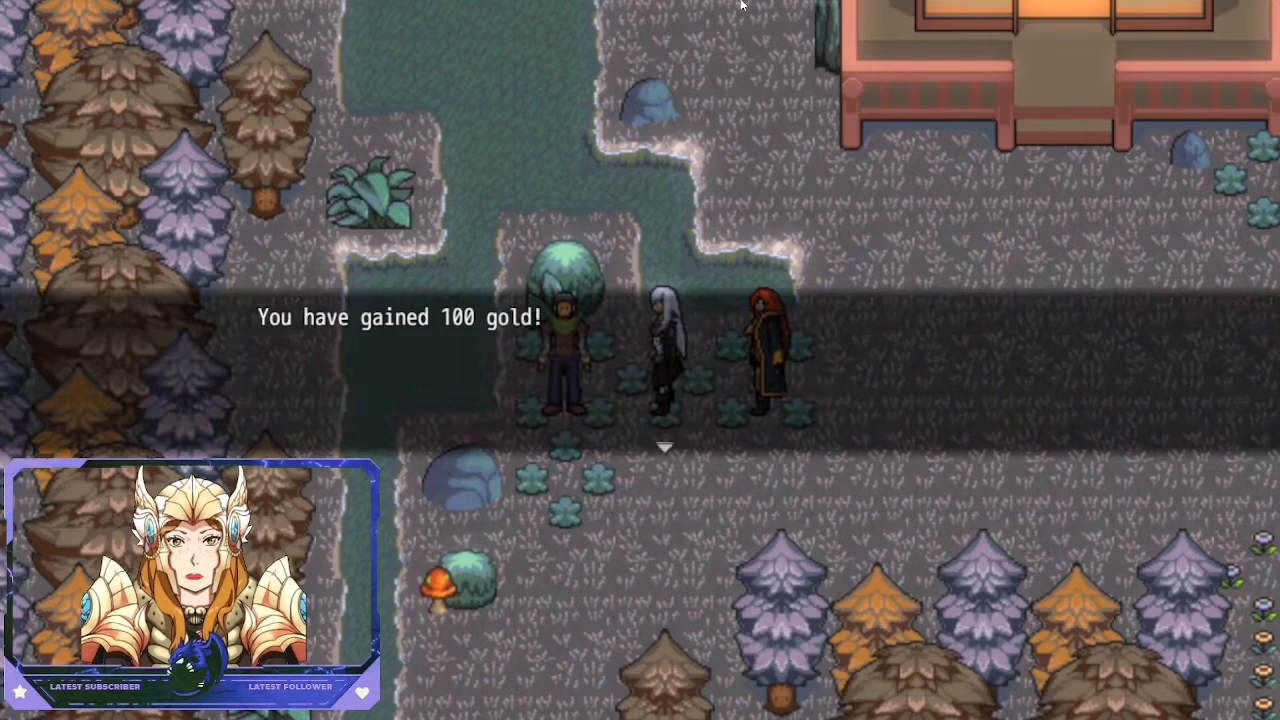
key("z")
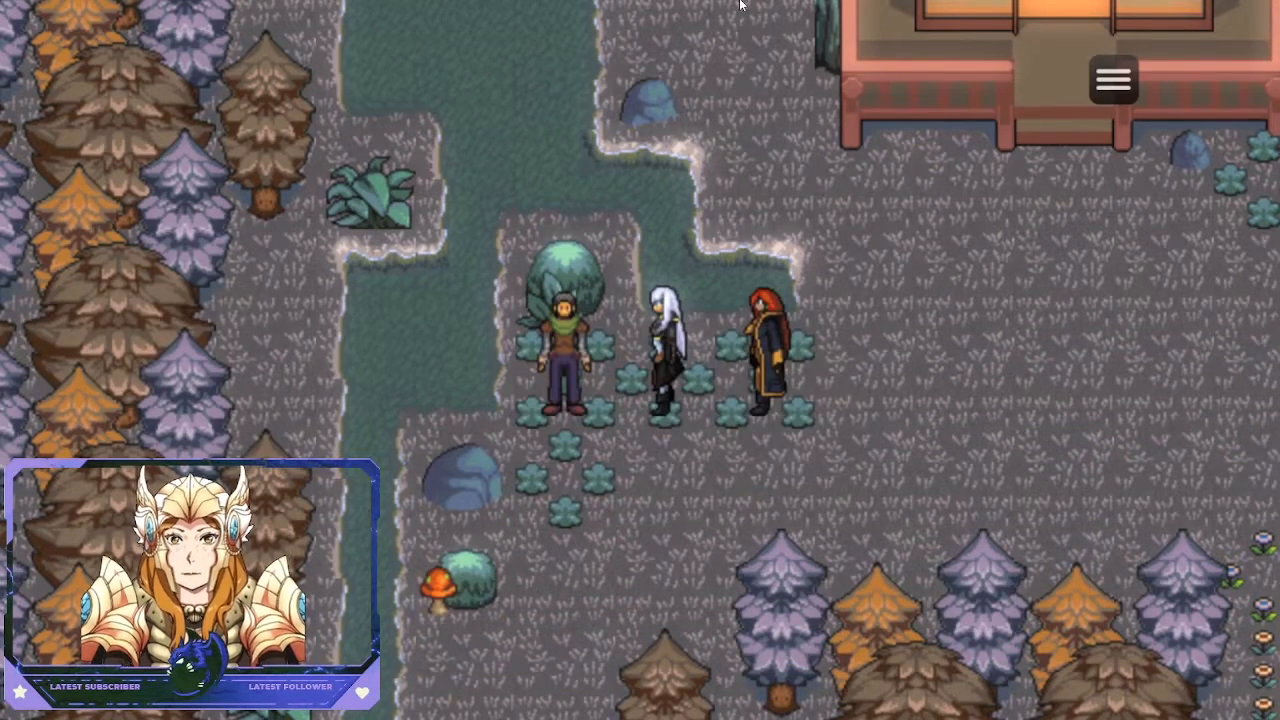
key("Right")
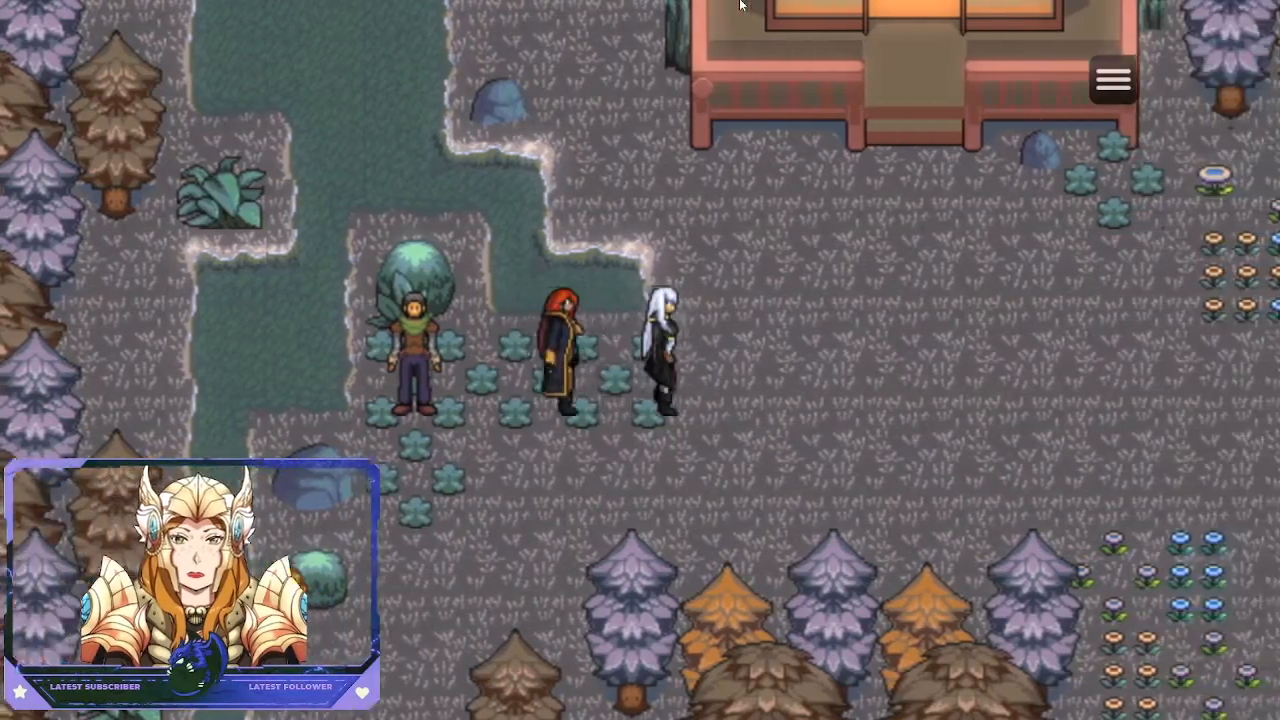
key("Up")
key("Down")
key("Left")
key("Up")
key("Right")
key("Down")
key("Down")
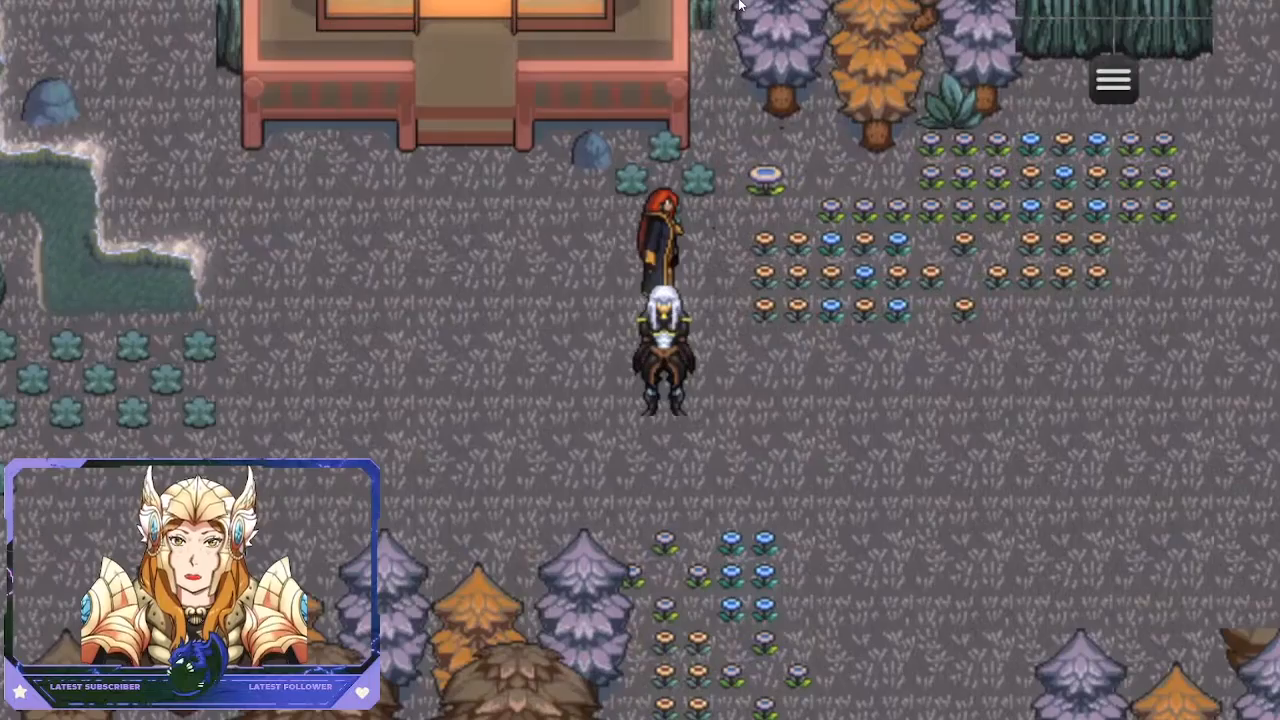
Return to the title screen from the party menu and end the playtest.
key("x")
key("Up")
key("z")
key("z")
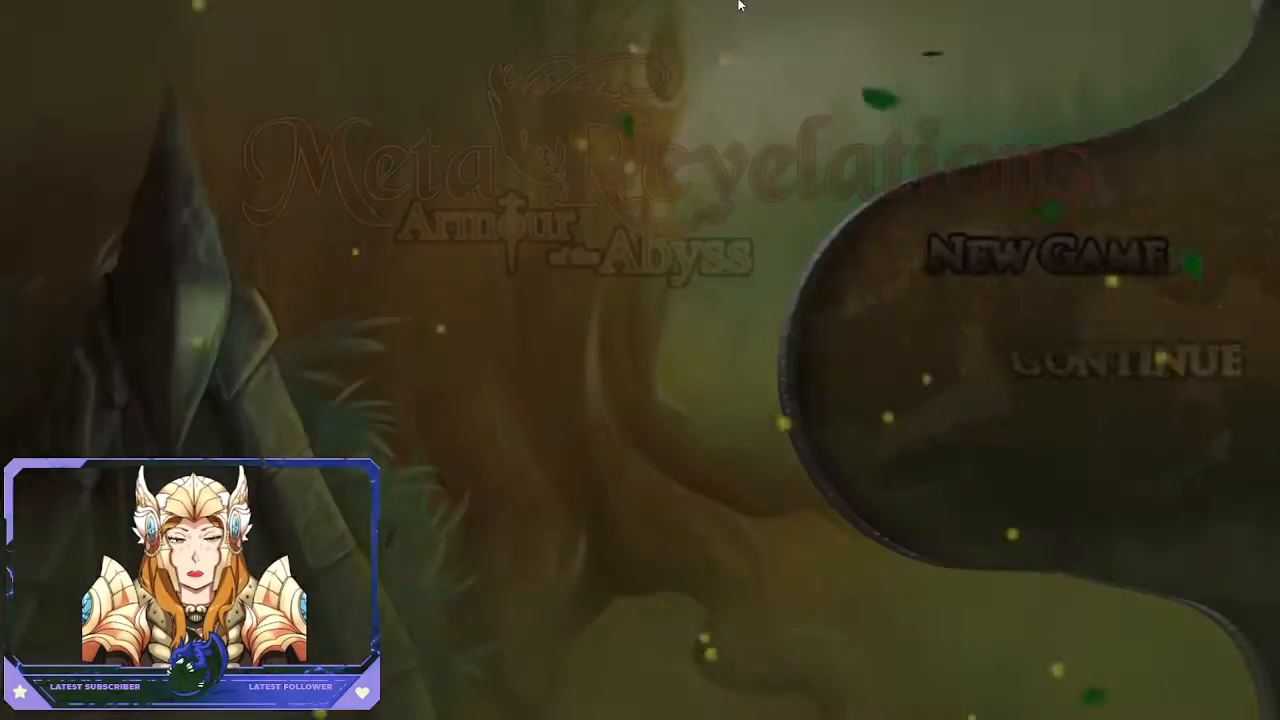
key("Down")
key("Down")
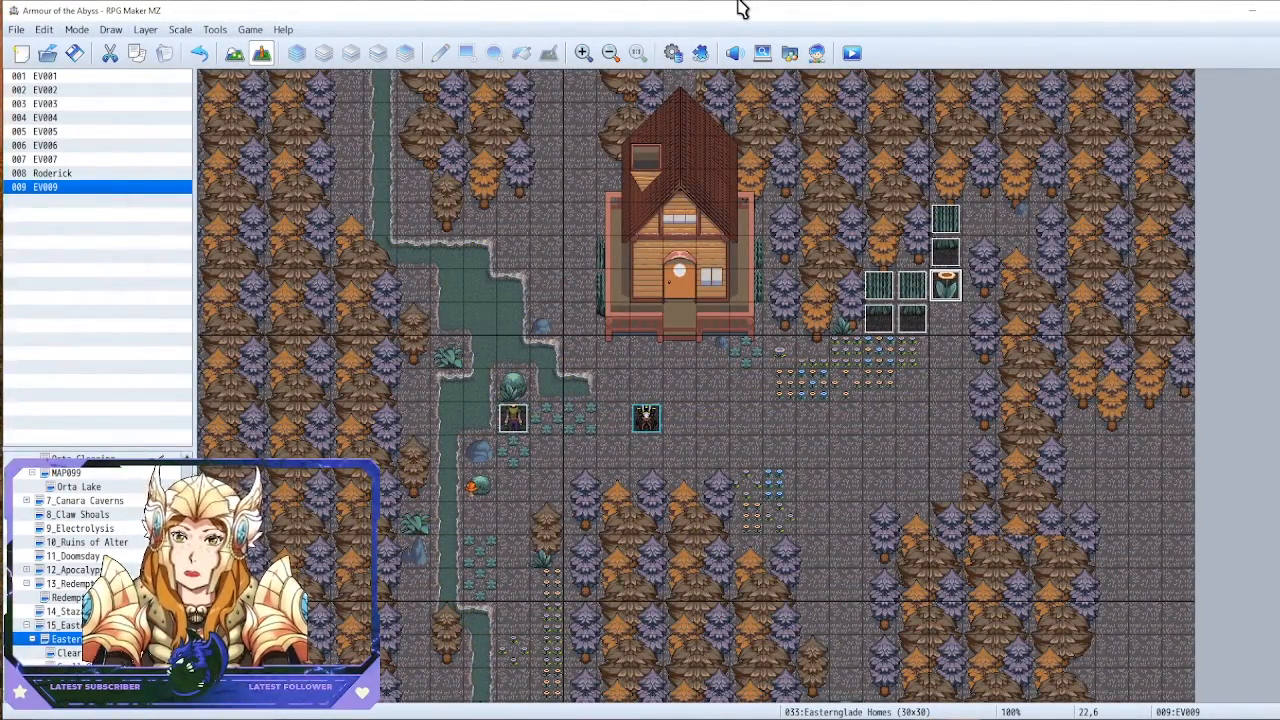
Open Roderick's event and review the conditions and dialogue on its four event pages.
left_click(512, 420)
right_click(512, 420)
left_click(523, 421)
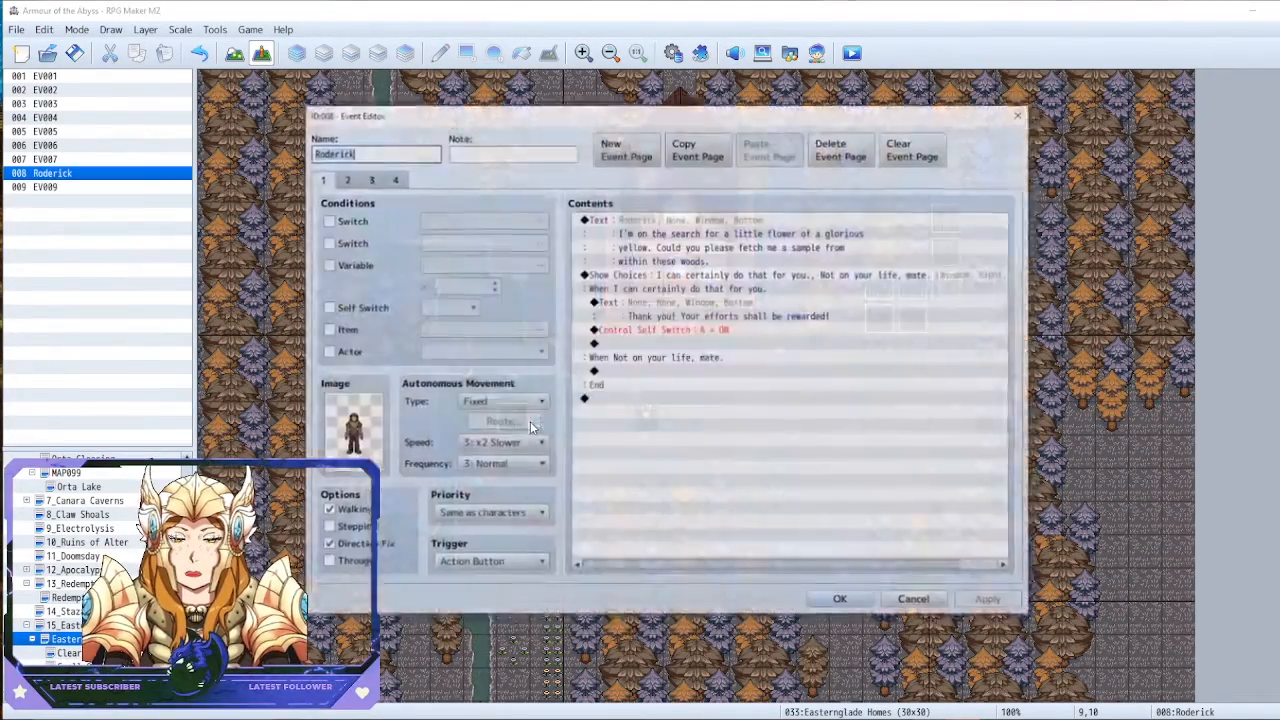
left_click(344, 179)
left_click(368, 180)
left_click(395, 182)
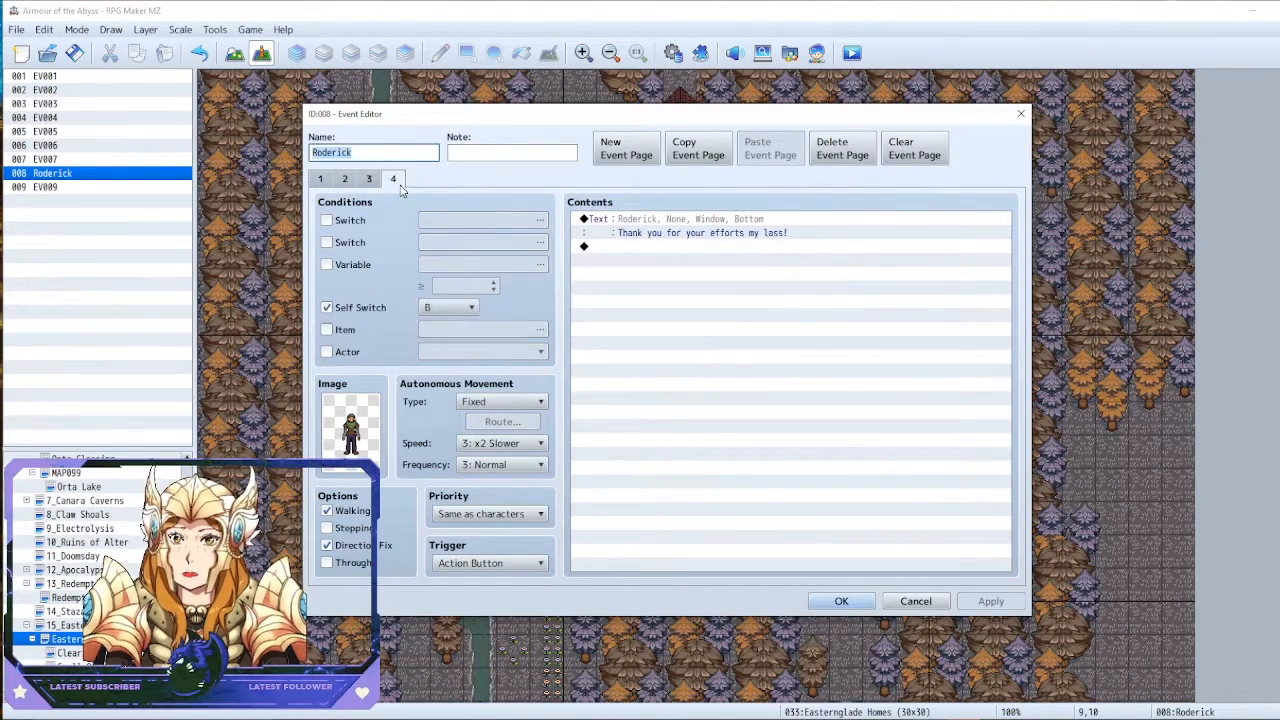
left_click(343, 178)
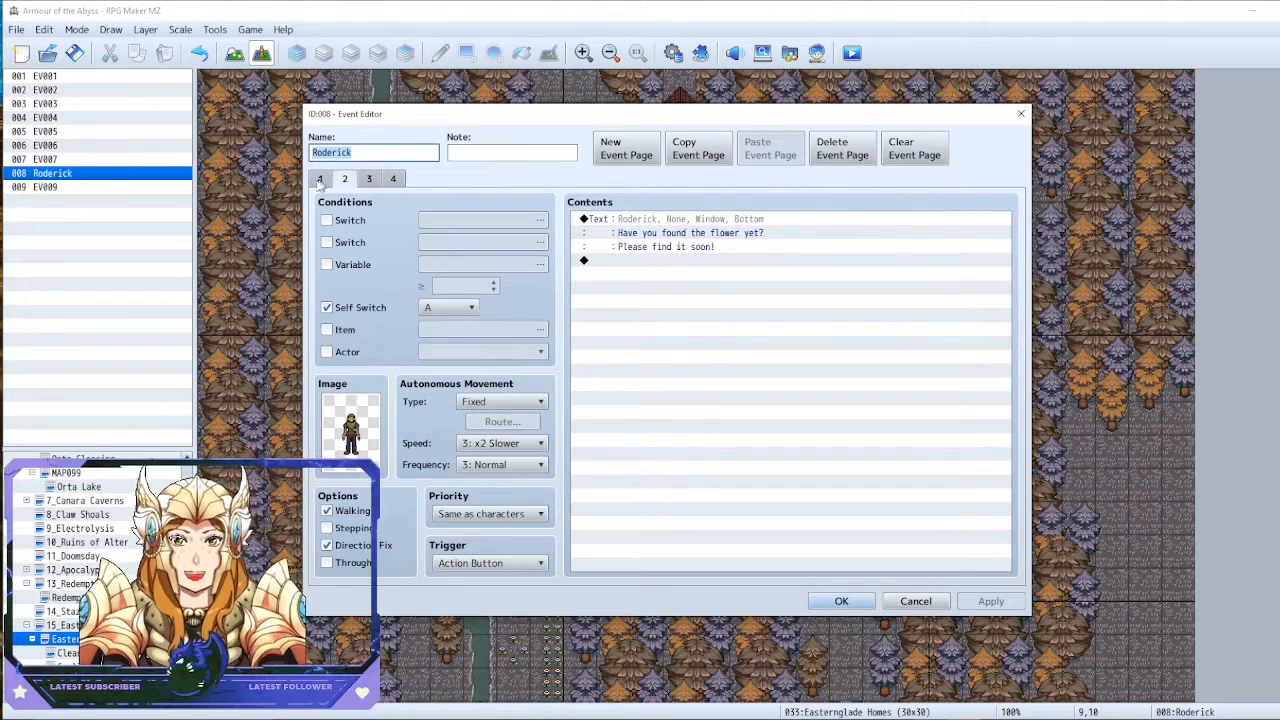
left_click(320, 178)
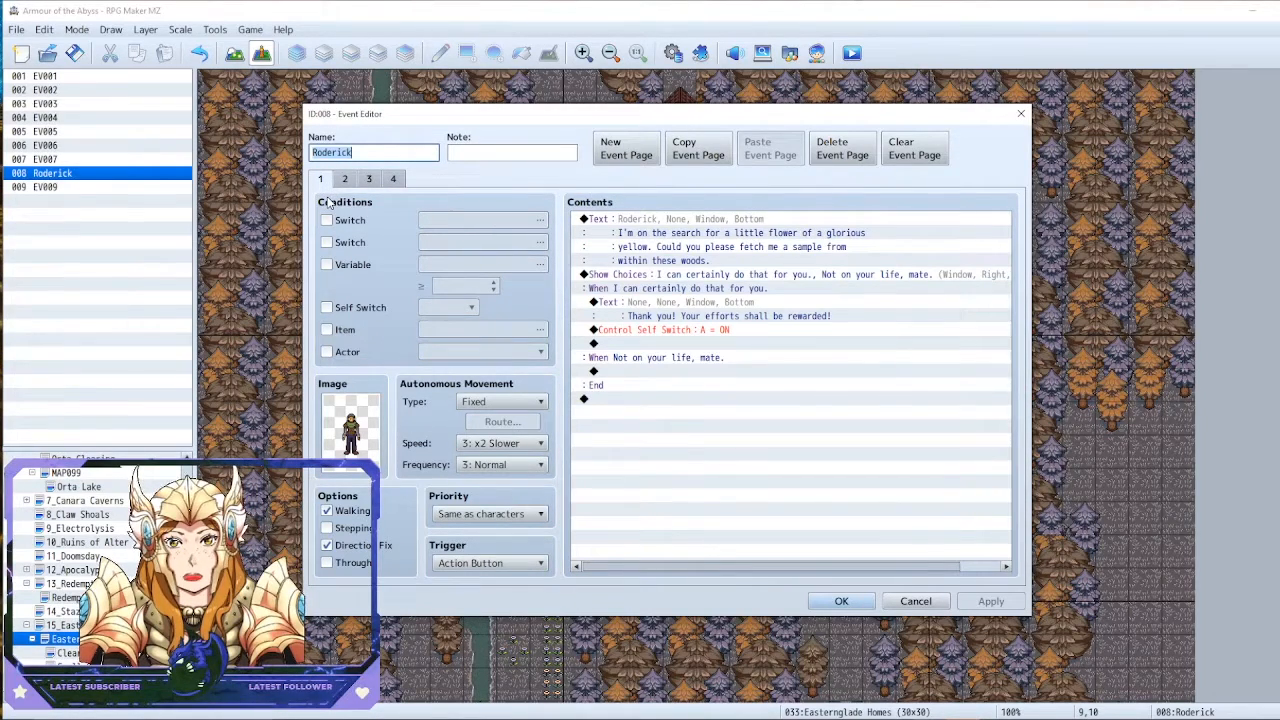
Try a Switch condition on page 4 of Roderick's event, viewing the list of switches, and close the event.
left_click(393, 178)
left_click(328, 220)
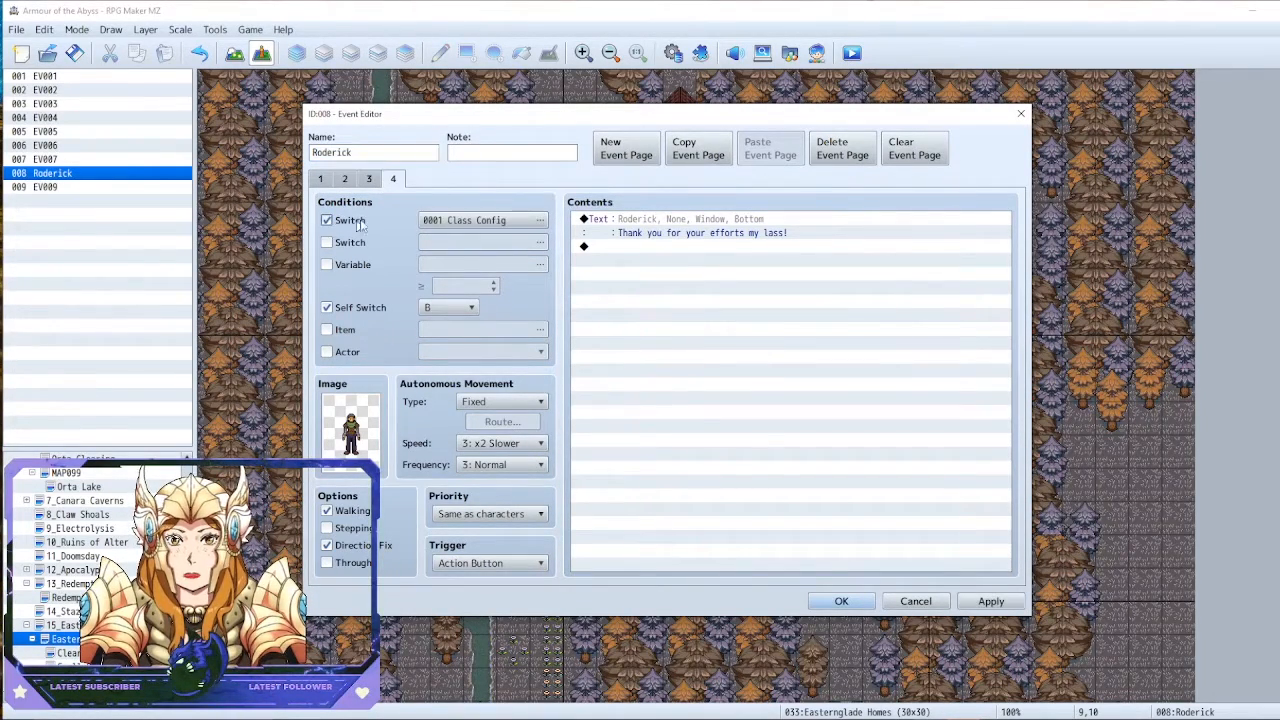
left_click(483, 222)
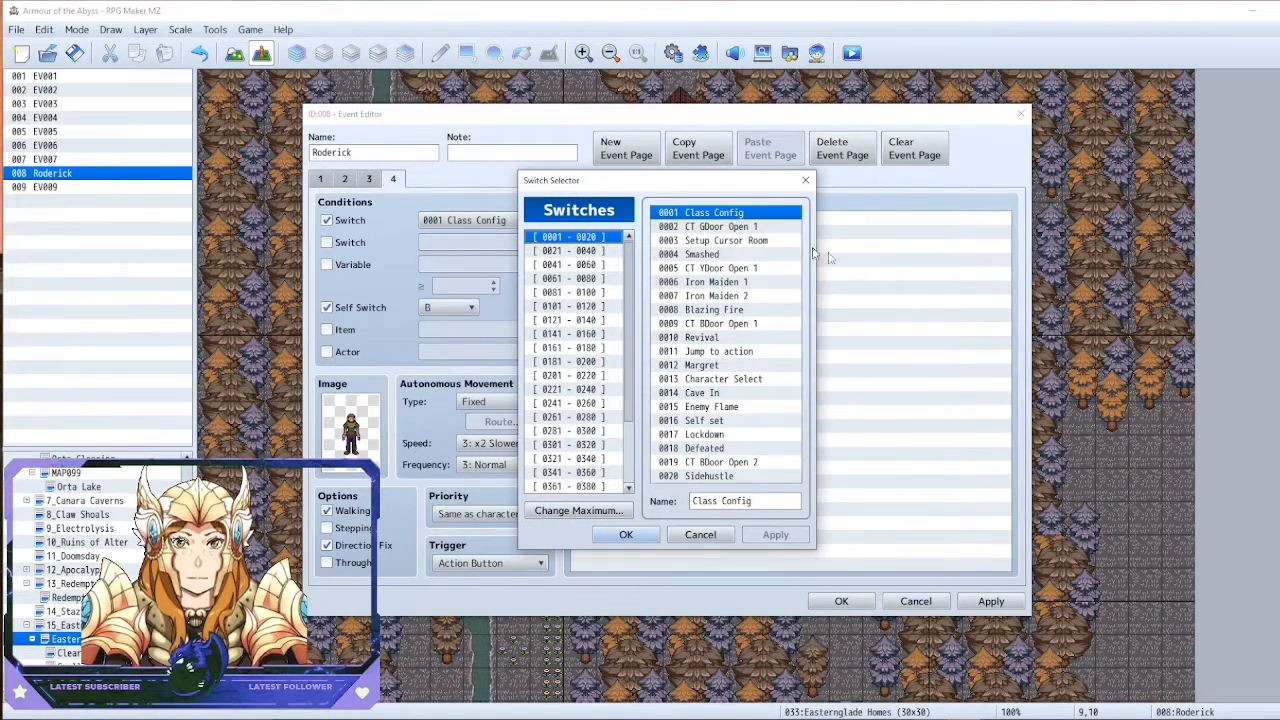
left_click(805, 180)
left_click(327, 220)
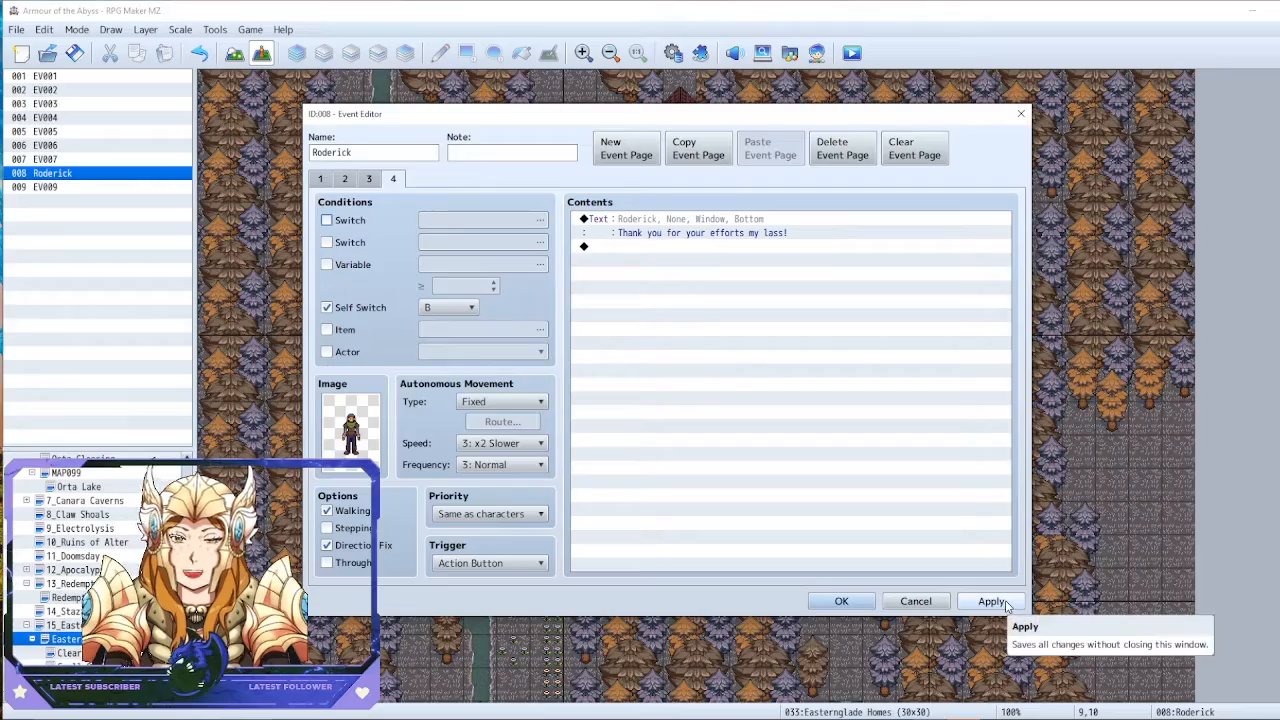
left_click(841, 601)
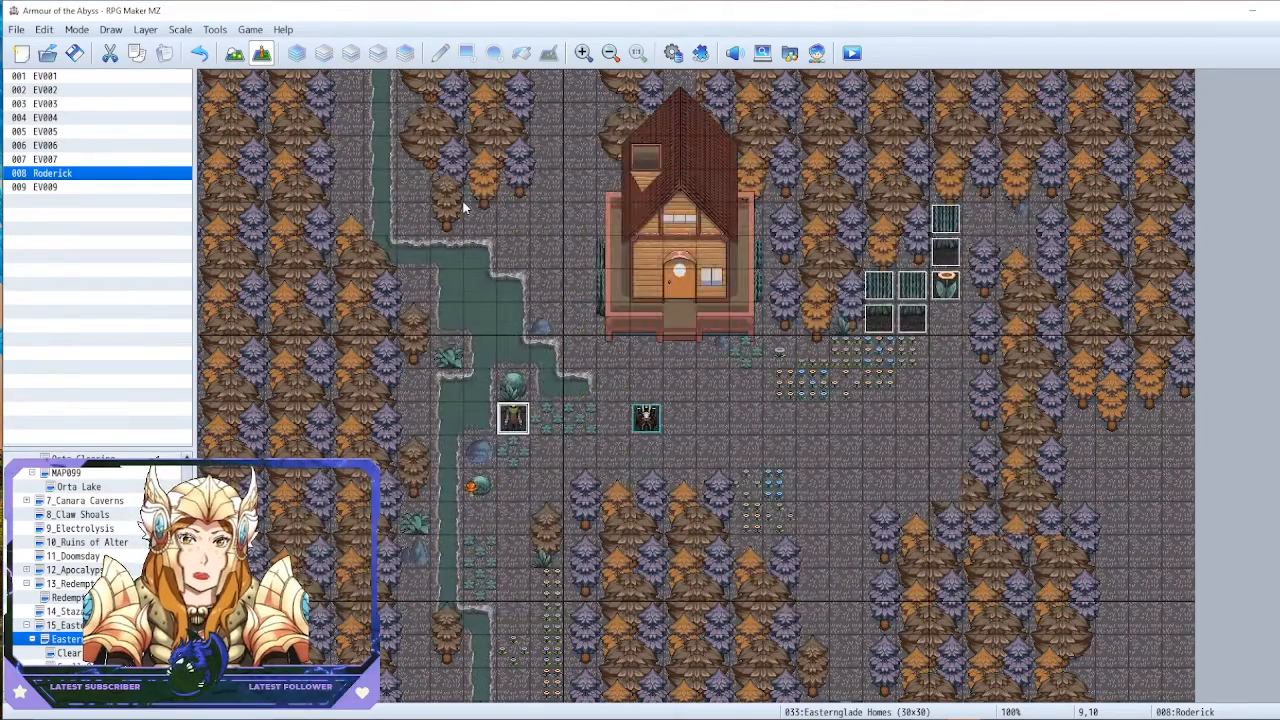
left_click(744, 442)
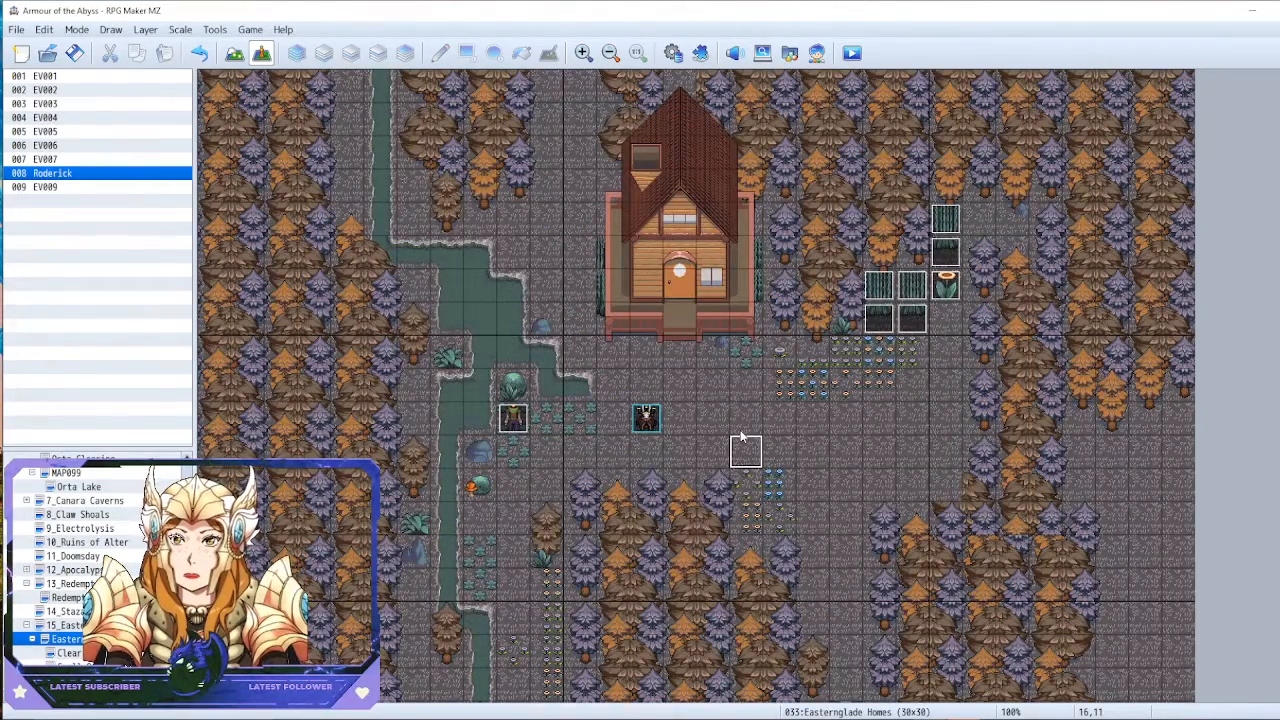